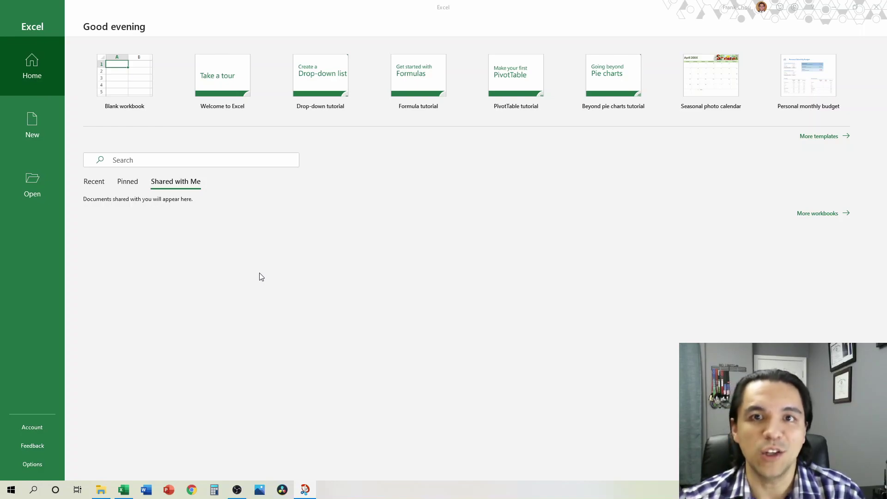
Create a new blank workbook
{"action": "left_click", "coordinate": [125, 84]}
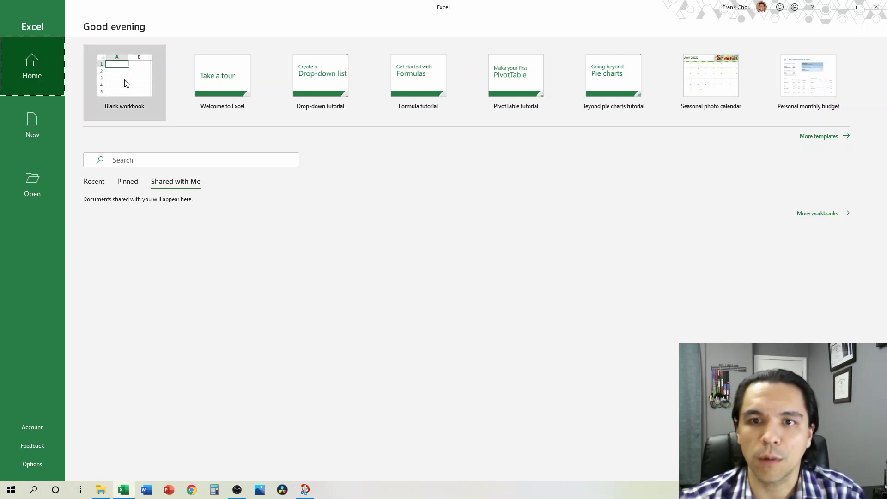
{"action": "left_click", "coordinate": [145, 92]}
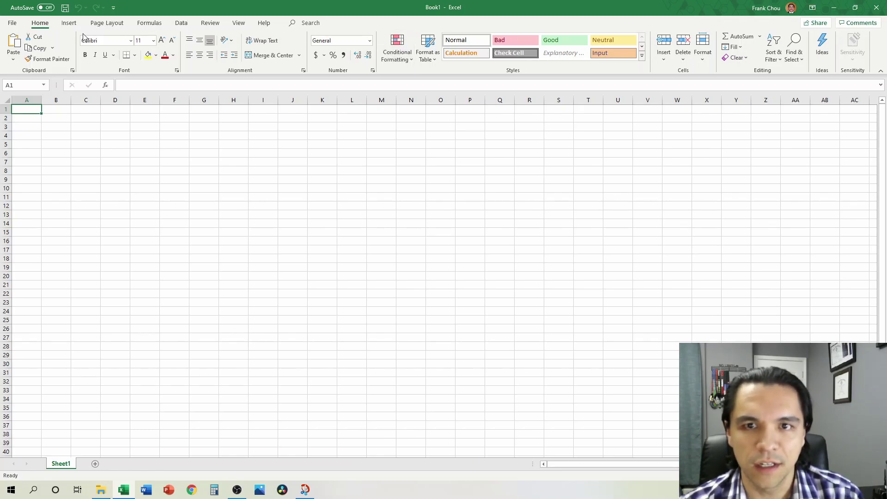
Look through the insert, page layout, formula, data, review, view and help commands, dismissing the notice about comments
{"action": "left_click", "coordinate": [66, 23]}
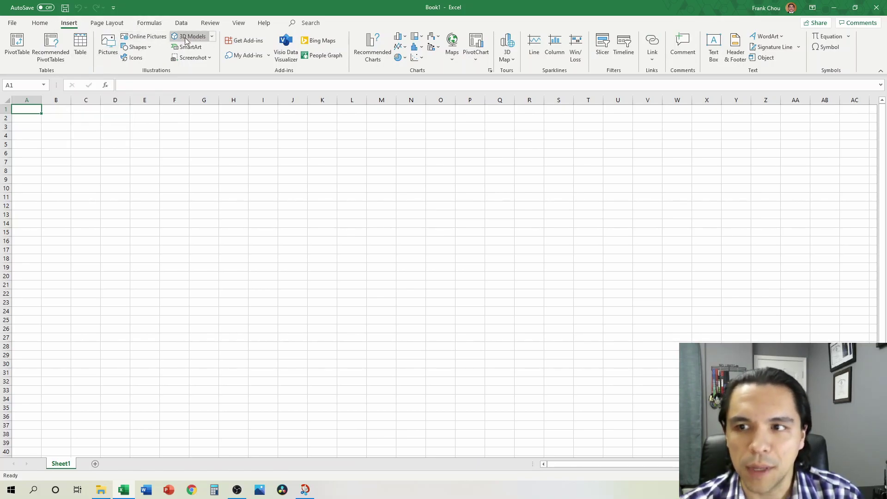
{"action": "left_click", "coordinate": [116, 26]}
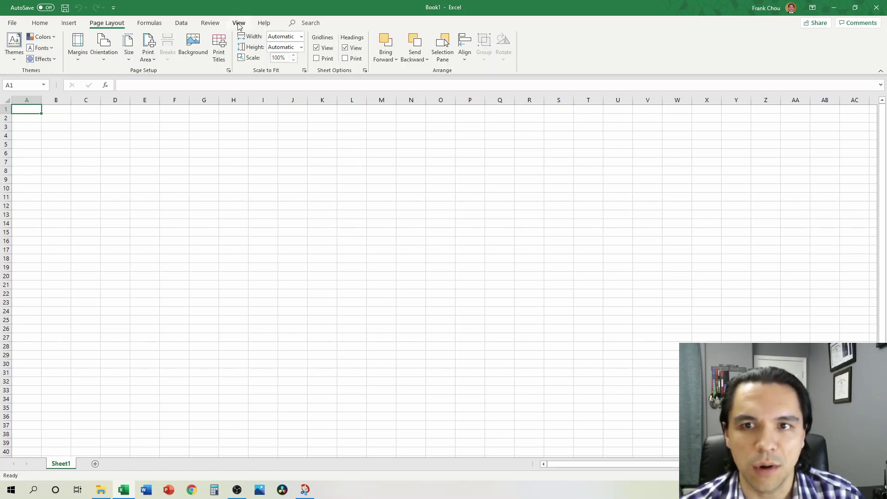
{"action": "left_click", "coordinate": [149, 24]}
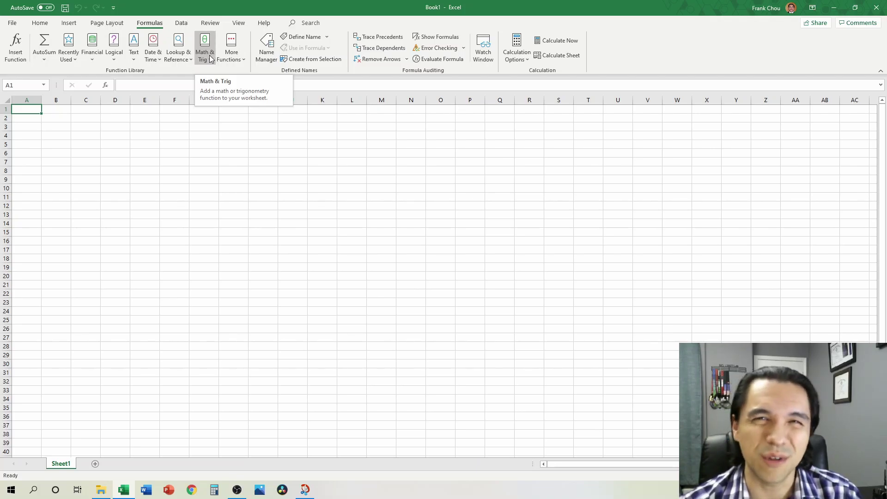
{"action": "left_click", "coordinate": [188, 23]}
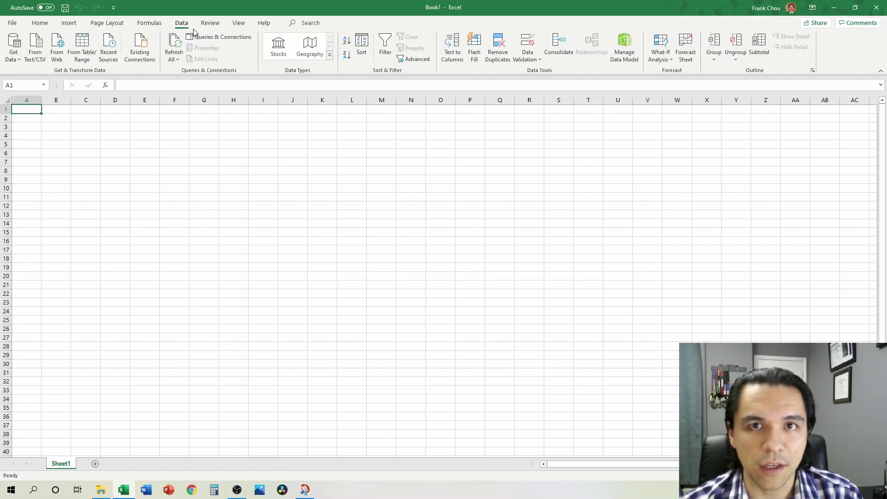
{"action": "left_click", "coordinate": [210, 23]}
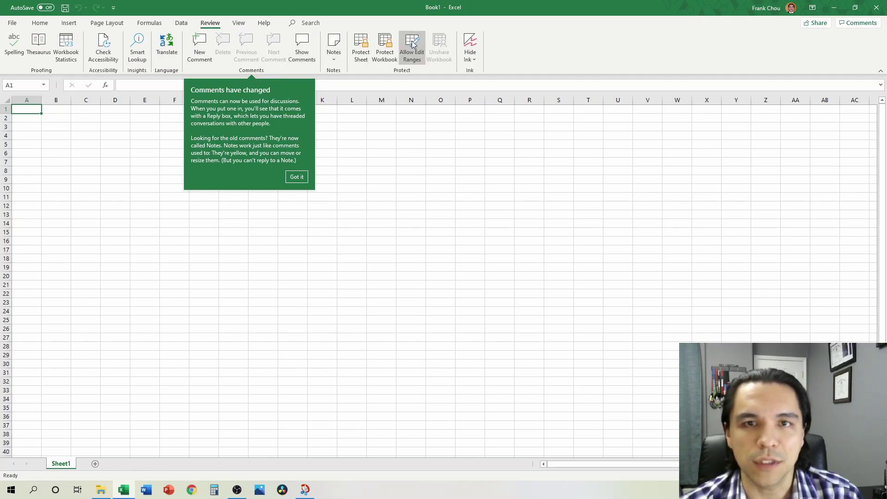
{"action": "left_click", "coordinate": [297, 176]}
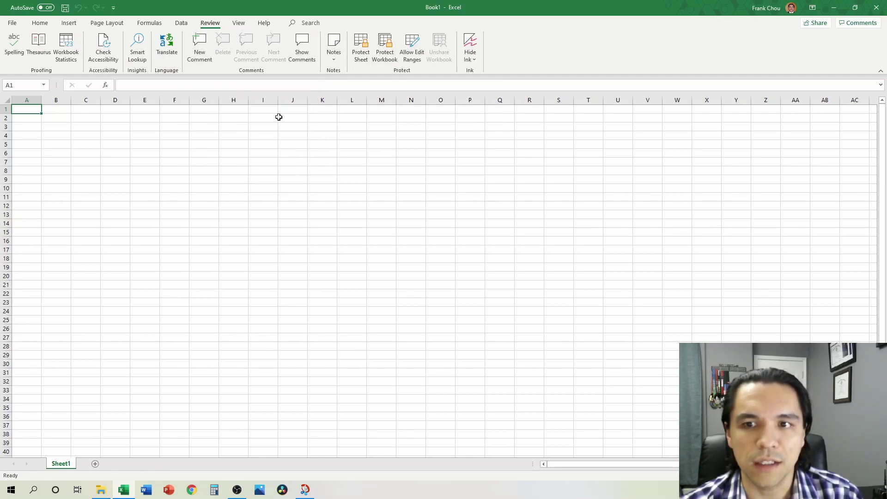
{"action": "left_click", "coordinate": [238, 23]}
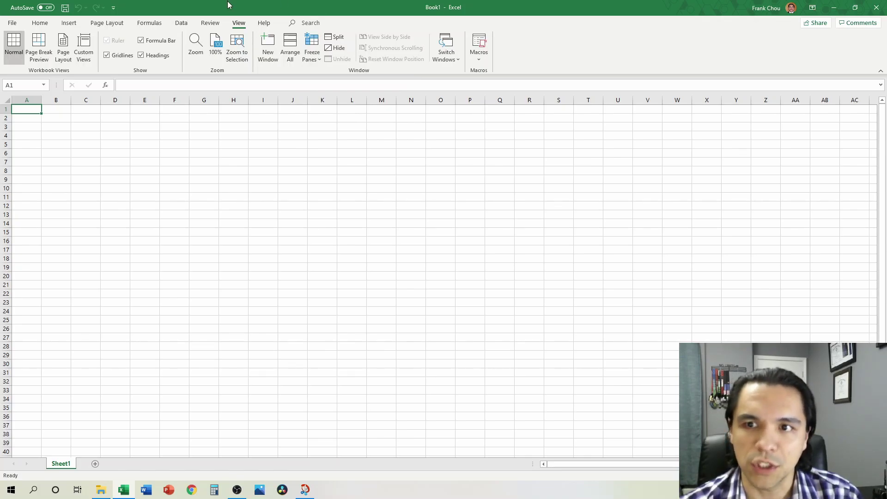
{"action": "left_click", "coordinate": [264, 23]}
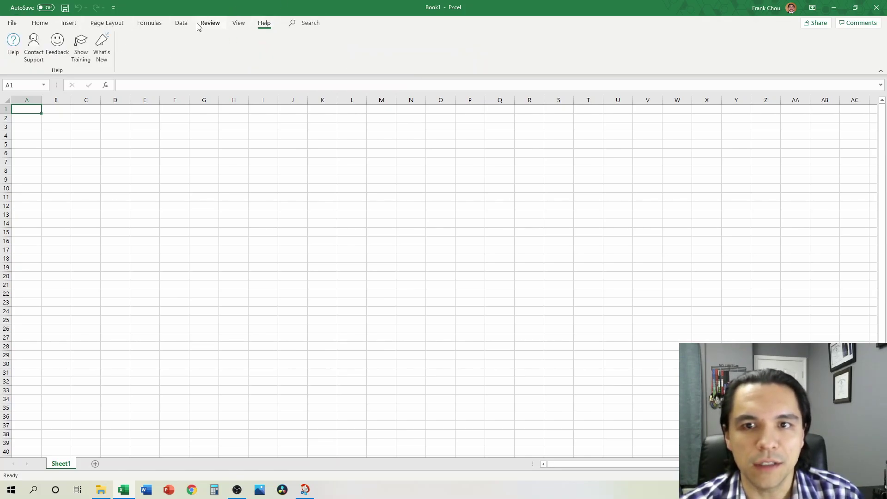
{"action": "left_click", "coordinate": [40, 23]}
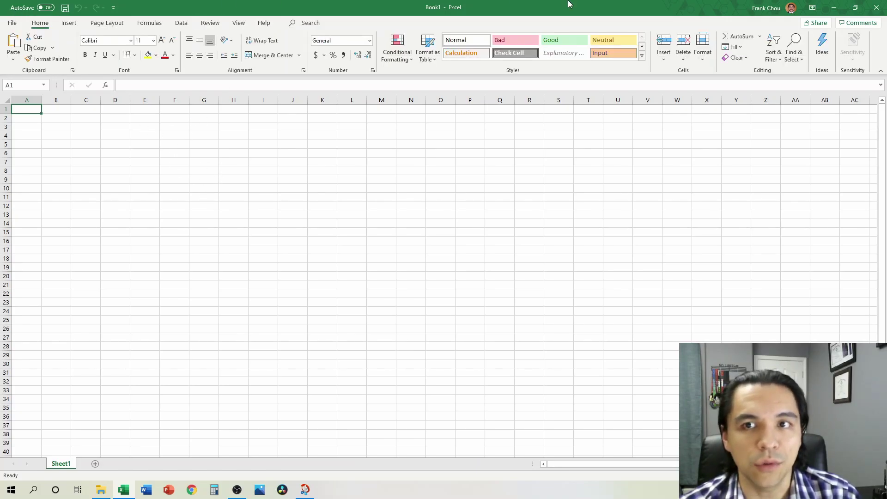
Save the workbook as "Budget demo" in the OneDrive Documents folder
{"action": "left_click", "coordinate": [65, 9]}
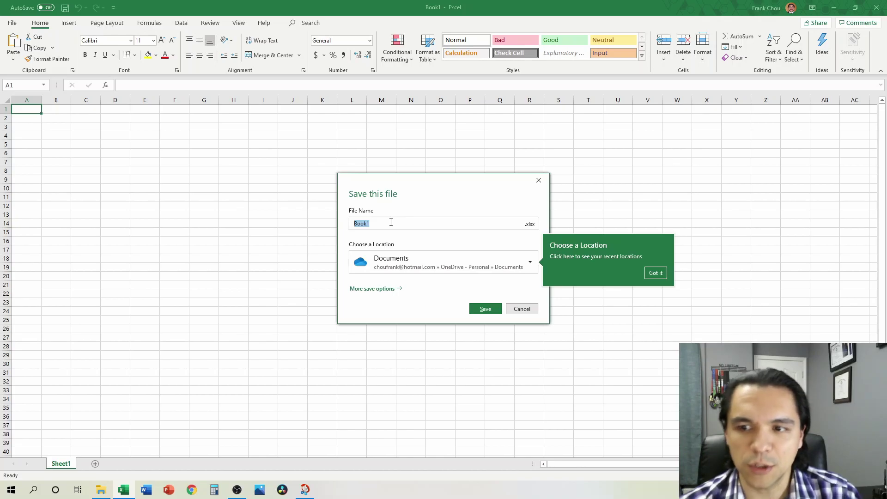
{"action": "type", "text": "Budget demo"}
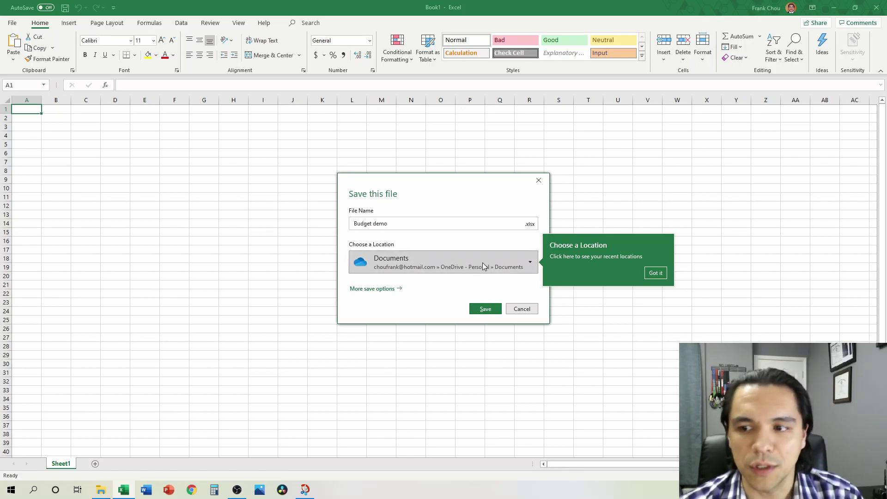
{"action": "left_click", "coordinate": [481, 310]}
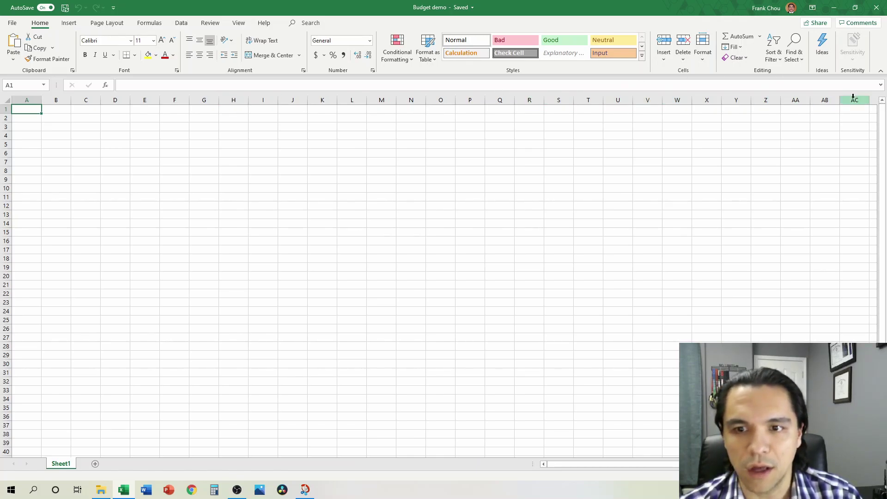
Examine the worksheet's extent by going to its last column and last row, then return to cell A1
{"action": "key", "text": "ctrl+Right"}
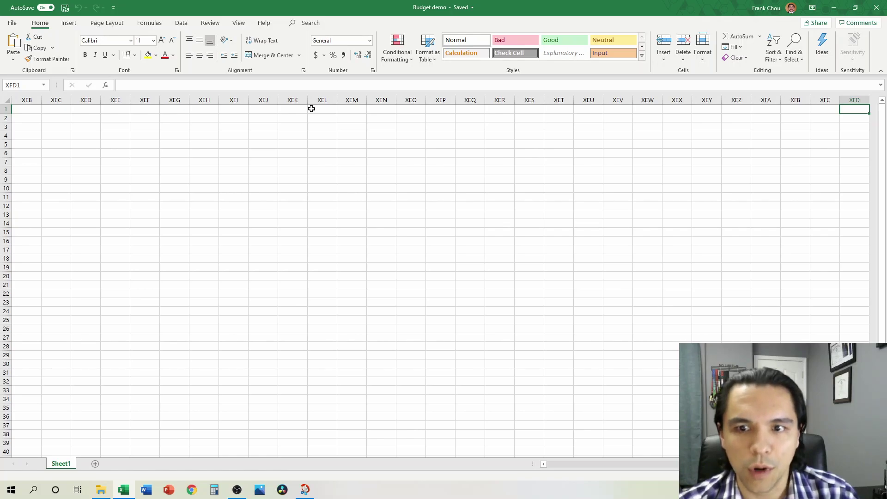
{"action": "key", "text": "ctrl+Down"}
{"action": "key", "text": "ctrl+Left"}
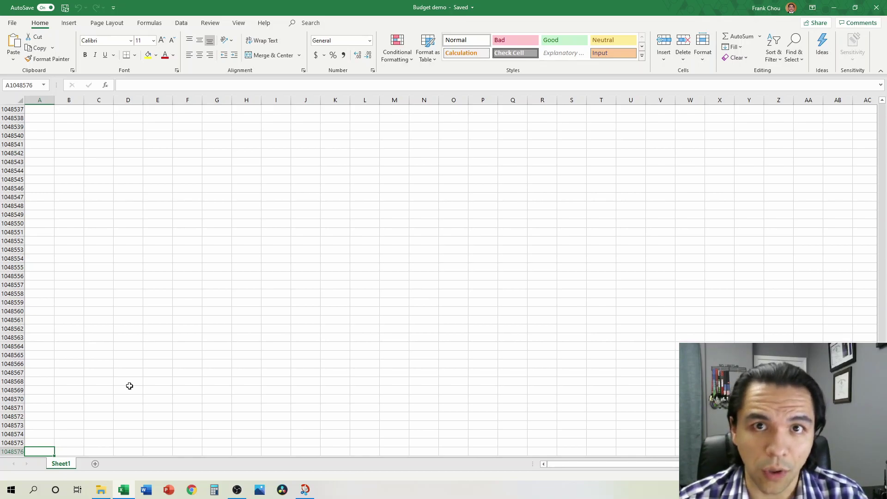
{"action": "key", "text": "ctrl+Up"}
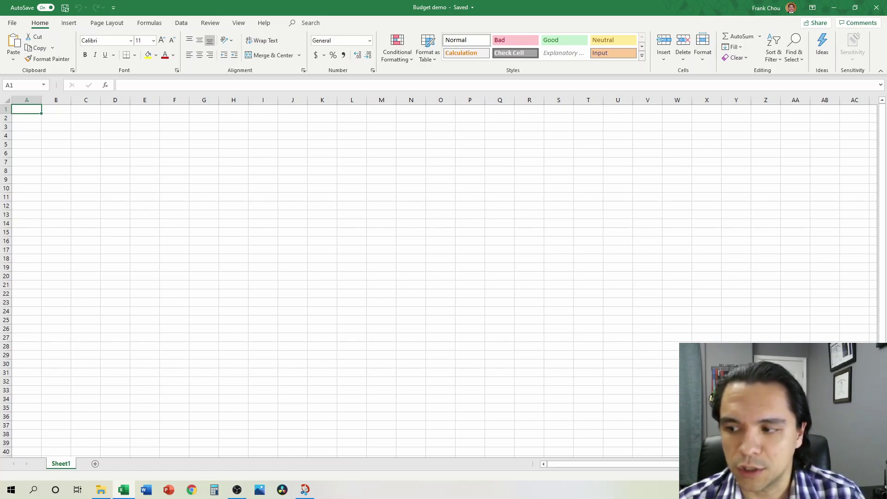
Magnify the worksheet until only about twelve columns and seventeen rows fit in view
{"action": "left_click", "coordinate": [862, 476]}
{"action": "left_click", "coordinate": [862, 475]}
{"action": "left_click", "coordinate": [862, 475]}
{"action": "left_click", "coordinate": [862, 475]}
{"action": "left_click", "coordinate": [861, 475]}
{"action": "left_click", "coordinate": [861, 476]}
{"action": "left_click", "coordinate": [861, 475]}
{"action": "left_click", "coordinate": [861, 476]}
{"action": "left_click", "coordinate": [862, 475]}
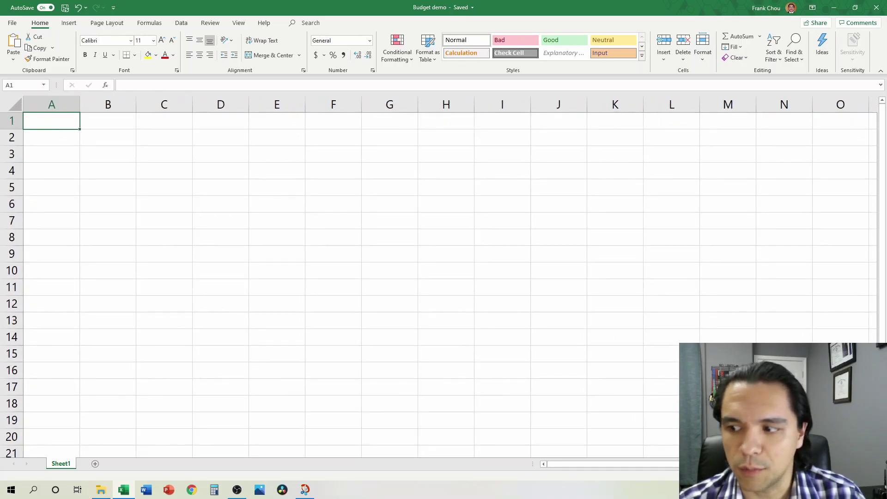
{"action": "left_click", "coordinate": [862, 475]}
{"action": "left_click", "coordinate": [862, 475]}
{"action": "left_click", "coordinate": [862, 475]}
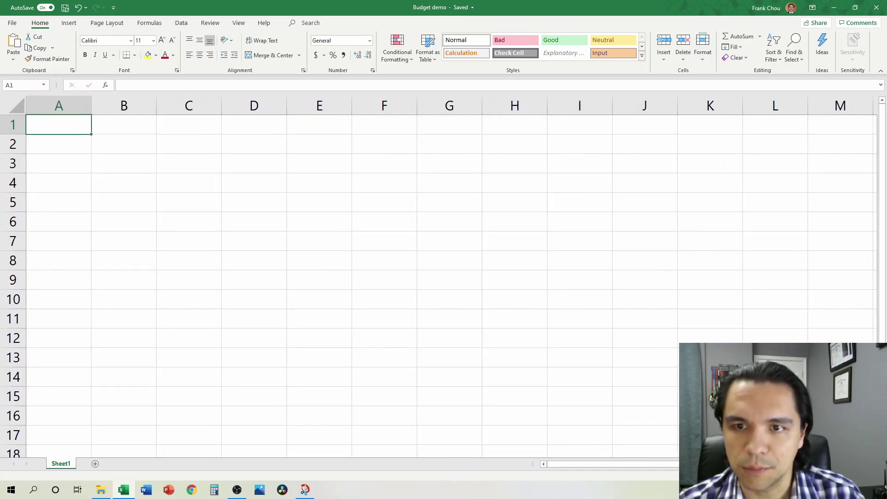
{"action": "left_click", "coordinate": [861, 475]}
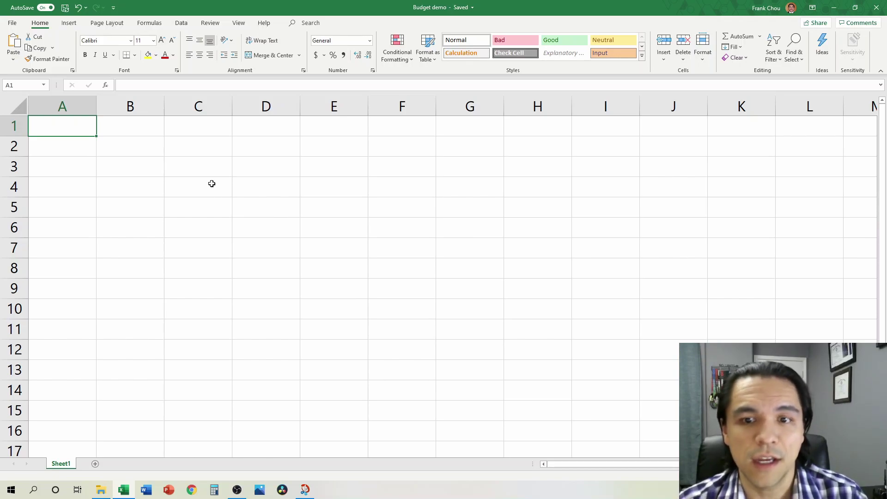
{"action": "left_click", "coordinate": [72, 151]}
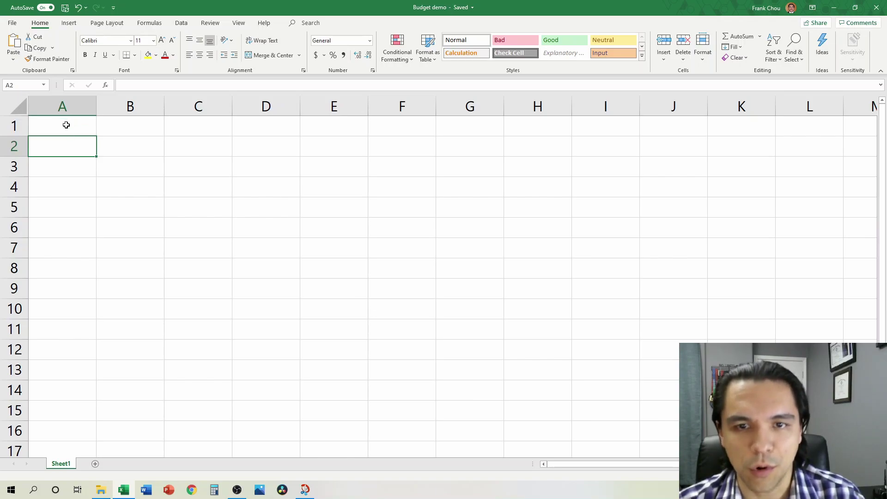
{"action": "left_click", "coordinate": [68, 129]}
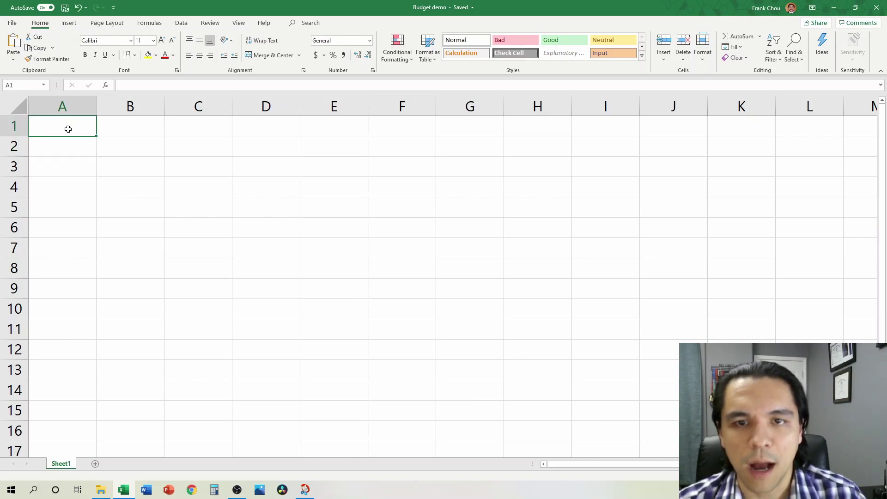
{"action": "left_click", "coordinate": [149, 125]}
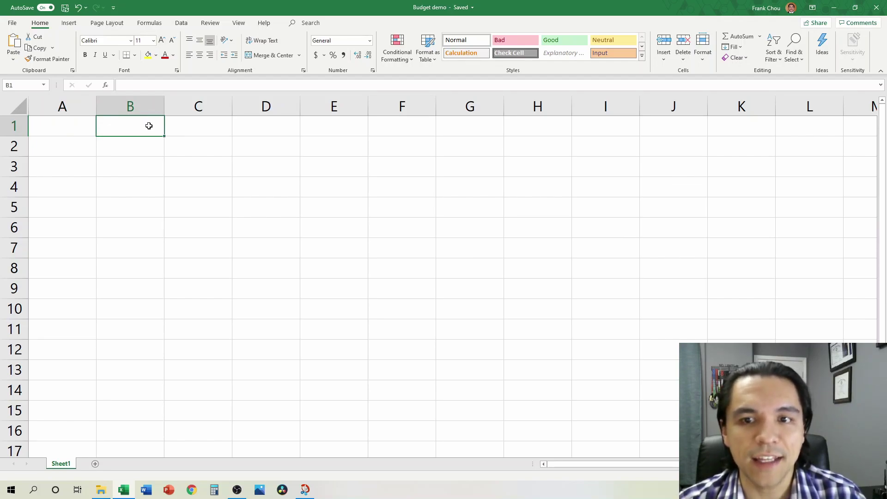
{"action": "left_click_drag", "start_coordinate": [83, 138], "coordinate": [37, 364]}
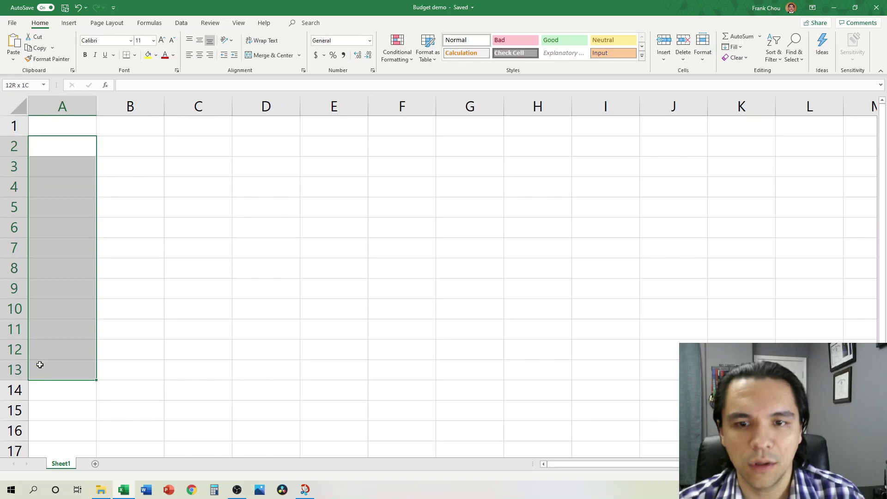
{"action": "left_click", "coordinate": [121, 121]}
{"action": "left_click", "coordinate": [129, 142]}
Enter January in cell B1 and autofill the month names across row 1 through December in M1
{"action": "left_click", "coordinate": [136, 121]}
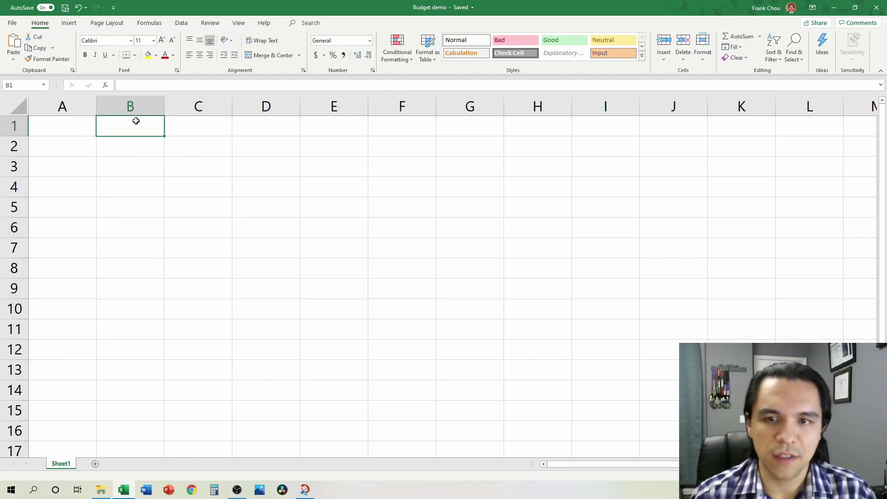
{"action": "type", "text": "January"}
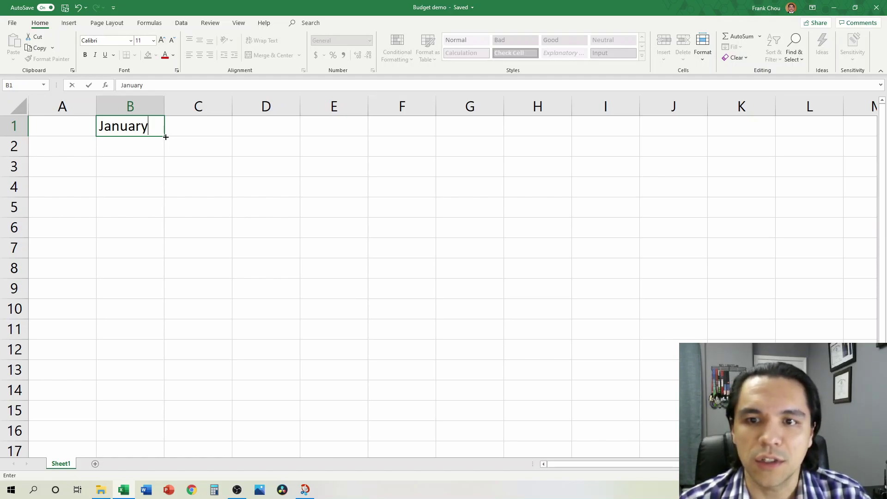
{"action": "left_click_drag", "start_coordinate": [166, 136], "coordinate": [639, 135]}
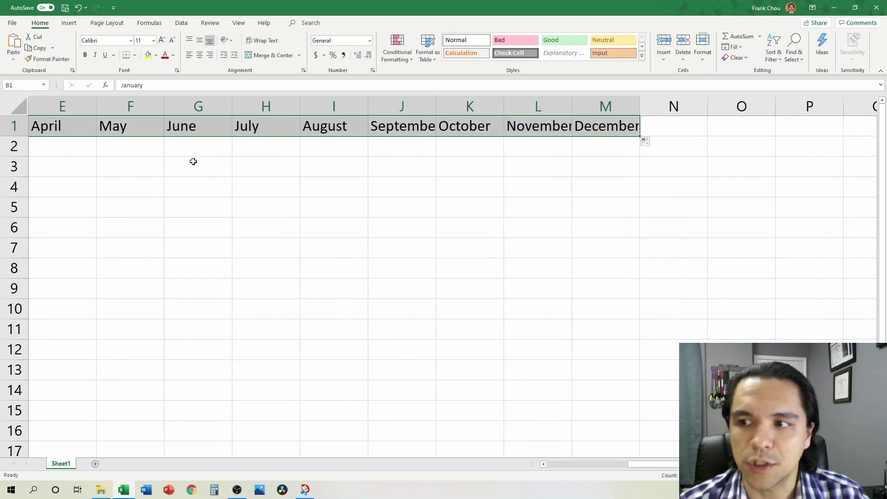
Autofit the widths of columns B to M to their month names and return to cell A1
{"action": "left_click_drag", "start_coordinate": [583, 105], "coordinate": [55, 118]}
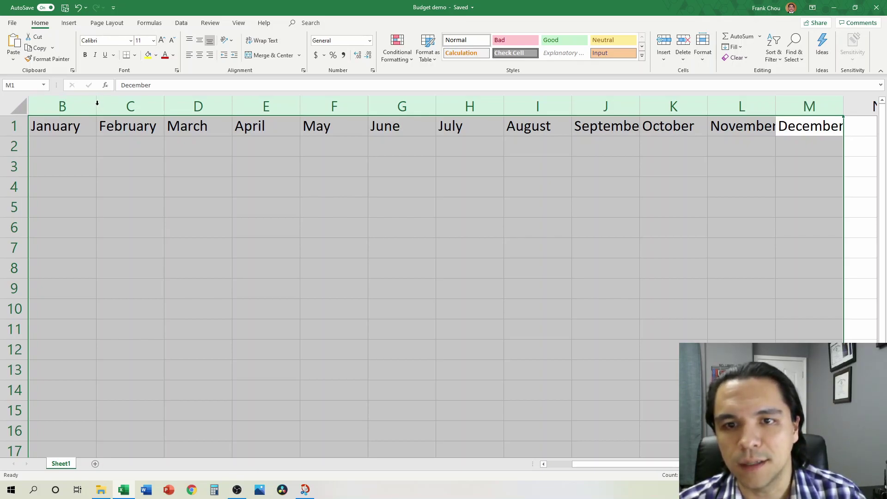
{"action": "double_click", "coordinate": [97, 105]}
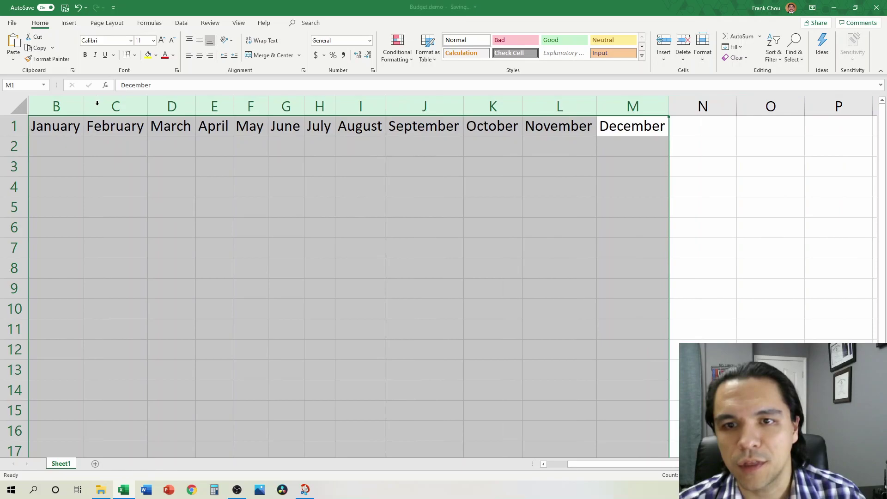
{"action": "left_click", "coordinate": [435, 128]}
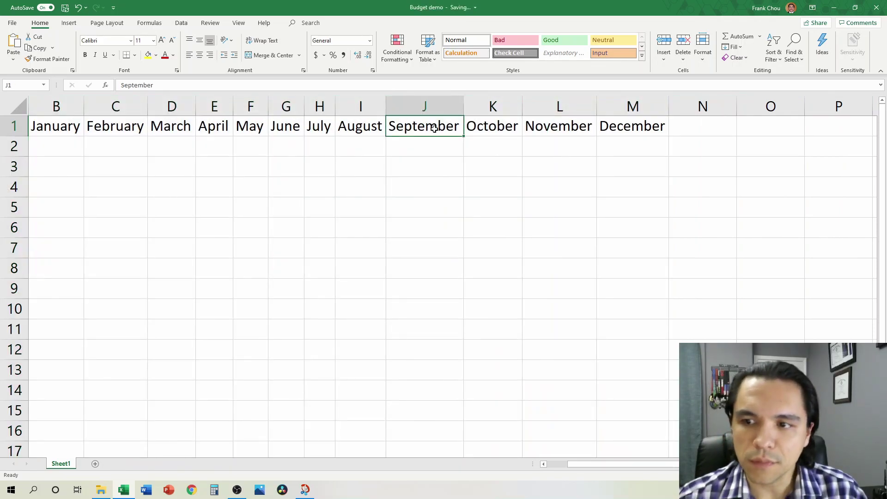
{"action": "key", "text": "ctrl+Home"}
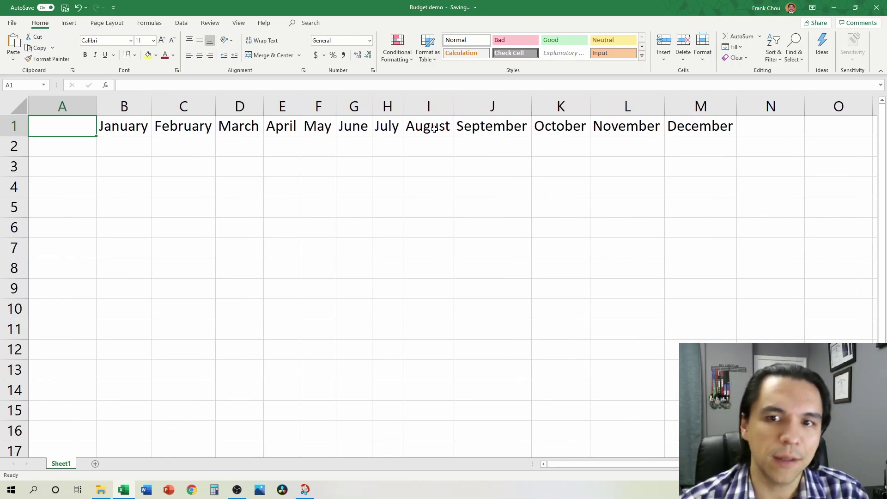
Enter the row labels Income in A2, check 1 in A3 and check 2 in A4
{"action": "left_click", "coordinate": [73, 146]}
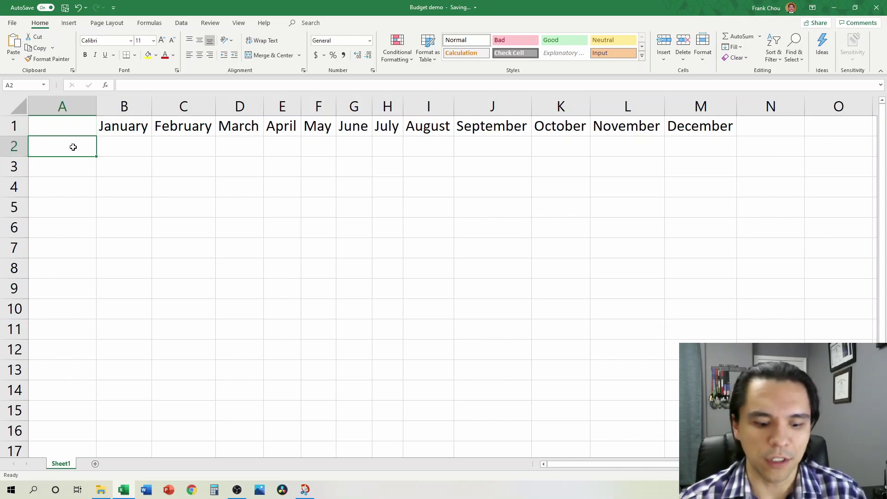
{"action": "type", "text": "Income"}
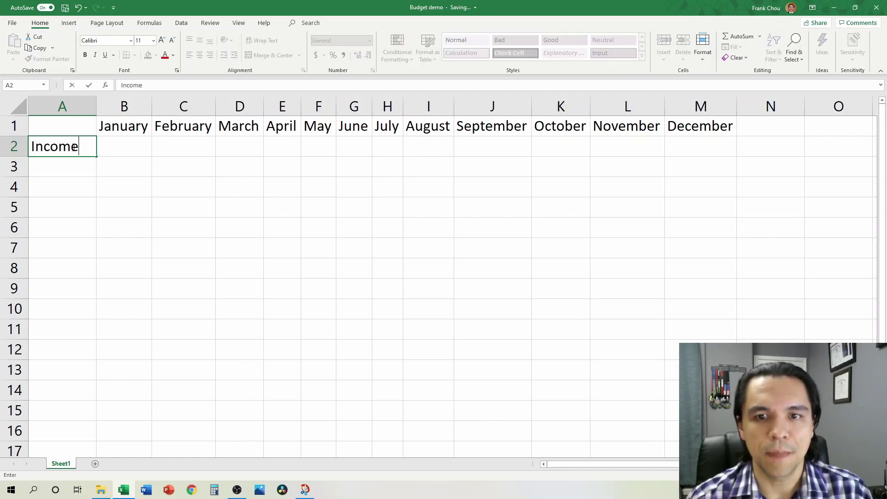
{"action": "key", "text": "Return"}
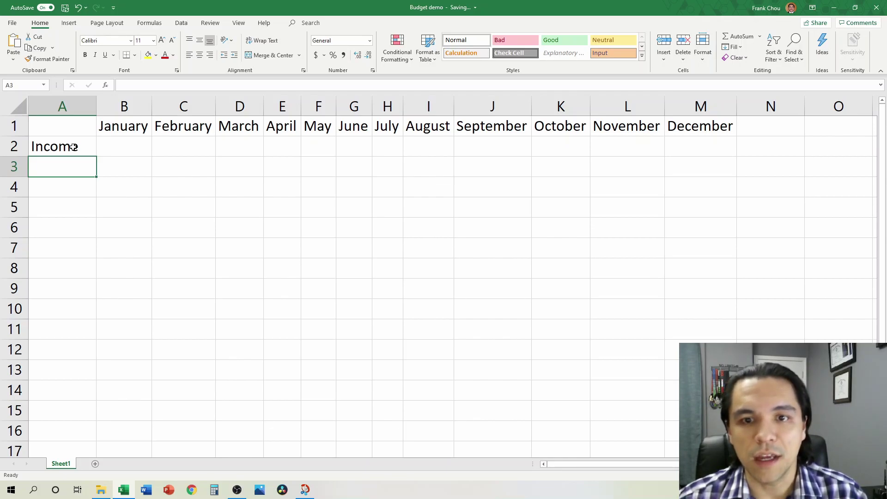
{"action": "type", "text": "check 1"}
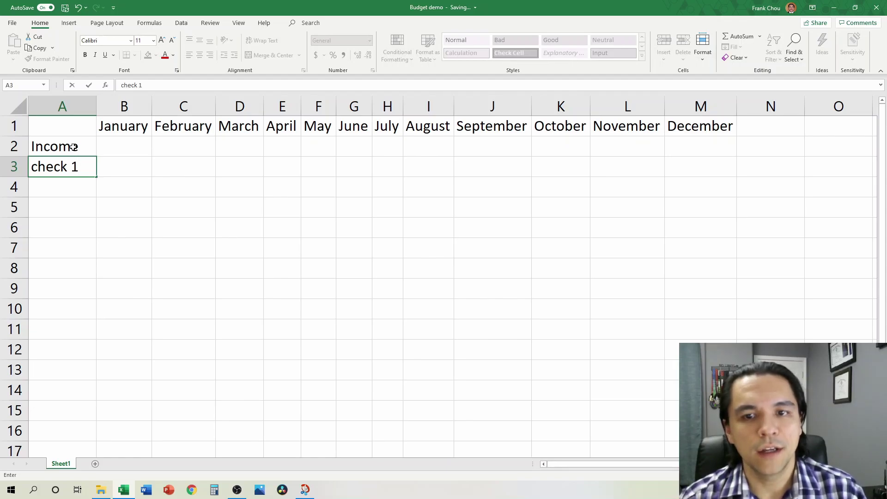
{"action": "key", "text": "Return"}
{"action": "type", "text": "check 2"}
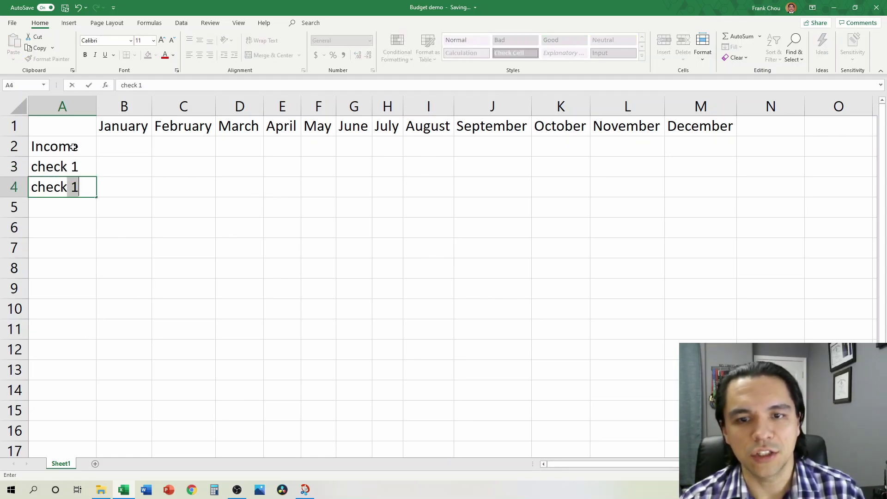
{"action": "key", "text": "Return"}
Indent the check 1 and check 2 labels in A3:A4 one level beneath Income
{"action": "key", "text": "Up"}
{"action": "key", "text": "Up"}
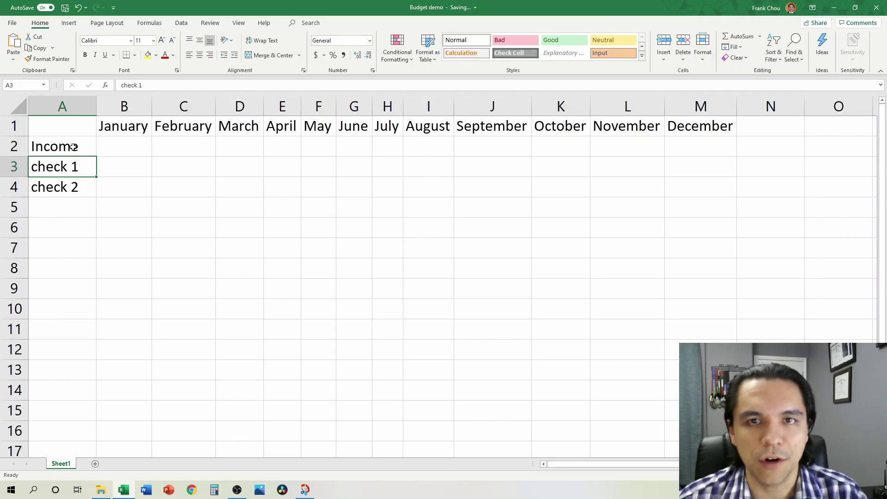
{"action": "key", "text": "shift+Down"}
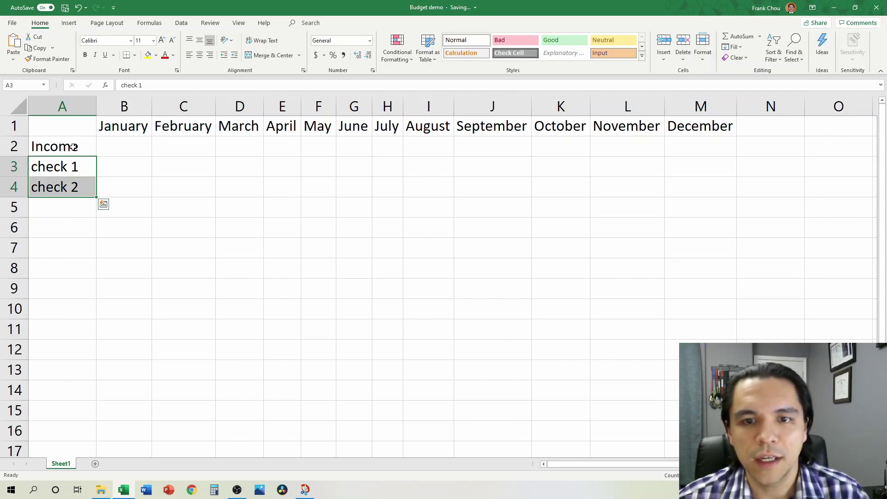
{"action": "left_click", "coordinate": [67, 167]}
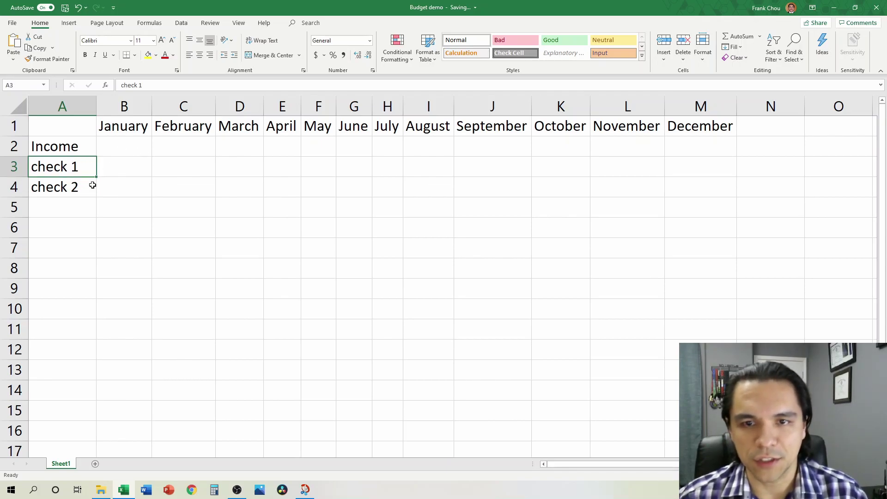
{"action": "left_click", "coordinate": [92, 185], "text": "shift"}
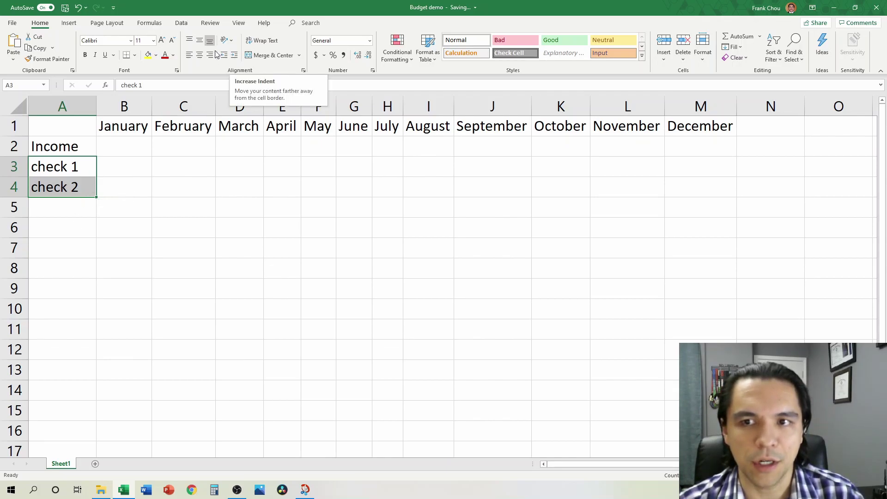
{"action": "left_click", "coordinate": [234, 55]}
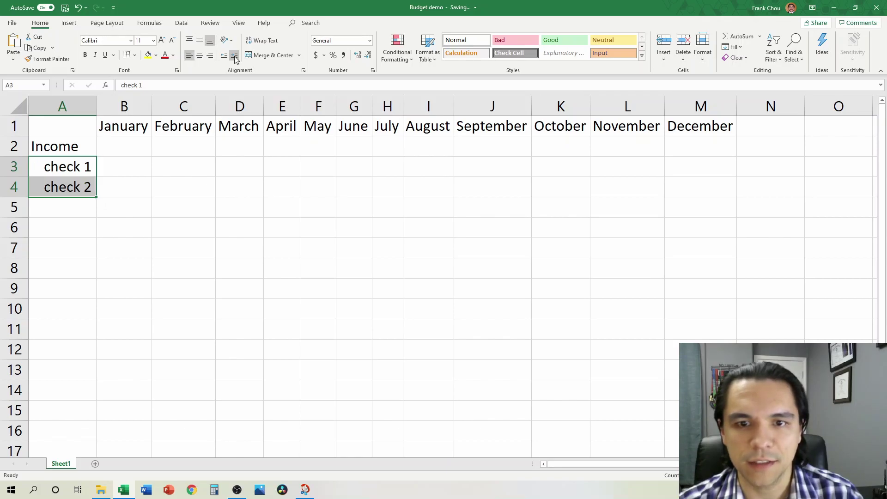
{"action": "left_click", "coordinate": [111, 166]}
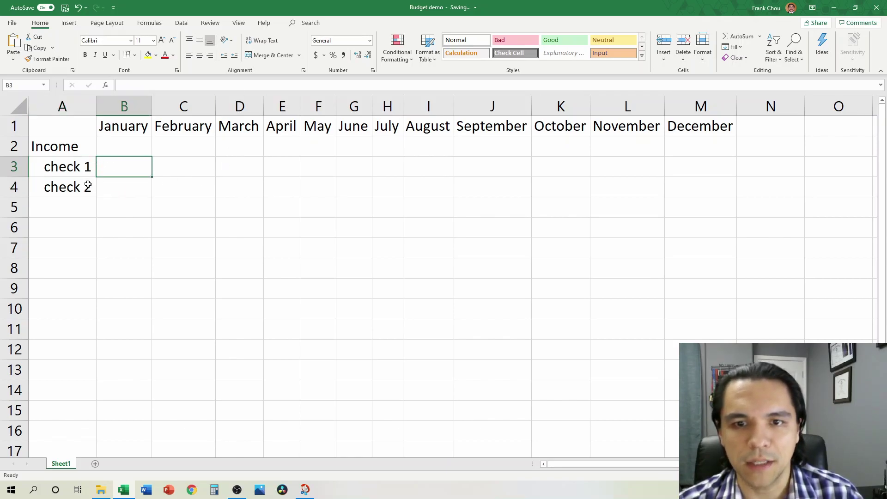
{"action": "left_click_drag", "start_coordinate": [75, 169], "coordinate": [76, 186]}
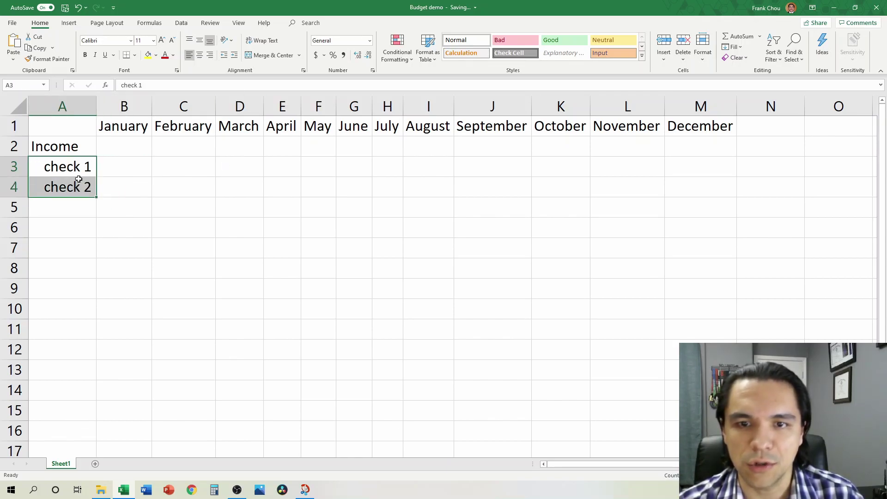
{"action": "left_click", "coordinate": [73, 143]}
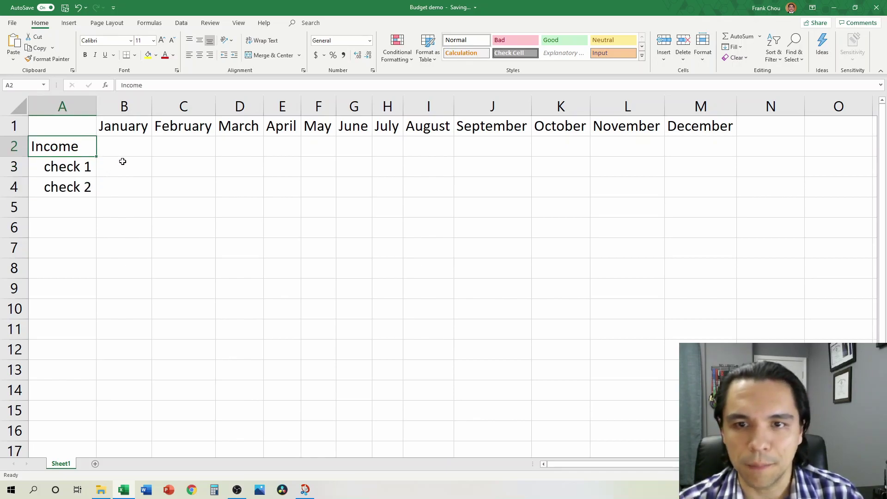
Enter 2000 as January's check 1 amount in B3 and copy it to check 2 in B4
{"action": "mouse_move", "coordinate": [128, 170]}
{"action": "left_mouse_down"}
{"action": "mouse_move", "coordinate": [698, 190]}
{"action": "mouse_move", "coordinate": [708, 175]}
{"action": "mouse_move", "coordinate": [708, 190]}
{"action": "mouse_move", "coordinate": [707, 178]}
{"action": "mouse_move", "coordinate": [91, 154]}
{"action": "mouse_move", "coordinate": [559, 182]}
{"action": "mouse_move", "coordinate": [709, 173]}
{"action": "mouse_move", "coordinate": [121, 162]}
{"action": "left_mouse_up"}
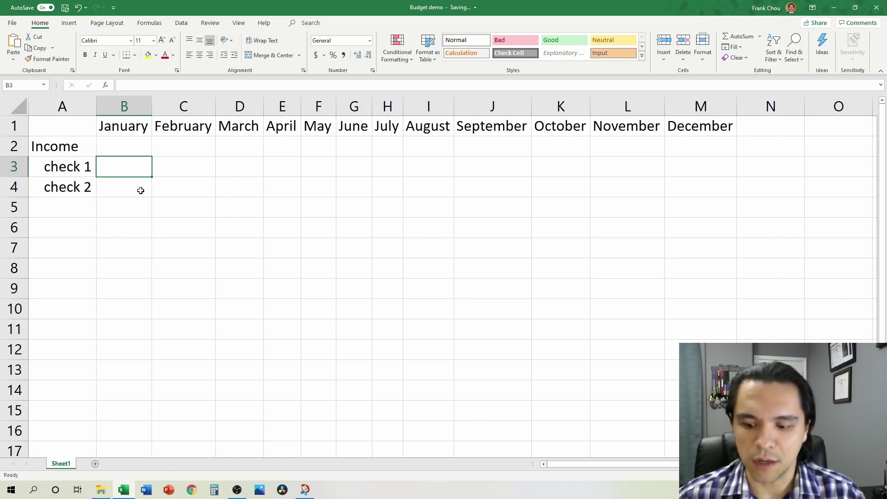
{"action": "type", "text": "2000"}
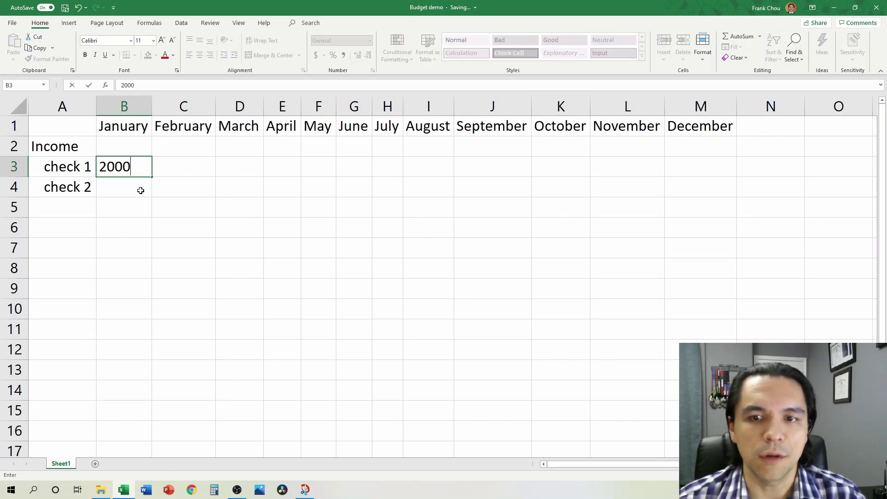
{"action": "key", "text": "Return"}
{"action": "key", "text": "Up"}
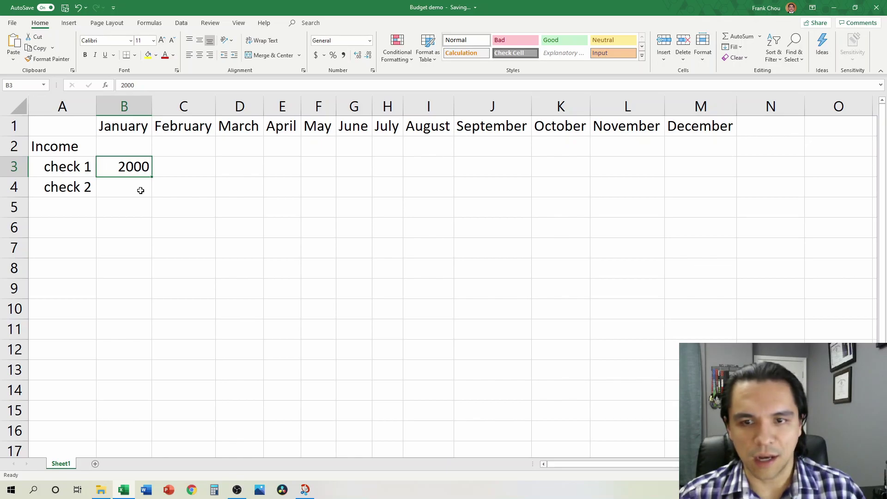
{"action": "left_click", "coordinate": [48, 47]}
{"action": "left_click", "coordinate": [121, 186]}
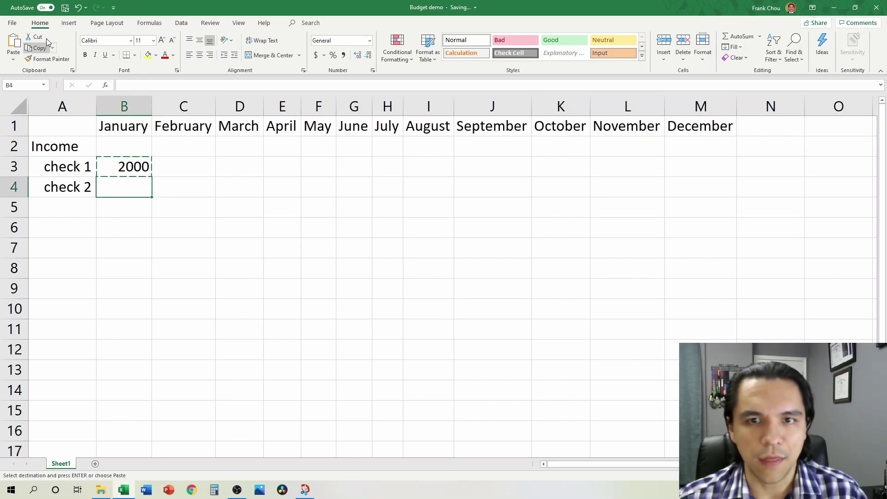
{"action": "left_click", "coordinate": [13, 44]}
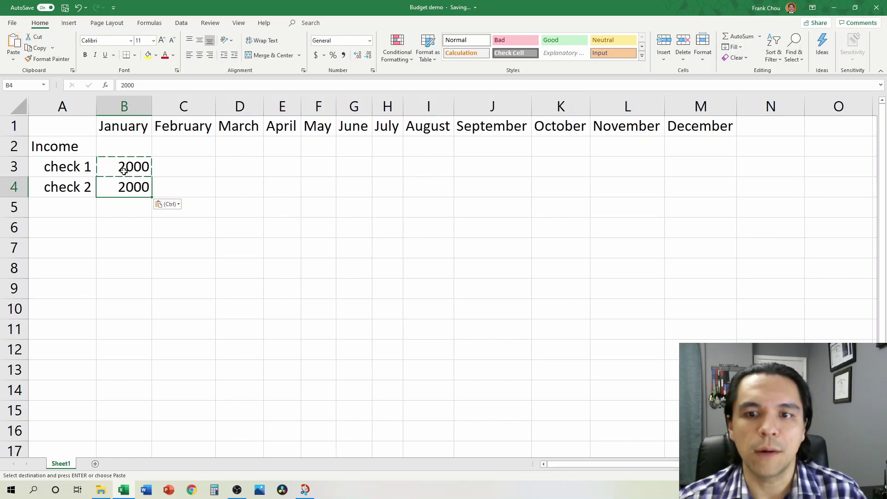
Paste the copied check amount into C3:M4 for February through December, and autofit columns B to M
{"action": "left_click", "coordinate": [128, 167]}
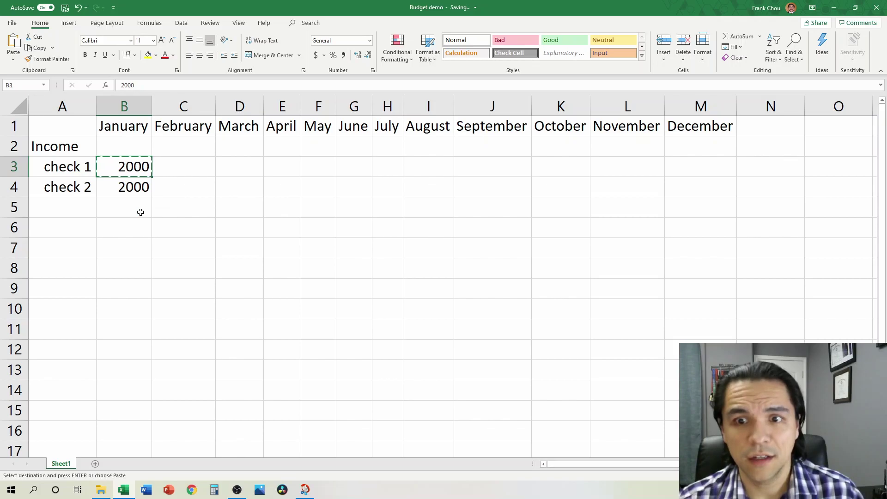
{"action": "left_click", "coordinate": [191, 171]}
{"action": "left_click_drag", "start_coordinate": [191, 171], "coordinate": [699, 192]}
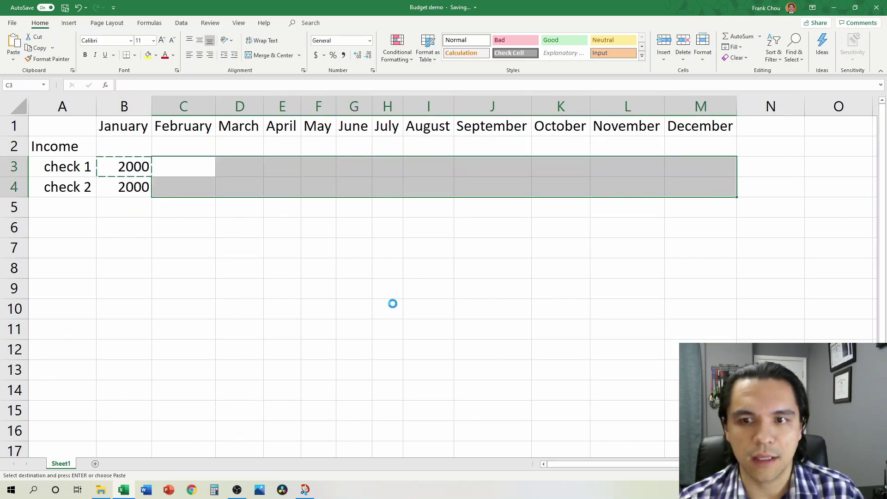
{"action": "key", "text": "ctrl+v"}
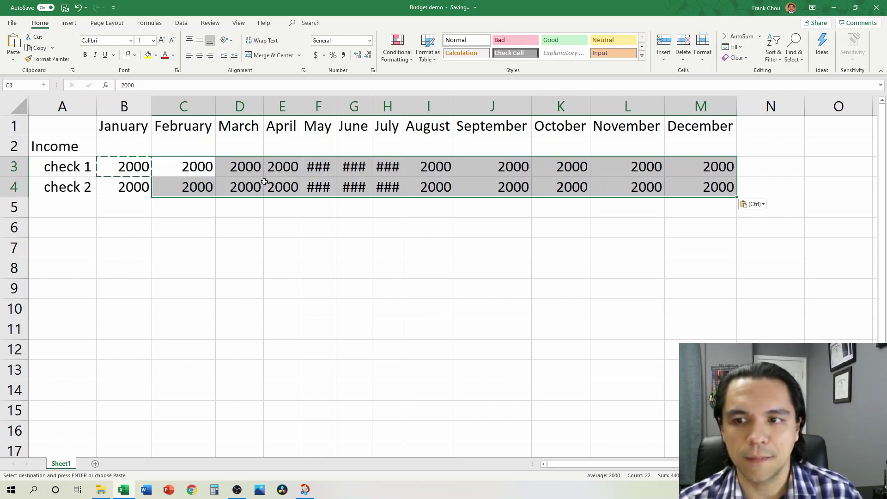
{"action": "left_click_drag", "start_coordinate": [134, 113], "coordinate": [729, 110]}
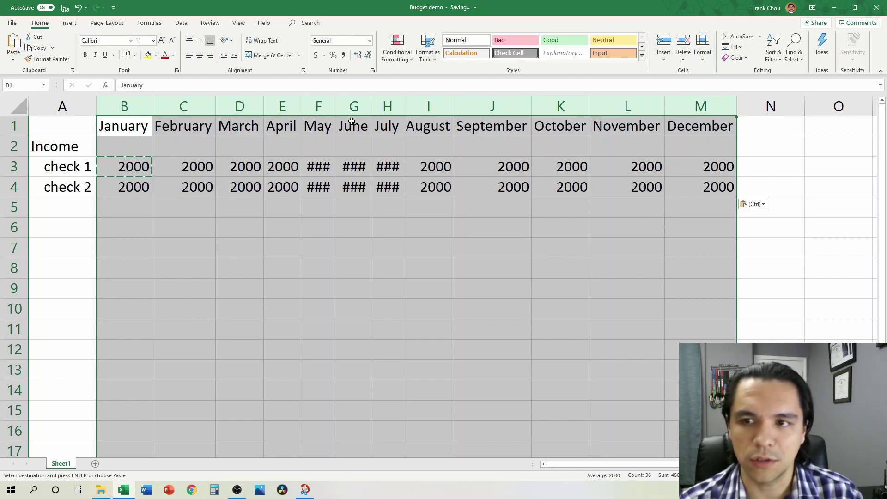
{"action": "double_click", "coordinate": [337, 106]}
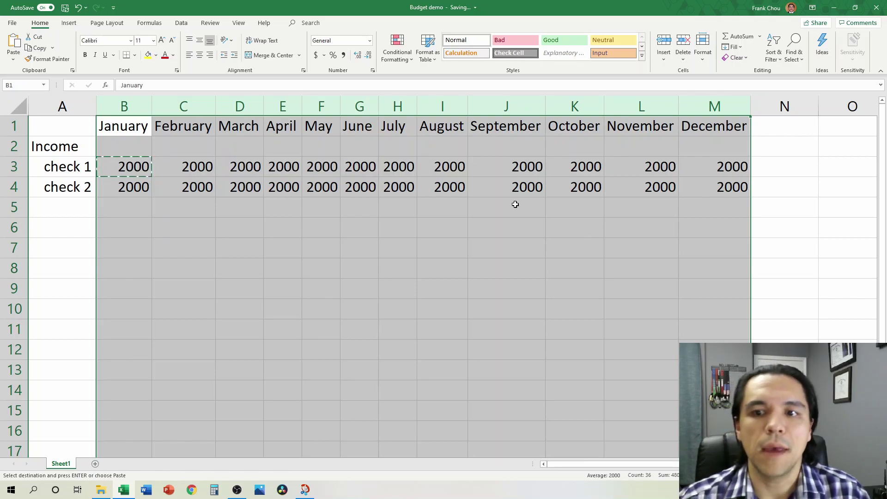
Format the check amounts in B3:M4 as dollar accounting values with no decimal places
{"action": "left_click_drag", "start_coordinate": [134, 167], "coordinate": [710, 187]}
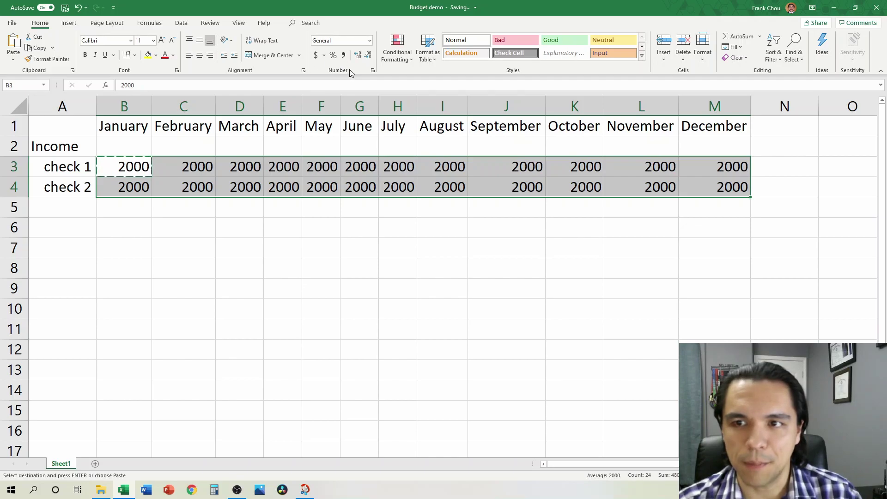
{"action": "left_click", "coordinate": [316, 55]}
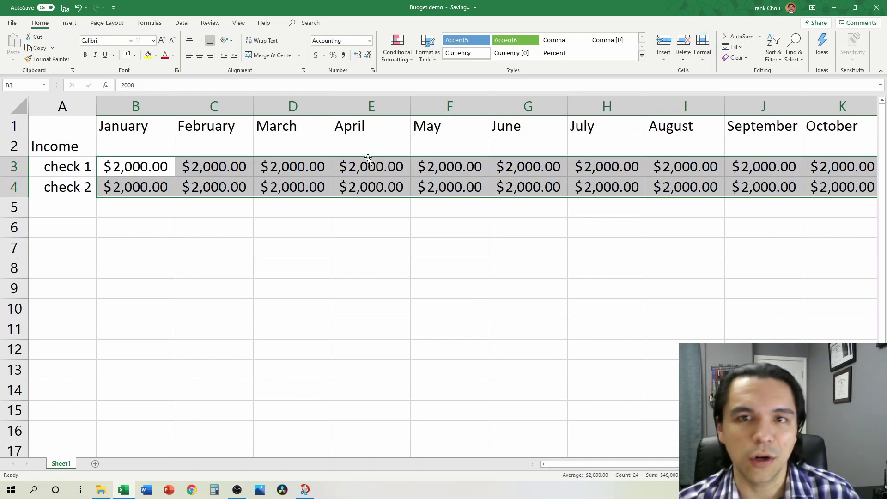
{"action": "left_click", "coordinate": [367, 58]}
{"action": "left_click", "coordinate": [367, 58]}
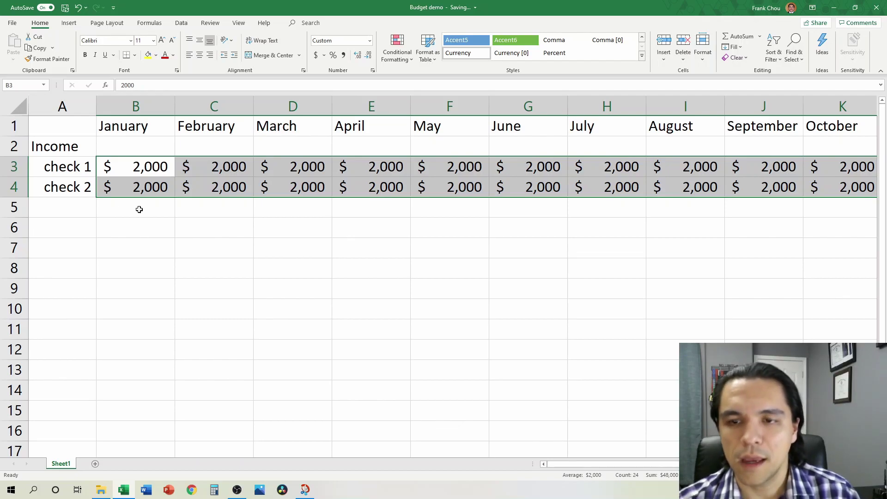
Autofit columns B to M to the reformatted amounts and zoom out slightly so columns A to M fit in view
{"action": "left_click_drag", "start_coordinate": [142, 101], "coordinate": [734, 103]}
{"action": "double_click", "coordinate": [734, 106]}
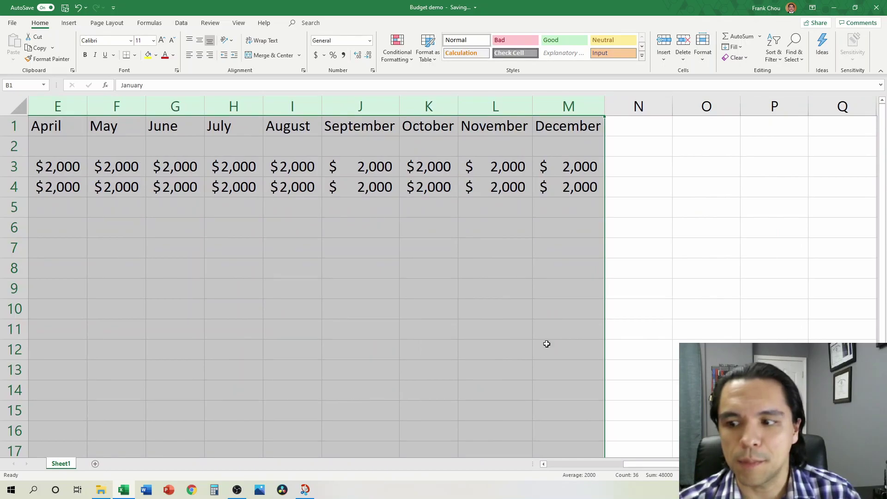
{"action": "left_click", "coordinate": [806, 475]}
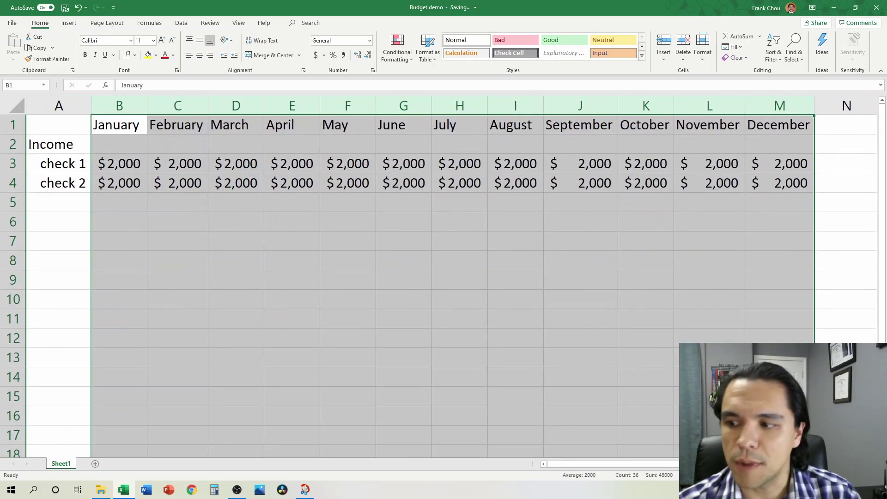
{"action": "left_click", "coordinate": [476, 165]}
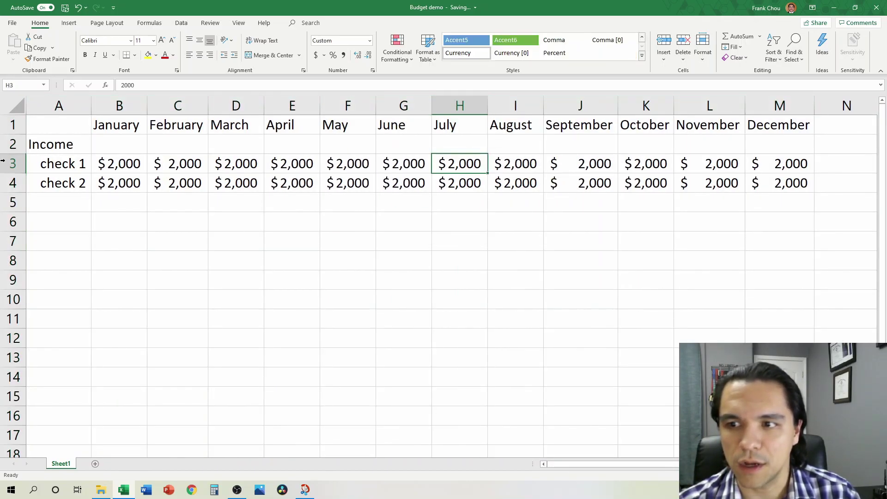
{"action": "left_click", "coordinate": [52, 164]}
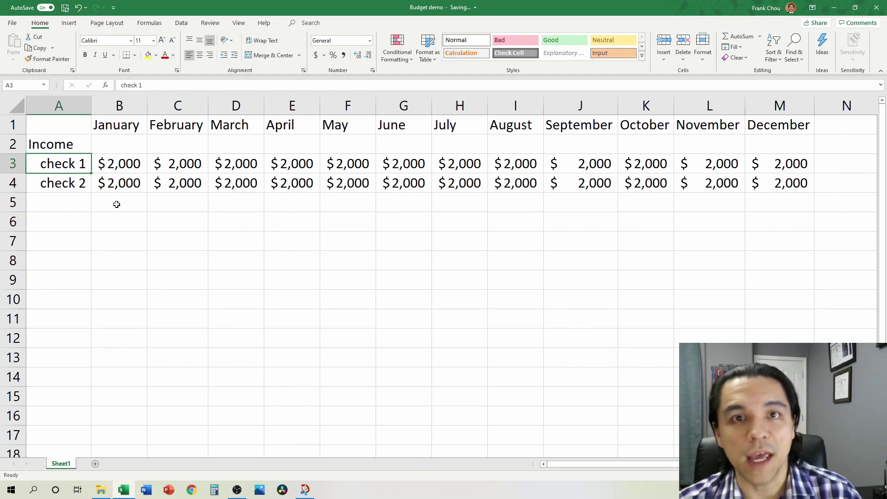
Total January's two checks in B5 with an AutoSum of B3:B4
{"action": "left_click", "coordinate": [116, 204]}
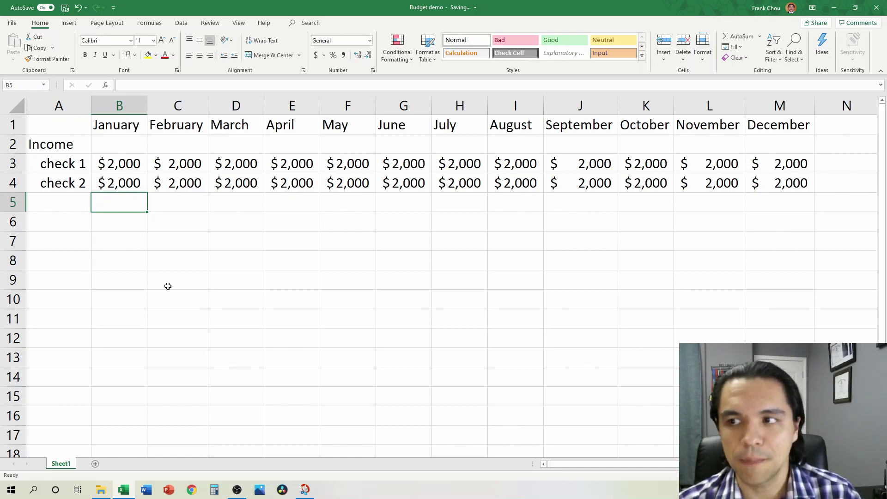
{"action": "left_click", "coordinate": [730, 35]}
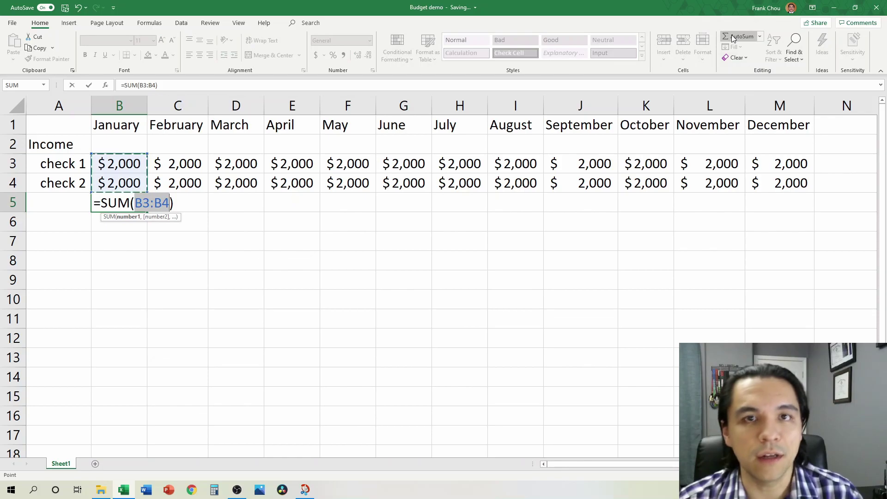
{"action": "key", "text": "Return"}
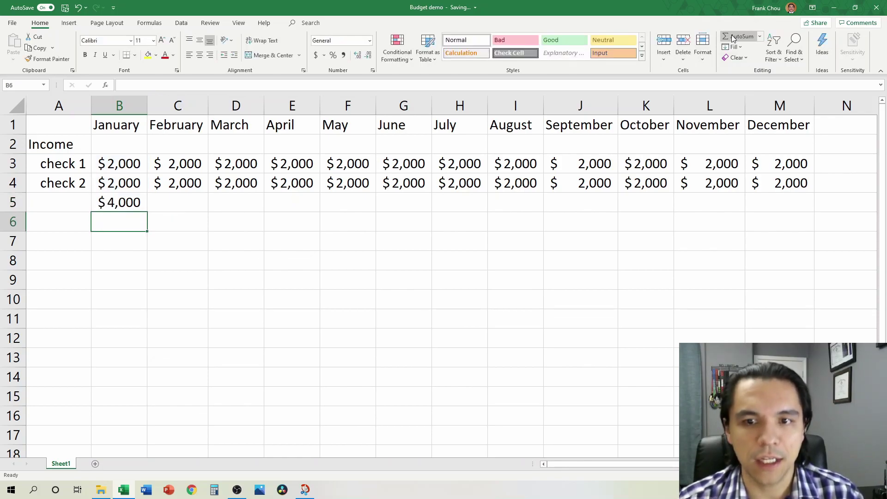
{"action": "key", "text": "Up"}
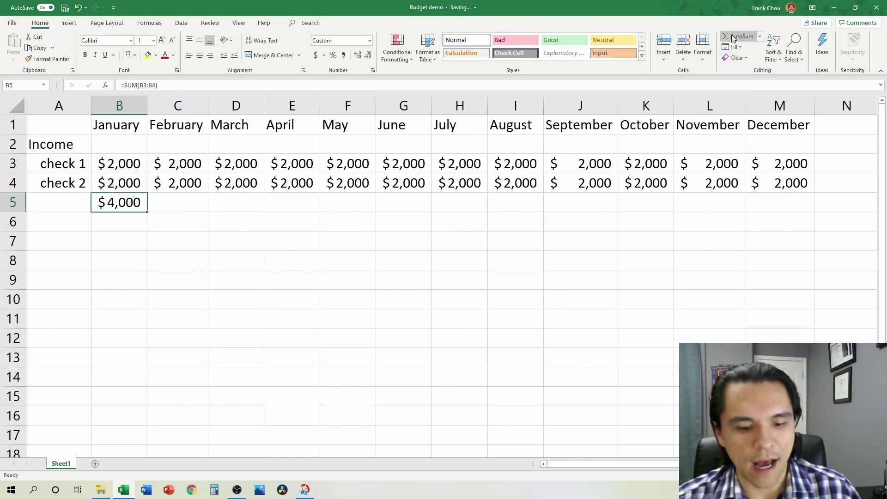
Copy January's total formula from B5 to February's total in C5
{"action": "key", "text": "ctrl+c"}
{"action": "key", "text": "Right"}
{"action": "key", "text": "ctrl+v"}
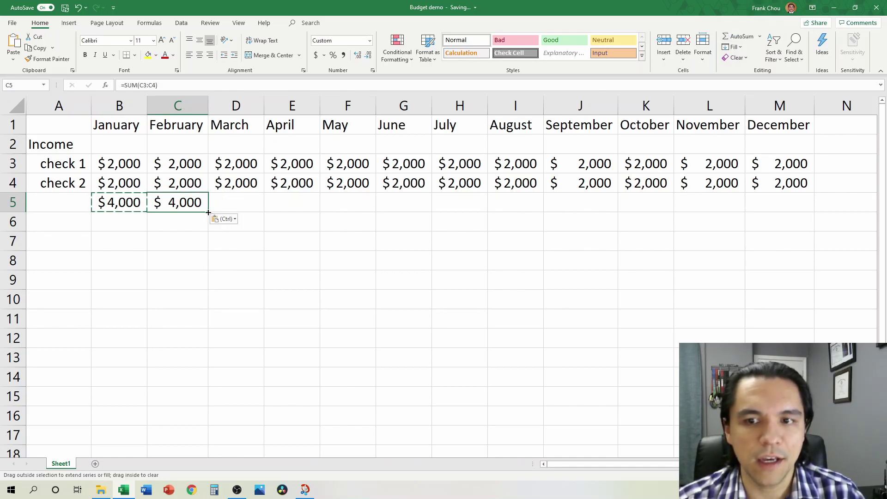
Fill February's total formula from C5 across row 5 through December in M5
{"action": "left_click_drag", "start_coordinate": [207, 212], "coordinate": [791, 194]}
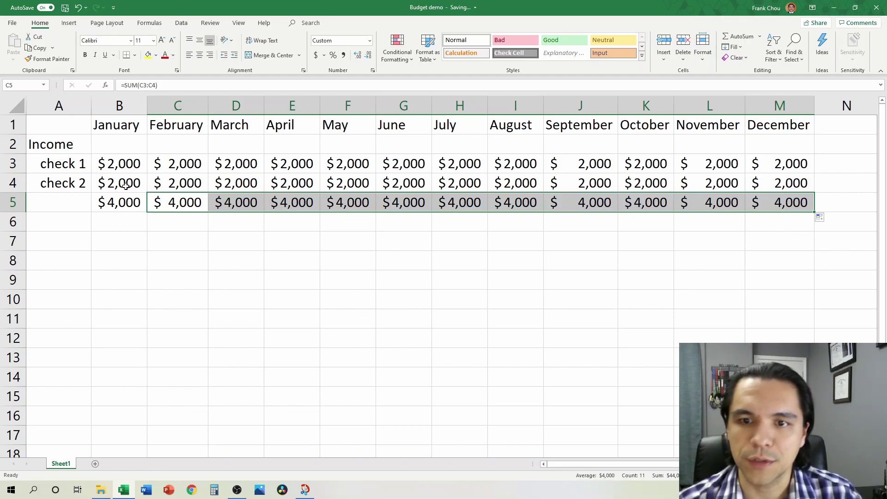
{"action": "left_click", "coordinate": [128, 204]}
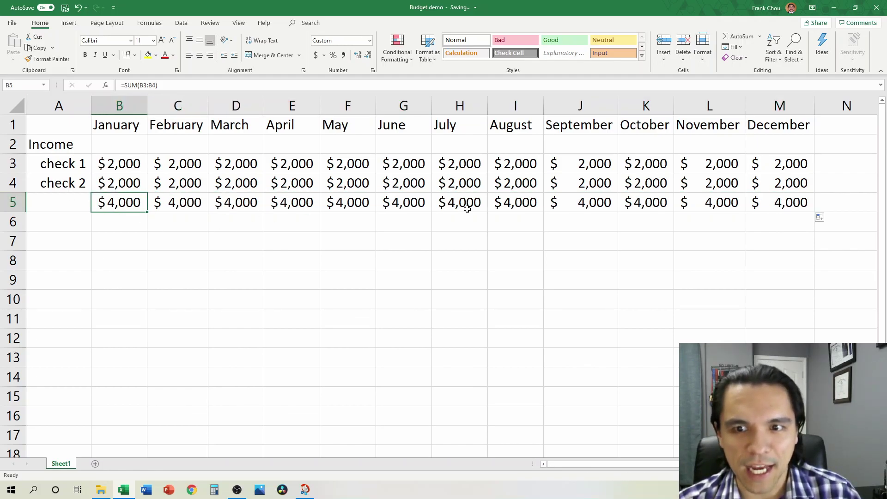
Add a bottom border under the check 2 amounts in B4:M4
{"action": "left_click", "coordinate": [125, 182]}
{"action": "left_click_drag", "start_coordinate": [125, 182], "coordinate": [786, 183]}
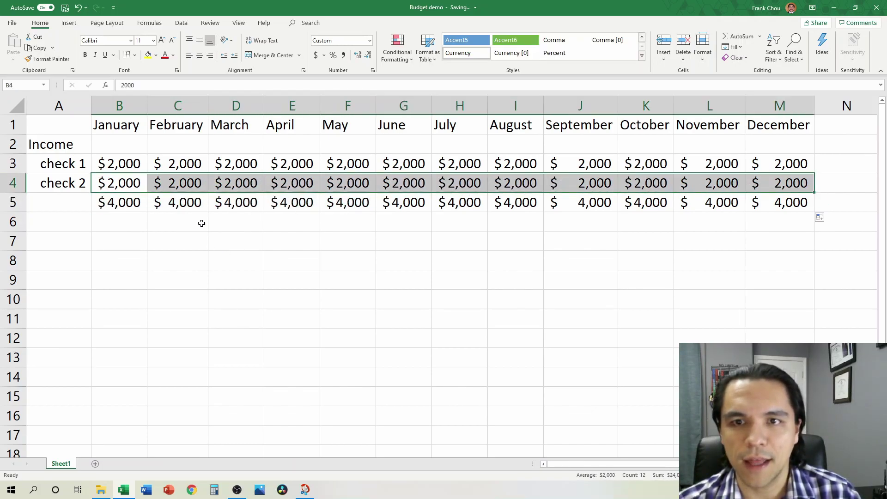
{"action": "left_click", "coordinate": [135, 56]}
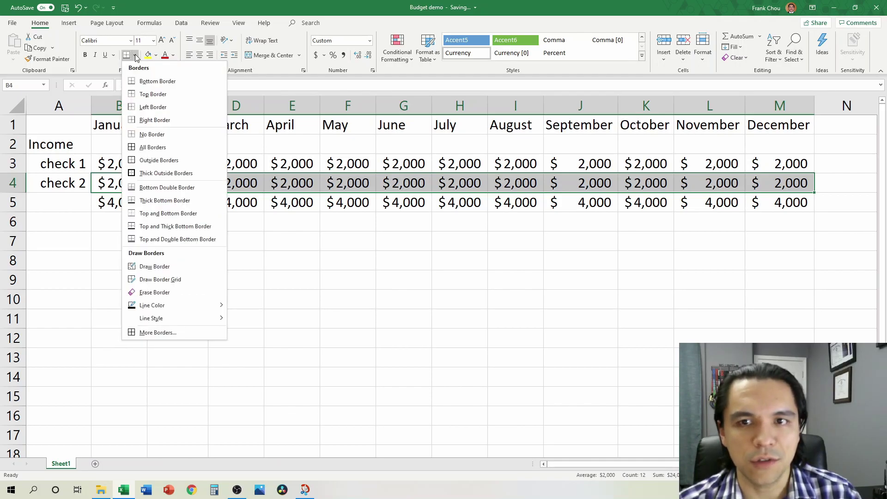
{"action": "left_click", "coordinate": [153, 81]}
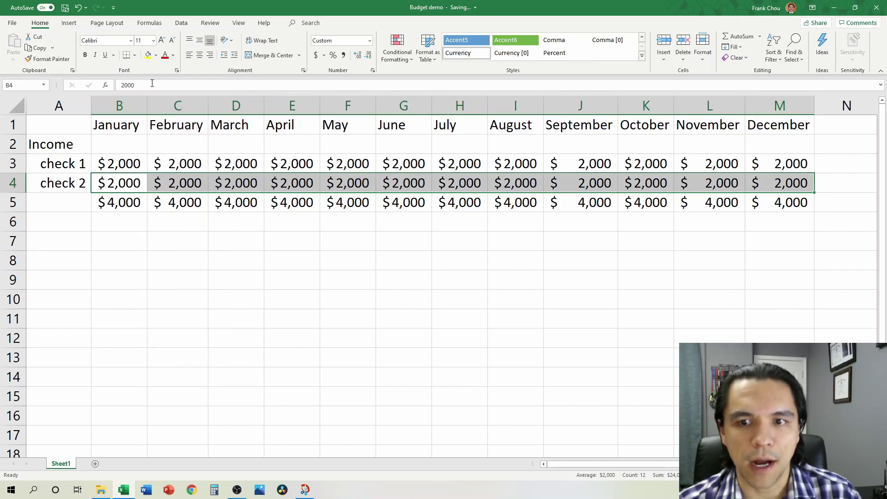
{"action": "left_click", "coordinate": [233, 182]}
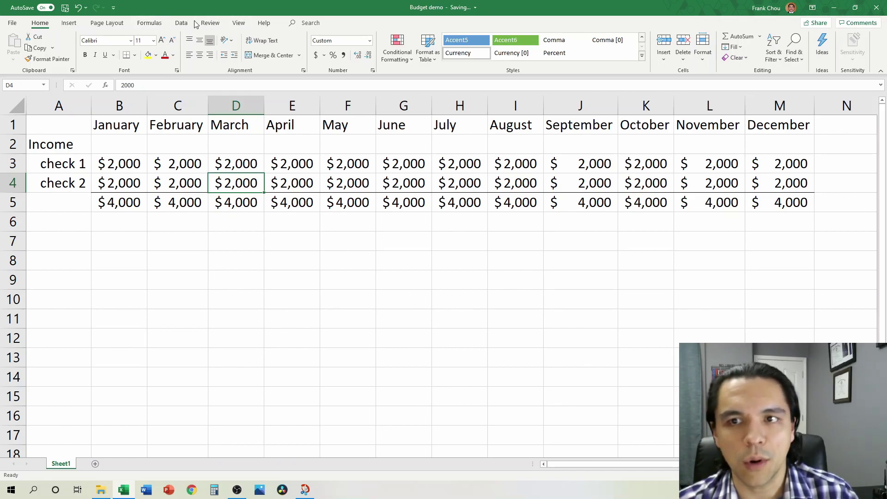
Turn the worksheet gridlines off and back on
{"action": "left_click", "coordinate": [235, 26]}
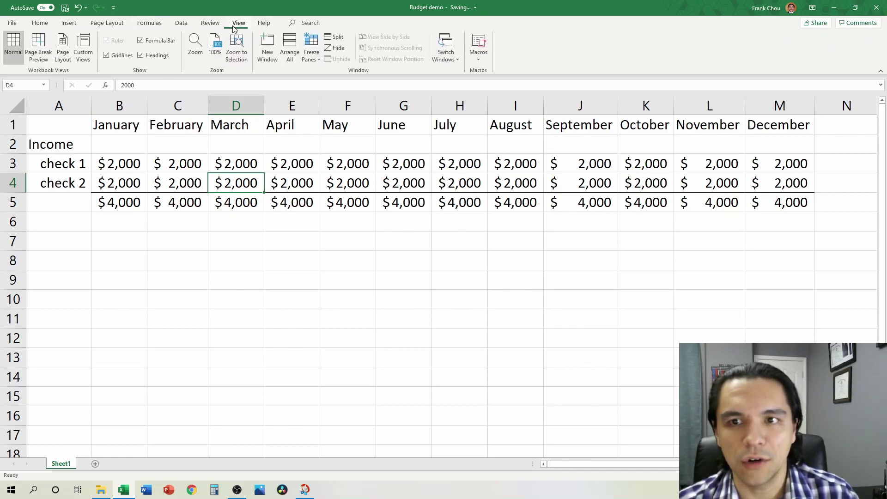
{"action": "left_click", "coordinate": [107, 55]}
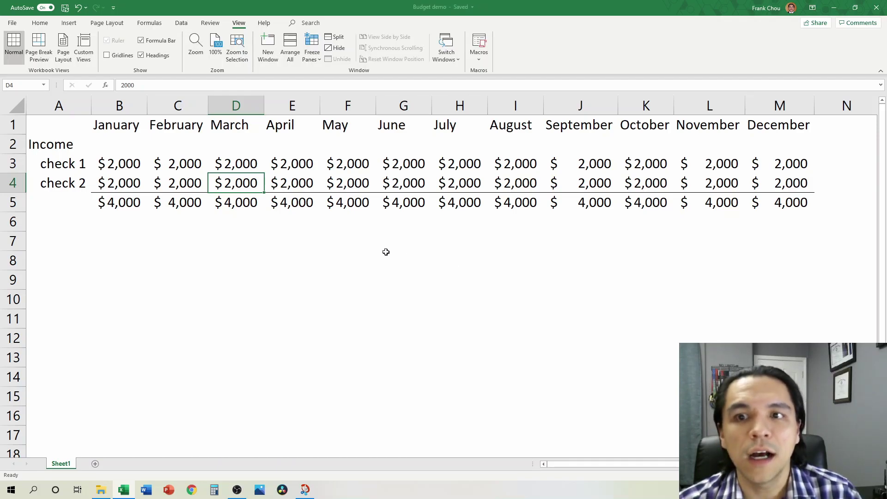
{"action": "left_click", "coordinate": [107, 56]}
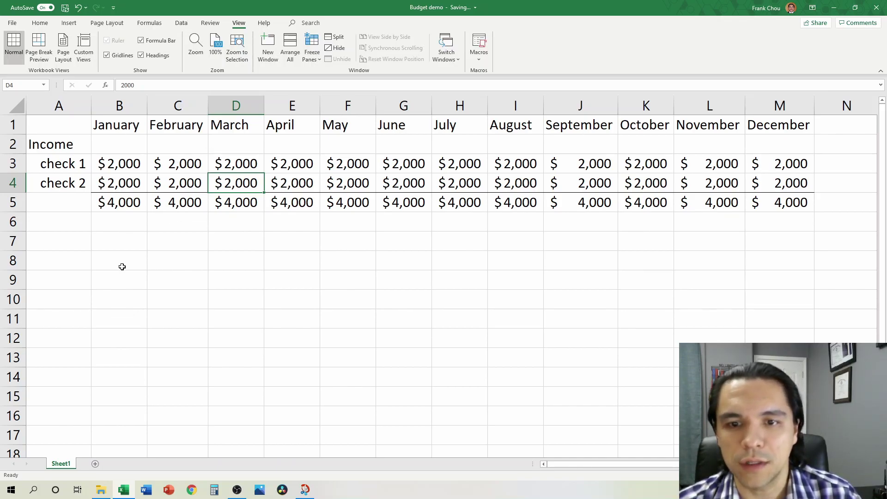
Enter the section heading Expenses in A7, leaving row 6 blank below the income totals
{"action": "left_click", "coordinate": [74, 239]}
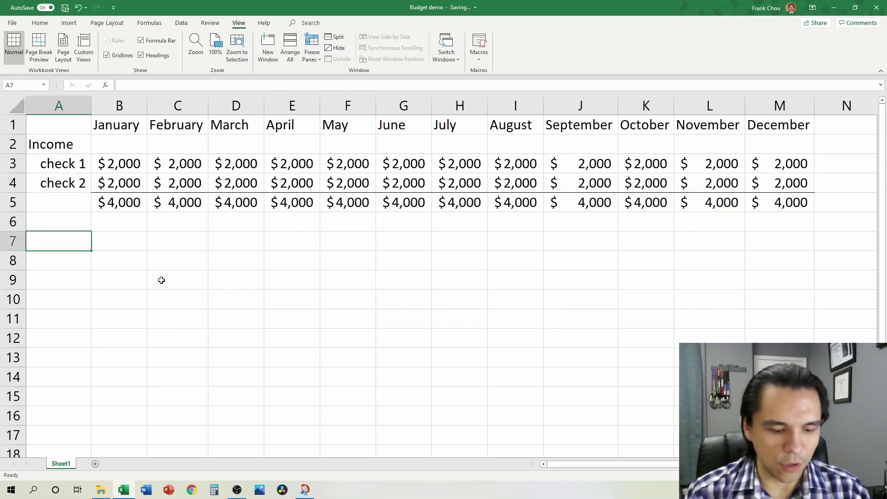
{"action": "type", "text": "Exppe"}
{"action": "key", "text": "BackSpace"}
{"action": "key", "text": "BackSpace"}
{"action": "type", "text": "enses"}
{"action": "key", "text": "Return"}
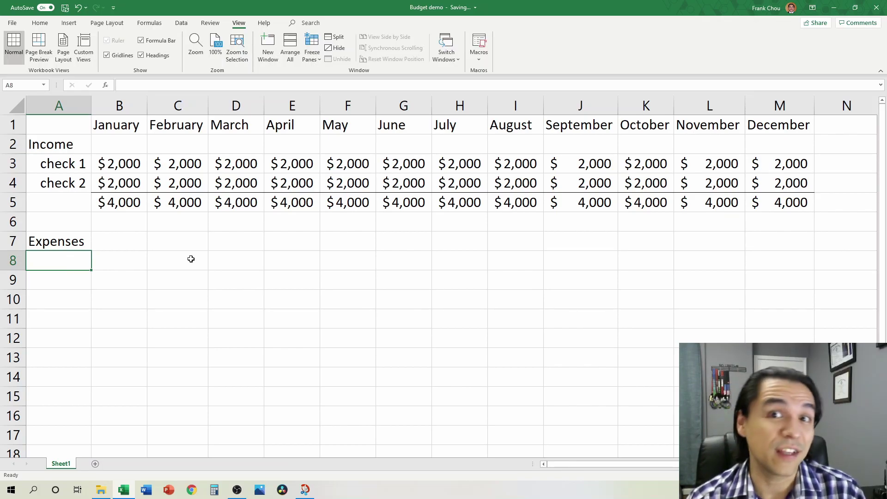
Enter Donations in A8 as the first expense and widen column A slightly
{"action": "type", "text": "D"}
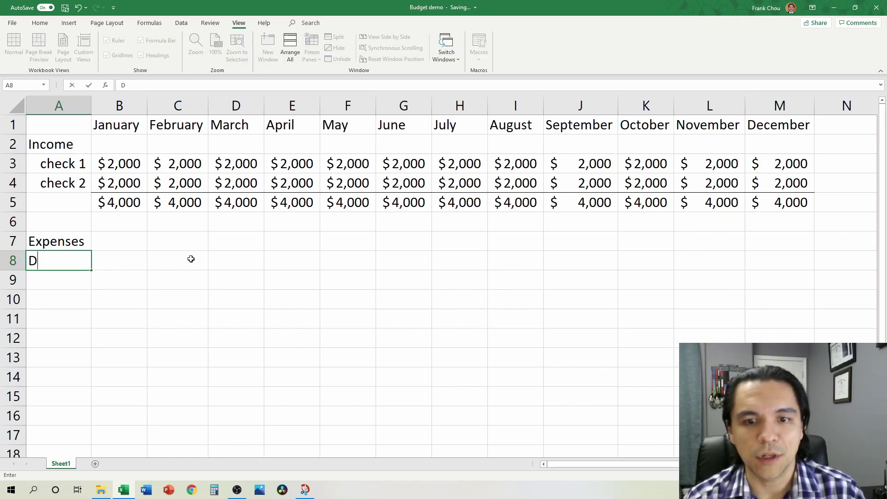
{"action": "type", "text": "onations"}
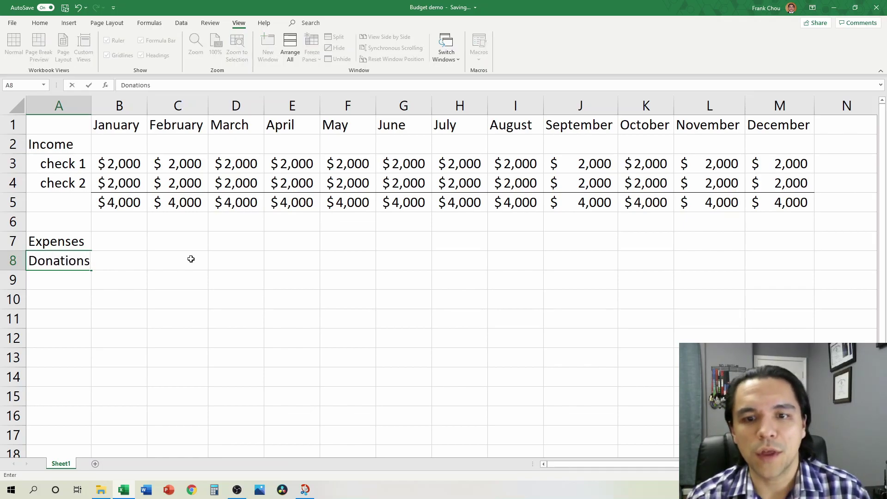
{"action": "key", "text": "Return"}
{"action": "key", "text": "Up"}
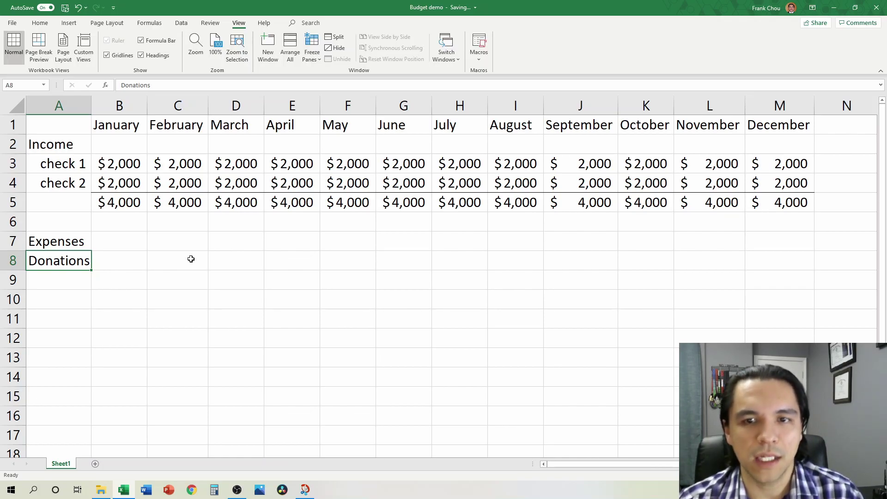
{"action": "mouse_move", "coordinate": [102, 107]}
{"action": "left_mouse_down"}
{"action": "mouse_move", "coordinate": [119, 107]}
{"action": "mouse_move", "coordinate": [102, 111]}
{"action": "left_mouse_up"}
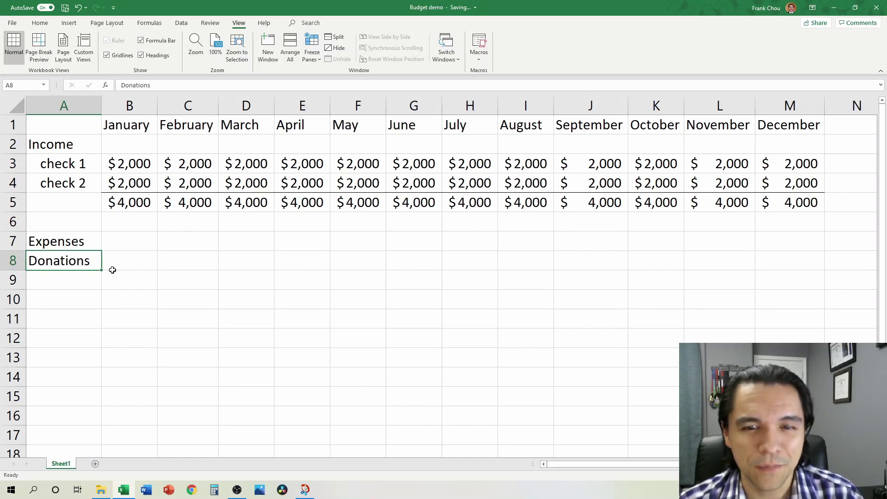
Add the expense label Mortgage/rent in A9
{"action": "left_click", "coordinate": [79, 279]}
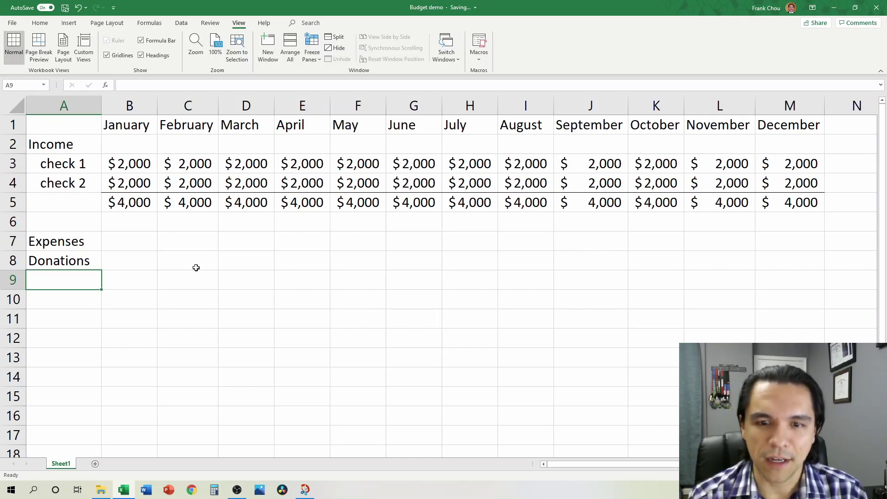
{"action": "type", "text": "Mo"}
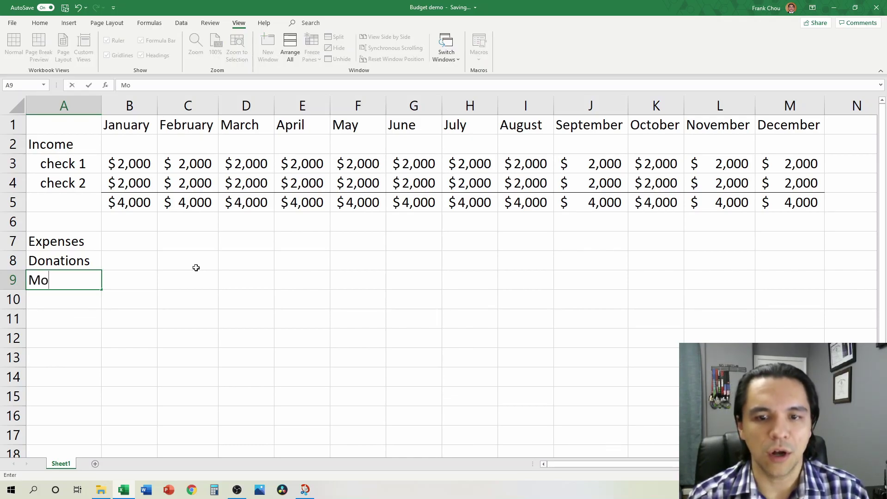
{"action": "type", "text": "rtgage/r"}
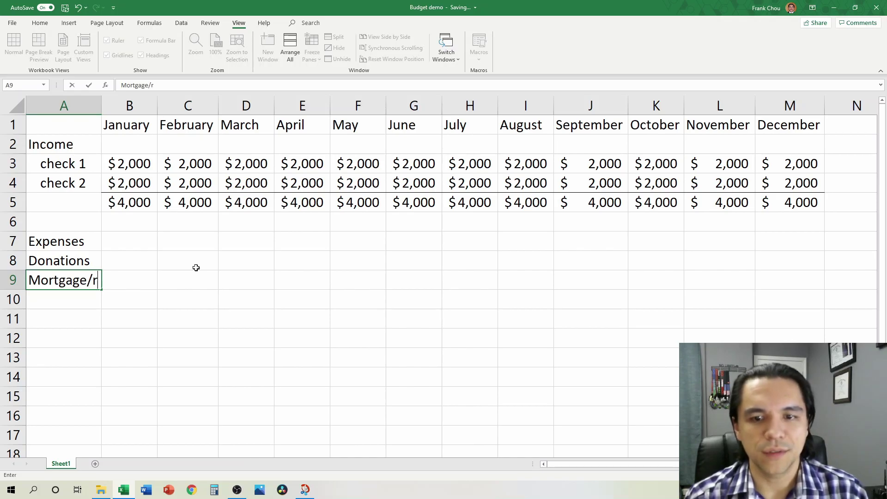
{"action": "type", "text": "ne"}
{"action": "key", "text": "BackSpace"}
{"action": "key", "text": "BackSpace"}
{"action": "type", "text": "ent"}
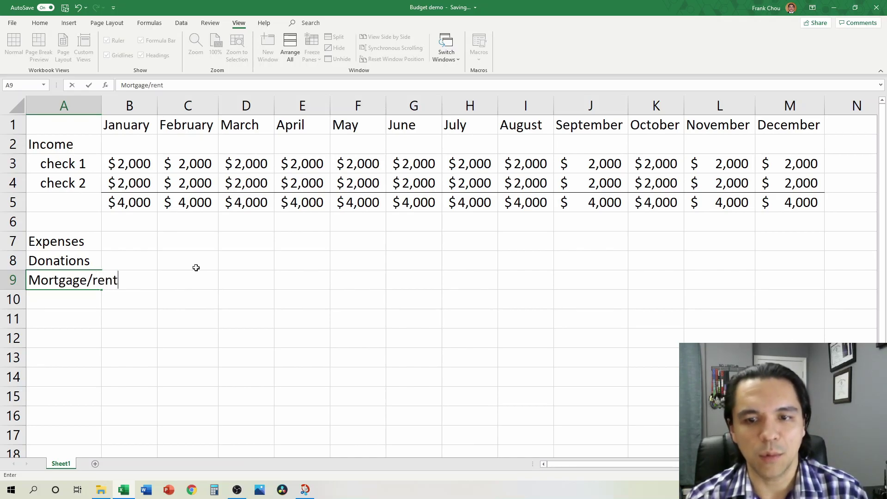
{"action": "key", "text": "Return"}
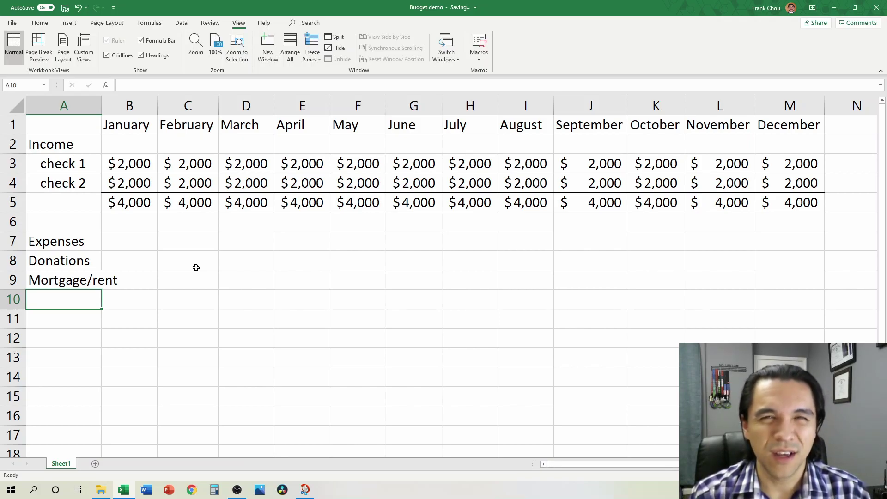
Add the expense label Electric/gas in A10
{"action": "type", "text": "Electi"}
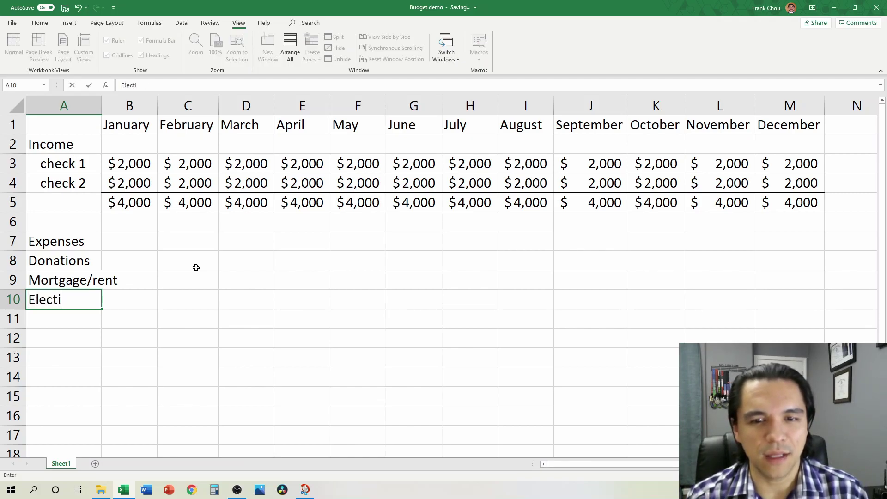
{"action": "key", "text": "BackSpace"}
{"action": "type", "text": "r"}
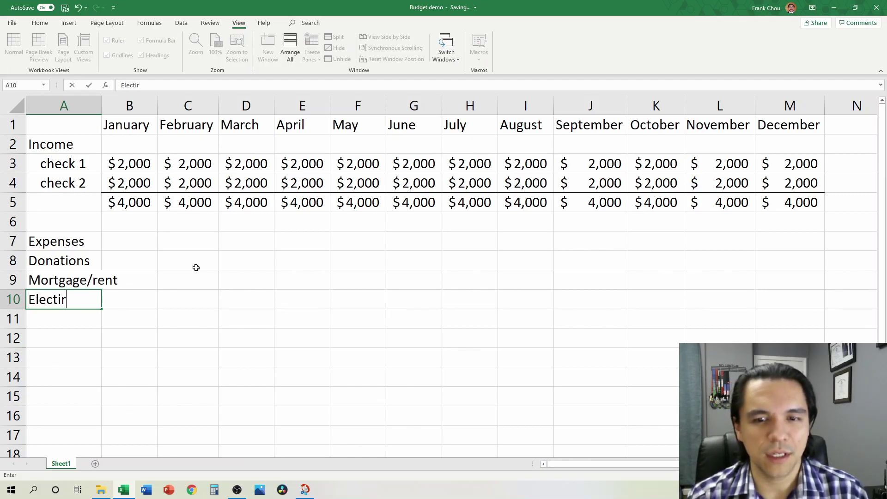
{"action": "type", "text": "ic/gas"}
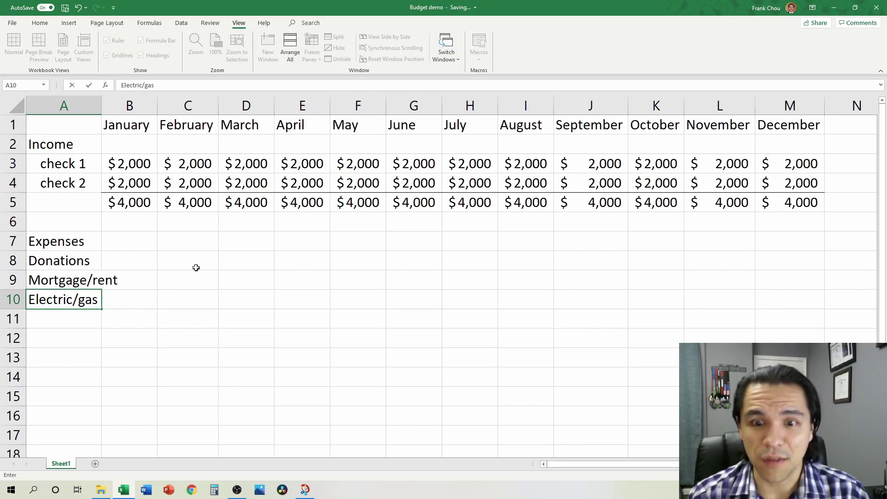
{"action": "key", "text": "Return"}
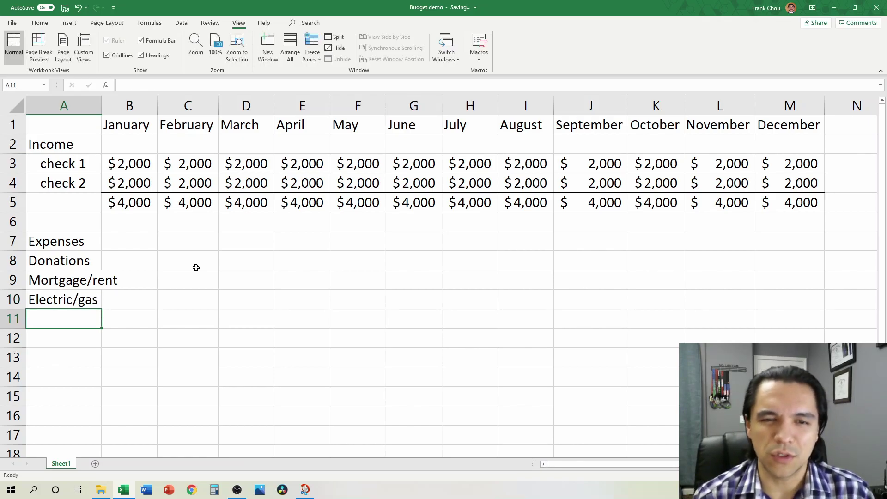
List the expenses Water, Sewer and Trash in A11 to A13
{"action": "type", "text": "Water"}
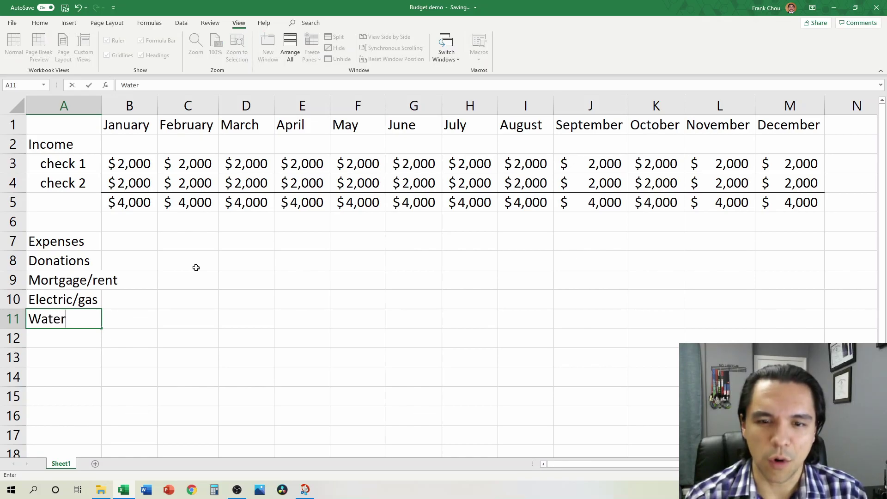
{"action": "key", "text": "Return"}
{"action": "type", "text": "Sewer"}
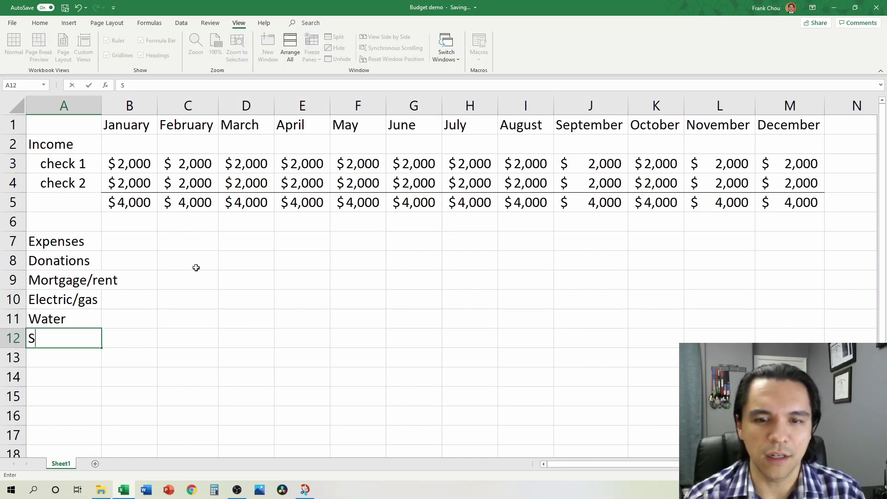
{"action": "key", "text": "Return"}
{"action": "type", "text": "Trash"}
{"action": "key", "text": "Return"}
{"action": "key", "text": "Up"}
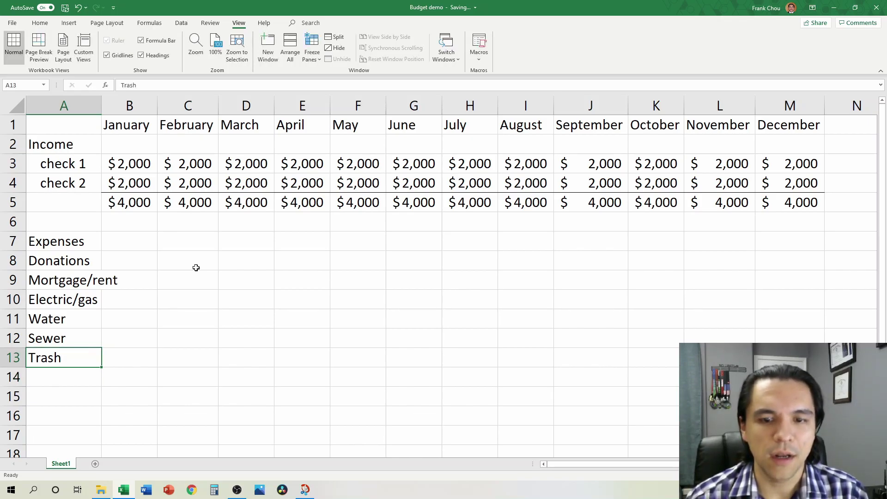
Enter the text "Insurance (home/renters" as an expense label in A14
{"action": "key", "text": "Down"}
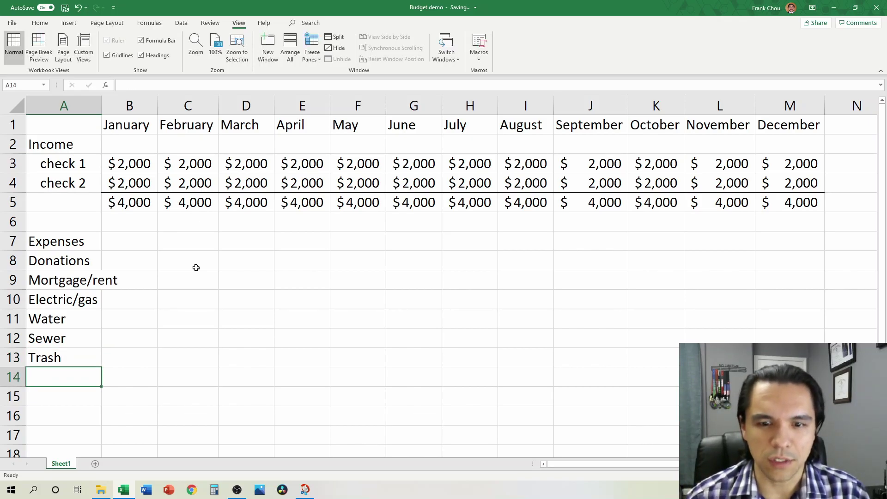
{"action": "type", "text": "Insurance"}
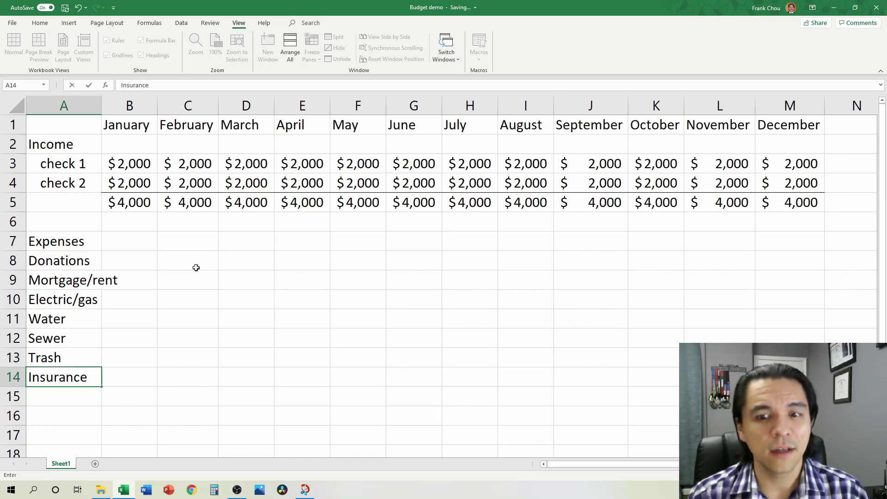
{"action": "type", "text": "(ho"}
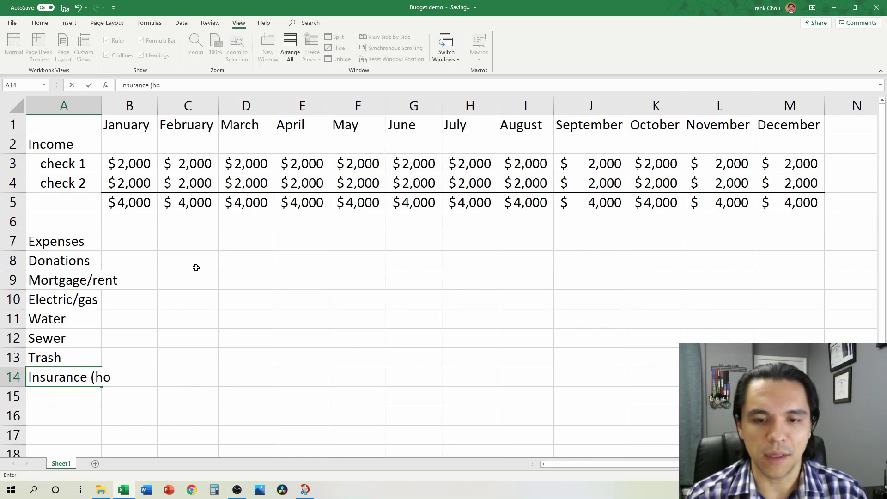
{"action": "type", "text": "me/renters"}
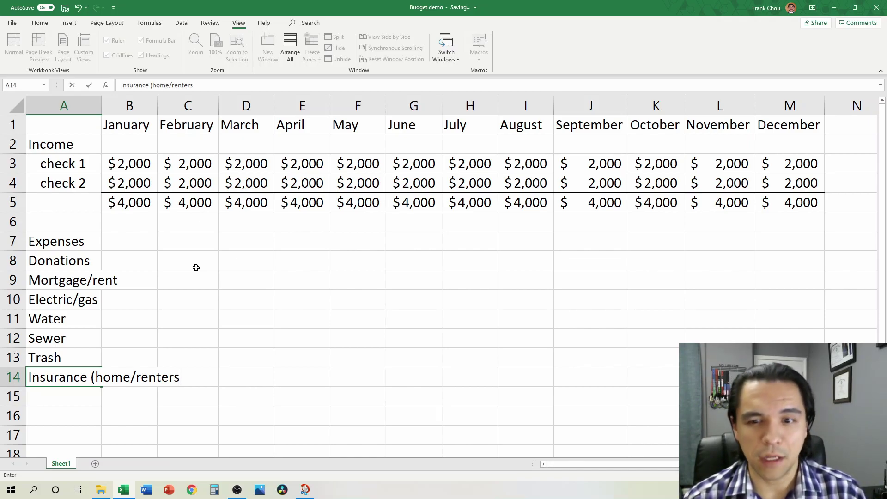
{"action": "key", "text": "ctrl+Return"}
{"action": "key", "text": "Right"}
{"action": "key", "text": "Left"}
Edit the insurance label in A14 to read "Insurance (auto/renters)", replacing home with auto and closing the parenthesis
{"action": "key", "text": "F2"}
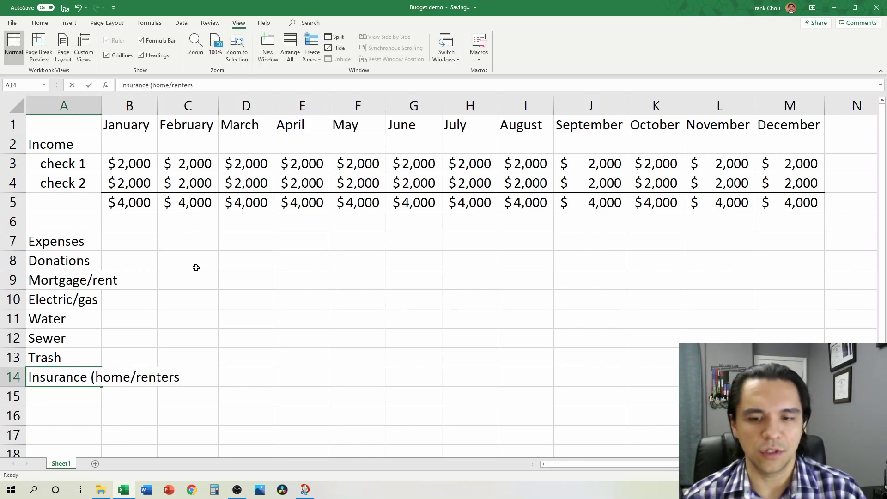
{"action": "key", "text": "Left"}
{"action": "key", "text": "Left"}
{"action": "key", "text": "Left"}
{"action": "key", "text": "Left"}
{"action": "key", "text": "Left"}
{"action": "key", "text": "Left"}
{"action": "key", "text": "Left"}
{"action": "key", "text": "Left"}
{"action": "key", "text": "Left"}
{"action": "key", "text": "Left"}
{"action": "key", "text": "Right"}
{"action": "key", "text": "Right"}
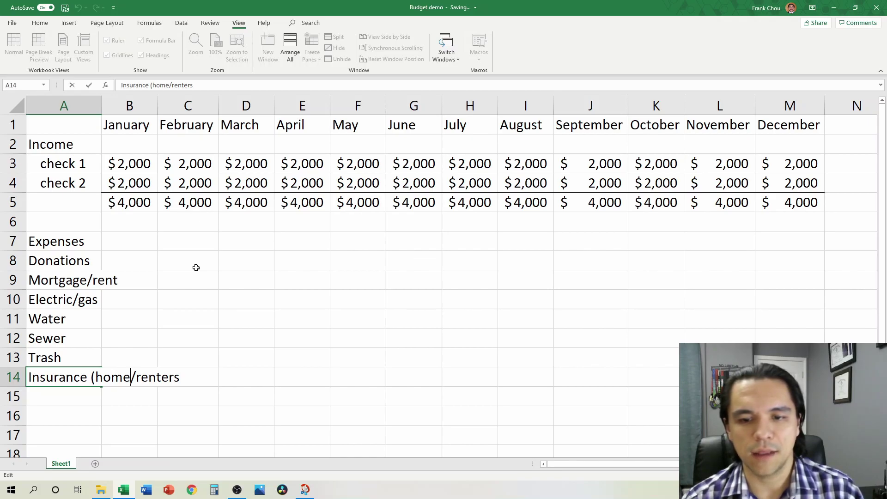
{"action": "key", "text": "ctrl+shift+Left"}
{"action": "type", "text": "auto"}
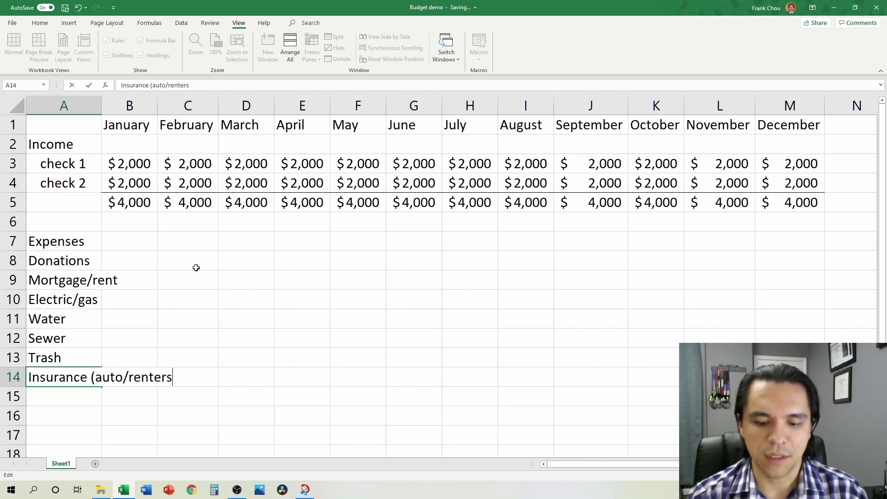
{"action": "type", "text": ")"}
{"action": "key", "text": "Return"}
{"action": "key", "text": "Up"}
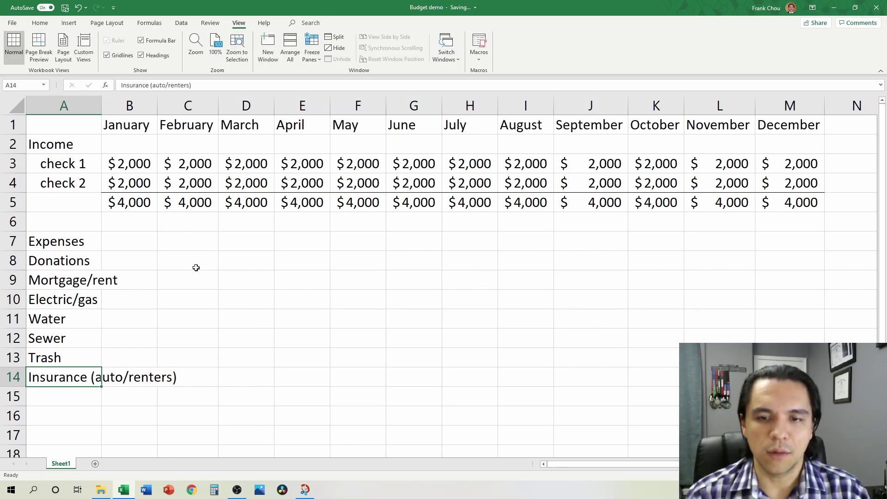
Autofit column A to its longest label and add the expenses Car payment and Gas in A15 and A16
{"action": "double_click", "coordinate": [102, 103]}
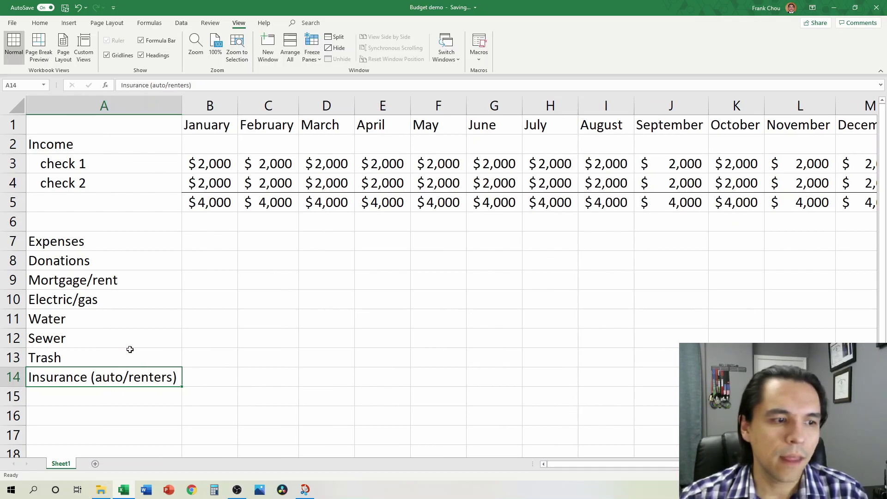
{"action": "left_click", "coordinate": [134, 396]}
{"action": "type", "text": "Car payment"}
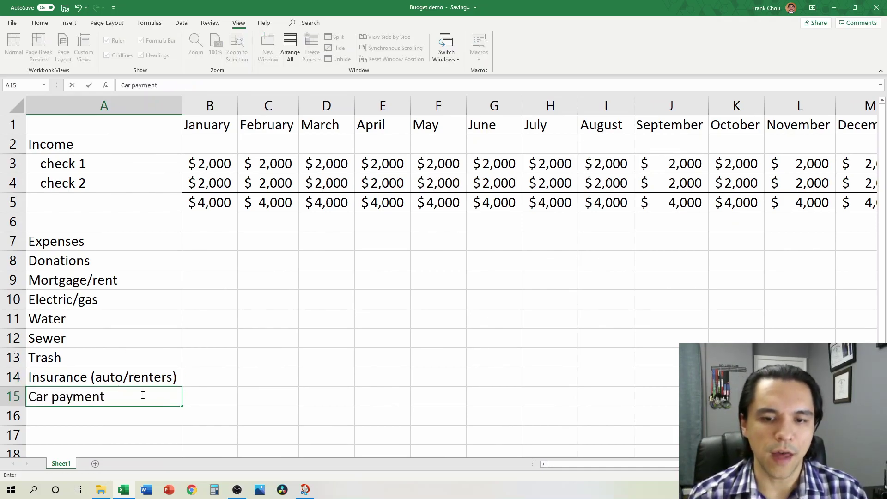
{"action": "key", "text": "Return"}
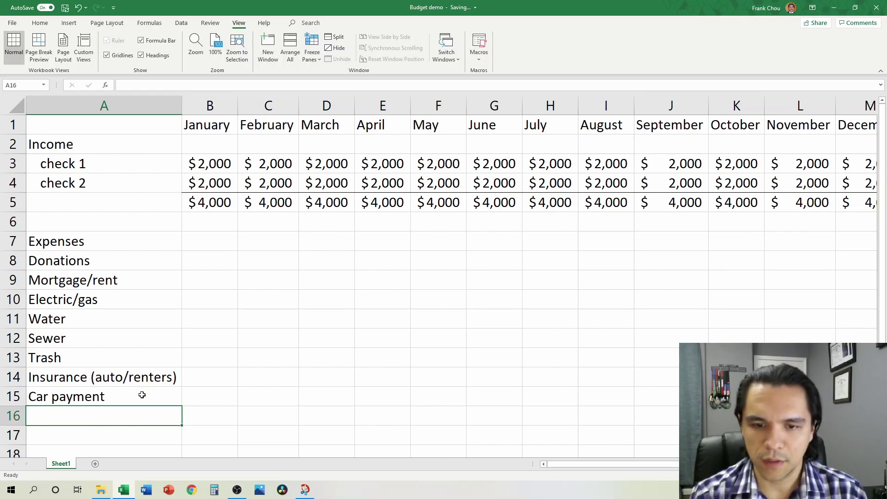
{"action": "type", "text": "Gas"}
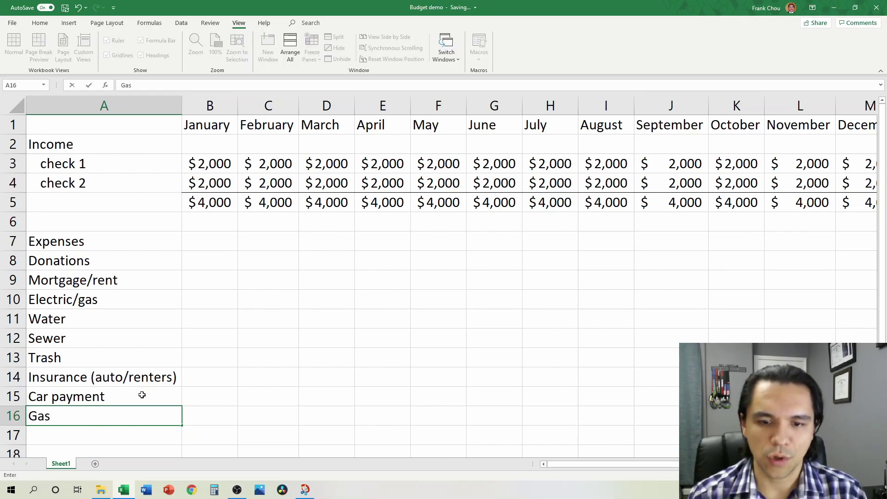
{"action": "key", "text": "Return"}
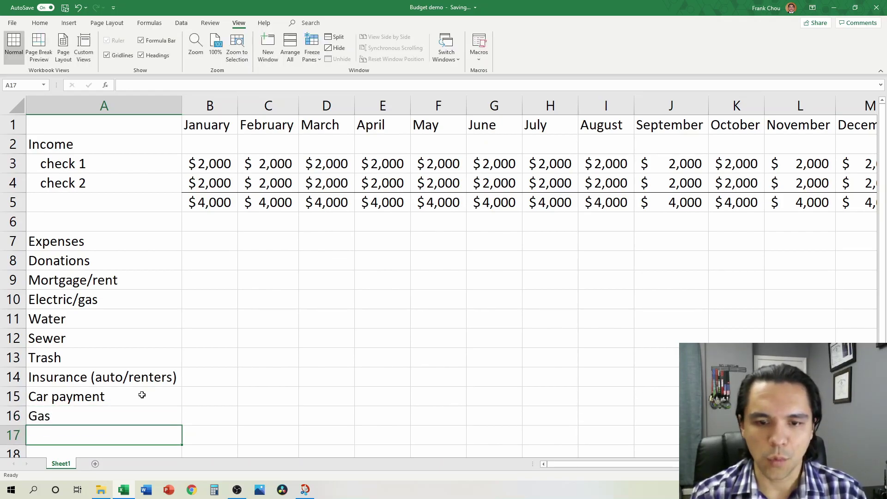
List the expenses Cell phone, Internet and TV/streaming in A17 to A19
{"action": "type", "text": "Cell phone"}
{"action": "key", "text": "Return"}
{"action": "type", "text": "Internet"}
{"action": "key", "text": "Return"}
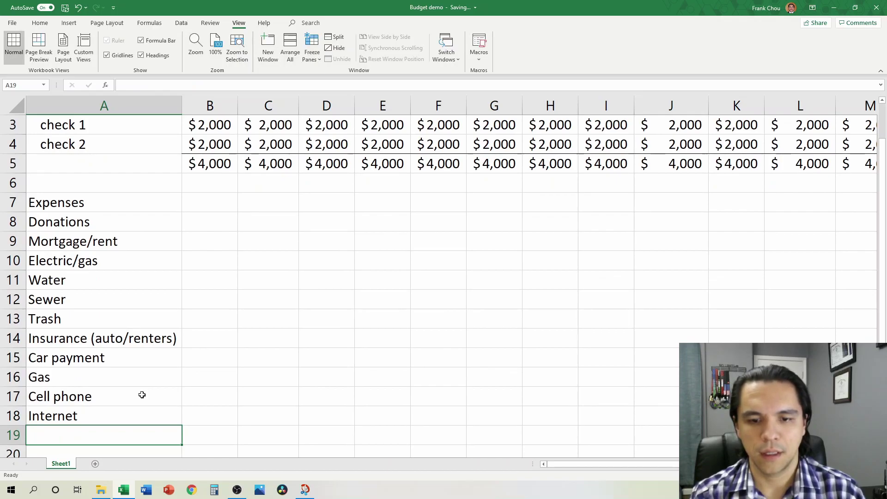
{"action": "type", "text": "TV/s"}
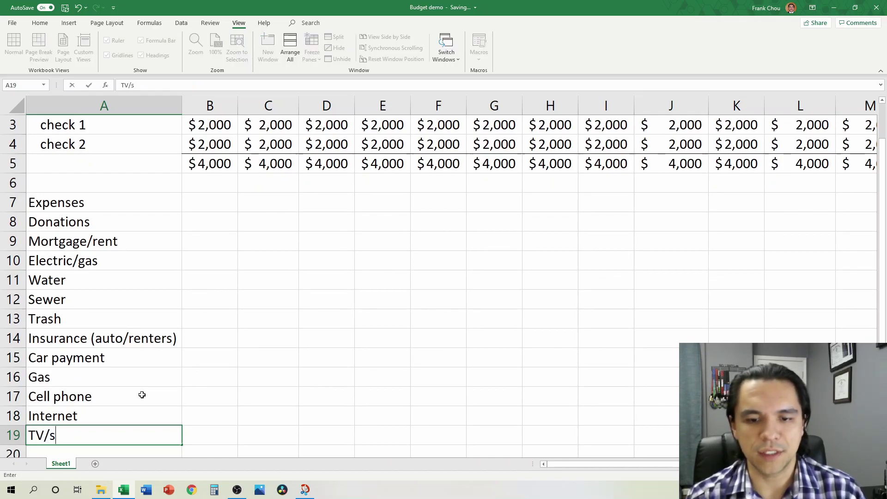
{"action": "type", "text": "treaming"}
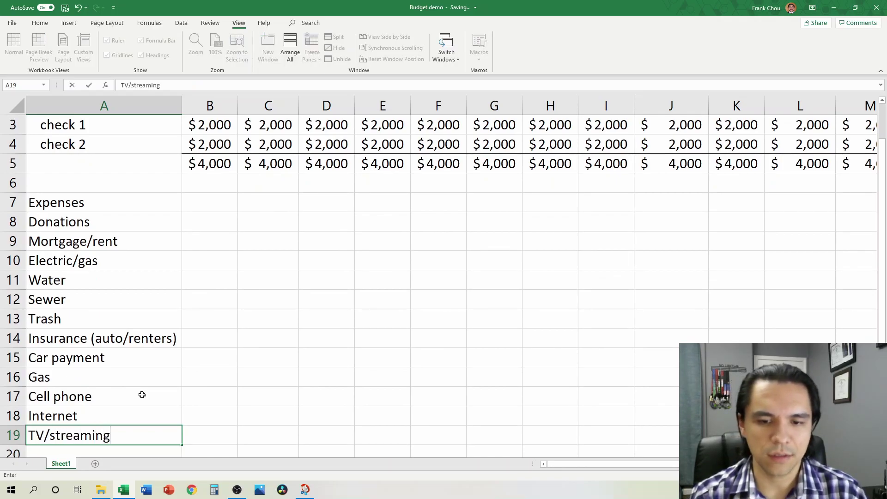
{"action": "key", "text": "Return"}
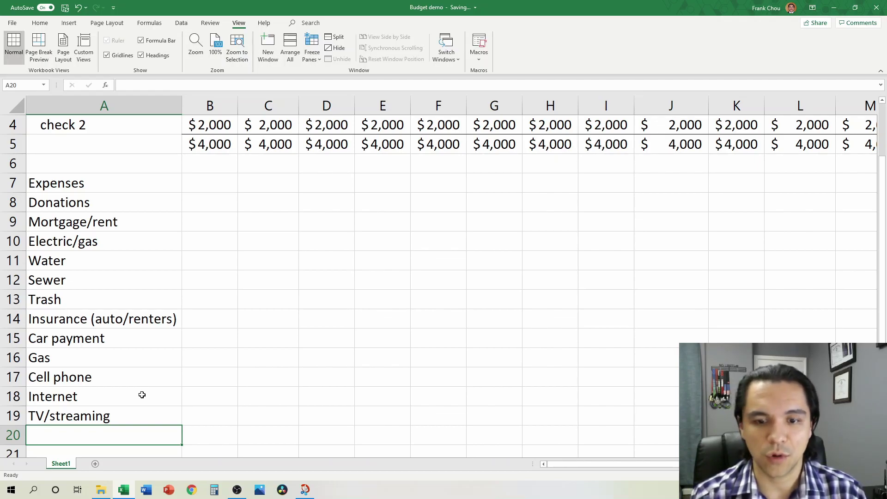
Enter the expense label "savings - college" in A20
{"action": "type", "text": "saving"}
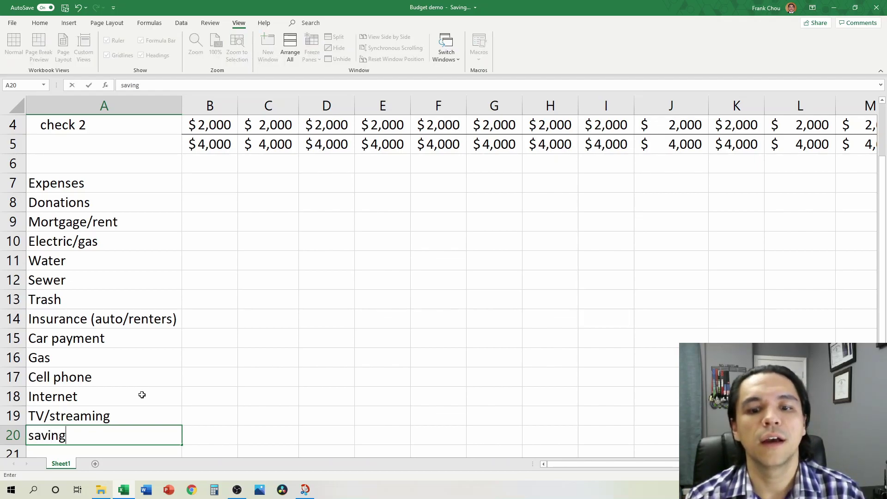
{"action": "type", "text": "s"}
{"action": "type", "text": " - cole"}
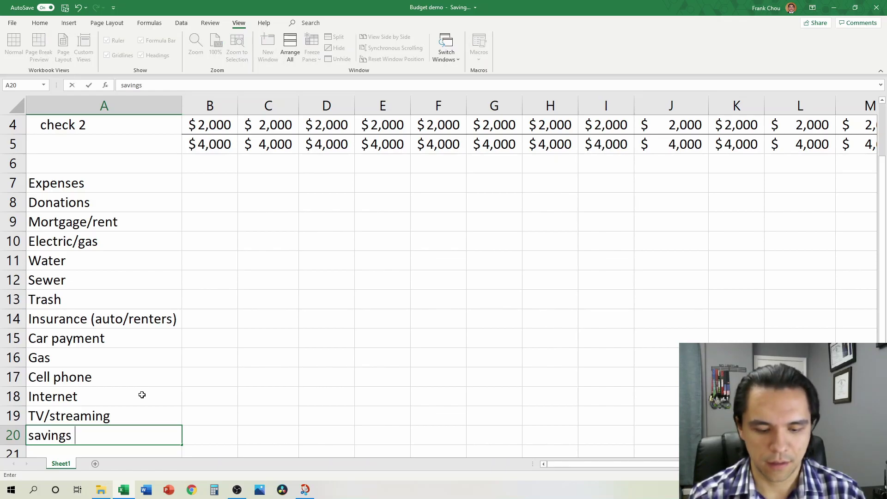
{"action": "key", "text": "BackSpace"}
{"action": "type", "text": "lege"}
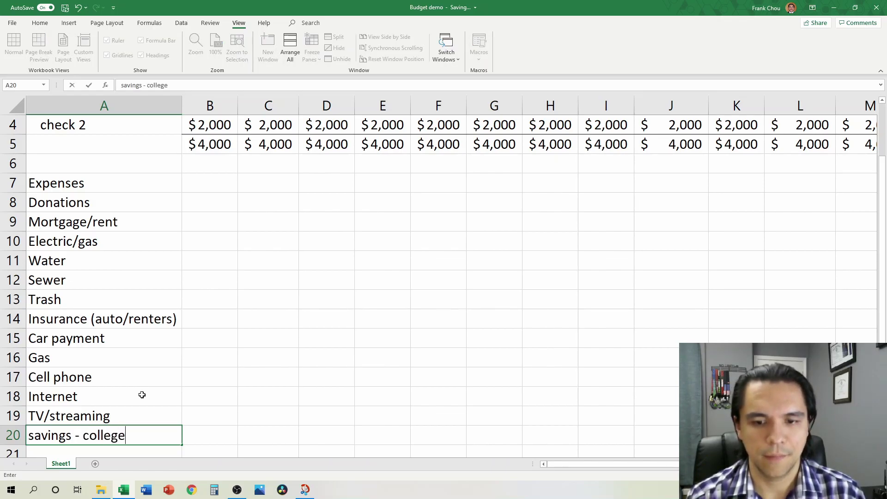
{"action": "key", "text": "ctrl+Return"}
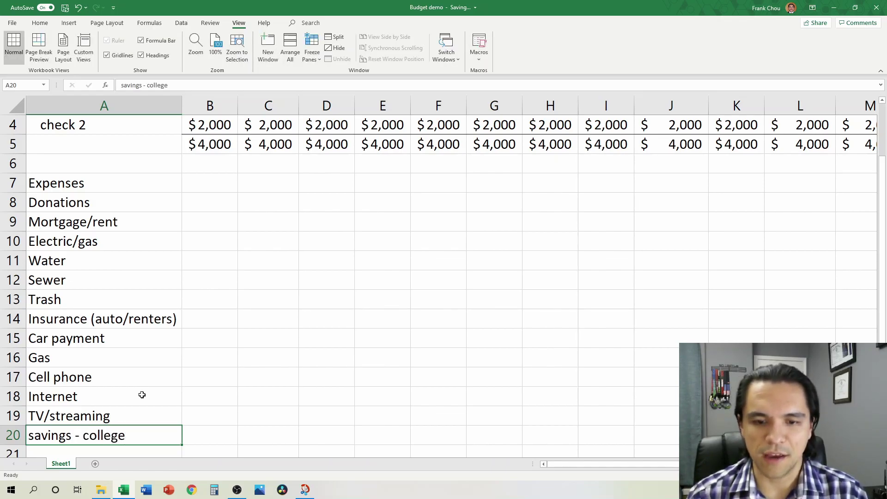
Capitalize the first letter of the college savings label in A20 so it reads "Savings - college"
{"action": "double_click", "coordinate": [39, 436]}
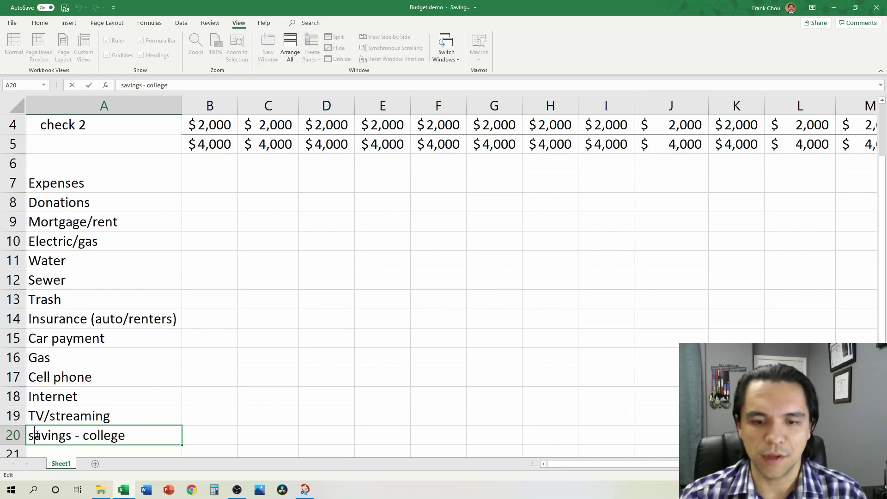
{"action": "key", "text": "Left"}
{"action": "key", "text": "BackSpace"}
{"action": "type", "text": "S"}
{"action": "key", "text": "Return"}
{"action": "key", "text": "Up"}
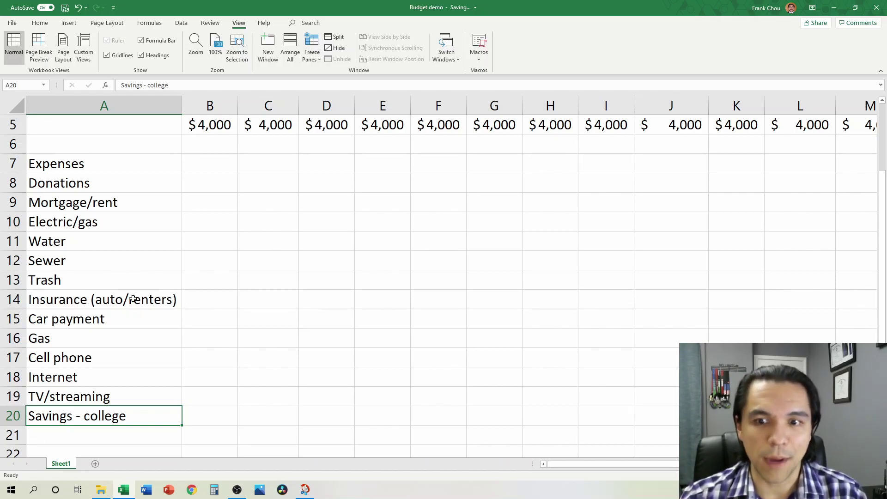
Insert a new row above the insurance expense and label it Food in A14
{"action": "left_click", "coordinate": [16, 300]}
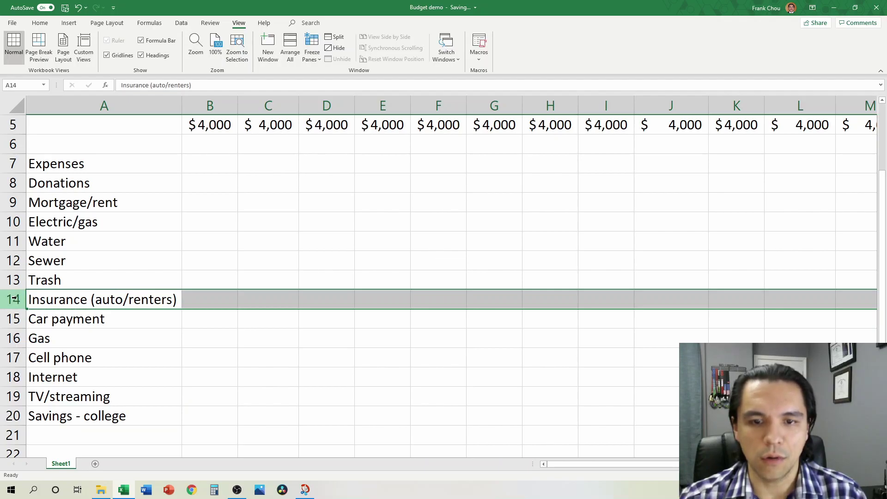
{"action": "right_click", "coordinate": [17, 300]}
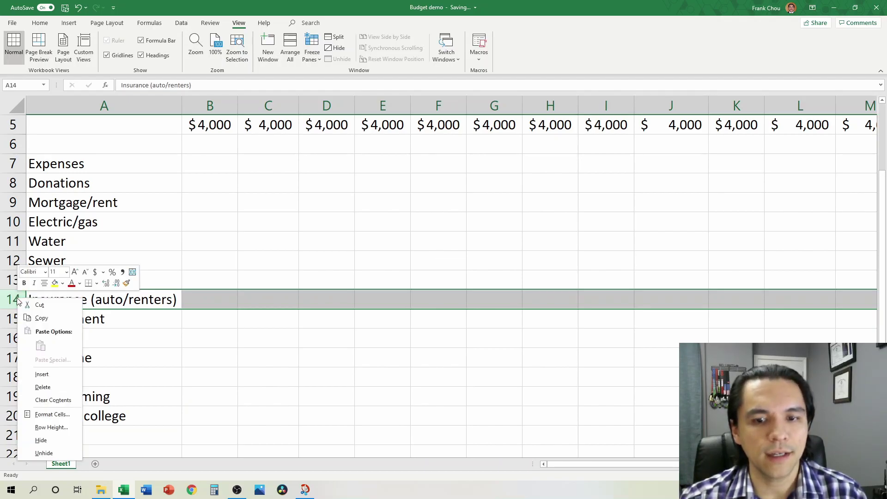
{"action": "left_click", "coordinate": [42, 373]}
{"action": "left_click", "coordinate": [47, 300]}
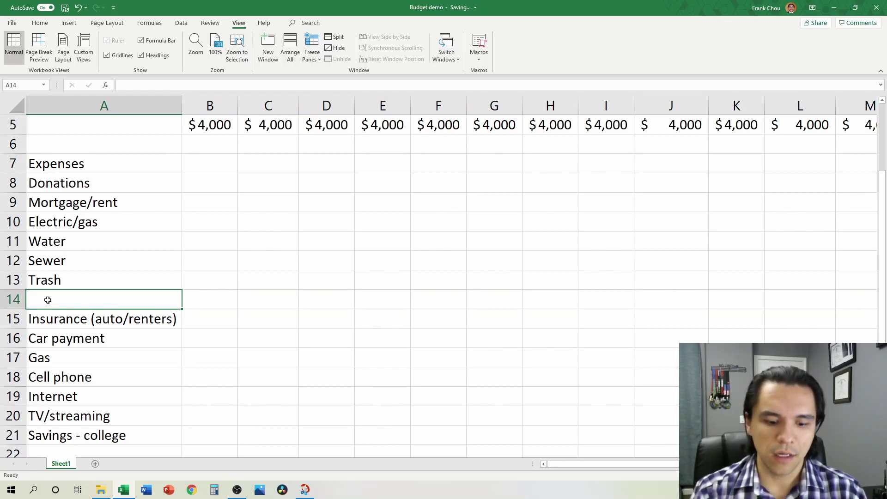
{"action": "type", "text": "Food"}
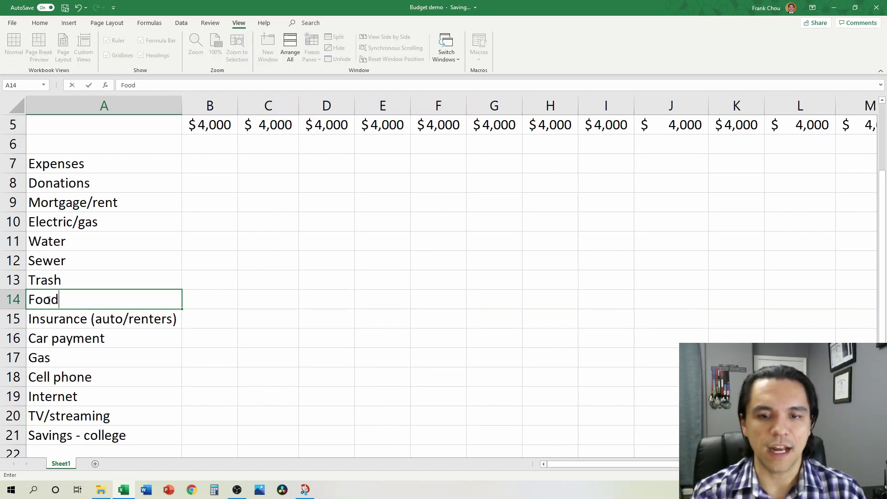
{"action": "key", "text": "Return"}
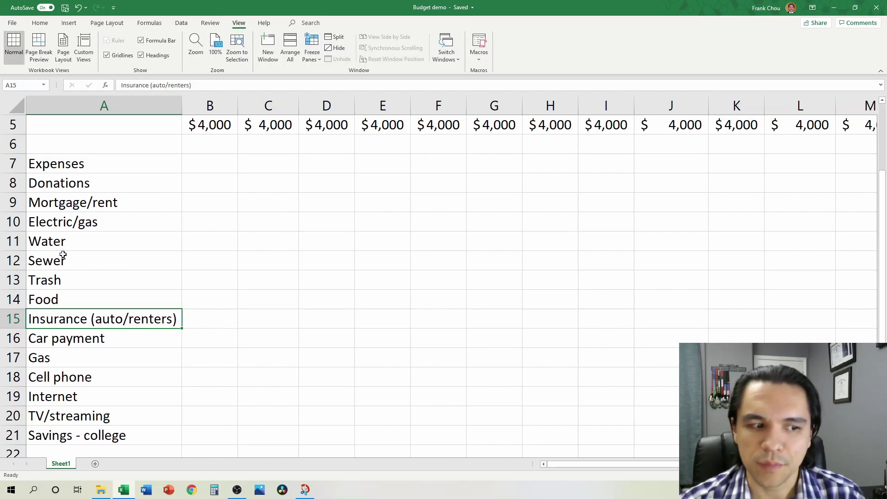
Add the expense label Emergency fund in A22, below the college savings entry
{"action": "scroll", "coordinate": [94, 337], "scroll_direction": "down", "scroll_amount": 2}
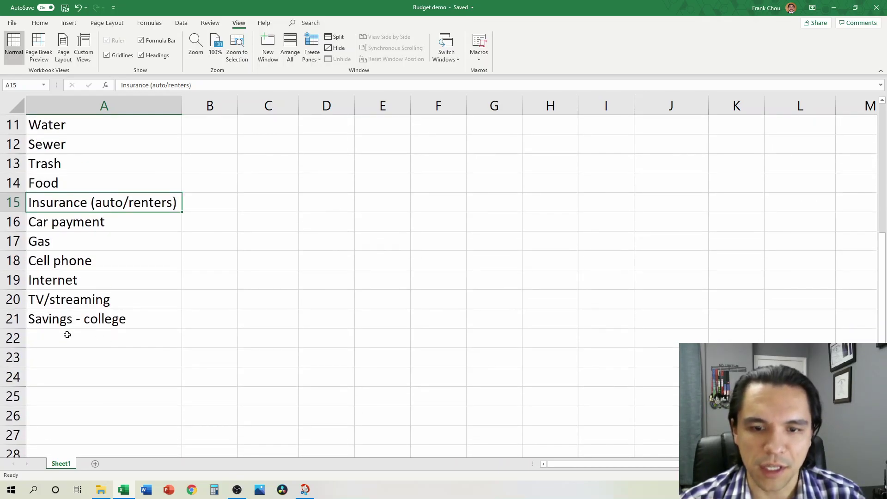
{"action": "left_click", "coordinate": [94, 339]}
{"action": "type", "text": "Emergr"}
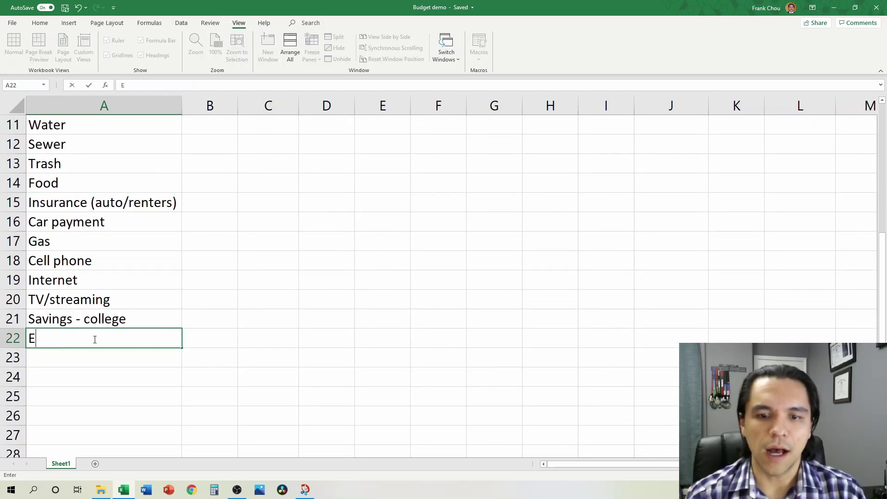
{"action": "key", "text": "BackSpace"}
{"action": "type", "text": "\\e"}
{"action": "key", "text": "BackSpace"}
{"action": "key", "text": "BackSpace"}
{"action": "type", "text": "ency fund"}
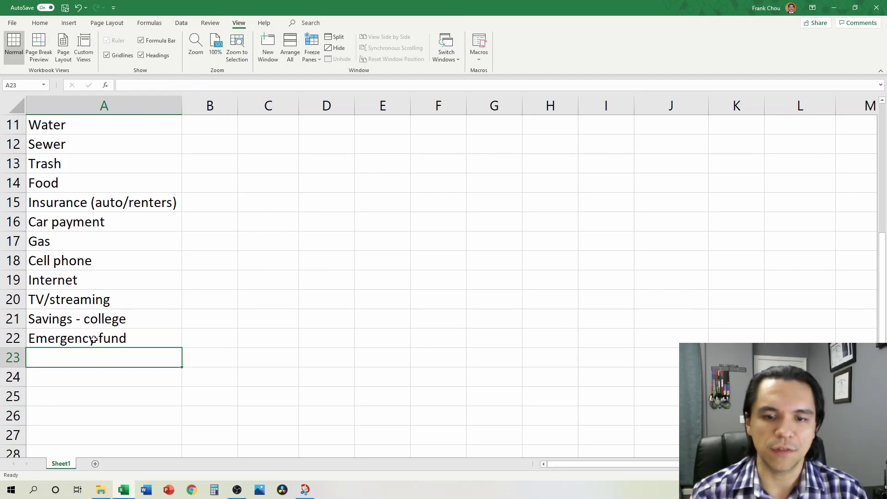
{"action": "key", "text": "Return"}
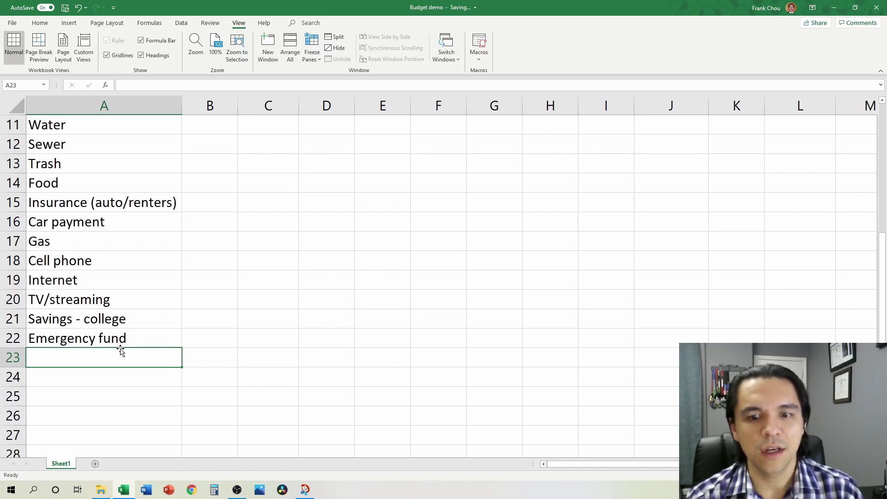
List the expenses Travel, Entertainment, Personal care/fitness and Other in A23 to A26
{"action": "type", "text": "Travel"}
{"action": "key", "text": "Return"}
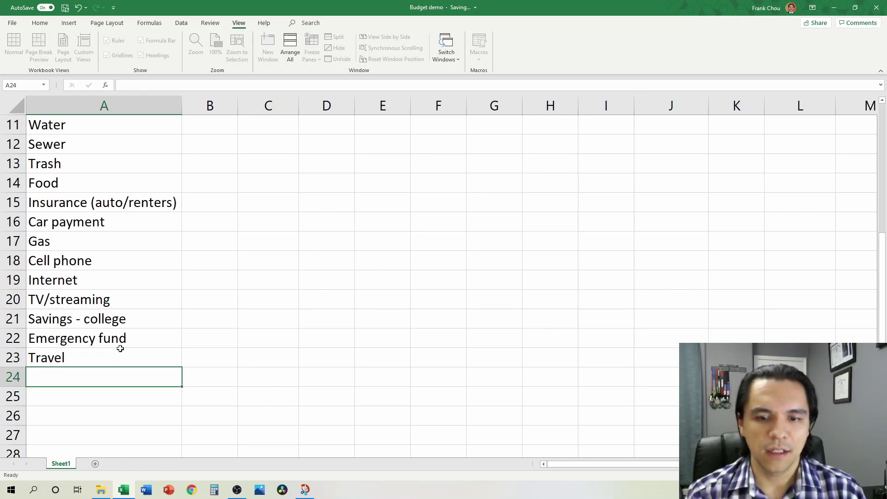
{"action": "type", "text": "Entertainment"}
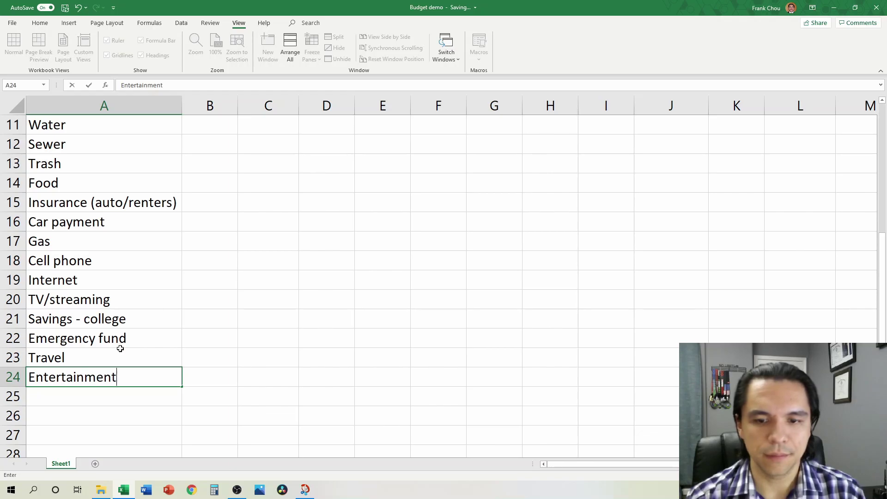
{"action": "key", "text": "Return"}
{"action": "type", "text": "Persona"}
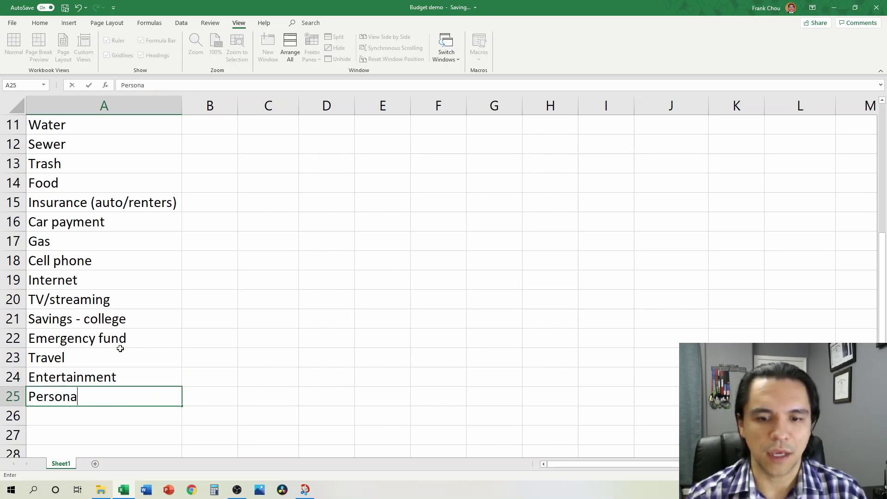
{"action": "type", "text": "l care/"}
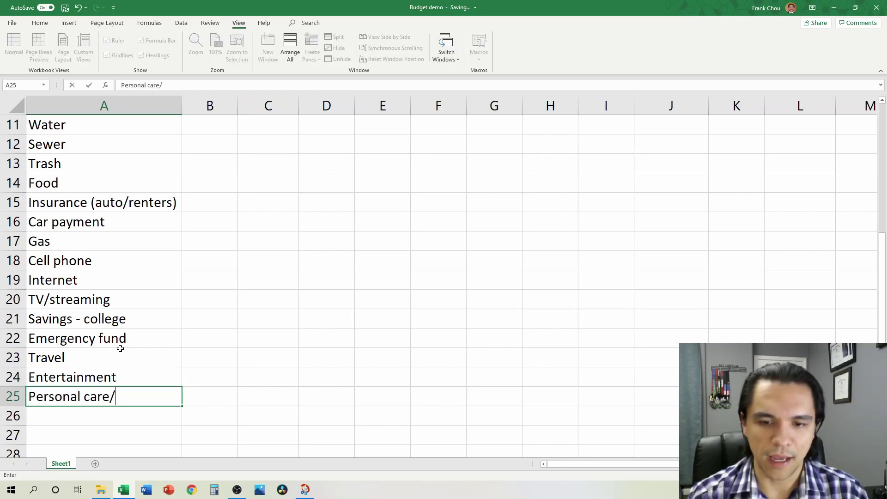
{"action": "type", "text": "fitness"}
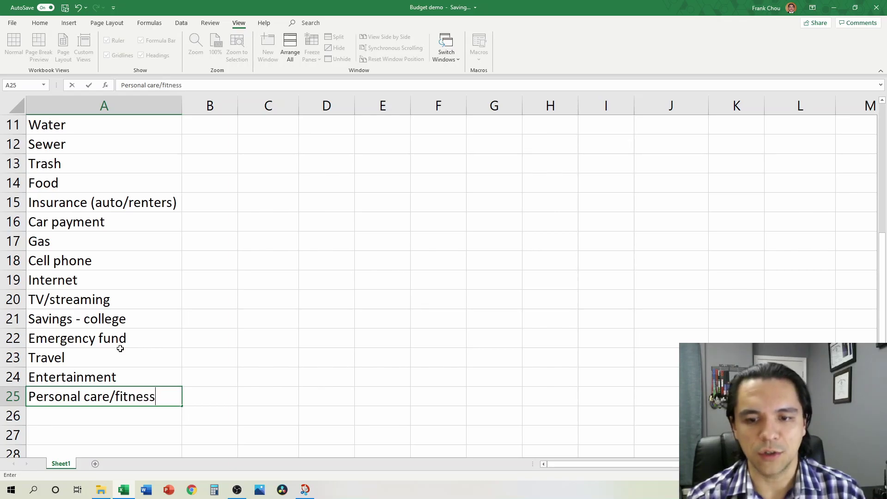
{"action": "key", "text": "Return"}
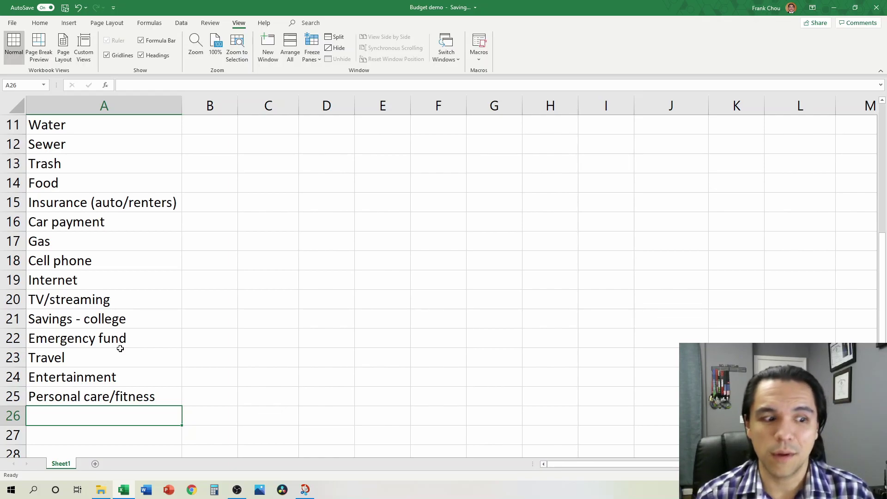
{"action": "type", "text": "Other"}
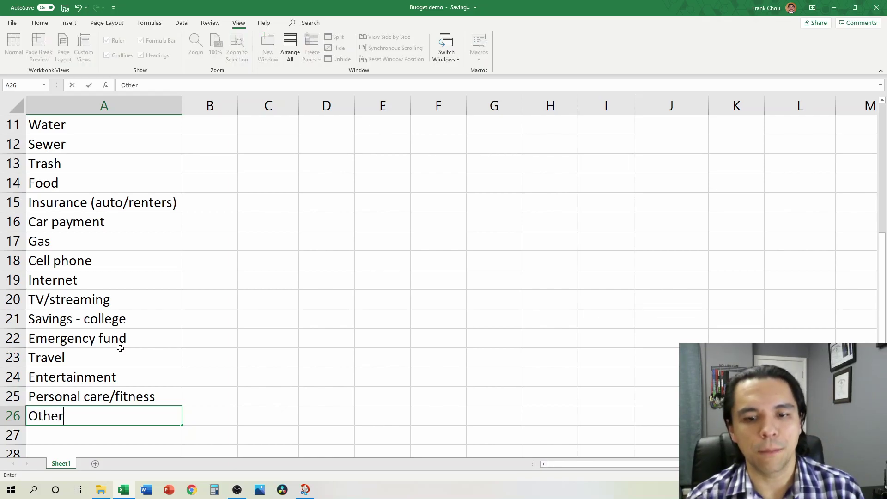
{"action": "key", "text": "Return"}
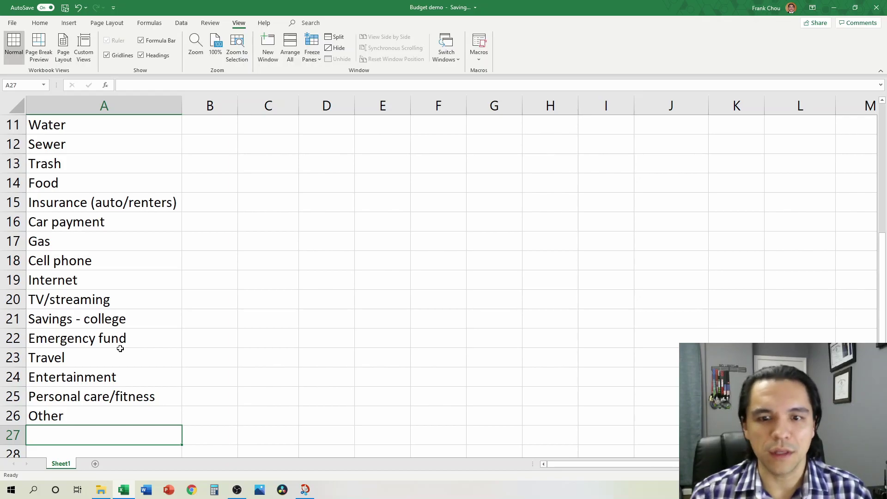
Indent the expense labels from Donations to Other in A8:A26 by one level beneath the Expenses heading
{"action": "scroll", "coordinate": [168, 279], "scroll_direction": "up", "scroll_amount": 3}
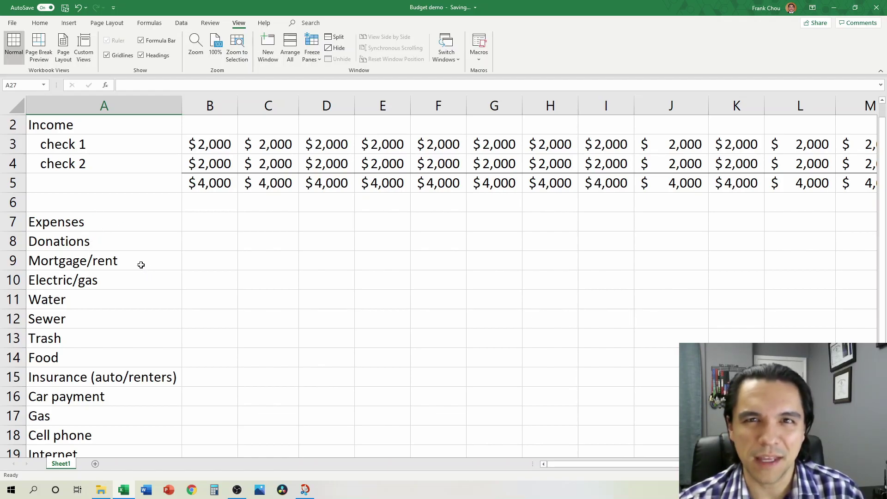
{"action": "left_click", "coordinate": [111, 240]}
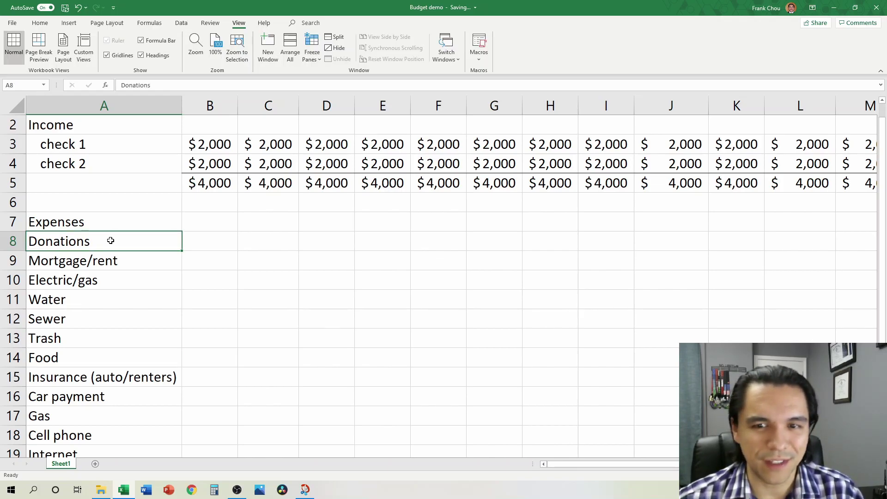
{"action": "key", "text": "ctrl+shift+Down"}
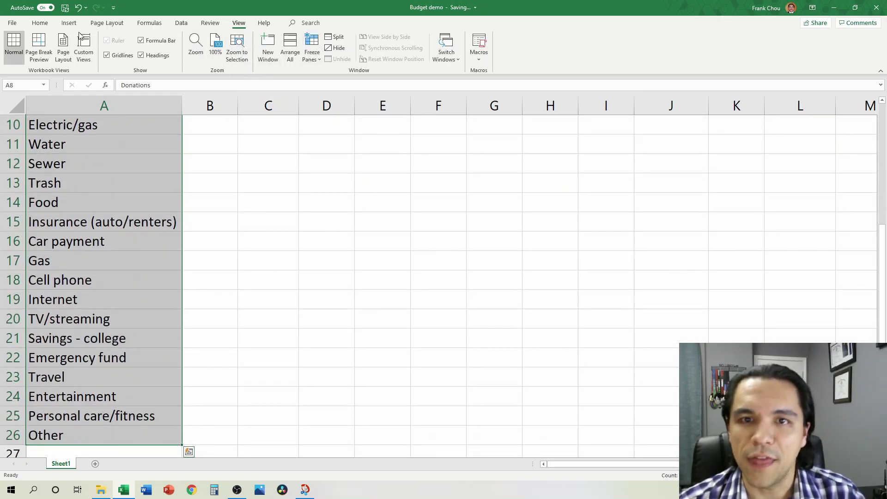
{"action": "left_click", "coordinate": [40, 23]}
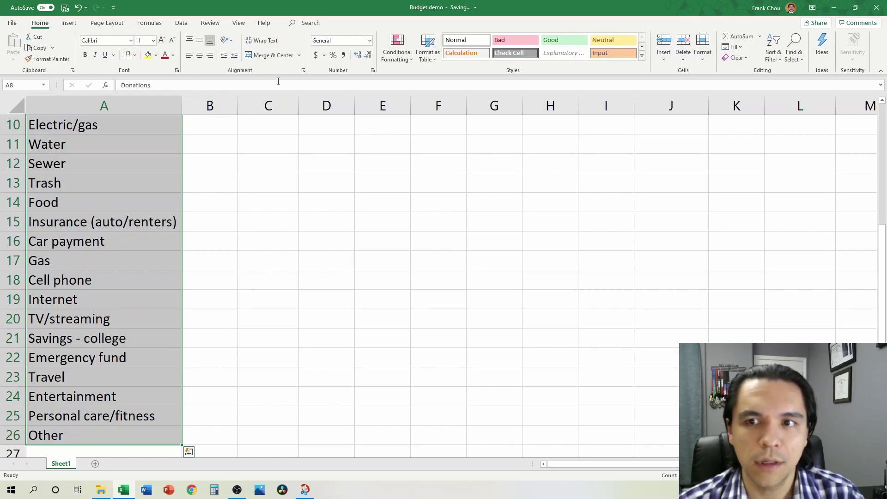
{"action": "left_click", "coordinate": [235, 56]}
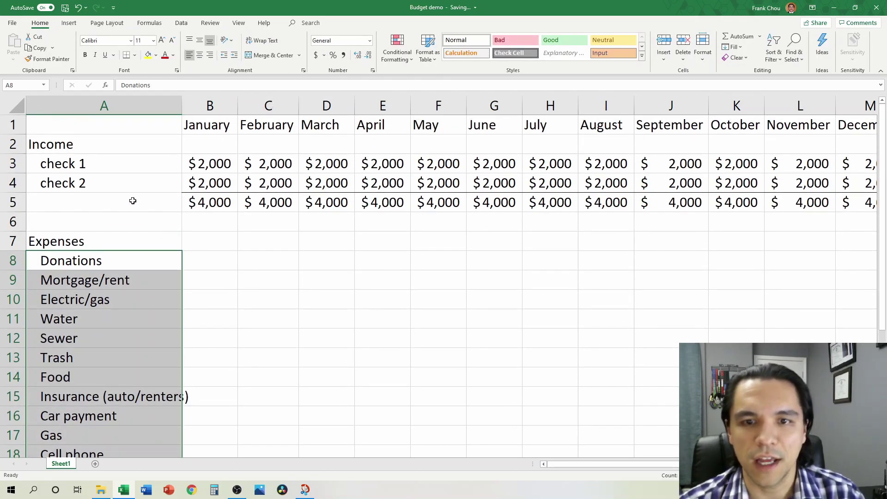
Auto-fit column A to the width of its longest expense label
{"action": "left_click", "coordinate": [115, 275]}
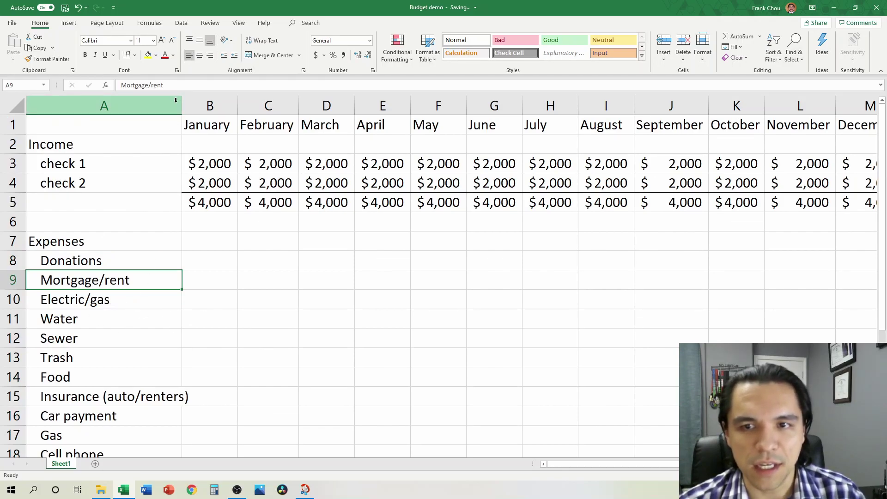
{"action": "double_click", "coordinate": [182, 105]}
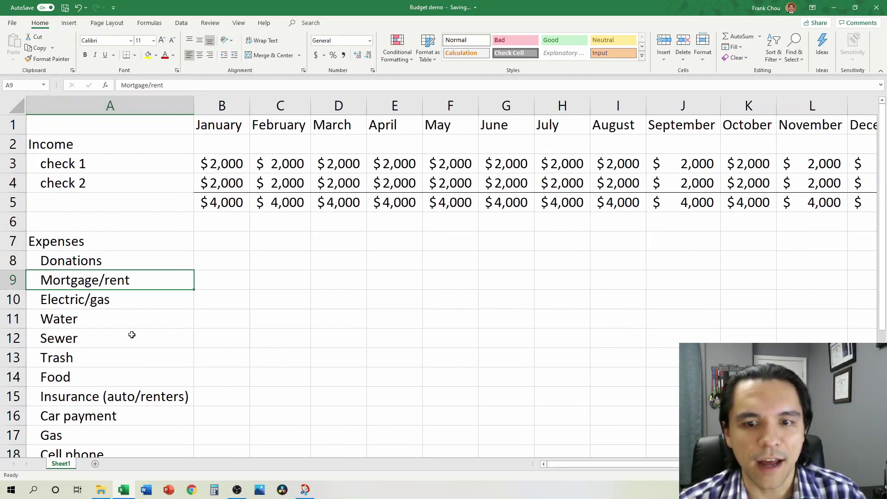
{"action": "left_click", "coordinate": [56, 243]}
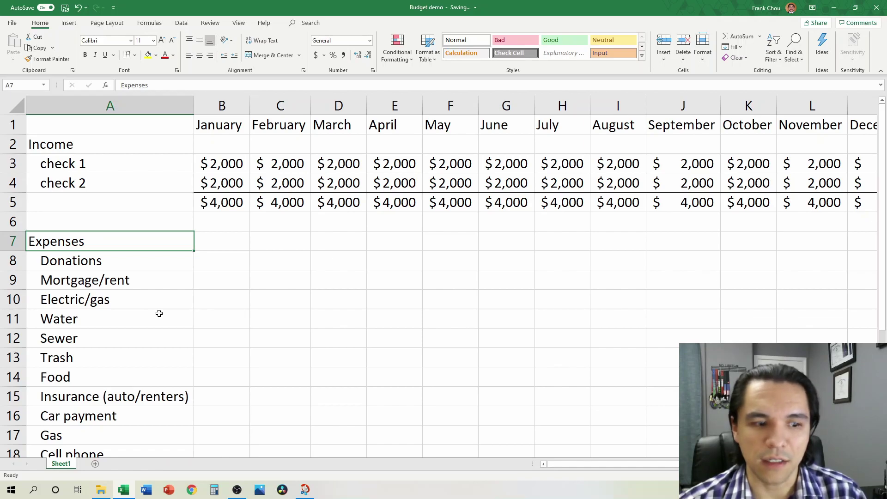
Enter the January amounts 1200 for mortgage/rent, 150 for electric/gas and 40 for water in B9:B11
{"action": "left_click", "coordinate": [217, 259]}
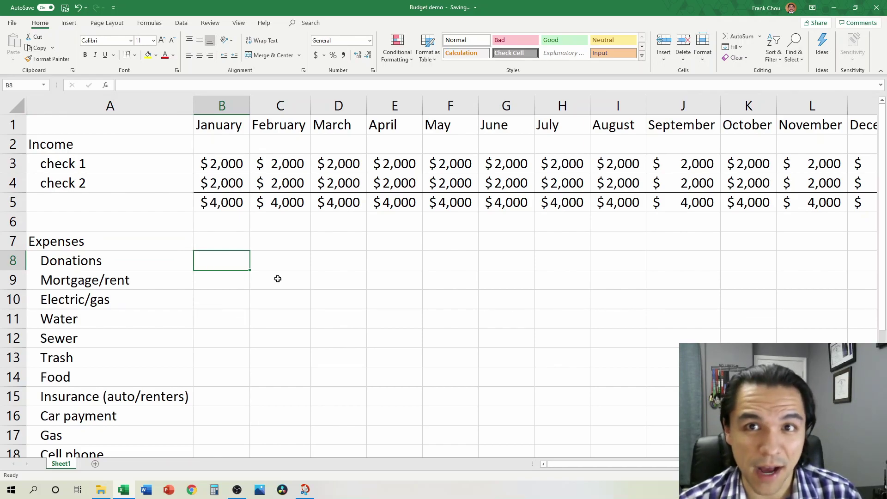
{"action": "left_click", "coordinate": [219, 202]}
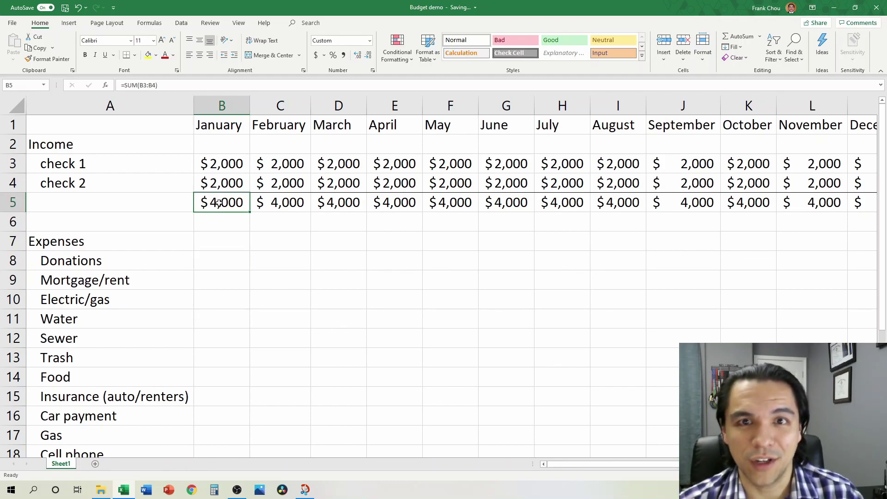
{"action": "left_click", "coordinate": [228, 271]}
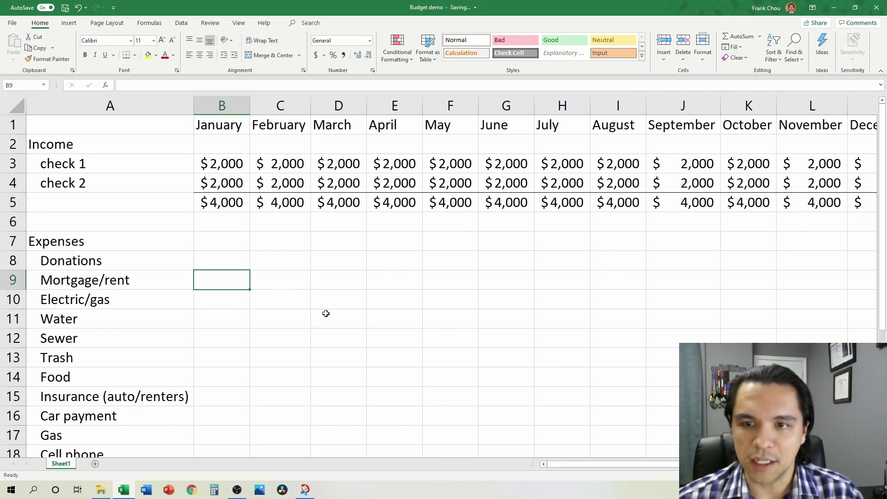
{"action": "type", "text": "1200"}
{"action": "key", "text": "Return"}
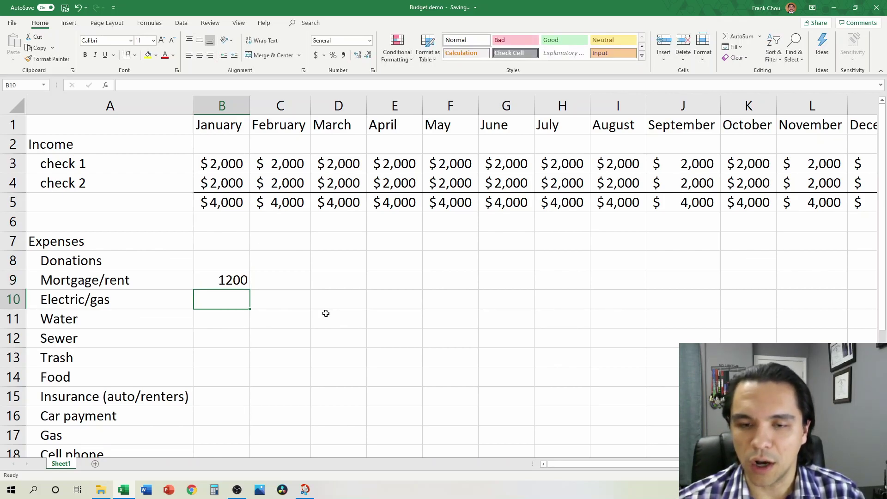
{"action": "type", "text": "150"}
{"action": "key", "text": "Return"}
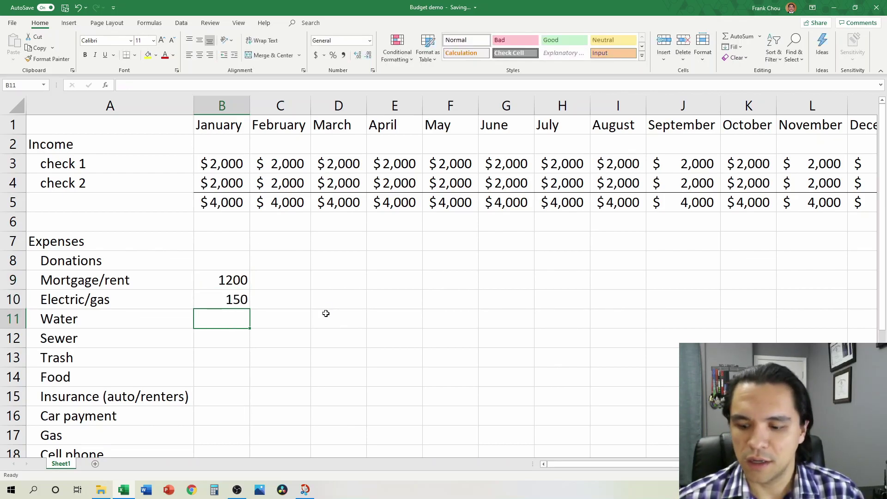
{"action": "type", "text": "40"}
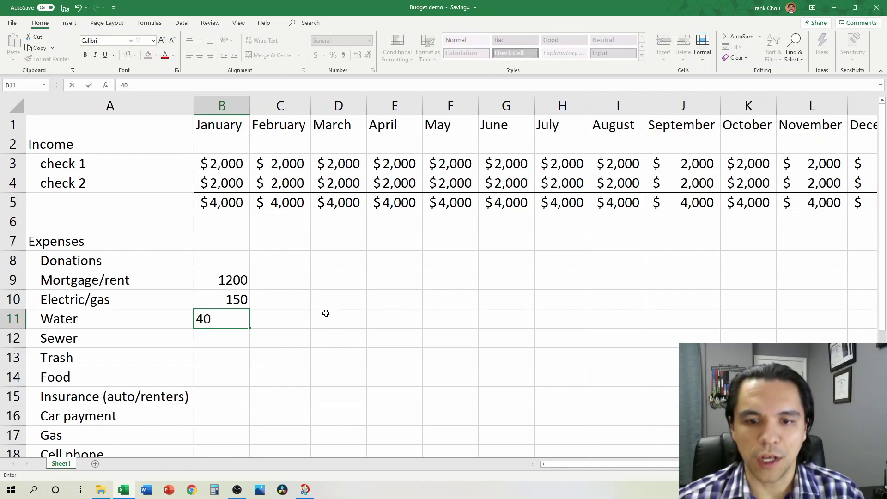
{"action": "key", "text": "Return"}
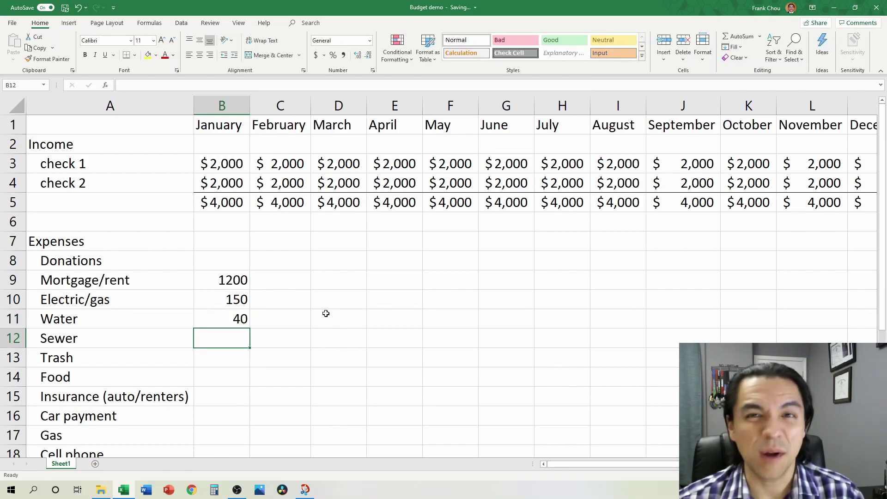
Enter the January amounts 35 for sewer, 35 for trash and 400 for food in B12:B14
{"action": "type", "text": "35"}
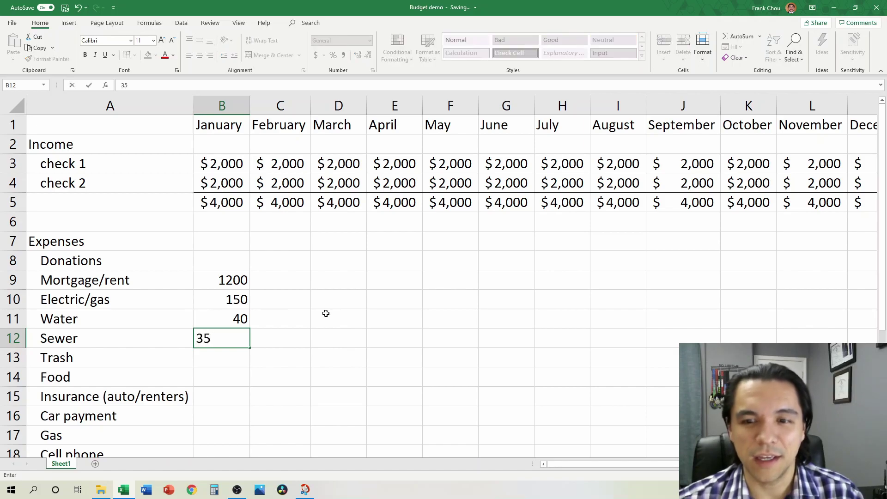
{"action": "key", "text": "Return"}
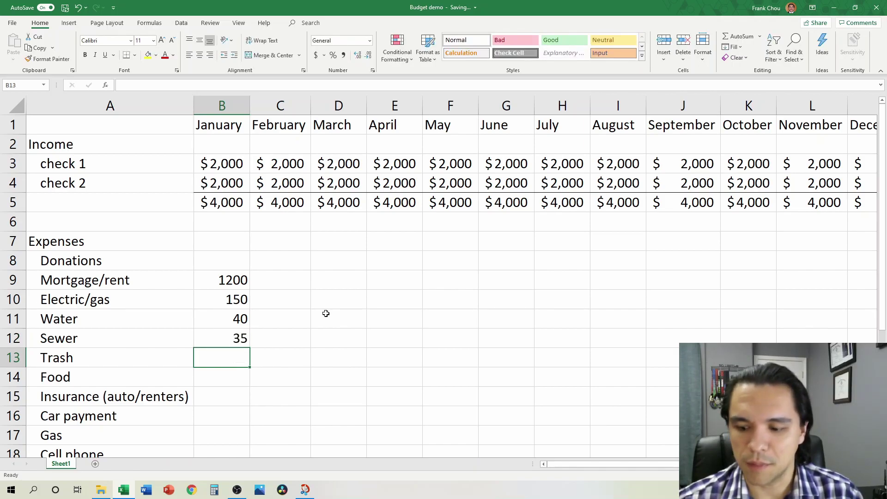
{"action": "type", "text": "35"}
{"action": "key", "text": "Return"}
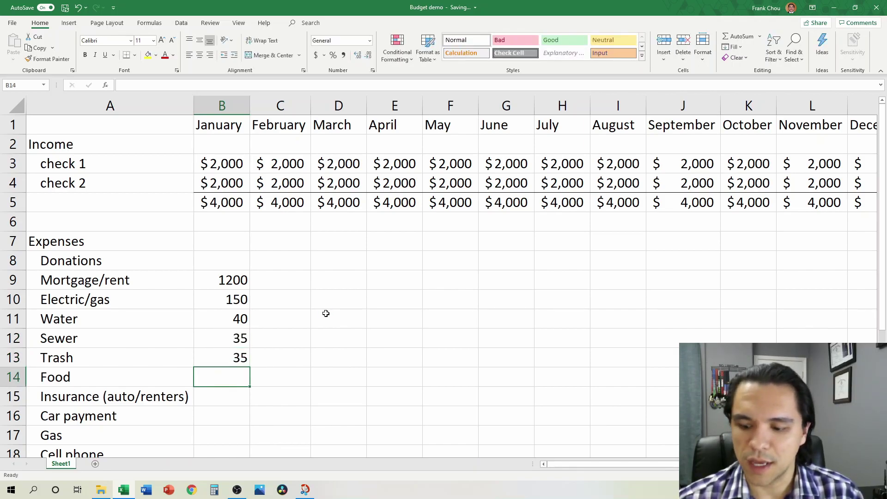
{"action": "type", "text": "400"}
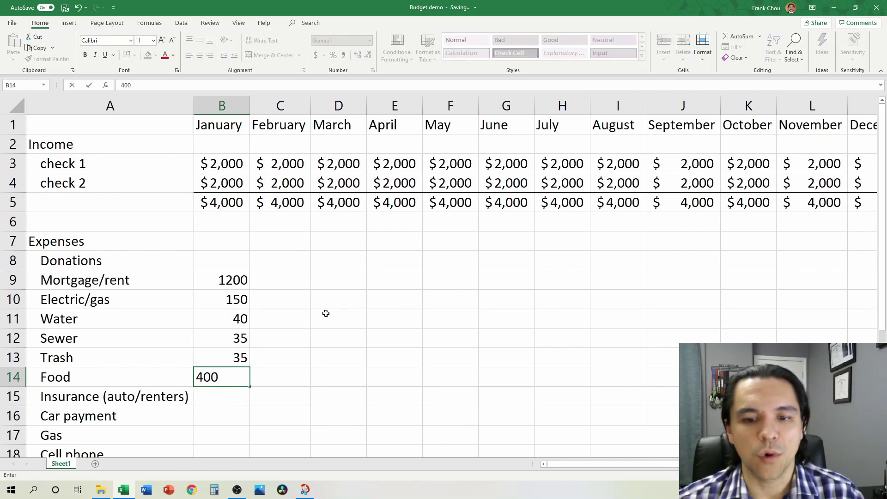
{"action": "key", "text": "Return"}
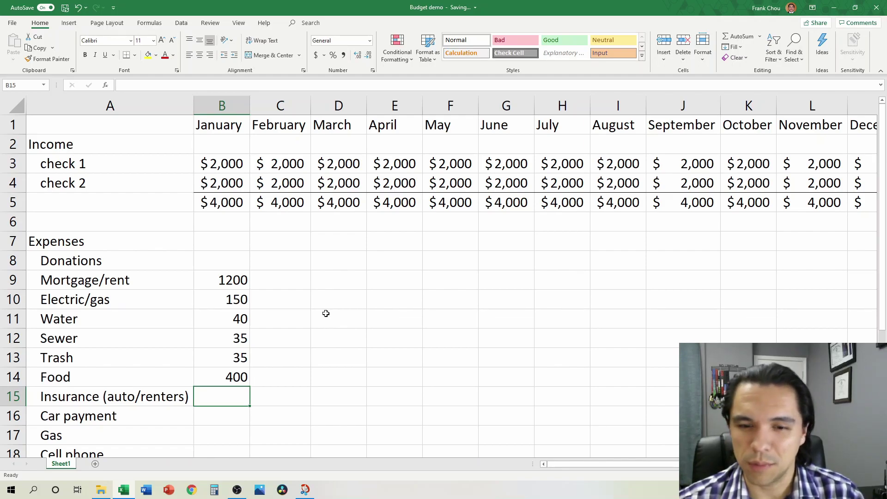
Enter the January amounts 150 for insurance, 250 for the car payment and 200 for gas in B15:B17
{"action": "type", "text": "150"}
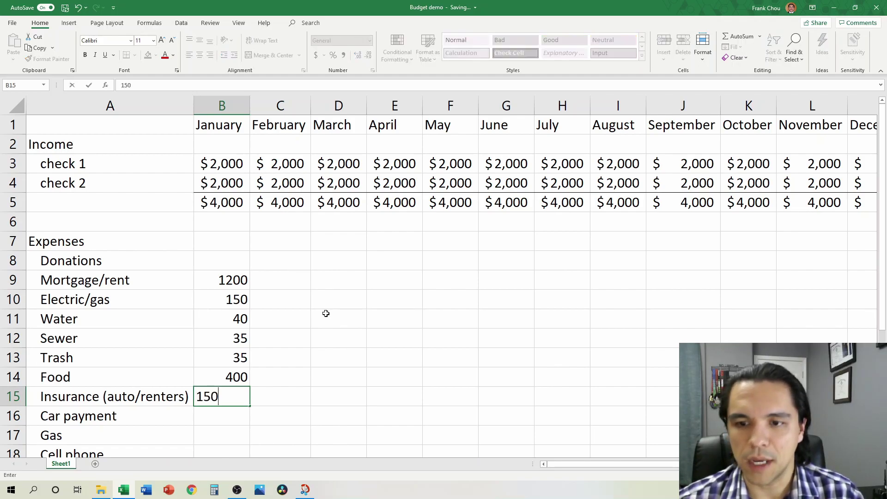
{"action": "key", "text": "Return"}
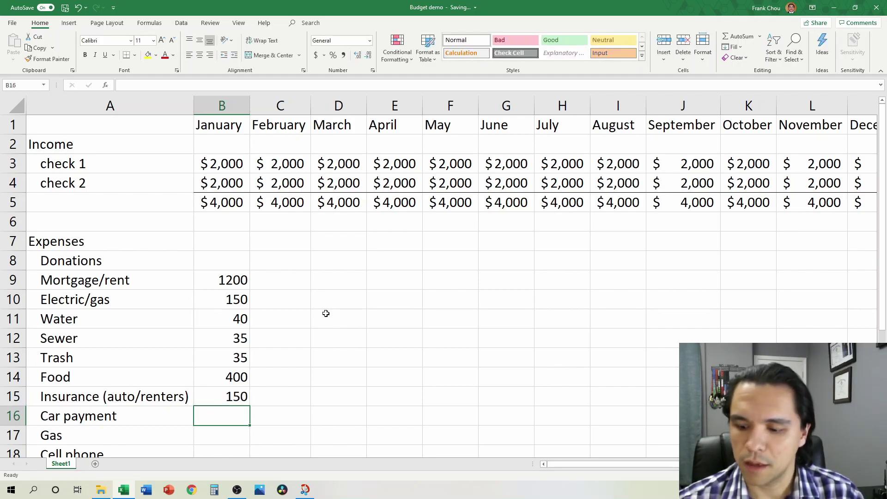
{"action": "type", "text": "250"}
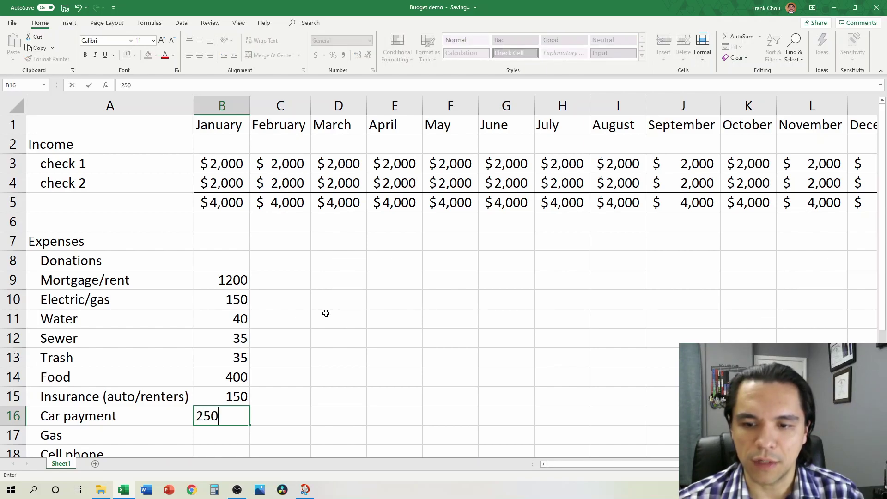
{"action": "key", "text": "Return"}
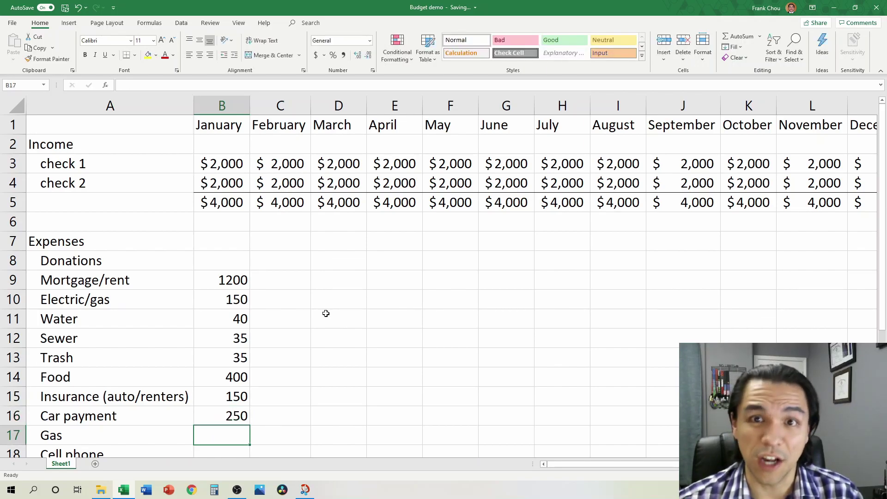
{"action": "type", "text": "200"}
{"action": "key", "text": "Return"}
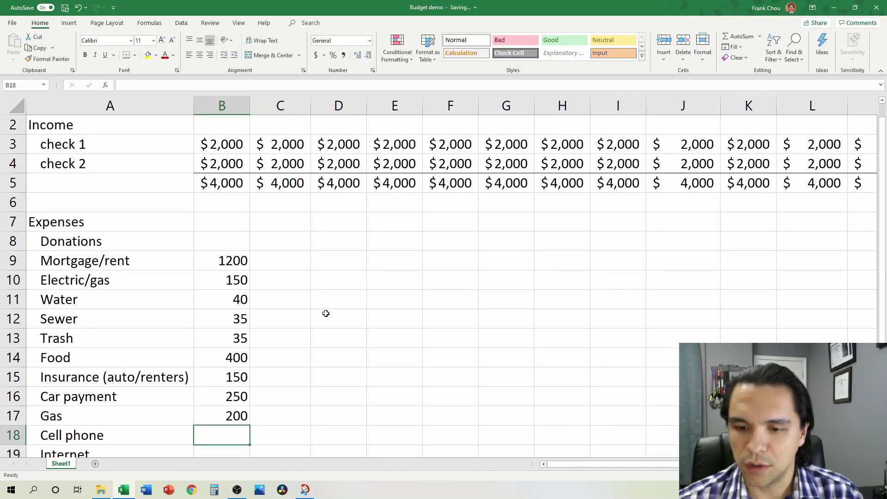
Enter the January amounts 80 for cell phone, 60 for internet and 60 for TV/streaming in B18:B20
{"action": "type", "text": "80"}
{"action": "key", "text": "Return"}
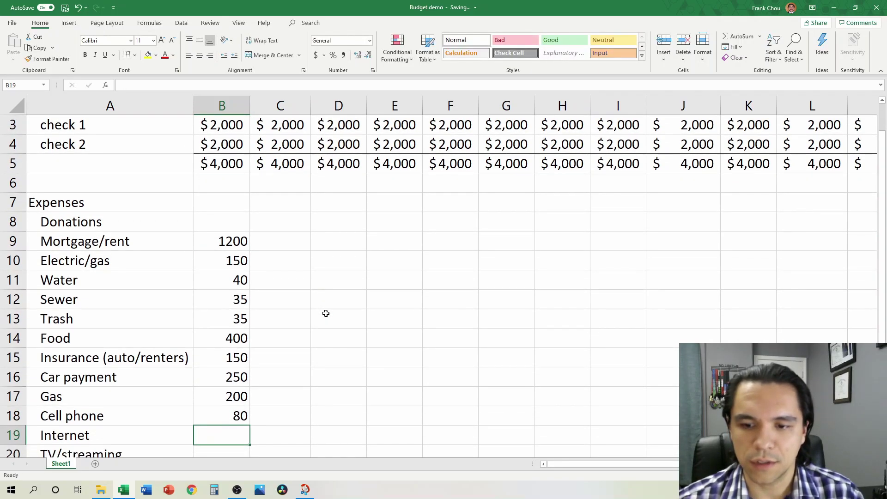
{"action": "type", "text": "60"}
{"action": "key", "text": "Return"}
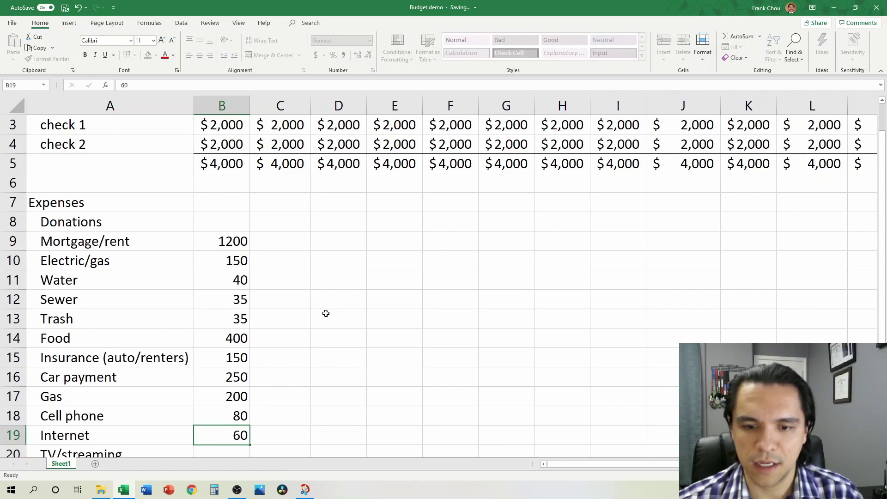
{"action": "type", "text": "60"}
{"action": "key", "text": "Return"}
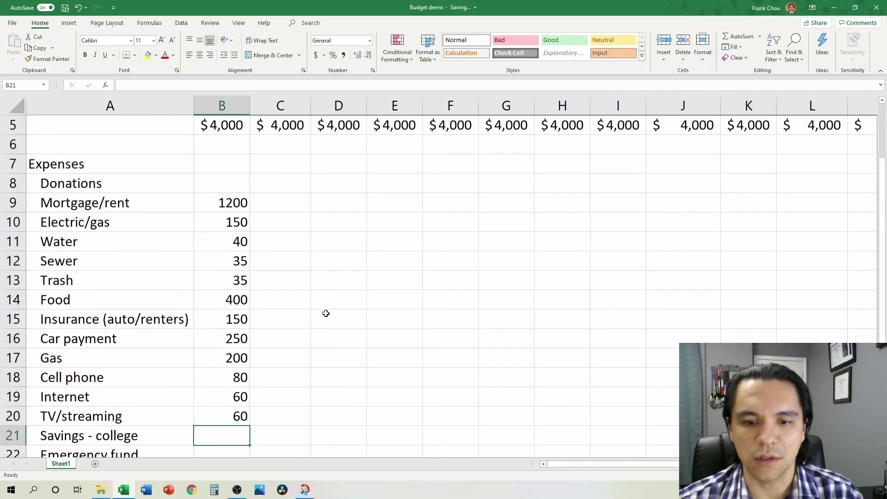
Total the January expenses in B27 with an AutoSum of B9:B26
{"action": "key", "text": "Down"}
{"action": "key", "text": "Down"}
{"action": "key", "text": "Down"}
{"action": "key", "text": "Down"}
{"action": "key", "text": "Down"}
{"action": "key", "text": "Down"}
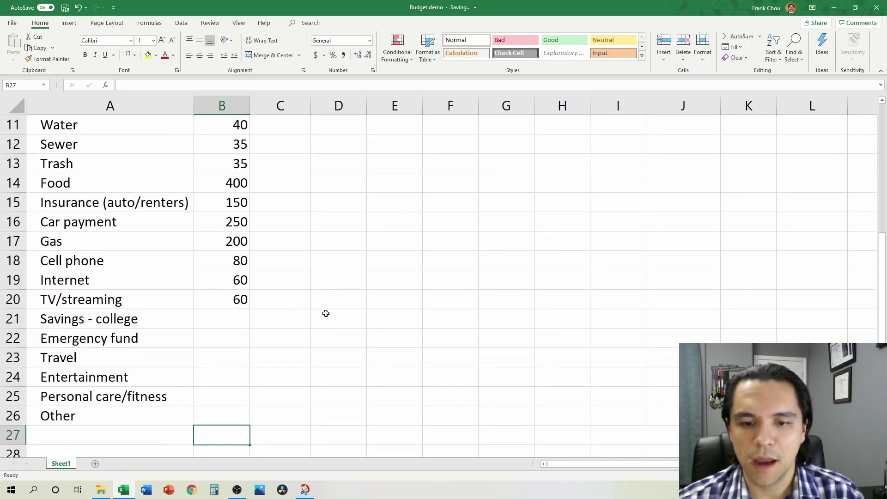
{"action": "key", "text": "End"}
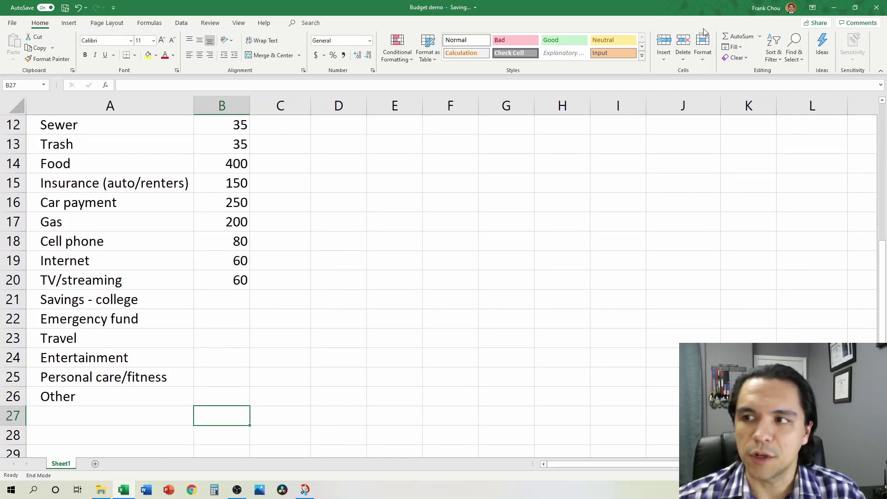
{"action": "left_click", "coordinate": [742, 38]}
{"action": "scroll", "coordinate": [260, 241], "scroll_direction": "up", "scroll_amount": 3}
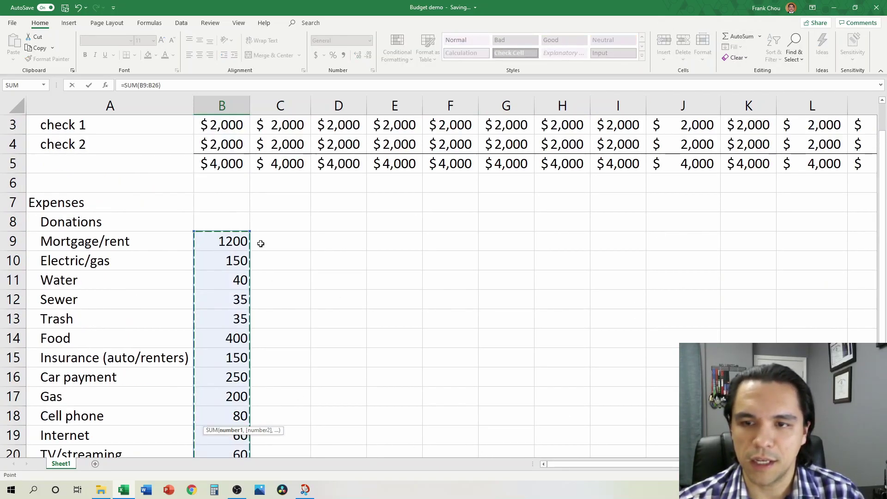
{"action": "scroll", "coordinate": [289, 308], "scroll_direction": "down", "scroll_amount": 2}
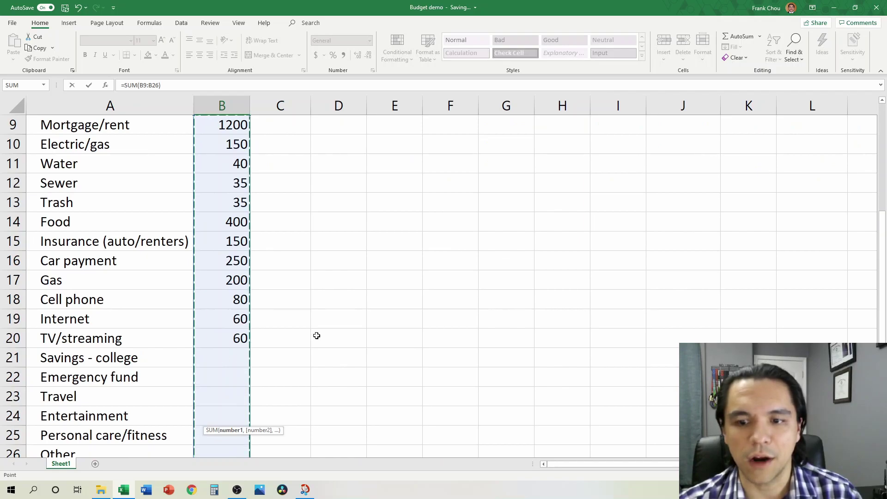
{"action": "scroll", "coordinate": [319, 332], "scroll_direction": "down", "scroll_amount": 2}
{"action": "key", "text": "Return"}
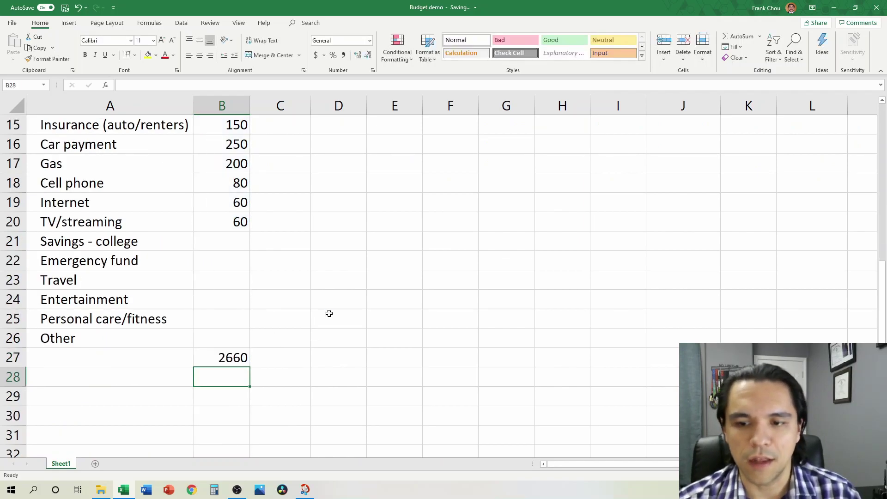
Enter the January amounts 50 for college savings, 50 for the emergency fund and 50 for travel in B21:B23
{"action": "key", "text": "Up"}
{"action": "scroll", "coordinate": [287, 381], "scroll_direction": "up", "scroll_amount": 5}
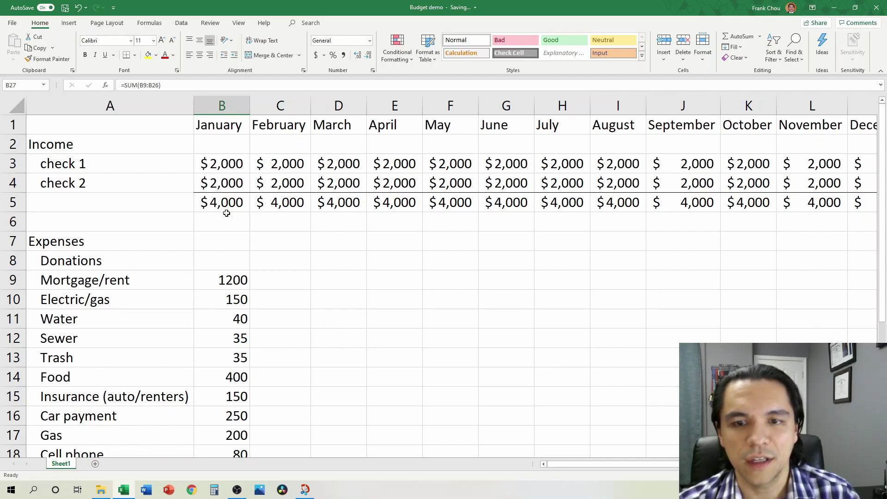
{"action": "scroll", "coordinate": [294, 350], "scroll_direction": "down", "scroll_amount": 2}
{"action": "scroll", "coordinate": [282, 350], "scroll_direction": "down", "scroll_amount": 1}
{"action": "left_click", "coordinate": [223, 336]}
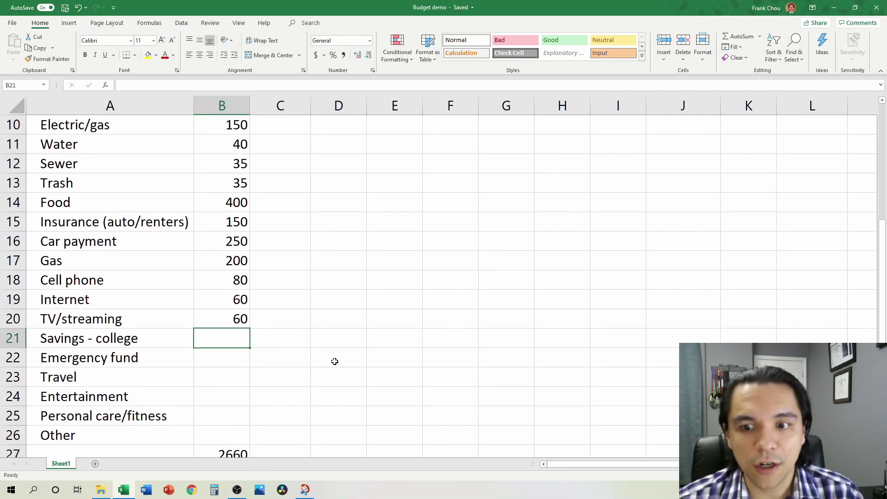
{"action": "type", "text": "50"}
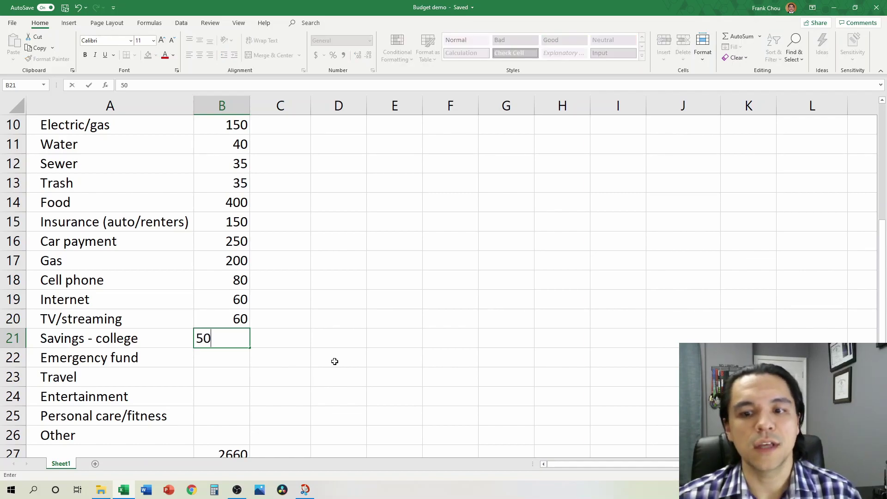
{"action": "key", "text": "Return"}
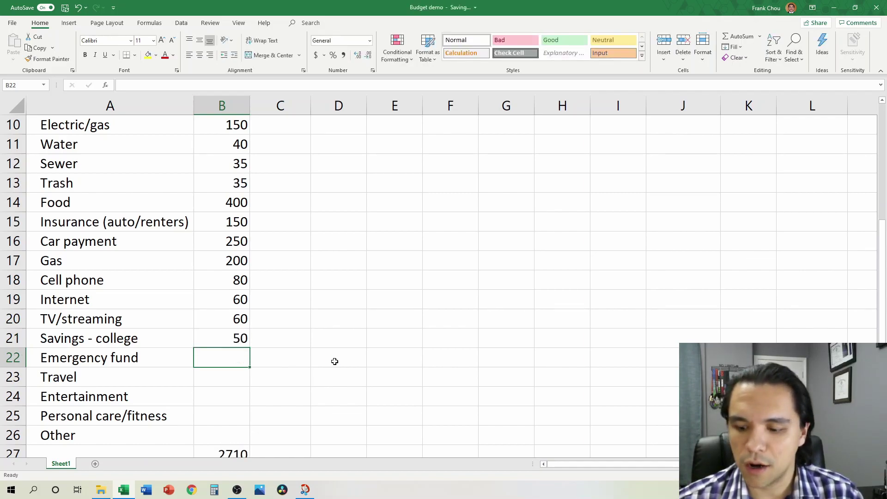
{"action": "type", "text": "50"}
{"action": "key", "text": "Return"}
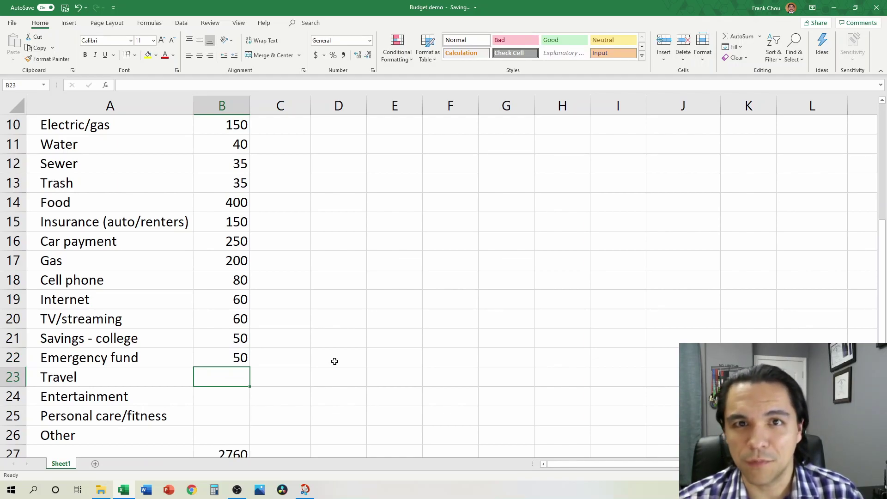
{"action": "type", "text": "50"}
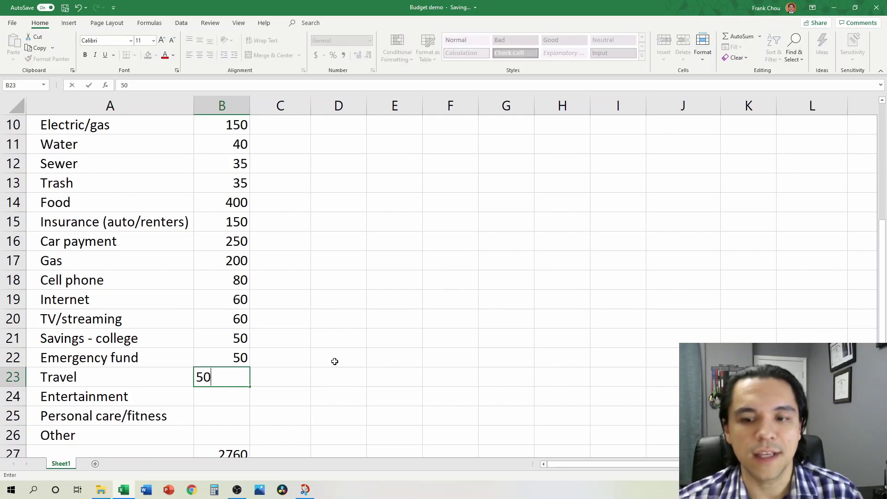
{"action": "key", "text": "Return"}
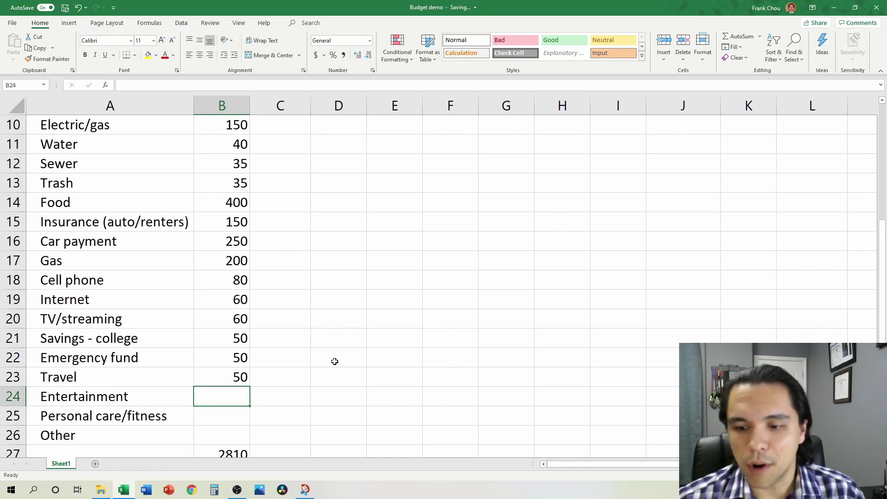
Enter the January amounts 50 for entertainment, 75 for personal care/fitness and 150 for other in B24:B26
{"action": "type", "text": "50"}
{"action": "key", "text": "Return"}
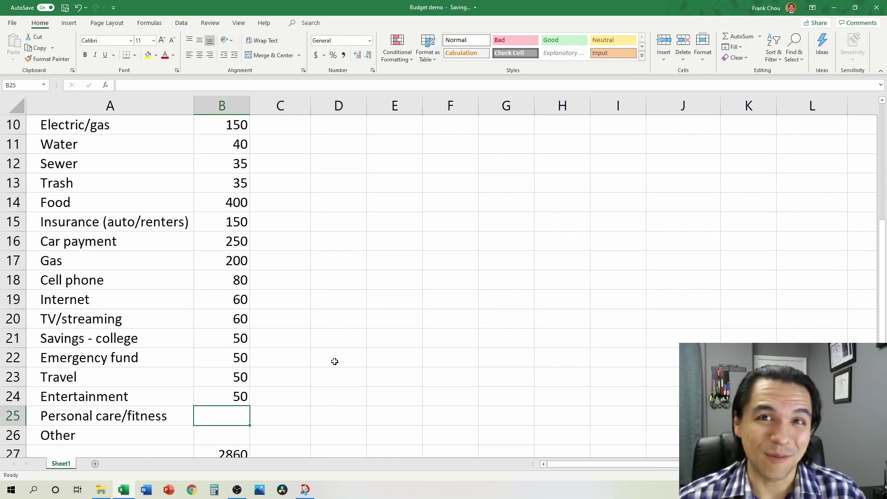
{"action": "type", "text": "75"}
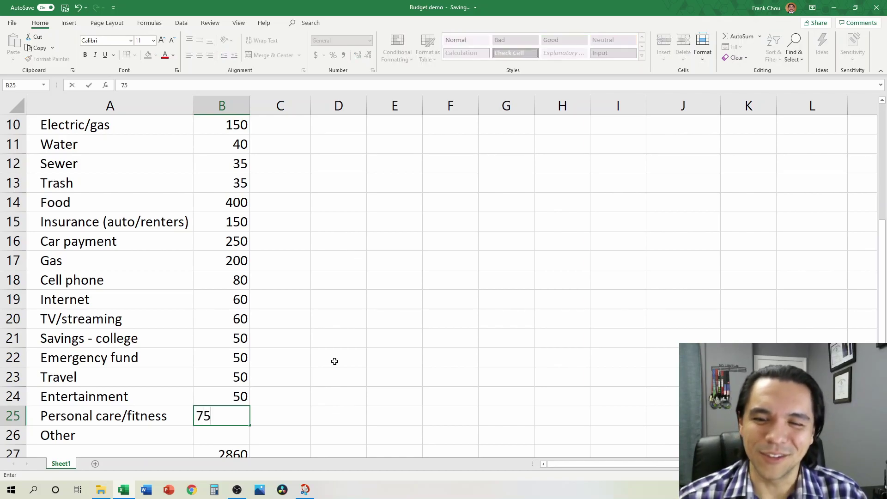
{"action": "key", "text": "Return"}
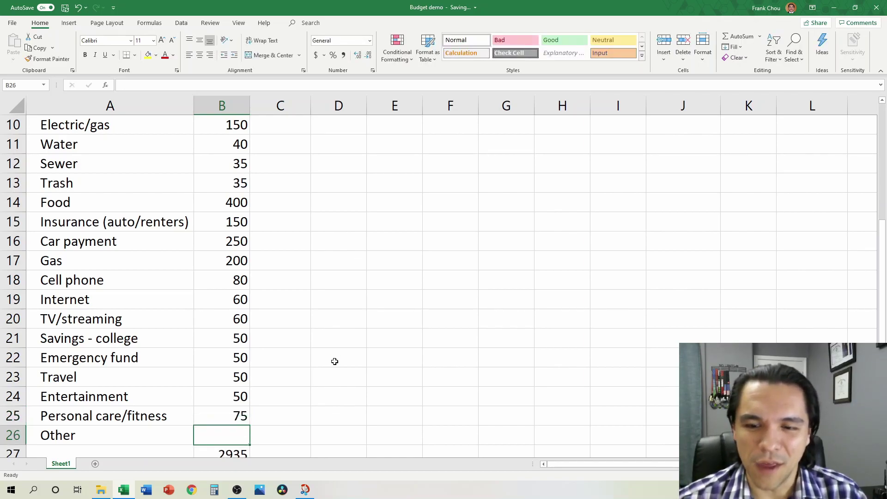
{"action": "type", "text": "150"}
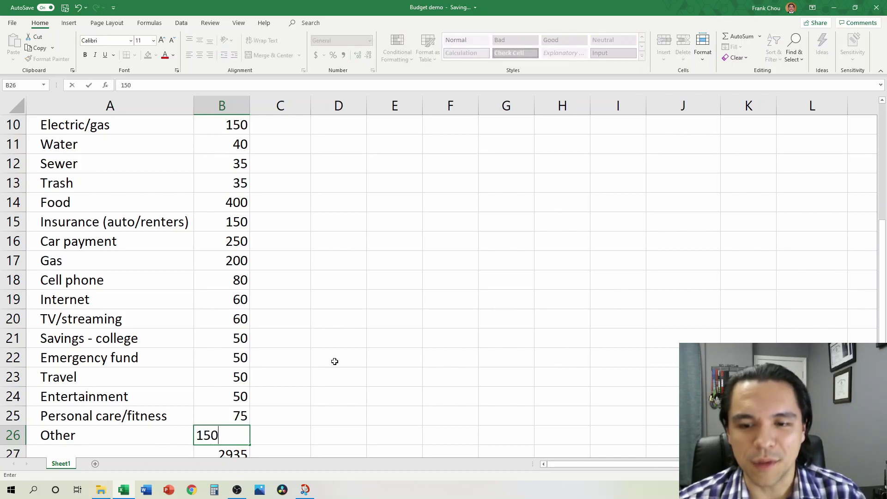
{"action": "key", "text": "Up"}
Enter the January amount 400 for donations in B8
{"action": "key", "text": "Up"}
{"action": "key", "text": "Up"}
{"action": "key", "text": "Up"}
{"action": "key", "text": "Up"}
{"action": "key", "text": "Up"}
{"action": "key", "text": "Up"}
{"action": "key", "text": "Up"}
{"action": "key", "text": "Up"}
{"action": "key", "text": "Up"}
{"action": "key", "text": "Up"}
{"action": "key", "text": "Up"}
{"action": "key", "text": "Up"}
{"action": "key", "text": "Up"}
{"action": "key", "text": "Up"}
{"action": "key", "text": "Up"}
{"action": "key", "text": "Up"}
{"action": "key", "text": "Up"}
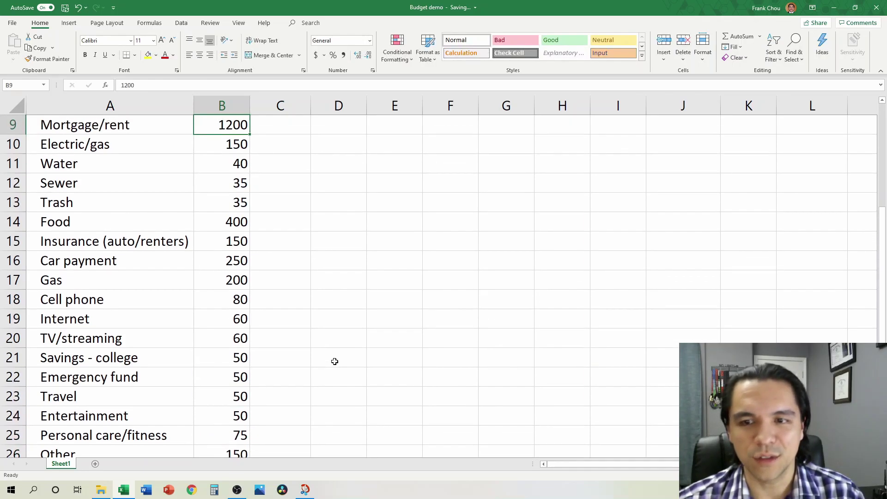
{"action": "key", "text": "Down"}
{"action": "key", "text": "Up"}
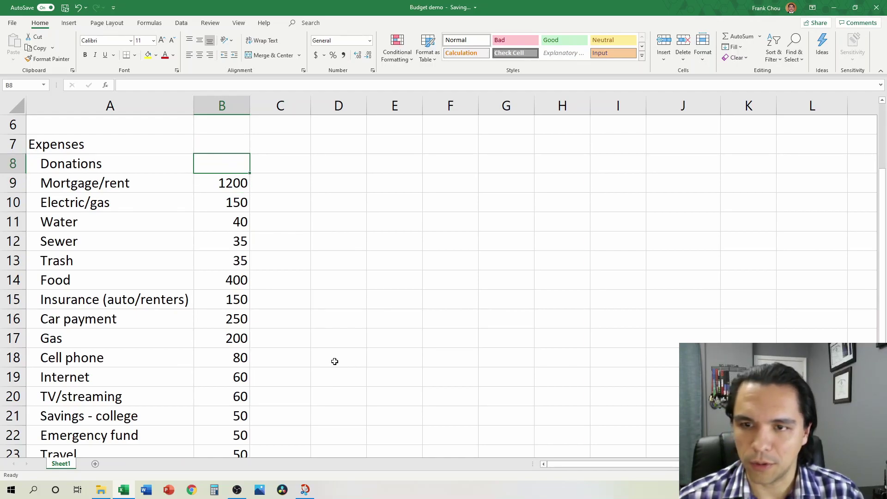
{"action": "key", "text": "Up"}
{"action": "key", "text": "Up"}
{"action": "key", "text": "Up"}
{"action": "key", "text": "Up"}
{"action": "key", "text": "Up"}
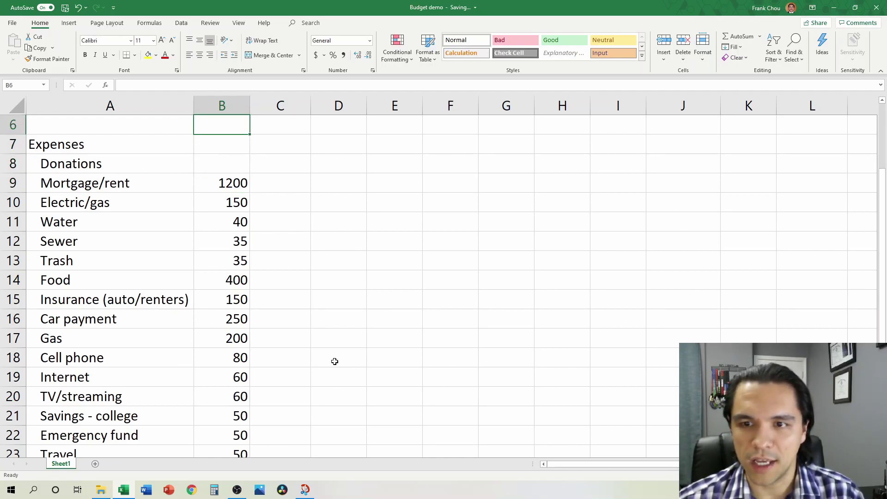
{"action": "key", "text": "Down"}
{"action": "key", "text": "Down"}
{"action": "key", "text": "Down"}
{"action": "key", "text": "Down"}
{"action": "key", "text": "Down"}
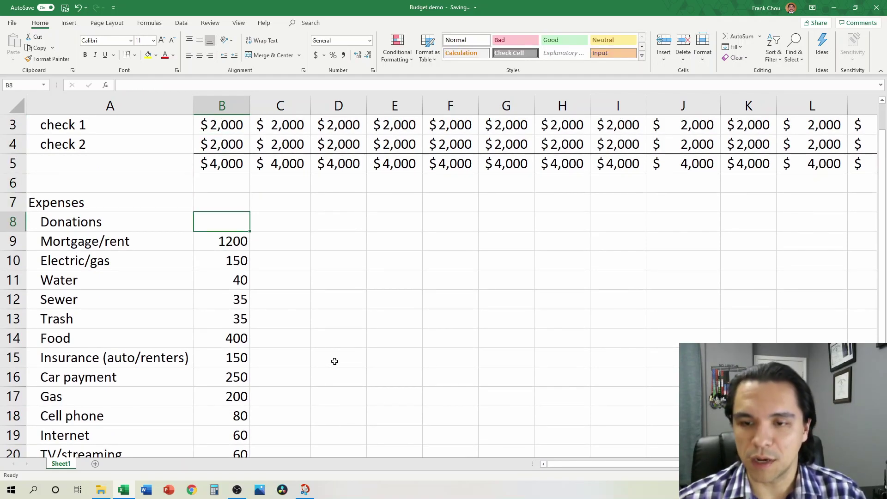
{"action": "type", "text": "400"}
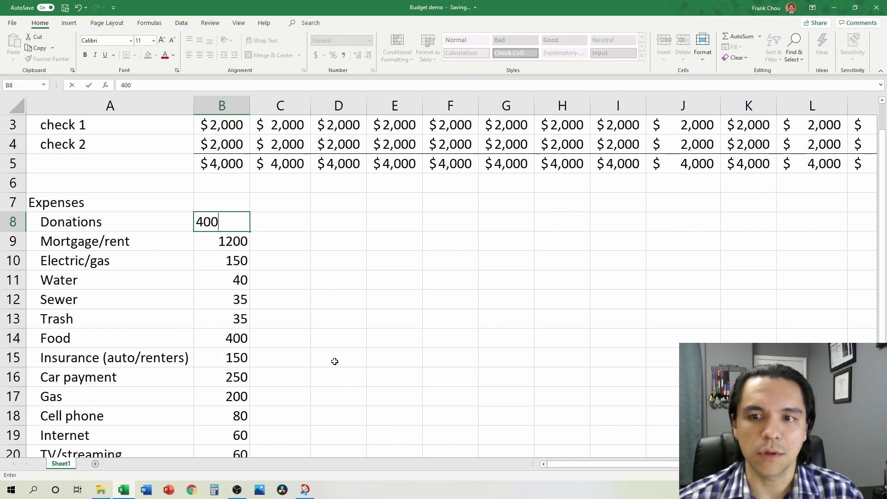
{"action": "key", "text": "Return"}
Add the row label Balance in A29, two rows below the expense total
{"action": "key", "text": "ctrl+Down"}
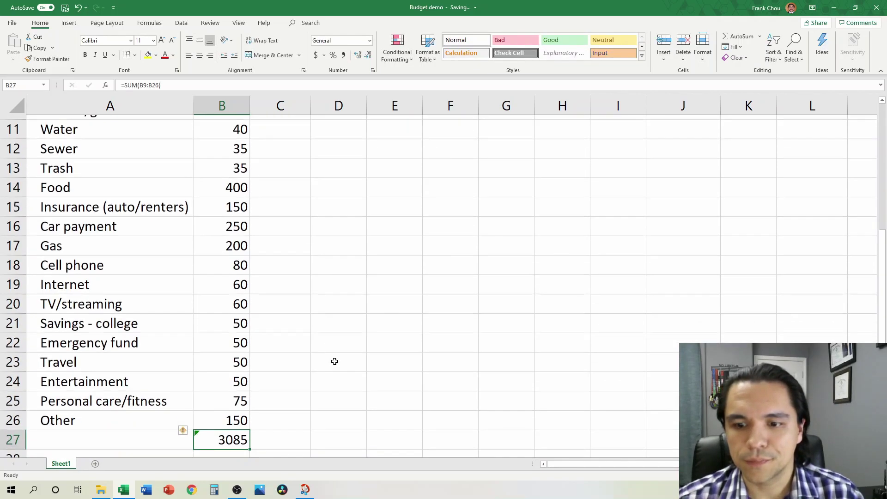
{"action": "key", "text": "Down"}
{"action": "key", "text": "Down"}
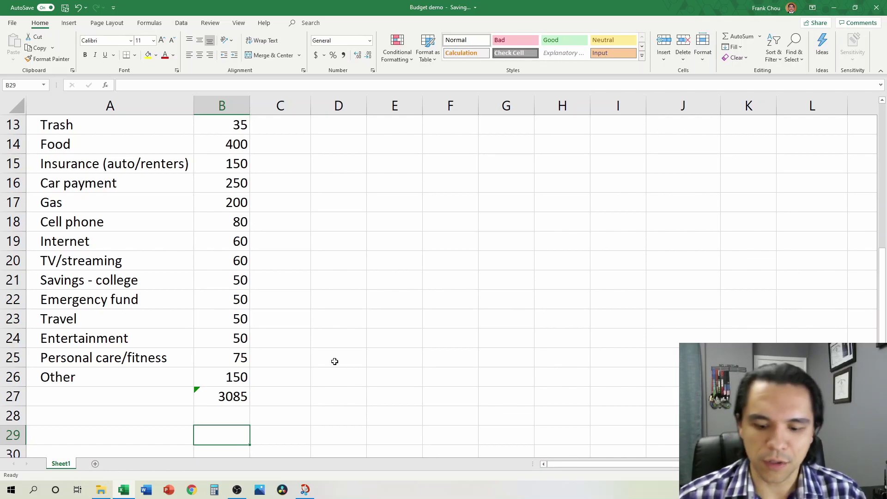
{"action": "key", "text": "Left"}
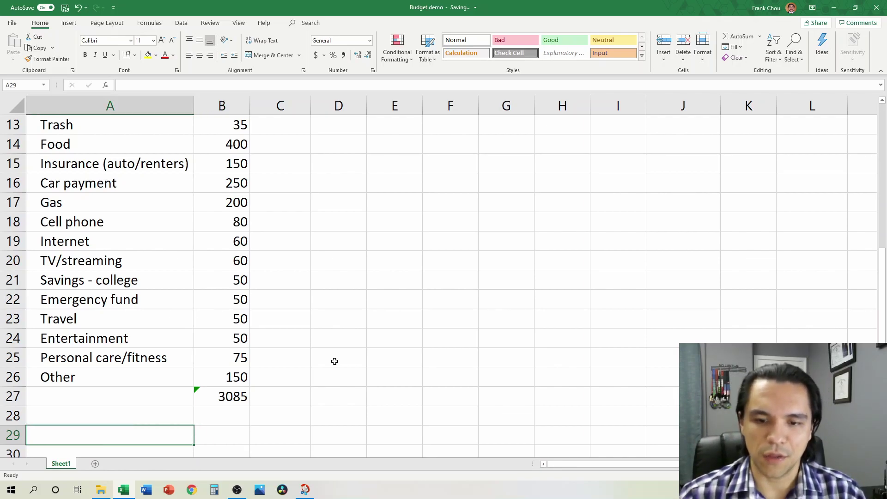
{"action": "type", "text": "Balance"}
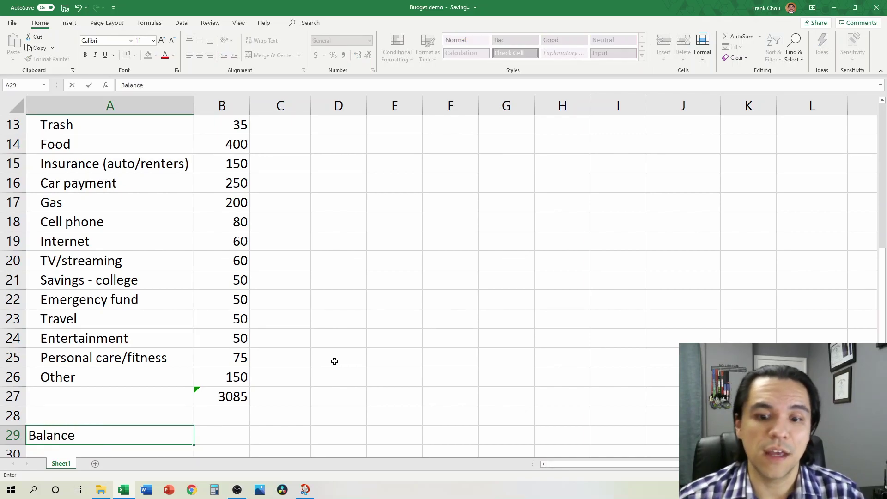
{"action": "key", "text": "Return"}
{"action": "key", "text": "Up"}
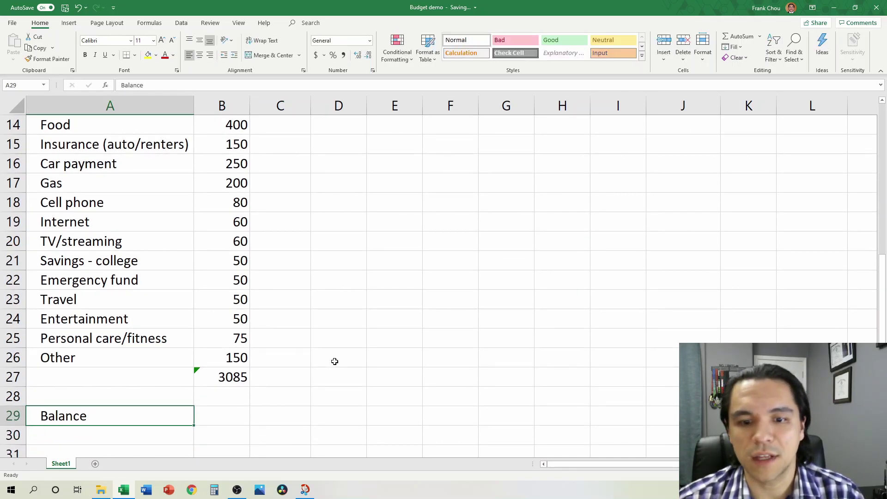
Calculate the January balance in B29 as income total minus expense total with the formula =B5-B27
{"action": "key", "text": "Right"}
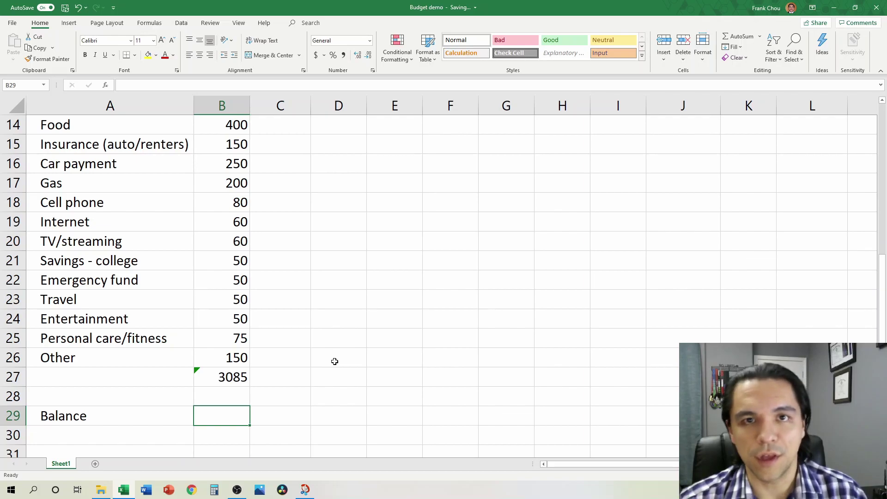
{"action": "type", "text": "="}
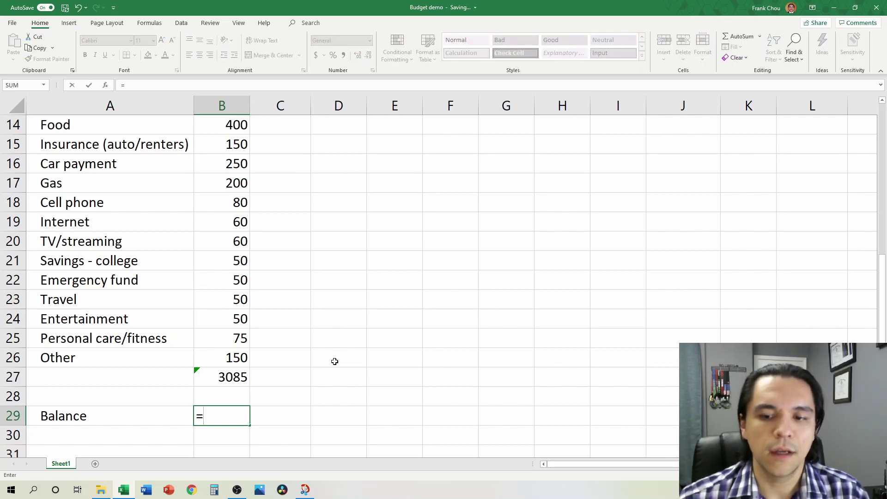
{"action": "scroll", "coordinate": [335, 361], "scroll_direction": "up", "scroll_amount": 5}
{"action": "left_click", "coordinate": [218, 199]}
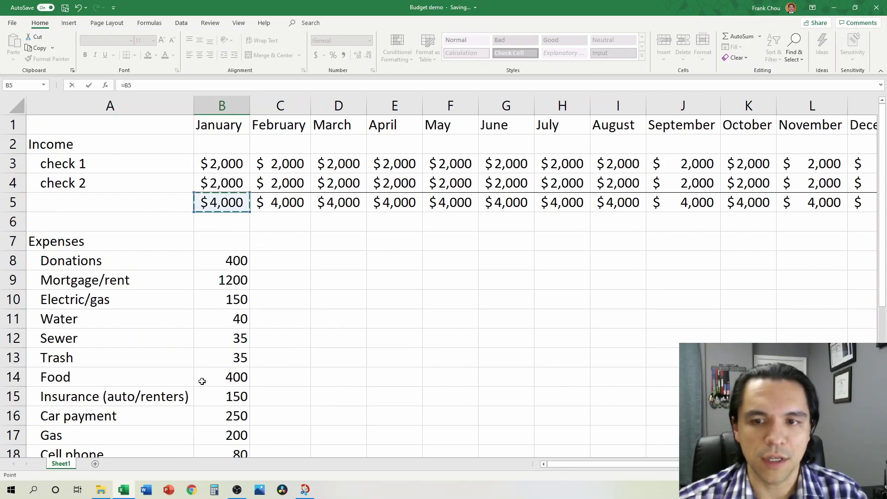
{"action": "scroll", "coordinate": [217, 397], "scroll_direction": "down", "scroll_amount": 6}
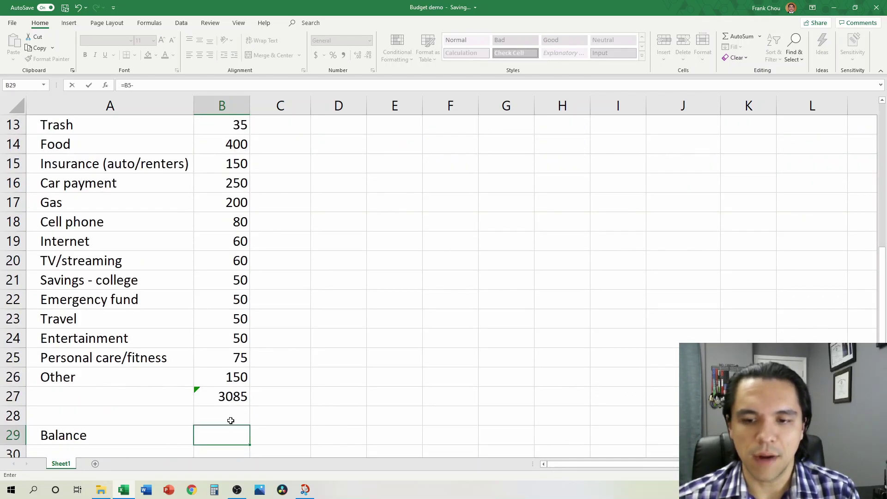
{"action": "type", "text": "-"}
{"action": "left_click", "coordinate": [214, 280]}
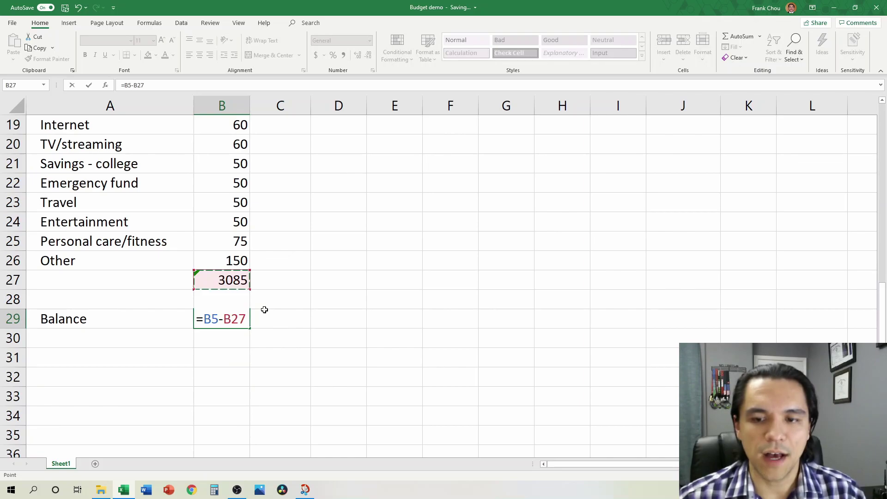
{"action": "key", "text": "Return"}
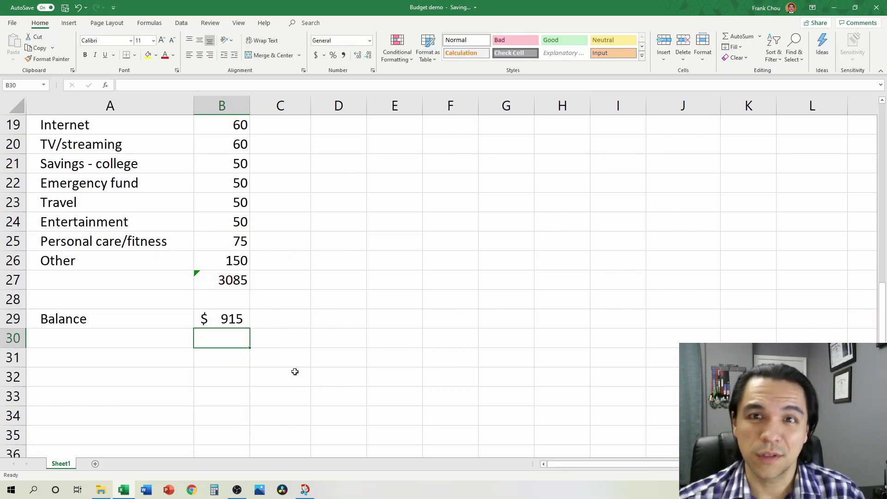
Remove the indent from the Balance label in A29
{"action": "scroll", "coordinate": [218, 273], "scroll_direction": "up", "scroll_amount": 4}
{"action": "scroll", "coordinate": [290, 296], "scroll_direction": "down", "scroll_amount": 5}
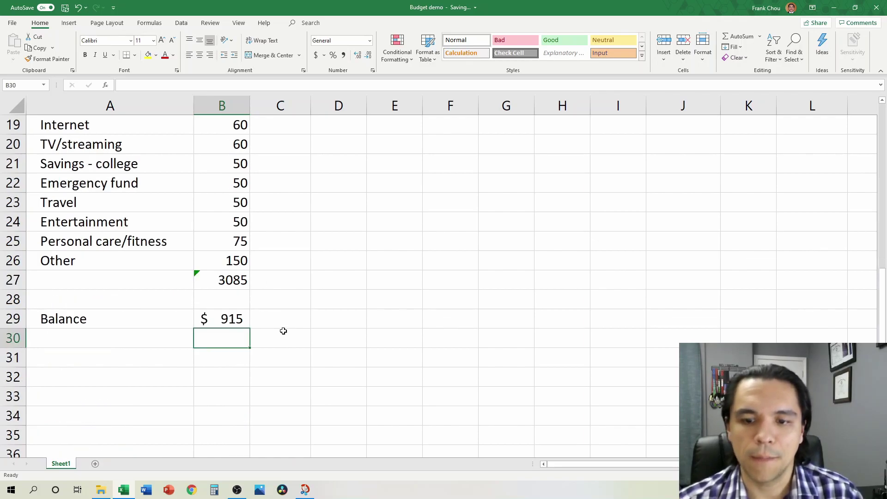
{"action": "left_click", "coordinate": [140, 265]}
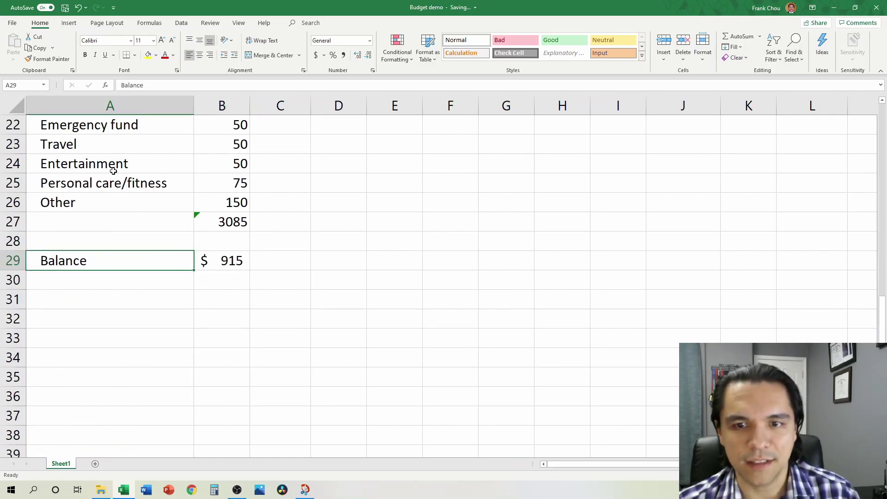
{"action": "scroll", "coordinate": [125, 240], "scroll_direction": "up", "scroll_amount": 4}
{"action": "scroll", "coordinate": [138, 298], "scroll_direction": "down", "scroll_amount": 4}
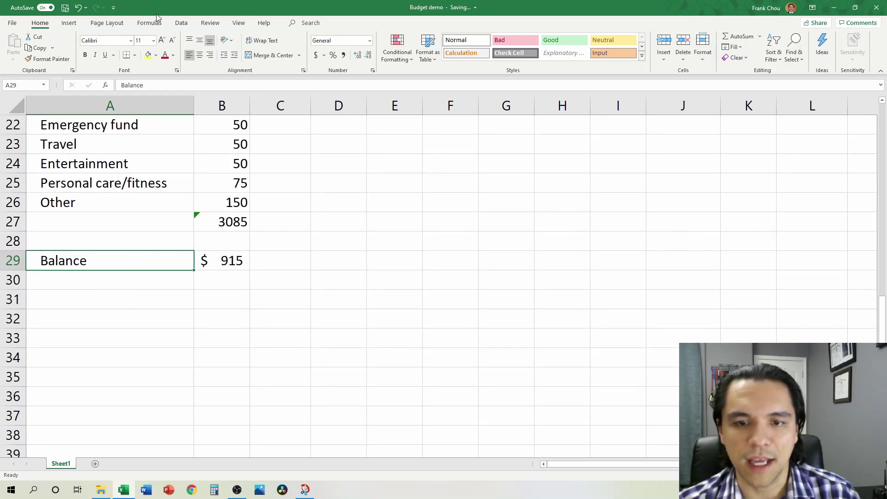
{"action": "left_click", "coordinate": [224, 56]}
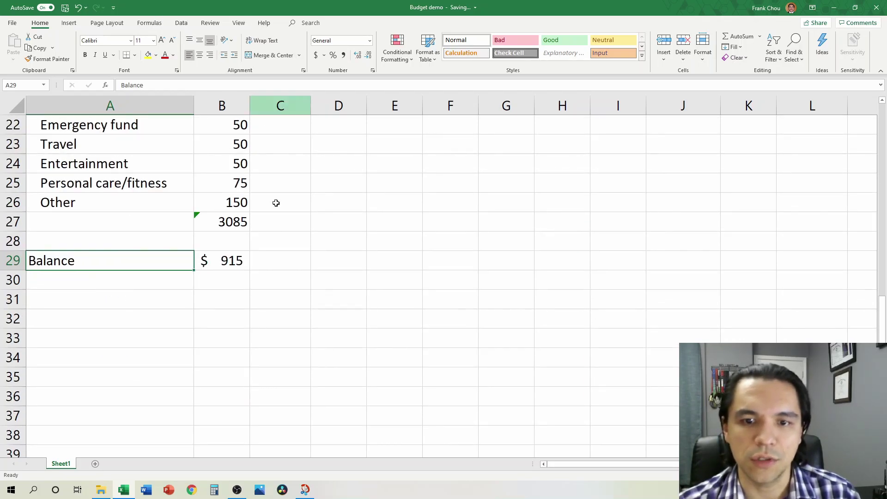
Review the January balance formula in B29 against the expense total in B27 and the expense amounts above it
{"action": "scroll", "coordinate": [299, 286], "scroll_direction": "up", "scroll_amount": 6}
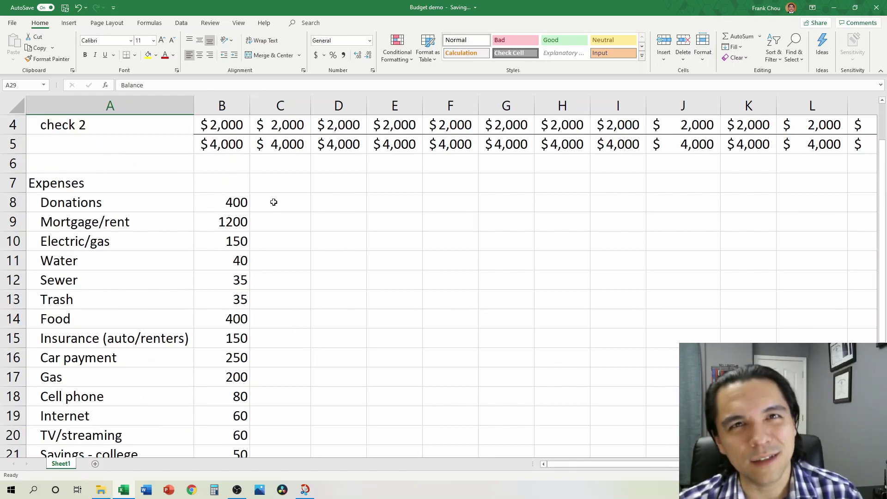
{"action": "scroll", "coordinate": [274, 202], "scroll_direction": "up", "scroll_amount": 1}
{"action": "scroll", "coordinate": [260, 270], "scroll_direction": "down", "scroll_amount": 8}
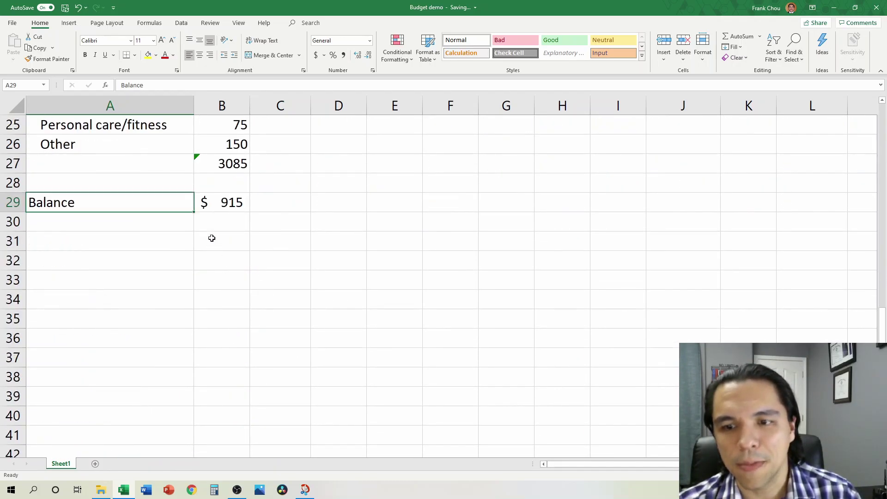
{"action": "left_click", "coordinate": [227, 202]}
{"action": "scroll", "coordinate": [287, 278], "scroll_direction": "up", "scroll_amount": 4}
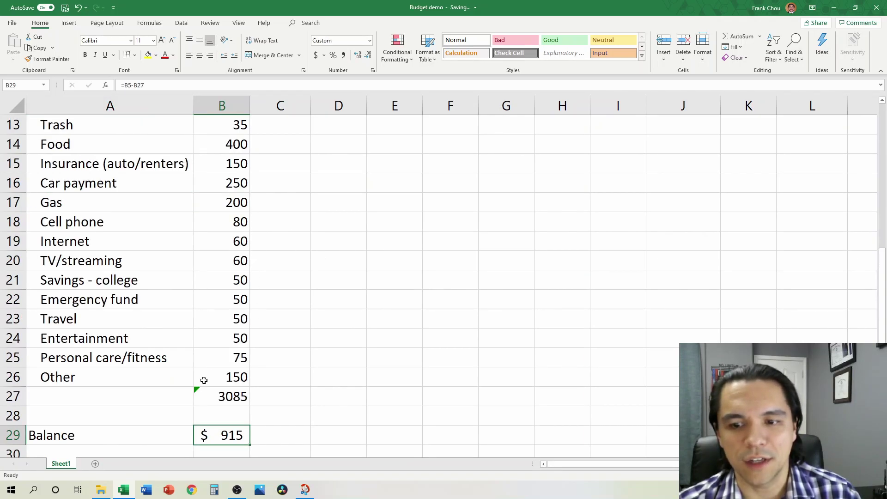
{"action": "left_click", "coordinate": [230, 397]}
{"action": "left_click", "coordinate": [225, 239]}
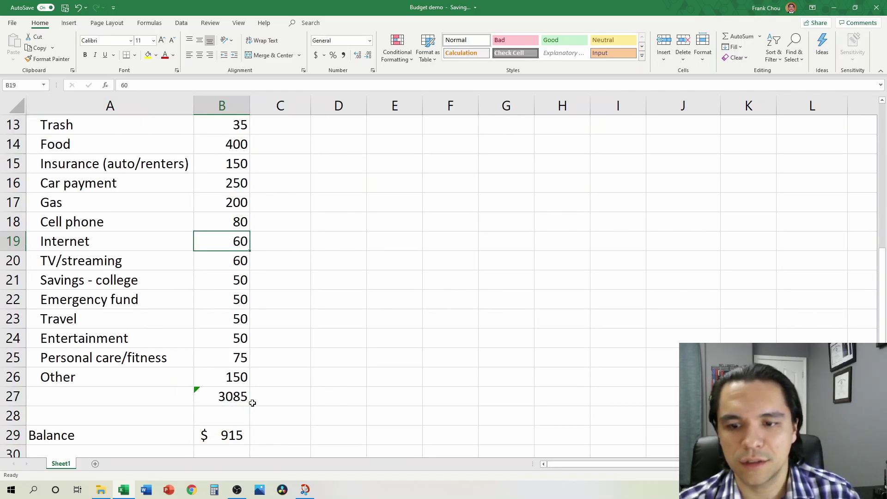
Extend the January expense total in B27 to include the Donations amount, making the formula =SUM(B8:B26)
{"action": "double_click", "coordinate": [212, 395]}
{"action": "scroll", "coordinate": [215, 392], "scroll_direction": "up", "scroll_amount": 2}
{"action": "scroll", "coordinate": [216, 392], "scroll_direction": "down", "scroll_amount": 3}
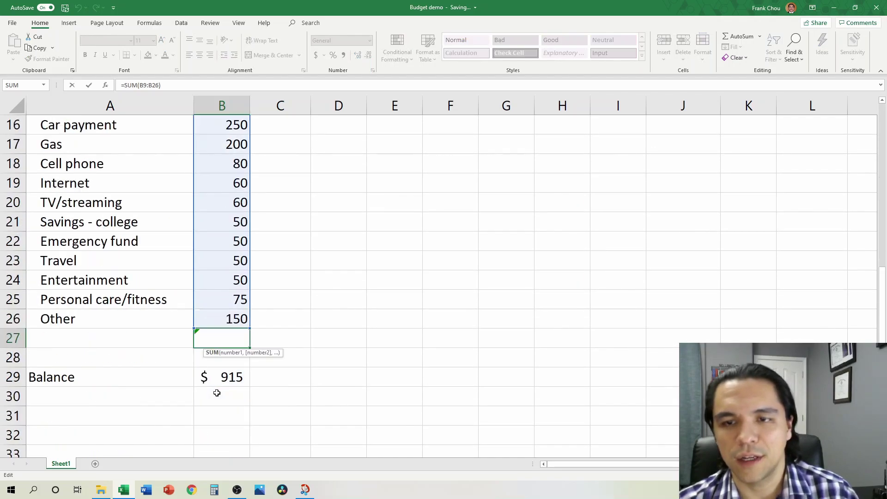
{"action": "scroll", "coordinate": [216, 393], "scroll_direction": "up", "scroll_amount": 5}
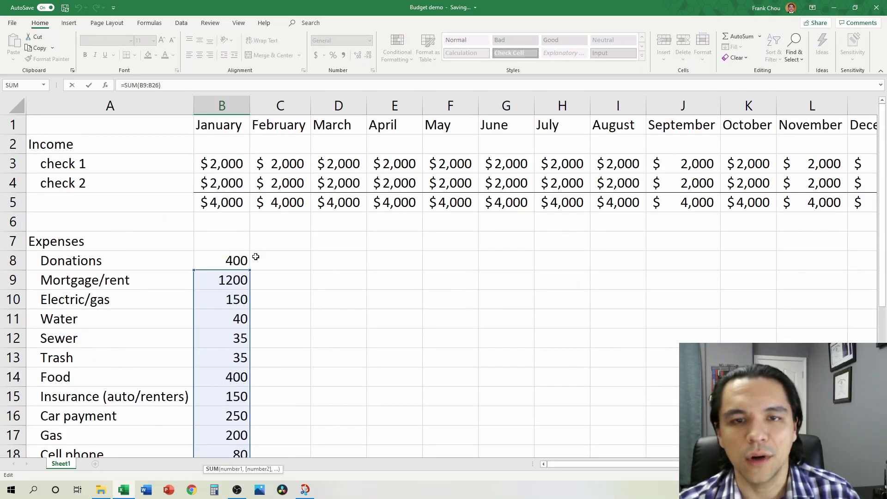
{"action": "scroll", "coordinate": [315, 295], "scroll_direction": "down", "scroll_amount": 4}
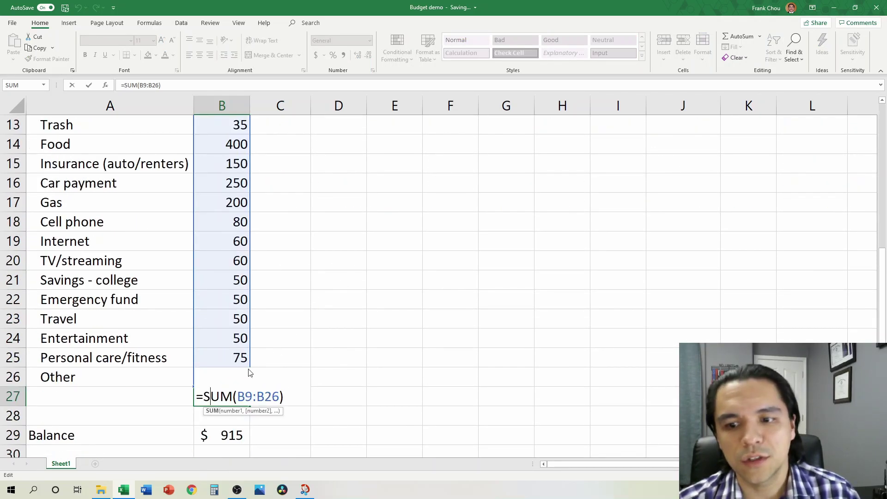
{"action": "scroll", "coordinate": [269, 353], "scroll_direction": "up", "scroll_amount": 4}
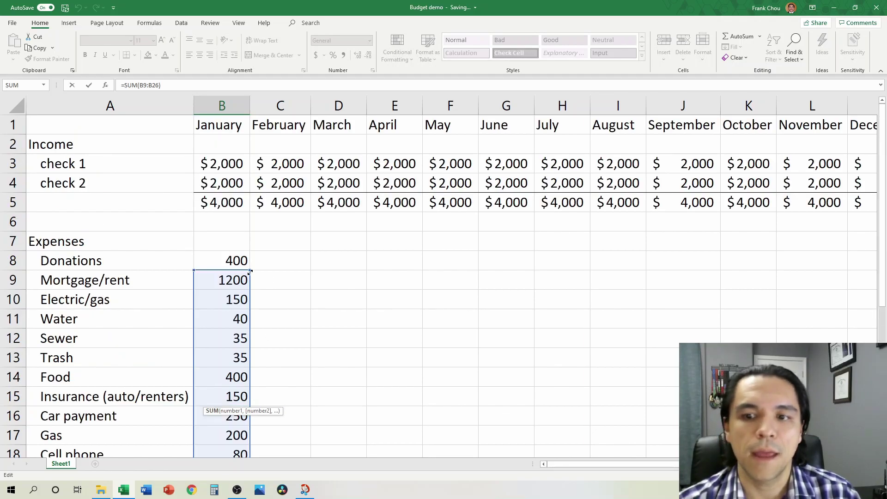
{"action": "left_click_drag", "start_coordinate": [249, 262], "coordinate": [250, 258]}
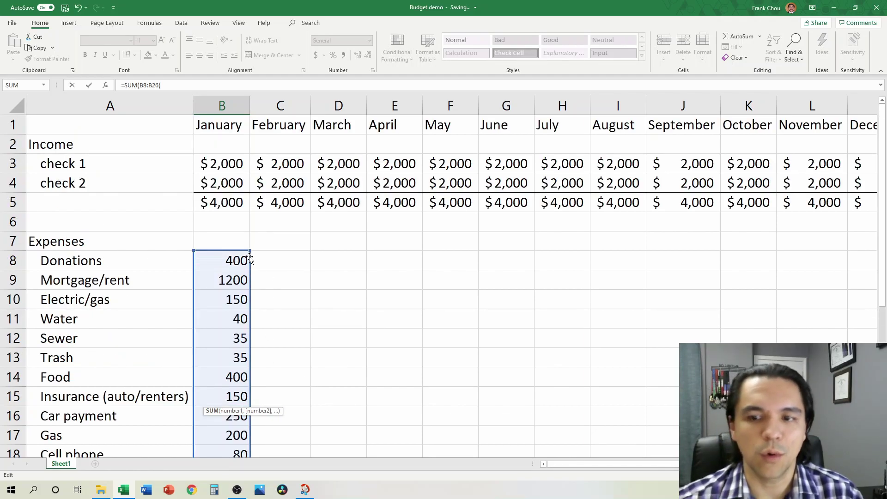
{"action": "key", "text": "Return"}
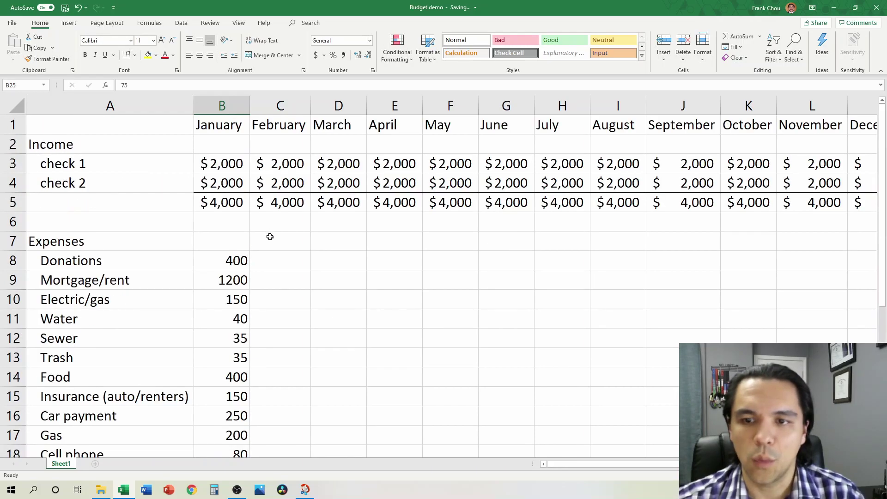
Copy the currency formatting of the January check 1 amount in B3 onto B8:B29 with Format Painter
{"action": "left_click", "coordinate": [217, 170]}
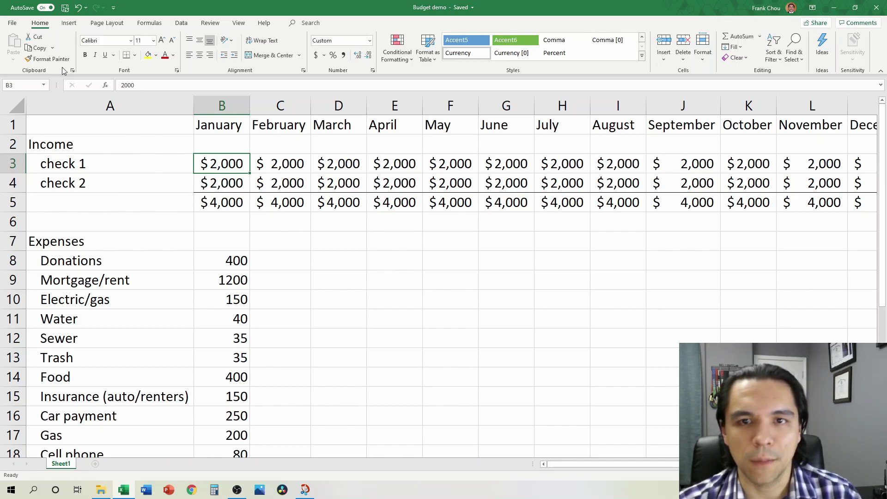
{"action": "left_click", "coordinate": [50, 59]}
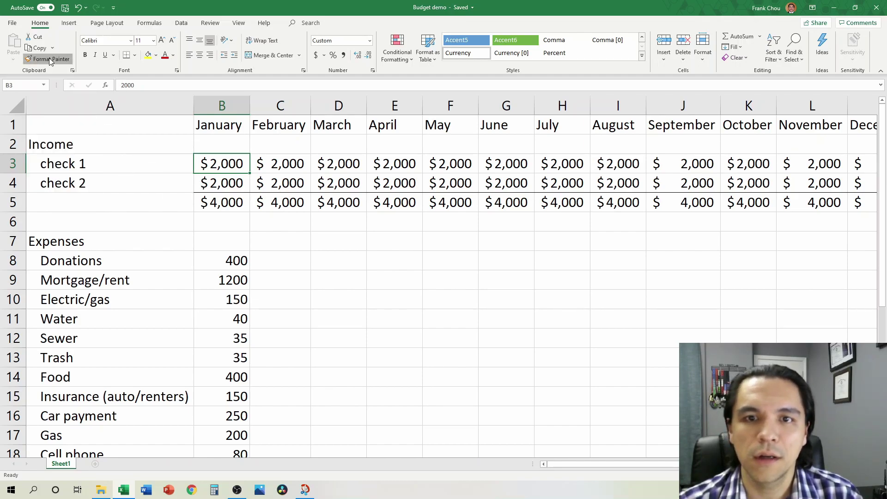
{"action": "left_click", "coordinate": [240, 260]}
{"action": "mouse_move", "coordinate": [240, 260]}
{"action": "left_mouse_down"}
{"action": "mouse_move", "coordinate": [236, 480]}
{"action": "mouse_move", "coordinate": [237, 397]}
{"action": "mouse_move", "coordinate": [235, 455]}
{"action": "mouse_move", "coordinate": [234, 418]}
{"action": "left_mouse_up"}
{"action": "scroll", "coordinate": [235, 418], "scroll_direction": "up", "scroll_amount": 4}
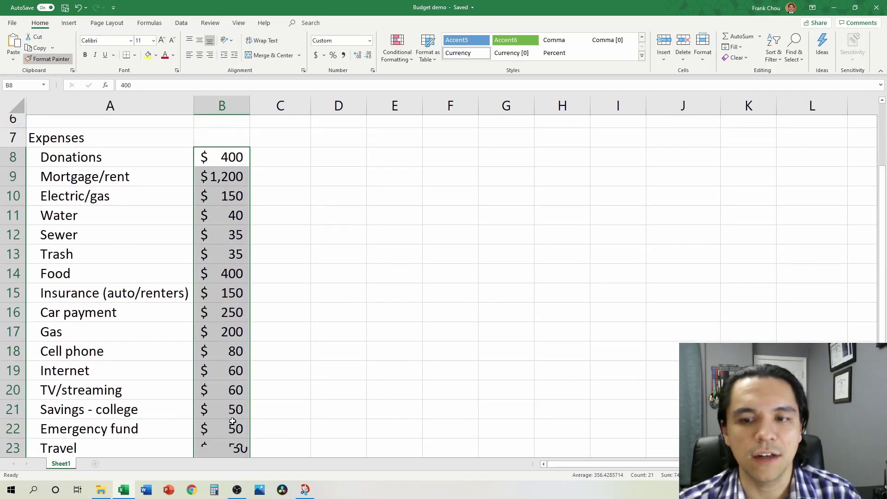
{"action": "scroll", "coordinate": [238, 338], "scroll_direction": "down", "scroll_amount": 5}
{"action": "scroll", "coordinate": [240, 337], "scroll_direction": "down", "scroll_amount": 4}
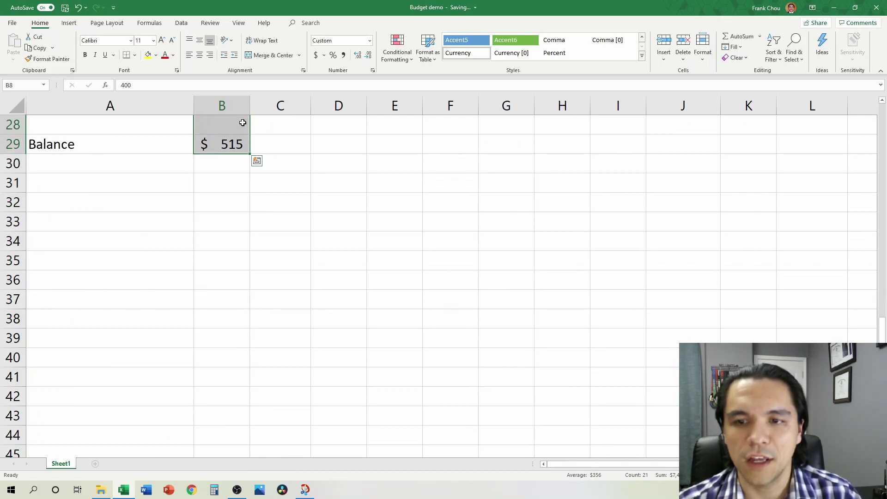
Add a bottom border to the January Other amount in B26, separating the expenses from their total
{"action": "scroll", "coordinate": [164, 249], "scroll_direction": "up", "scroll_amount": 4}
{"action": "left_click", "coordinate": [237, 322]}
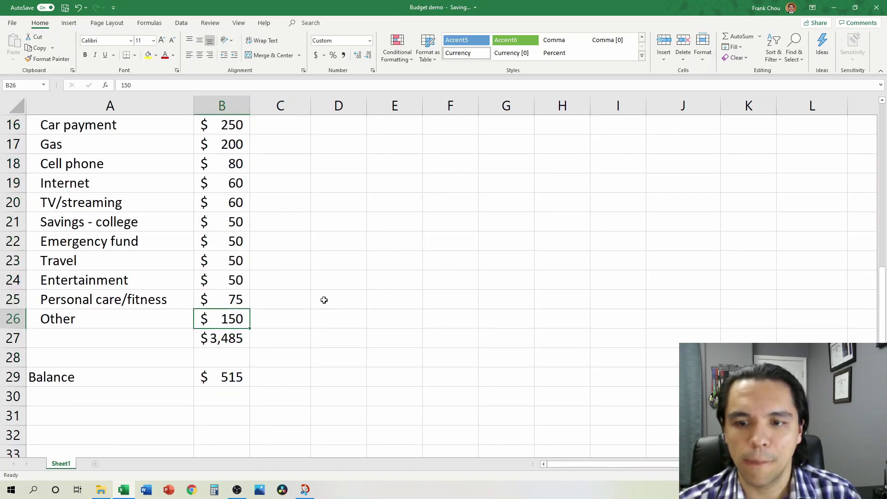
{"action": "left_click", "coordinate": [322, 340]}
{"action": "scroll", "coordinate": [257, 386], "scroll_direction": "up", "scroll_amount": 5}
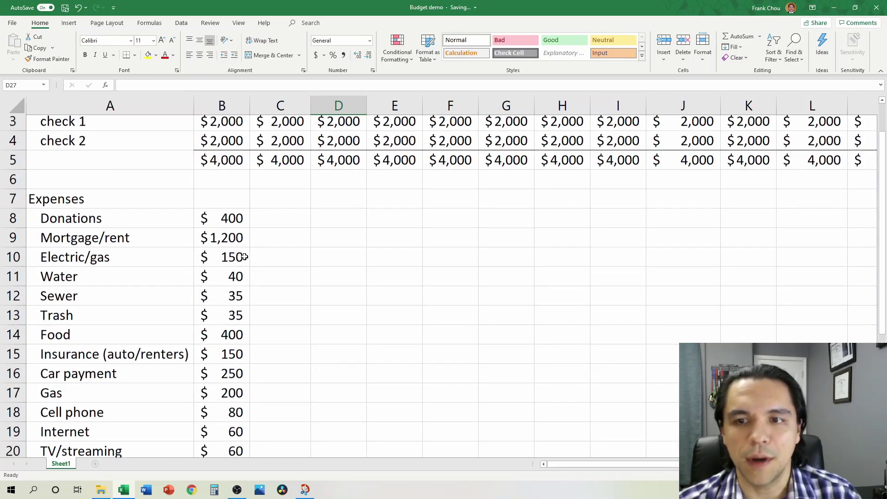
Select the January expense amounts, starting from Donations in B8
{"action": "left_click", "coordinate": [235, 268]}
{"action": "scroll", "coordinate": [234, 267], "scroll_direction": "down", "scroll_amount": 3}
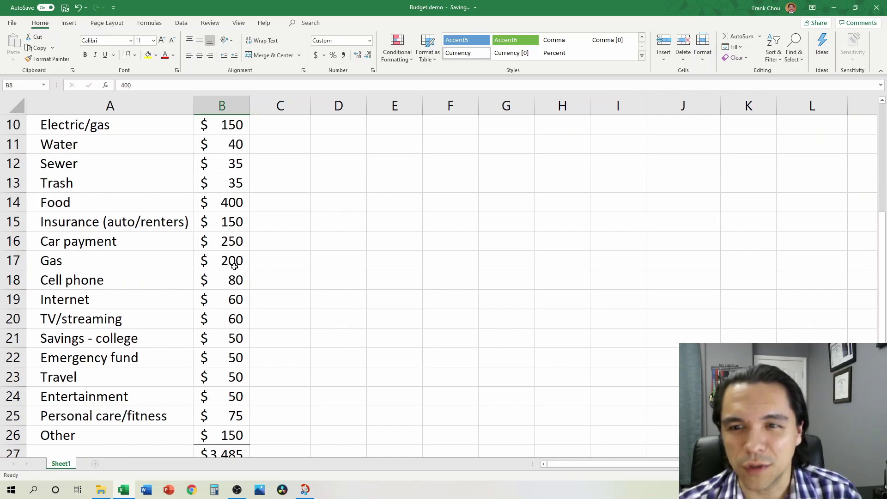
Fill January's expense amounts, expense total and balance (B8:B29) across the remaining months through December in column M
{"action": "scroll", "coordinate": [247, 293], "scroll_direction": "down", "scroll_amount": 2}
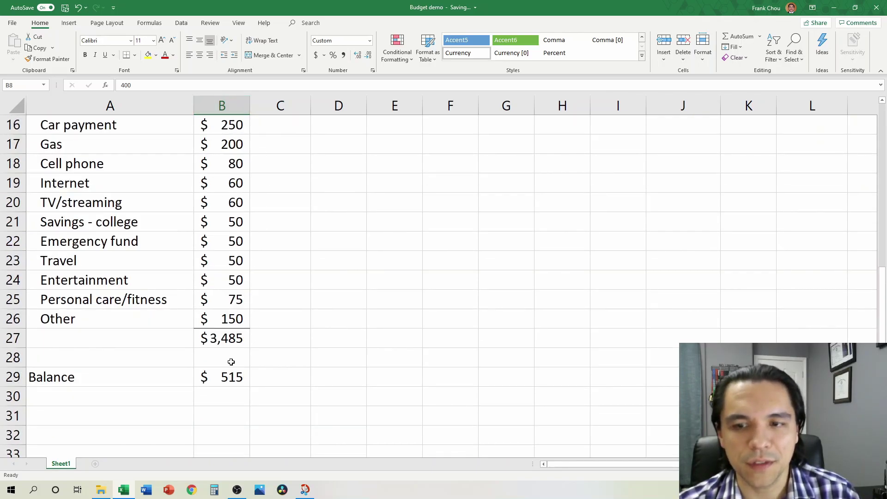
{"action": "scroll", "coordinate": [226, 272], "scroll_direction": "up", "scroll_amount": 5}
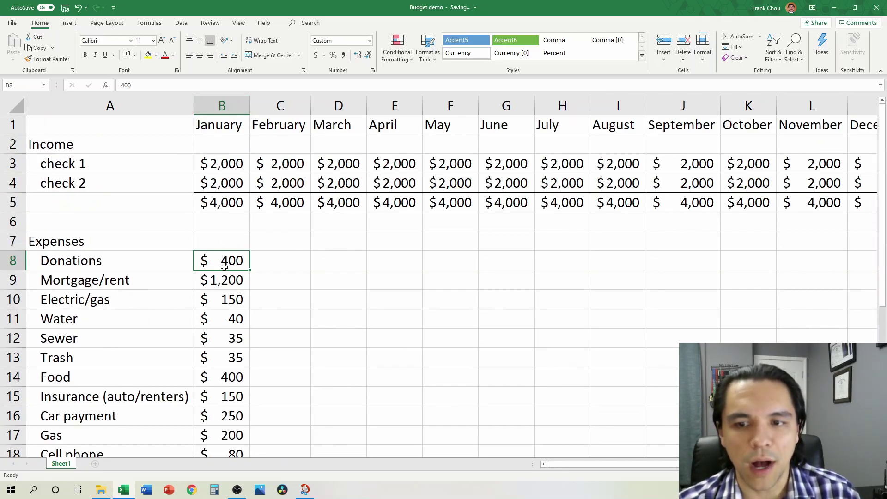
{"action": "scroll", "coordinate": [231, 270], "scroll_direction": "down", "scroll_amount": 7}
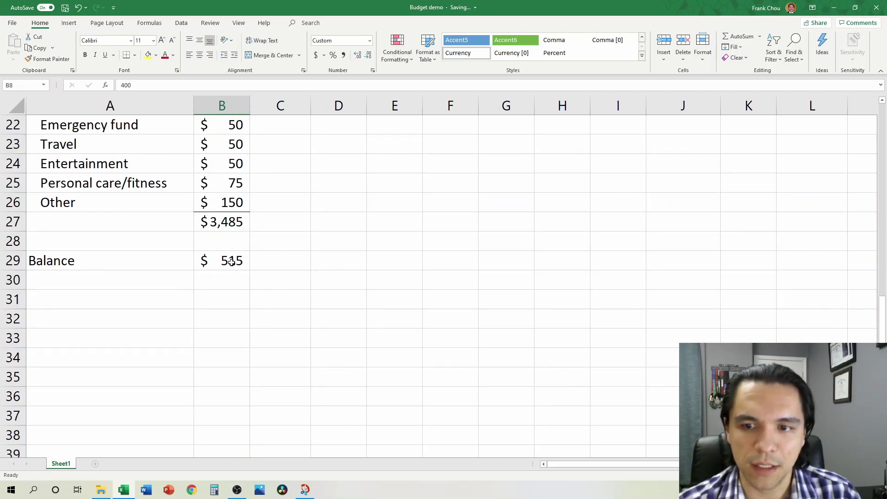
{"action": "left_click", "coordinate": [231, 262], "text": "shift"}
{"action": "scroll", "coordinate": [293, 304], "scroll_direction": "up", "scroll_amount": 7}
{"action": "scroll", "coordinate": [291, 303], "scroll_direction": "down", "scroll_amount": 4}
{"action": "scroll", "coordinate": [253, 386], "scroll_direction": "down", "scroll_amount": 1}
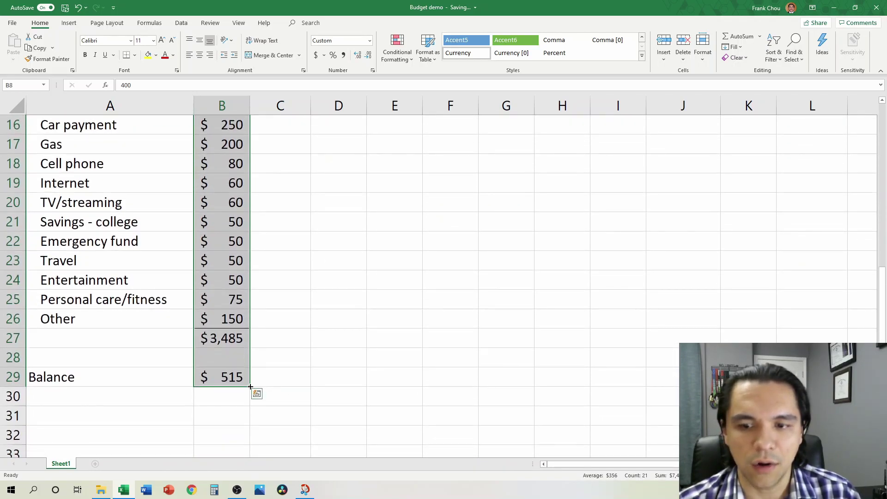
{"action": "left_click_drag", "start_coordinate": [250, 386], "coordinate": [519, 388]}
{"action": "scroll", "coordinate": [519, 388], "scroll_direction": "up", "scroll_amount": 5}
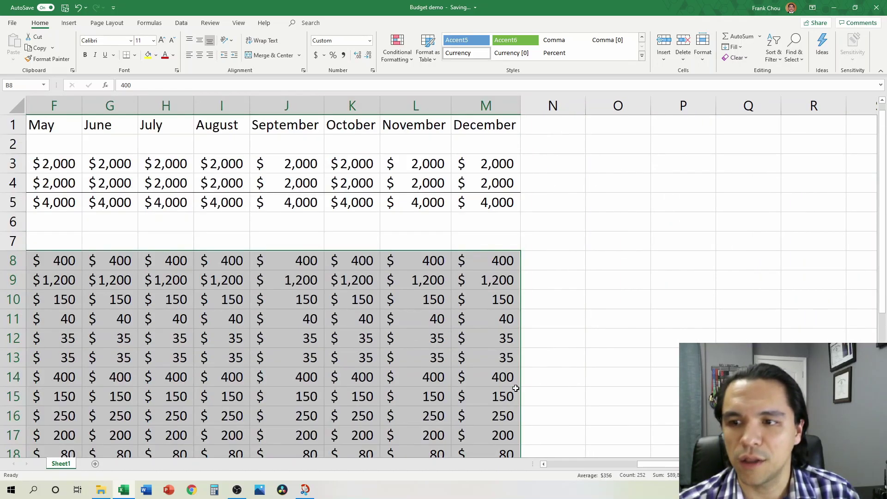
{"action": "scroll", "coordinate": [541, 386], "scroll_direction": "down", "scroll_amount": 6}
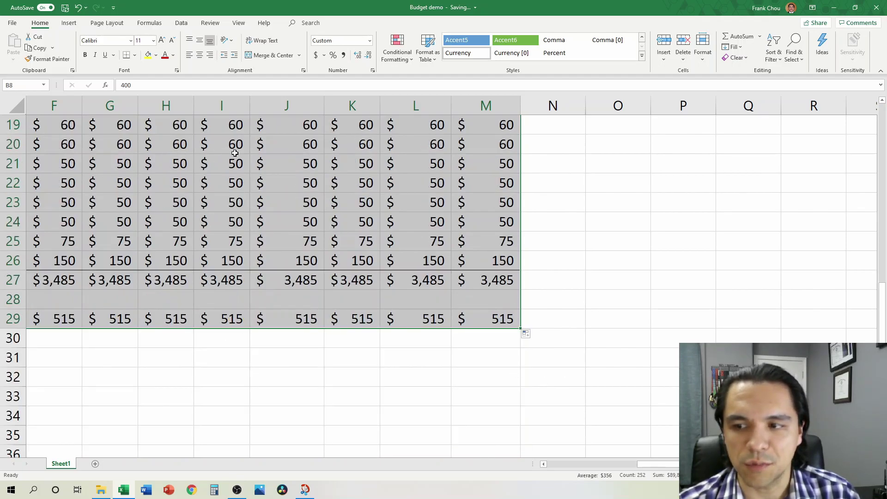
{"action": "scroll", "coordinate": [508, 259], "scroll_direction": "up", "scroll_amount": 6}
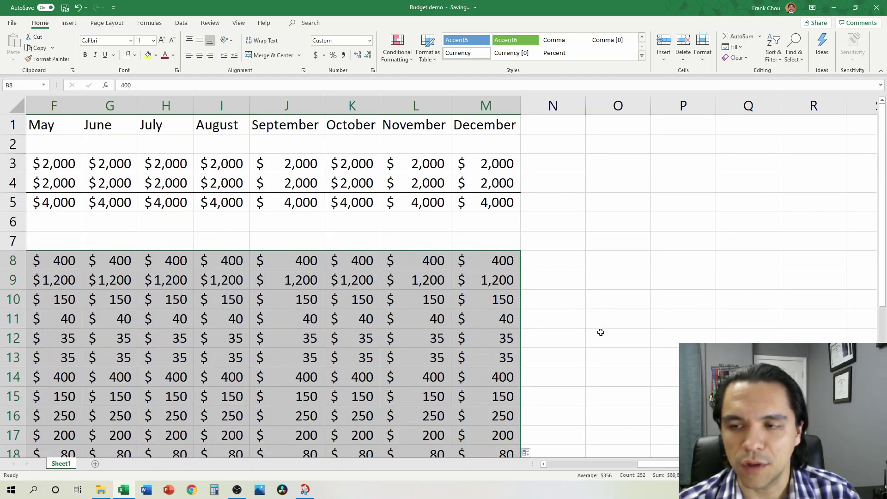
{"action": "scroll", "coordinate": [572, 339], "scroll_direction": "down", "scroll_amount": 5}
{"action": "left_click_drag", "start_coordinate": [658, 463], "coordinate": [475, 478]}
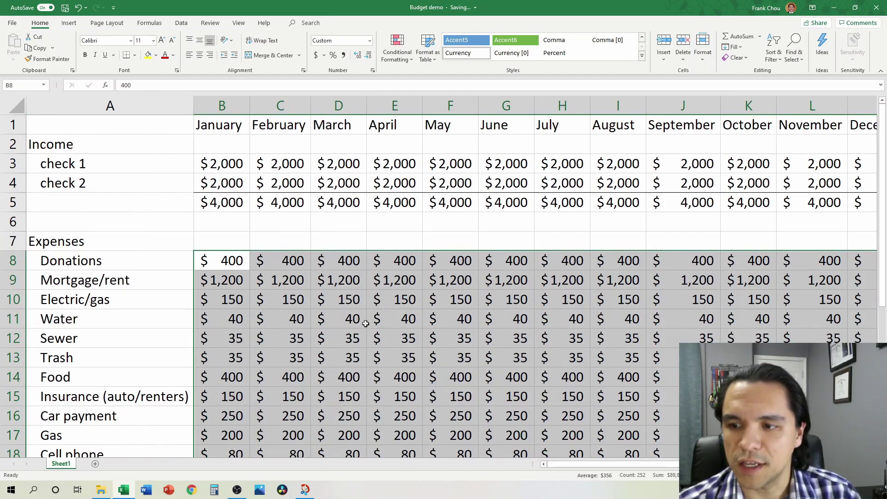
Set the Electric/gas expense to 200 for June, July and August in a single entry
{"action": "left_click", "coordinate": [363, 304]}
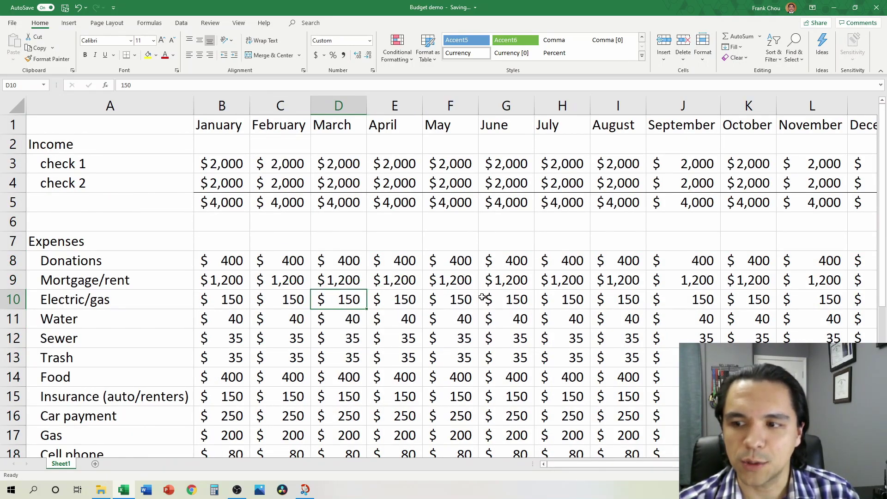
{"action": "left_click_drag", "start_coordinate": [500, 302], "coordinate": [625, 311]}
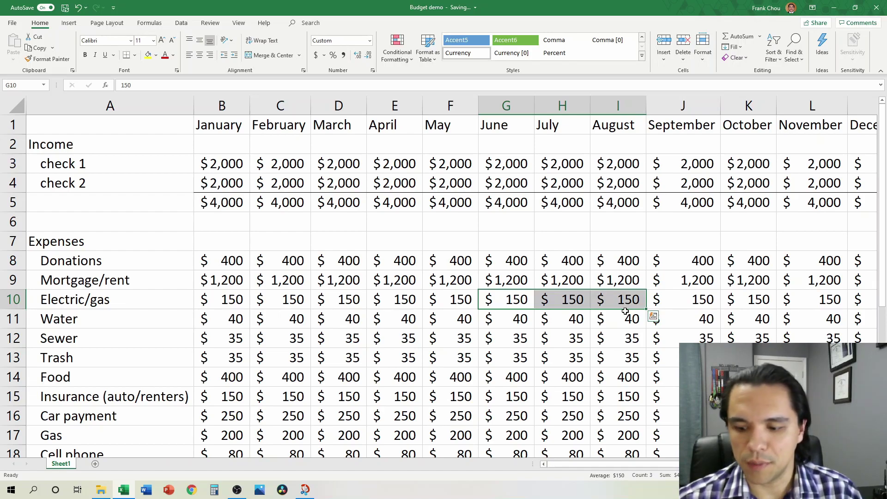
{"action": "type", "text": "200"}
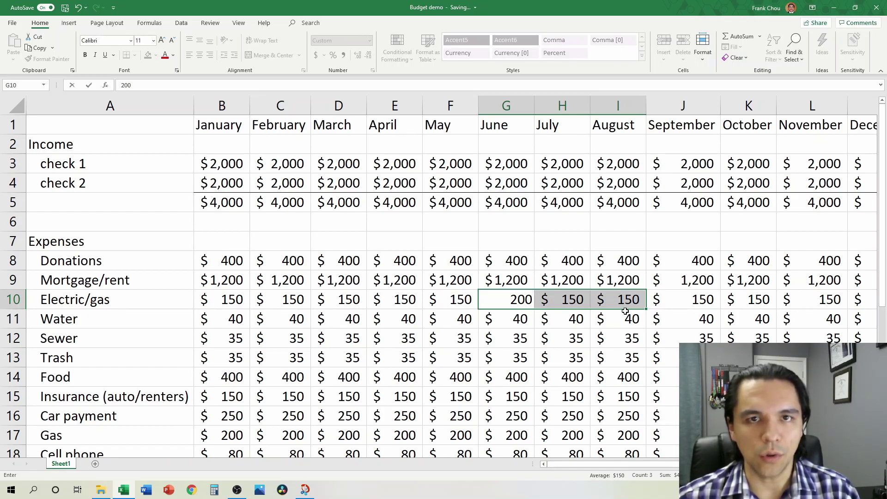
{"action": "key", "text": "ctrl+Return"}
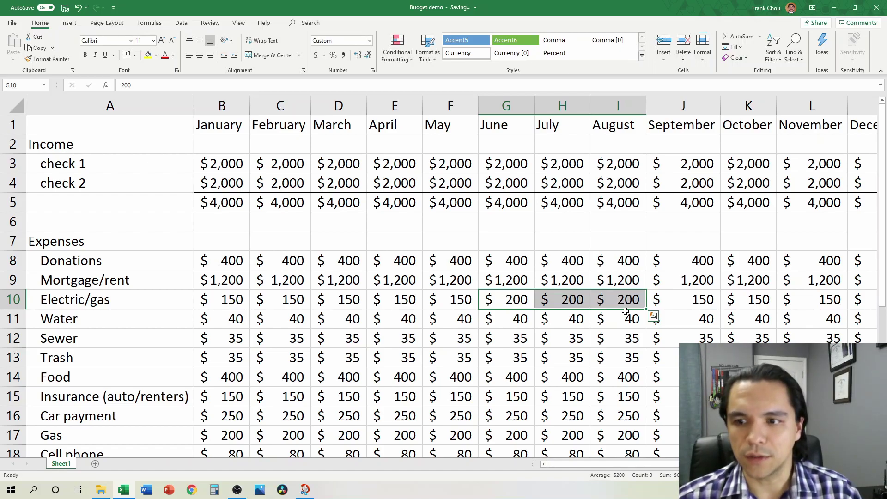
{"action": "key", "text": "Right"}
{"action": "key", "text": "Right"}
{"action": "key", "text": "Right"}
{"action": "key", "text": "Down"}
{"action": "key", "text": "Down"}
{"action": "key", "text": "Down"}
{"action": "key", "text": "Down"}
{"action": "key", "text": "Down"}
{"action": "key", "text": "Left"}
{"action": "key", "text": "Left"}
{"action": "key", "text": "Down"}
{"action": "key", "text": "Down"}
{"action": "key", "text": "Down"}
{"action": "key", "text": "Down"}
{"action": "key", "text": "Down"}
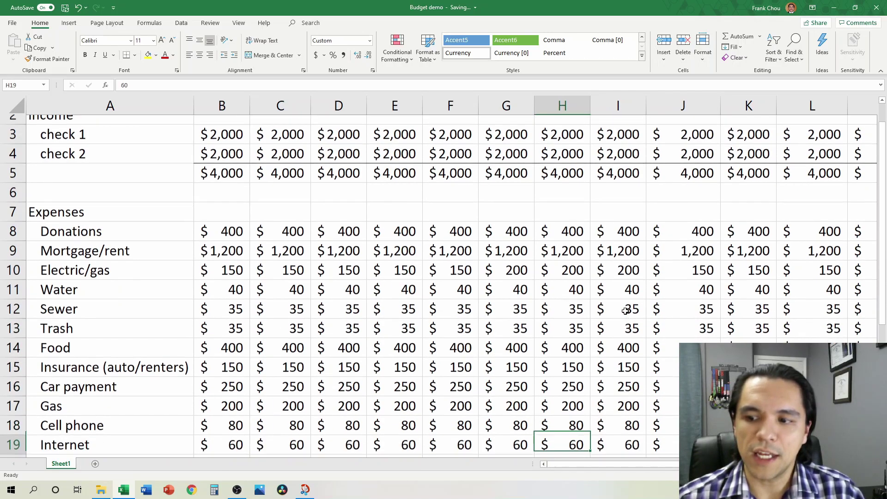
{"action": "key", "text": "Down"}
{"action": "key", "text": "Left"}
{"action": "key", "text": "Left"}
{"action": "key", "text": "Left"}
{"action": "key", "text": "Left"}
{"action": "key", "text": "Up"}
{"action": "key", "text": "Up"}
{"action": "key", "text": "Up"}
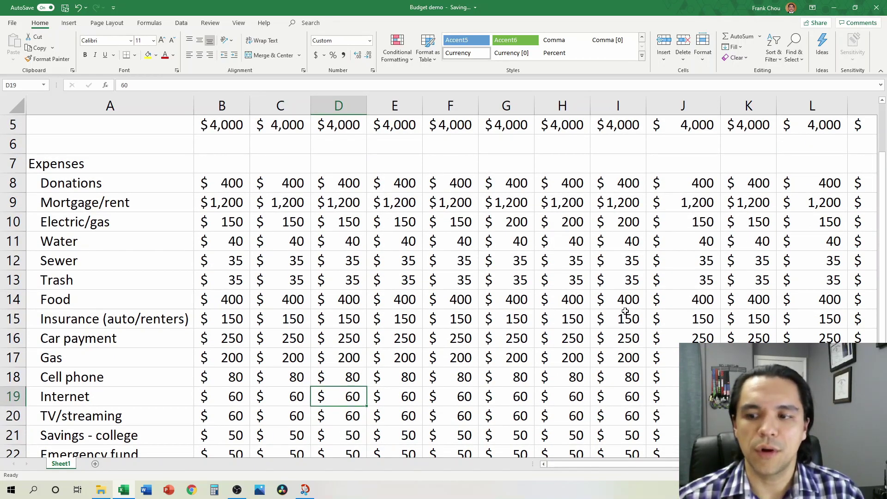
{"action": "key", "text": "Right"}
{"action": "key", "text": "Right"}
{"action": "key", "text": "Right"}
{"action": "key", "text": "Right"}
{"action": "key", "text": "Right"}
{"action": "key", "text": "Right"}
{"action": "key", "text": "Right"}
{"action": "key", "text": "Left"}
{"action": "key", "text": "Left"}
{"action": "key", "text": "Left"}
{"action": "key", "text": "Left"}
{"action": "key", "text": "Left"}
{"action": "key", "text": "Up"}
{"action": "key", "text": "Up"}
{"action": "key", "text": "Up"}
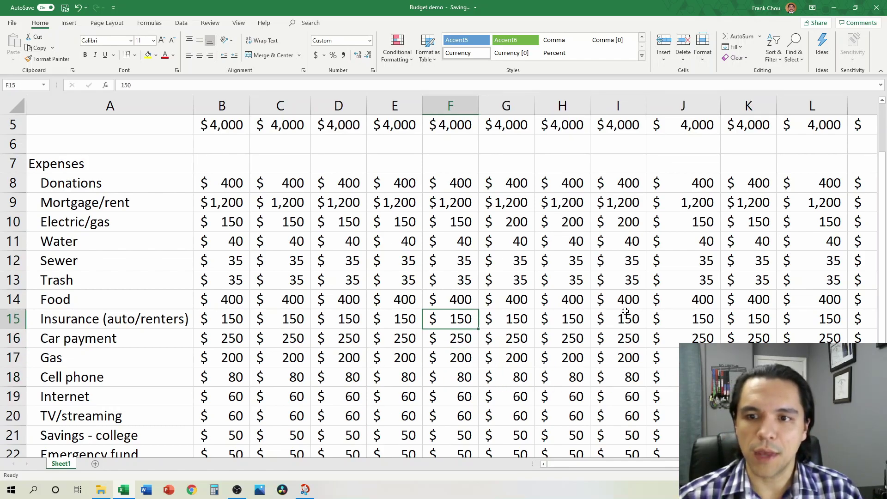
Add the column heading "Total 2021" in cell N1, next to December
{"action": "scroll", "coordinate": [624, 311], "scroll_direction": "up", "scroll_amount": 2}
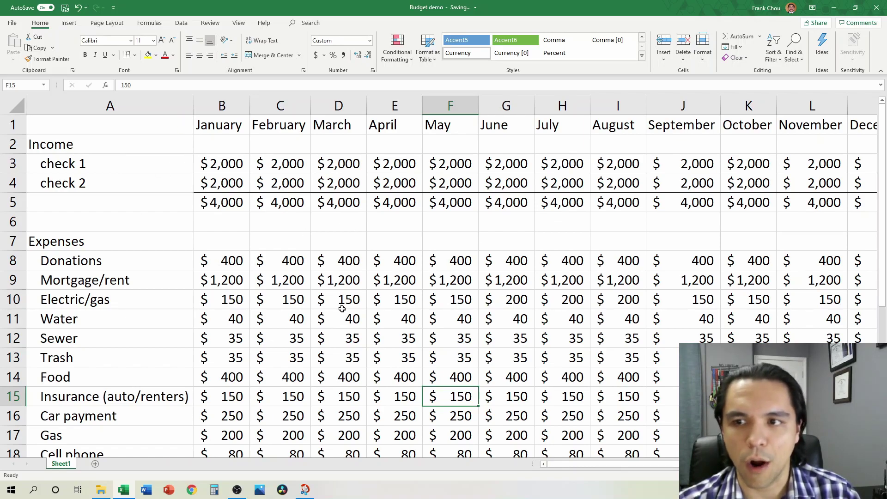
{"action": "scroll", "coordinate": [422, 369], "scroll_direction": "down", "scroll_amount": 3, "text": "ctrl"}
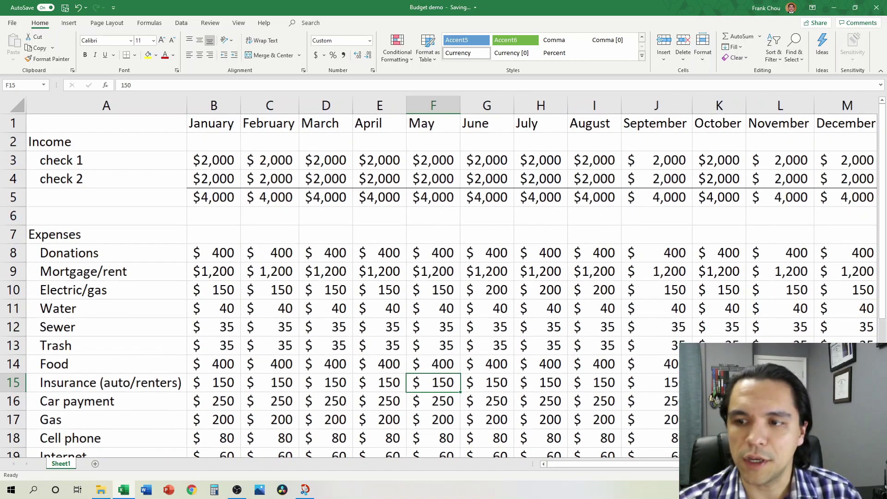
{"action": "scroll", "coordinate": [422, 369], "scroll_direction": "down", "scroll_amount": 7}
{"action": "scroll", "coordinate": [422, 369], "scroll_direction": "up", "scroll_amount": 7}
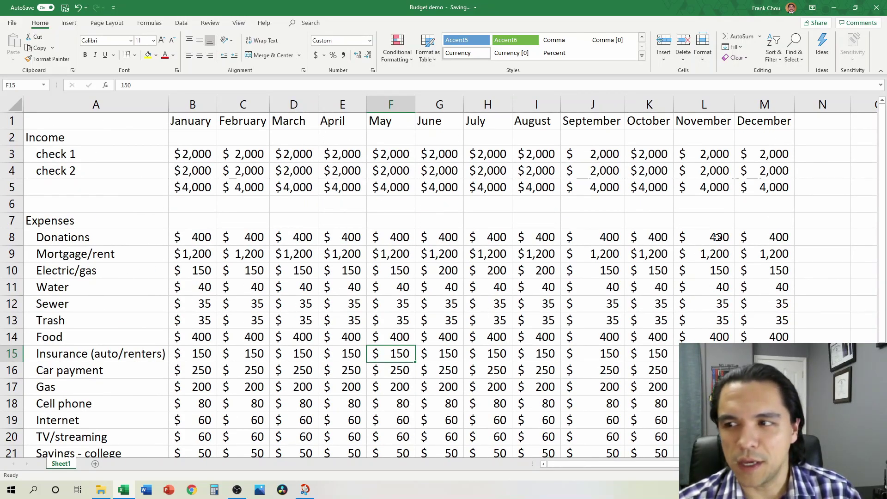
{"action": "left_click", "coordinate": [811, 119]}
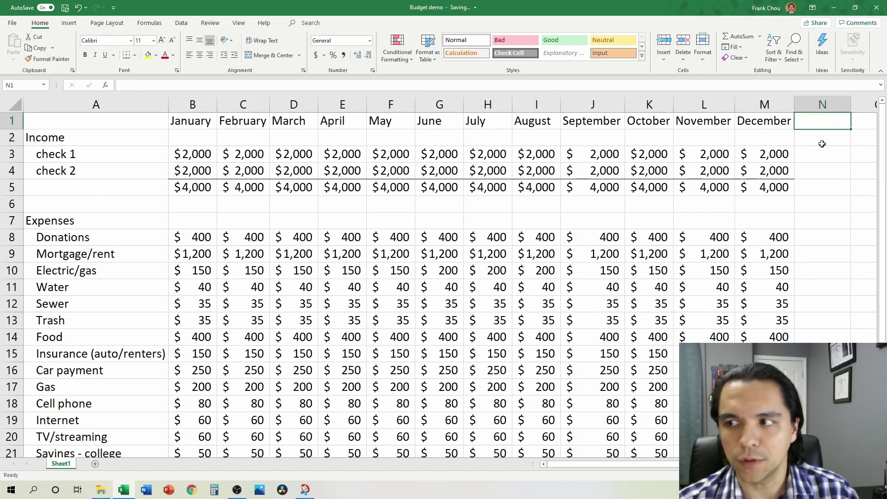
{"action": "type", "text": "Total"}
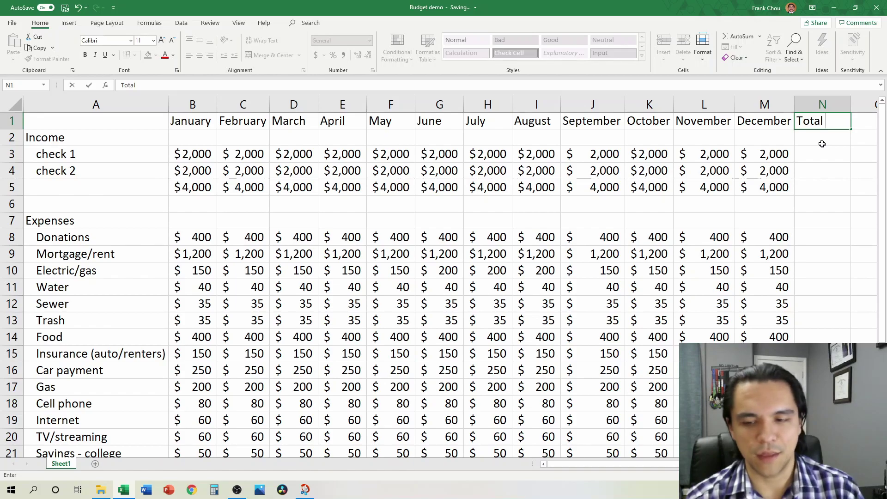
{"action": "type", "text": " 2021"}
{"action": "key", "text": "Return"}
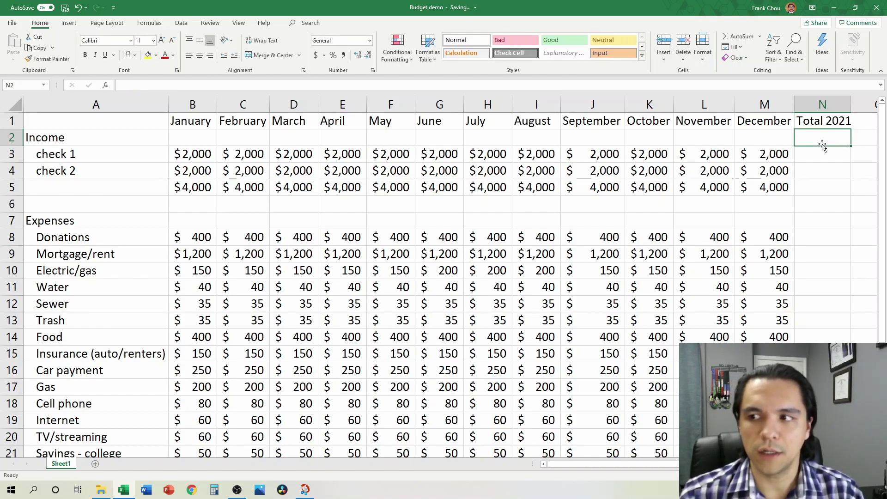
Fill N3:N5 with yearly income totals for each row in one entry, using =SUM(B3:M3) for check 1
{"action": "key", "text": "Down"}
{"action": "key", "text": "shift+Down"}
{"action": "key", "text": "shift+Down"}
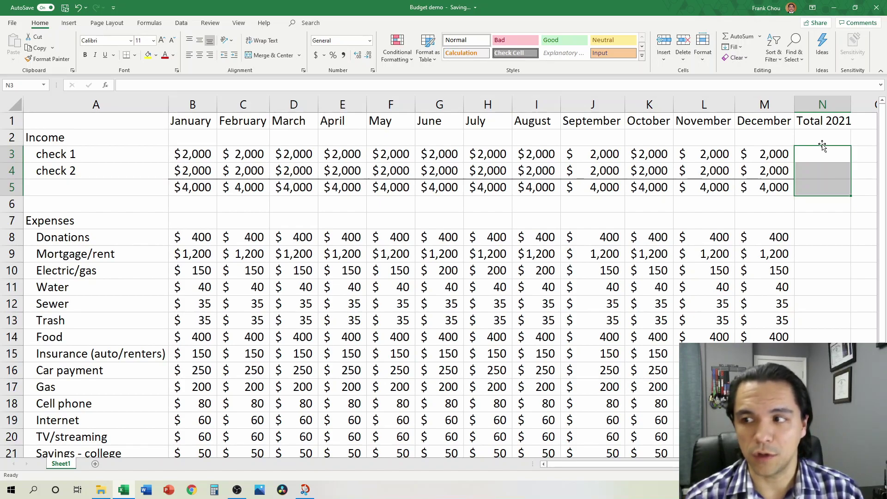
{"action": "type", "text": "=sum"}
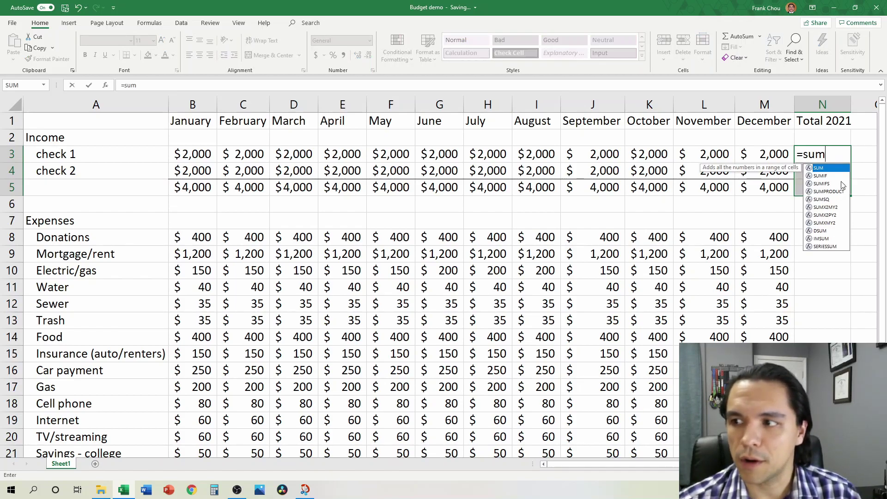
{"action": "double_click", "coordinate": [831, 171]}
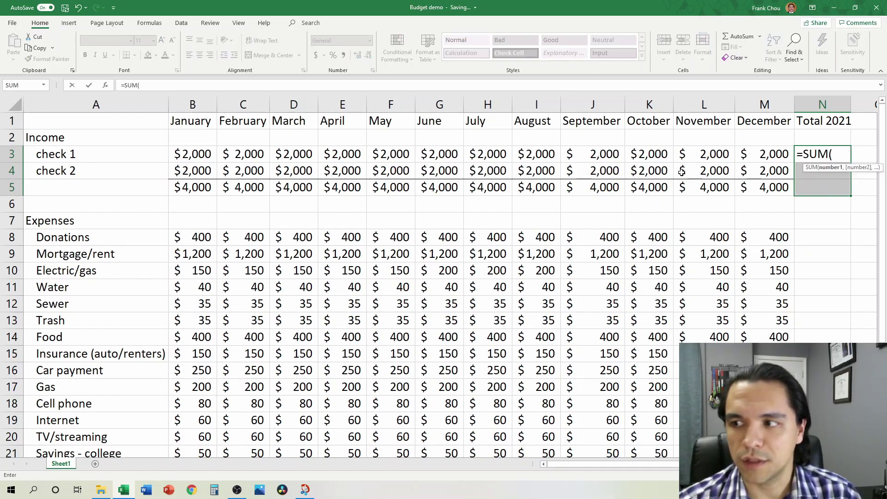
{"action": "left_click_drag", "start_coordinate": [193, 154], "coordinate": [785, 159]}
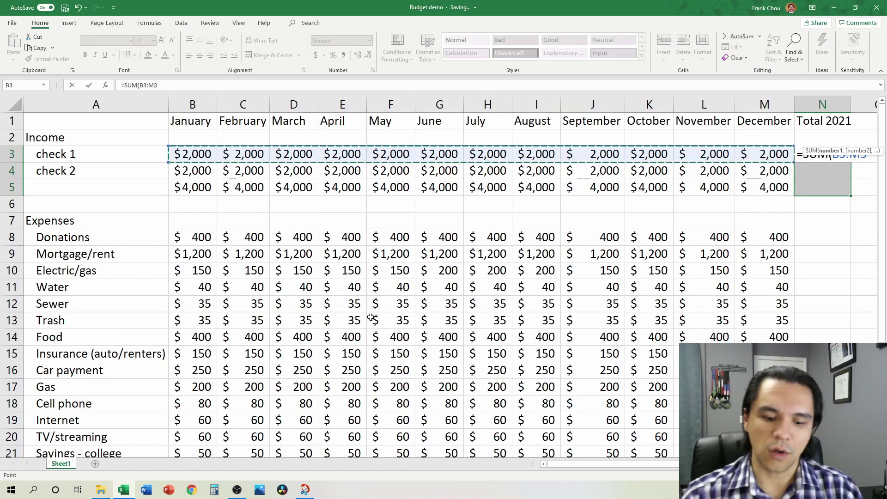
{"action": "type", "text": ")"}
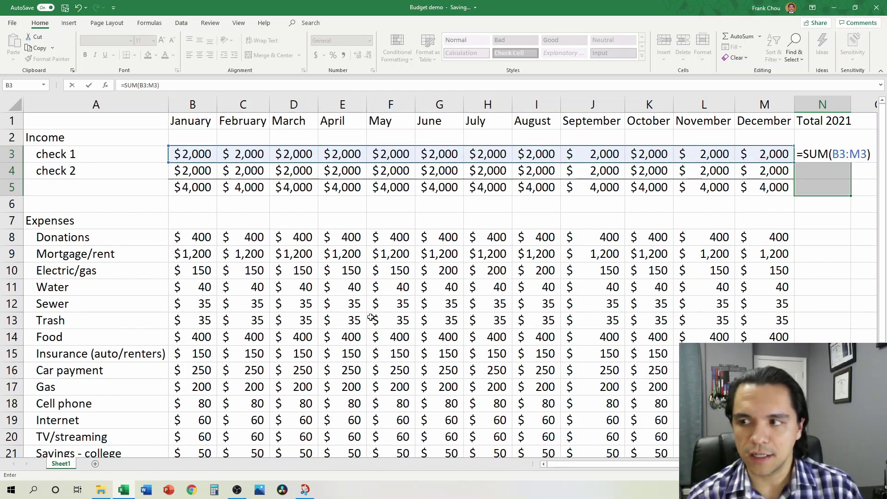
{"action": "key", "text": "ctrl+Return"}
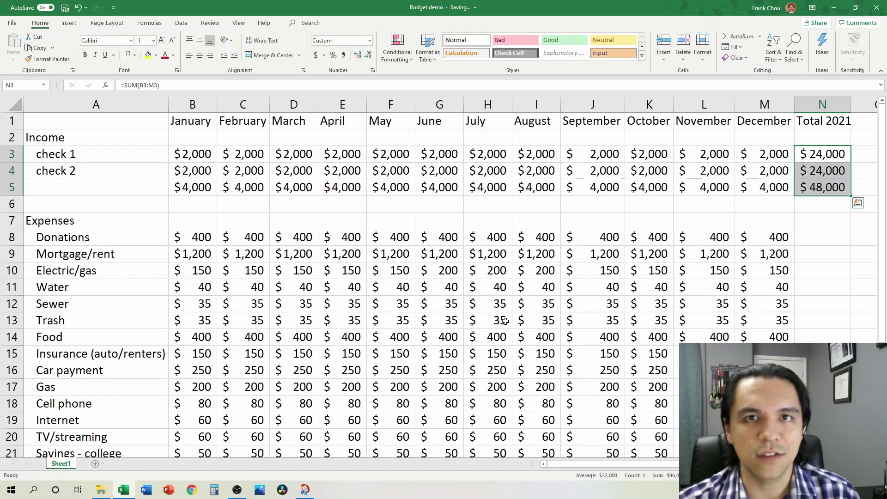
Copy the yearly total formula from N3 into the expense rows N8:N27 and the Balance row in N29
{"action": "left_click", "coordinate": [825, 154]}
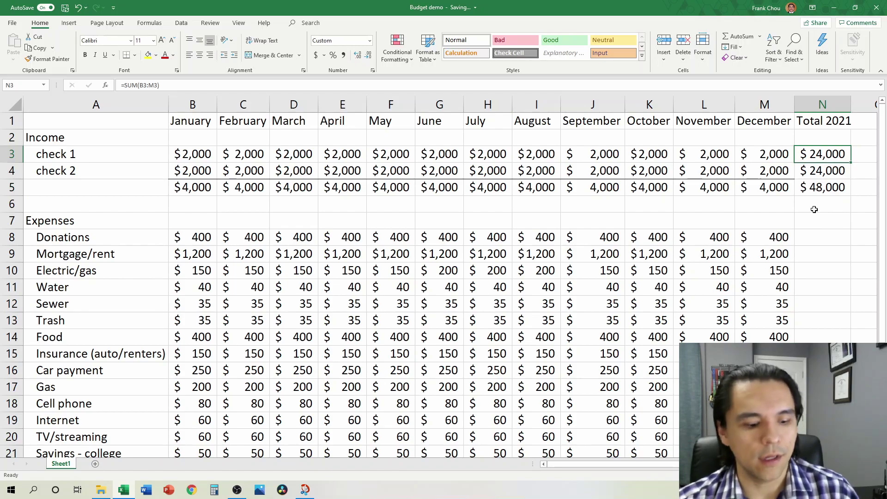
{"action": "key", "text": "ctrl+c"}
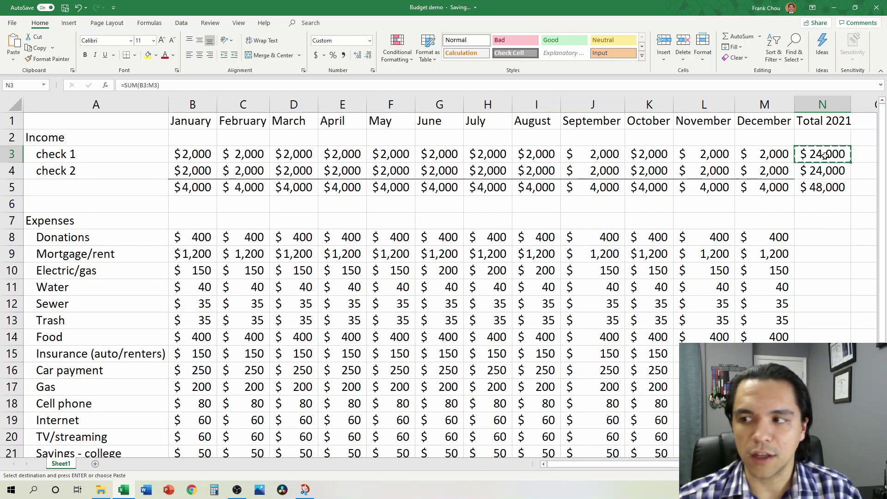
{"action": "left_click_drag", "start_coordinate": [815, 334], "coordinate": [815, 349]}
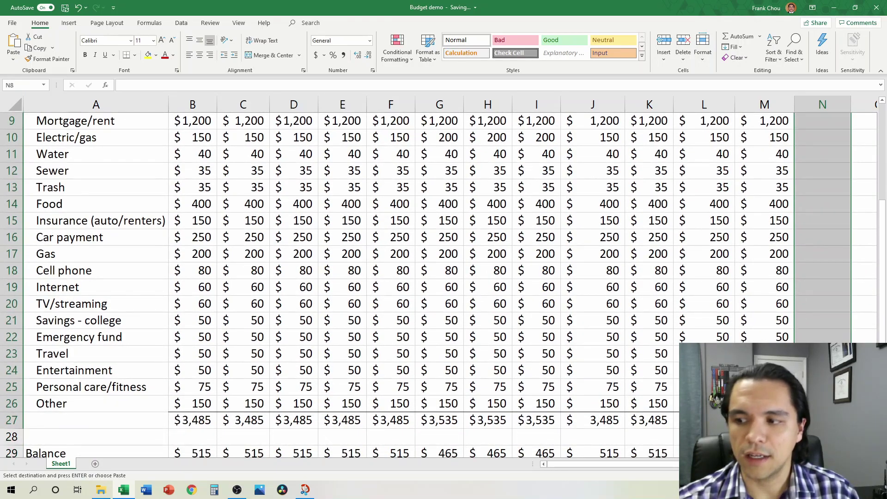
{"action": "key", "text": "ctrl+v"}
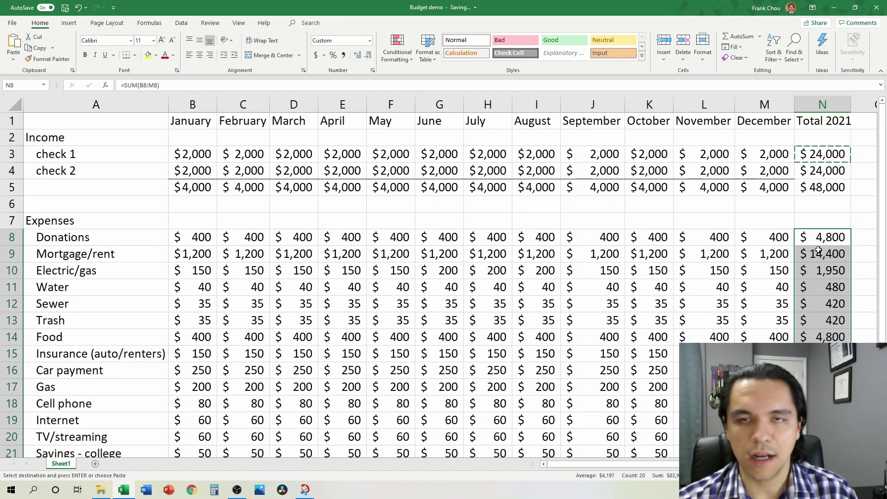
{"action": "scroll", "coordinate": [821, 288], "scroll_direction": "down", "scroll_amount": 6}
{"action": "left_click", "coordinate": [819, 289]}
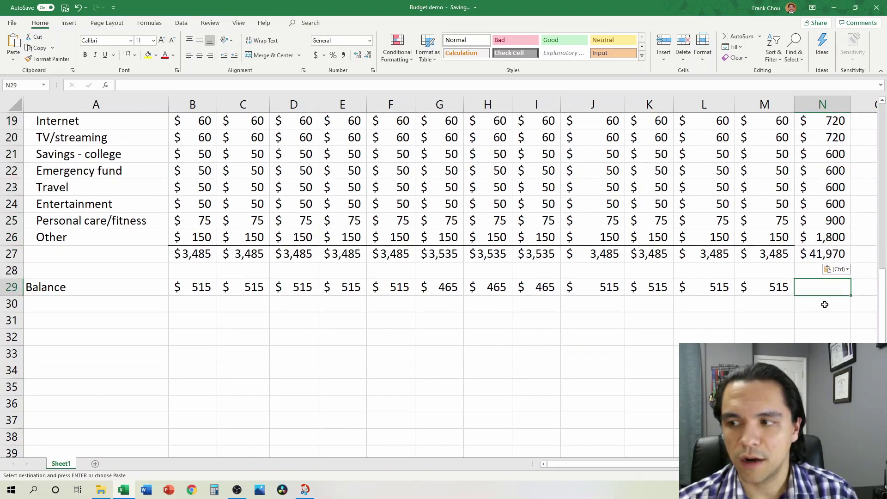
{"action": "key", "text": "ctrl+v"}
{"action": "left_click", "coordinate": [747, 272]}
Copy the cell formatting of the December column, M3:M29, onto the Total 2021 column starting at N3
{"action": "scroll", "coordinate": [748, 272], "scroll_direction": "up", "scroll_amount": 6}
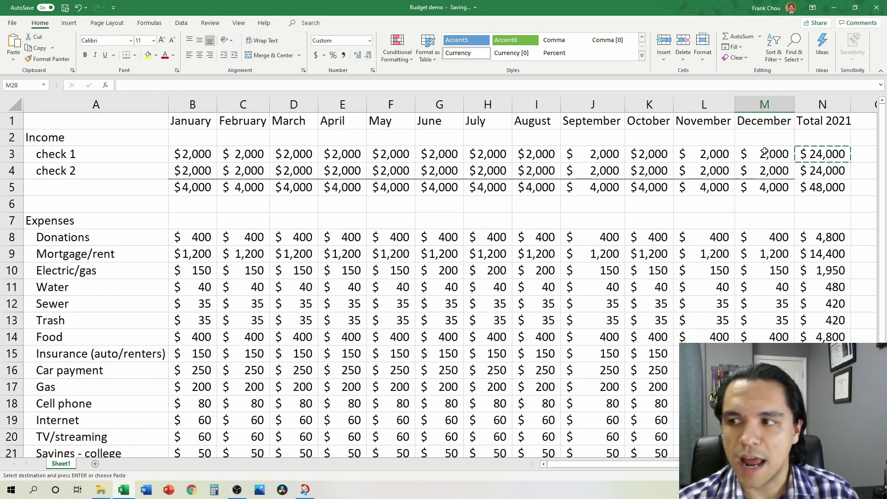
{"action": "left_click", "coordinate": [765, 153]}
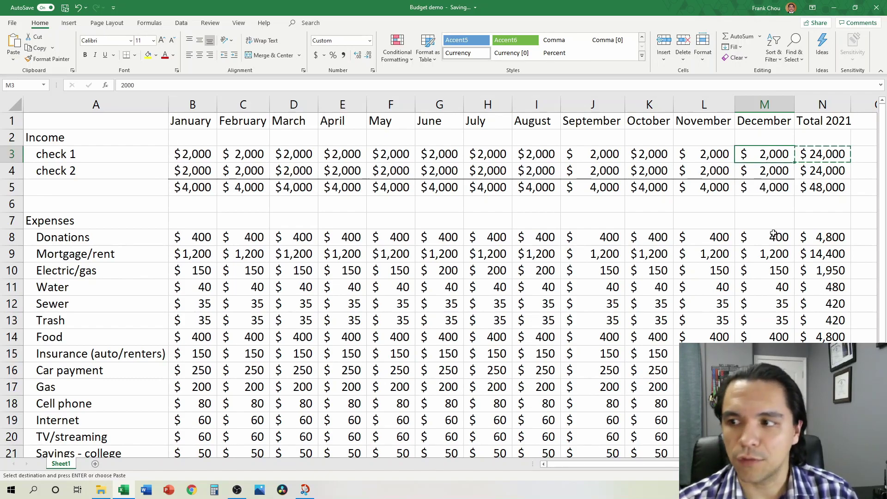
{"action": "scroll", "coordinate": [775, 225], "scroll_direction": "down", "scroll_amount": 8}
{"action": "left_click", "coordinate": [780, 187], "text": "shift"}
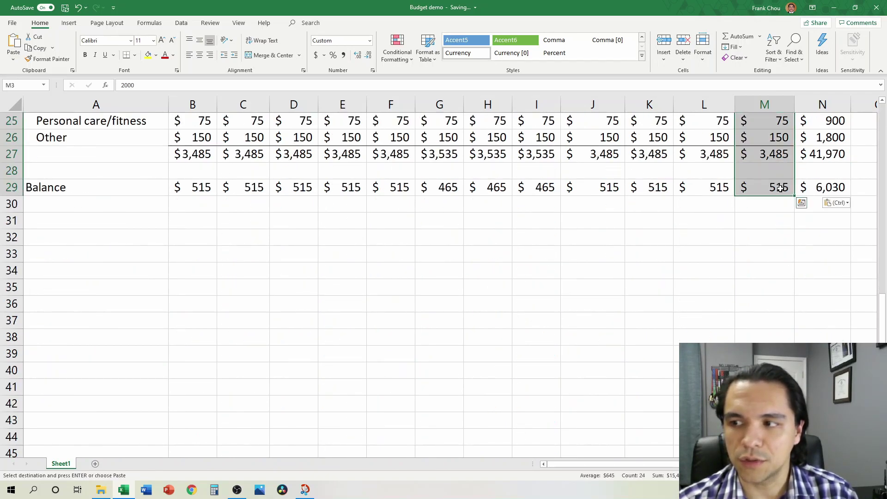
{"action": "scroll", "coordinate": [780, 187], "scroll_direction": "up", "scroll_amount": 6}
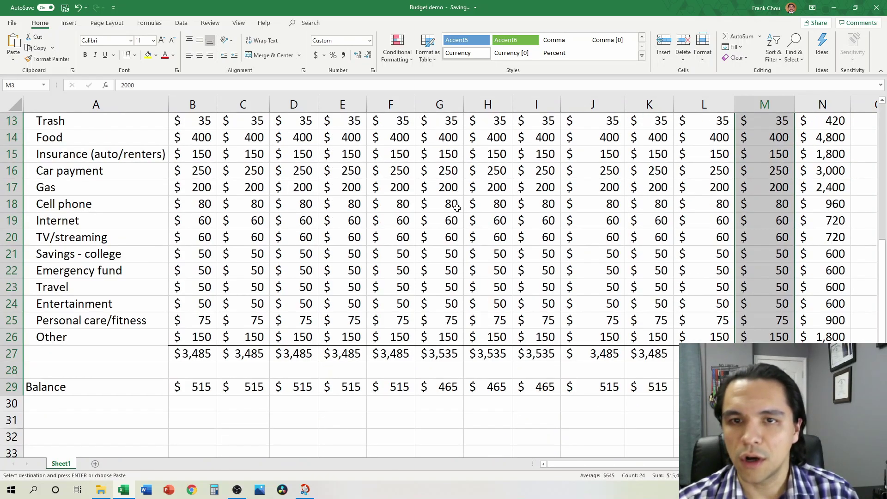
{"action": "left_click", "coordinate": [48, 59]}
{"action": "scroll", "coordinate": [596, 144], "scroll_direction": "up", "scroll_amount": 2}
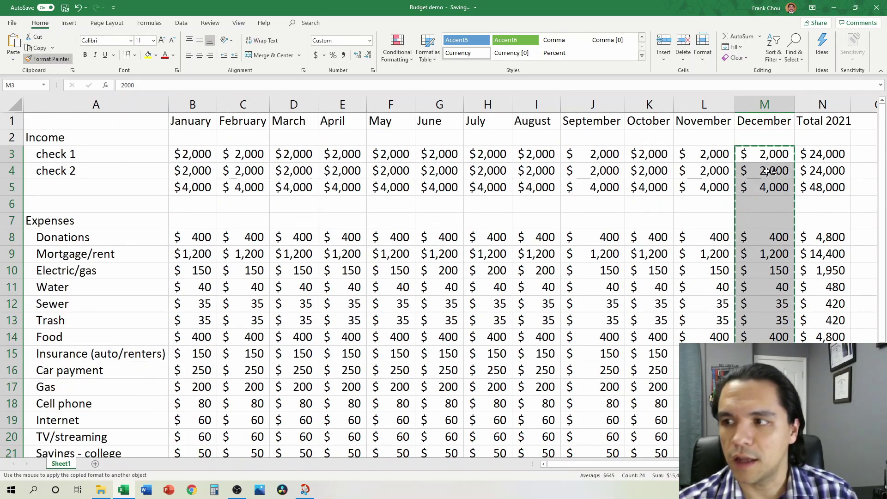
{"action": "left_click", "coordinate": [839, 153]}
{"action": "left_click", "coordinate": [764, 222]}
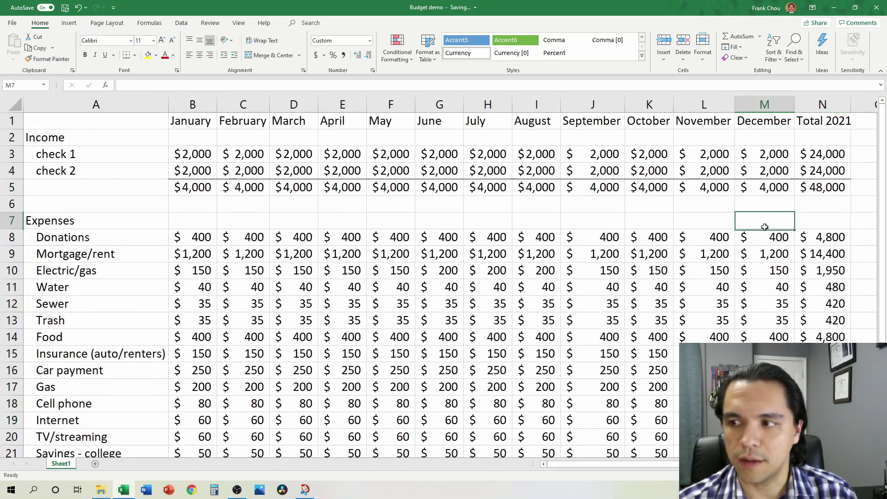
{"action": "scroll", "coordinate": [782, 239], "scroll_direction": "down", "scroll_amount": 4}
{"action": "scroll", "coordinate": [782, 239], "scroll_direction": "down", "scroll_amount": 4}
{"action": "scroll", "coordinate": [782, 239], "scroll_direction": "up", "scroll_amount": 8}
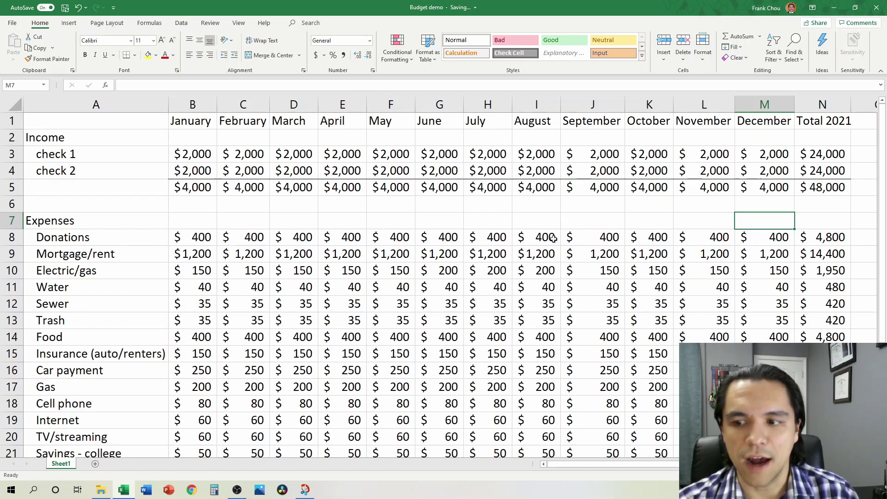
{"action": "scroll", "coordinate": [551, 233], "scroll_direction": "down", "scroll_amount": 3}
{"action": "scroll", "coordinate": [520, 247], "scroll_direction": "up", "scroll_amount": 3}
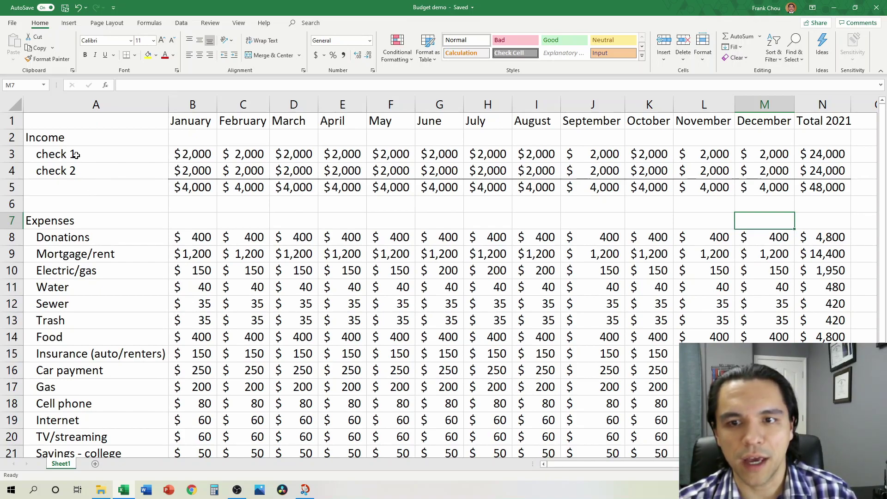
Group the check 1 and check 2 income rows (3 and 4) and collapse the group
{"action": "left_click_drag", "start_coordinate": [71, 154], "coordinate": [80, 172]}
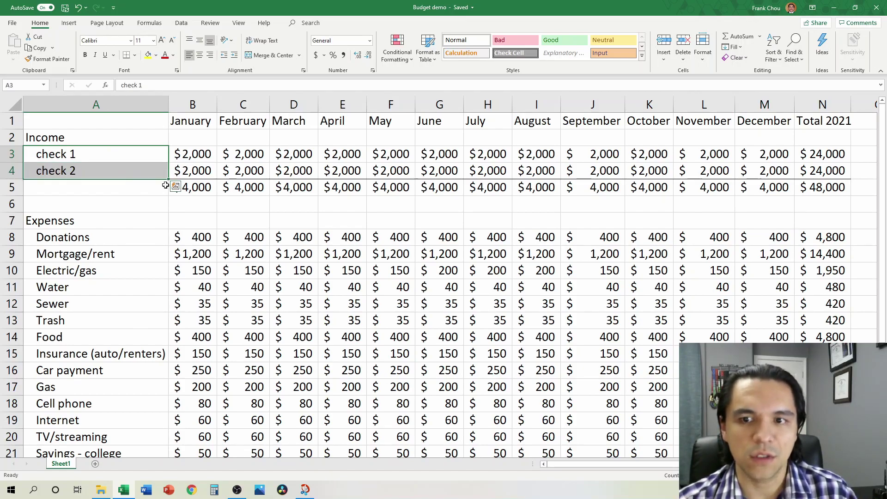
{"action": "key", "text": "ctrl+shift+Right"}
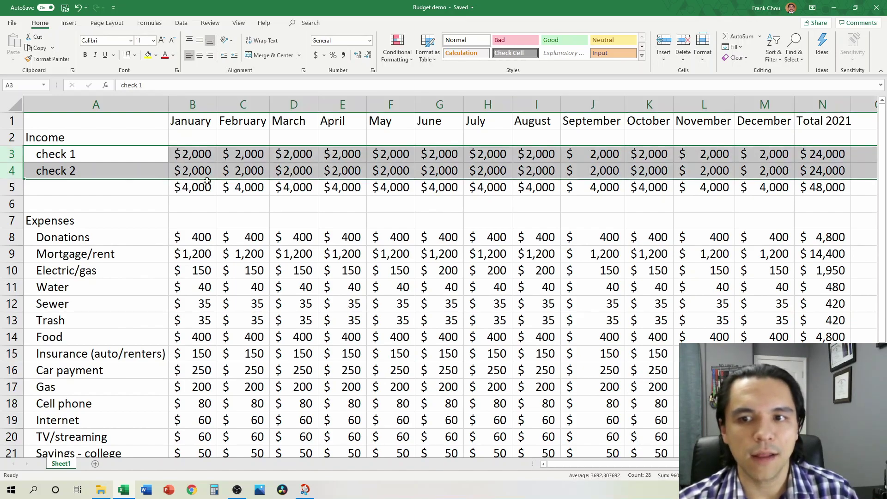
{"action": "left_click", "coordinate": [181, 23]}
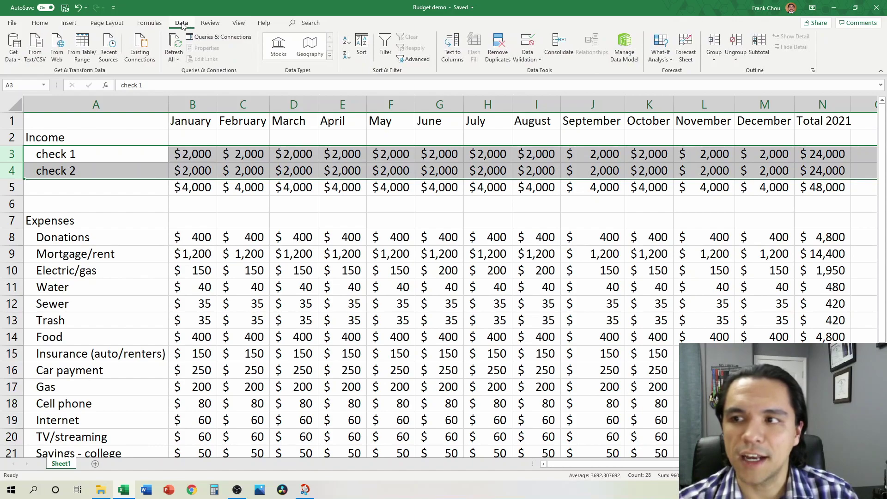
{"action": "left_click", "coordinate": [714, 41]}
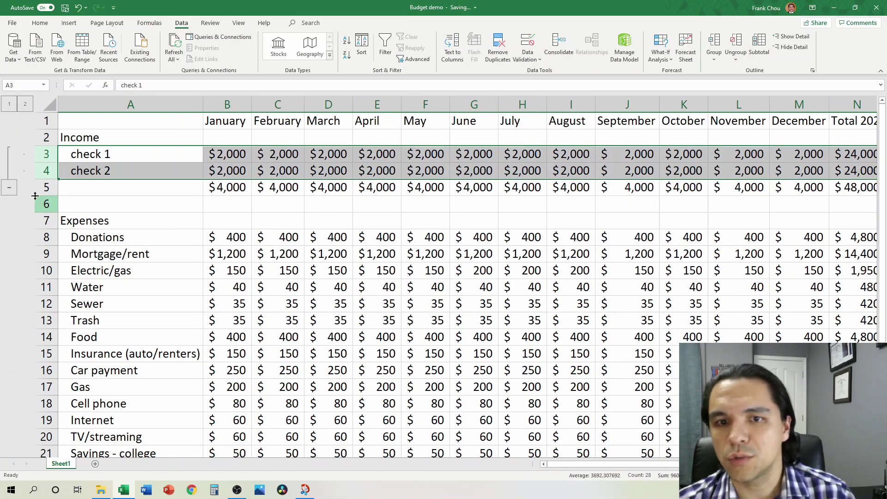
{"action": "left_click", "coordinate": [9, 187]}
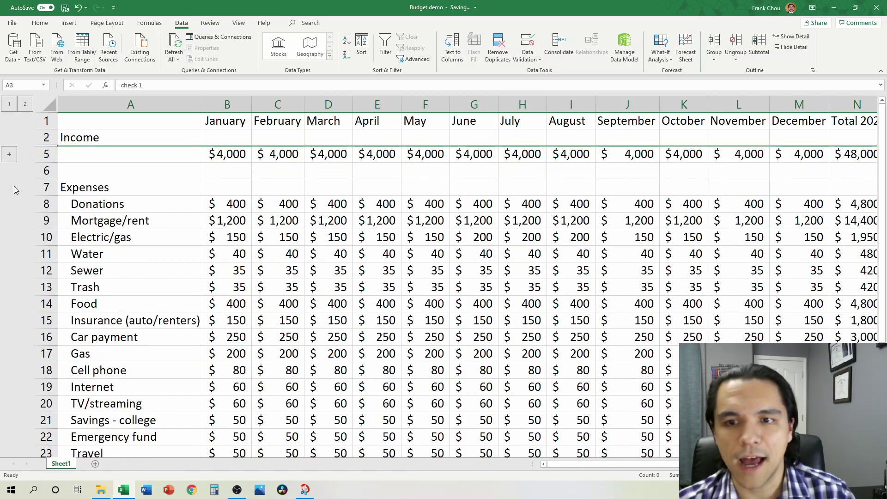
{"action": "left_click", "coordinate": [152, 140]}
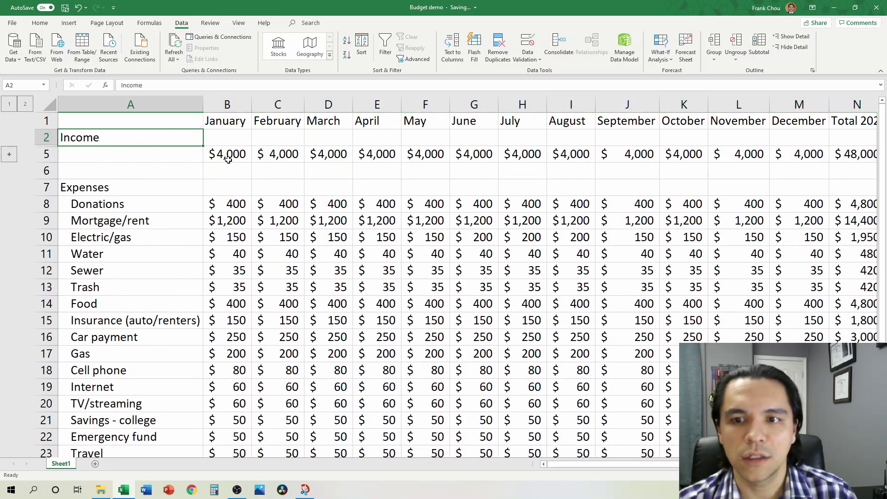
Group the expense rows from Donations to Other (rows 8 to 26) and collapse the group
{"action": "left_click_drag", "start_coordinate": [112, 204], "coordinate": [88, 404]}
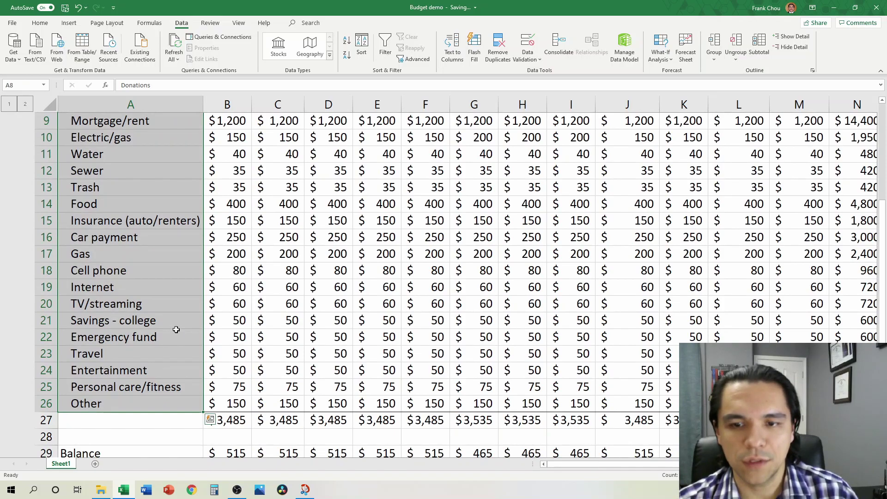
{"action": "key", "text": "ctrl+shift+Right"}
{"action": "left_click", "coordinate": [715, 42]}
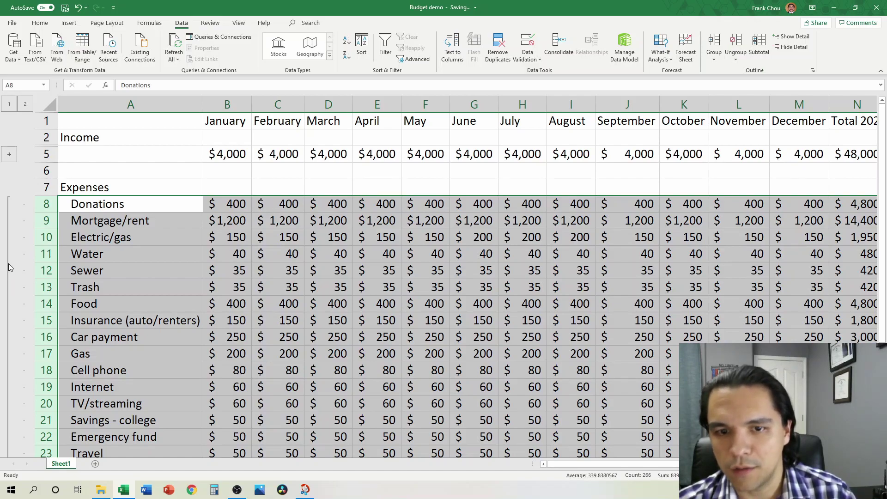
{"action": "left_click", "coordinate": [9, 268]}
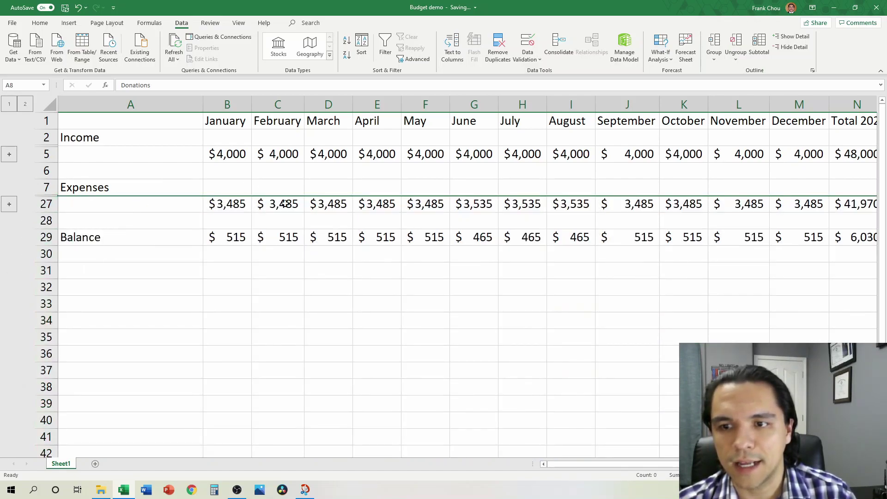
{"action": "left_click", "coordinate": [521, 202]}
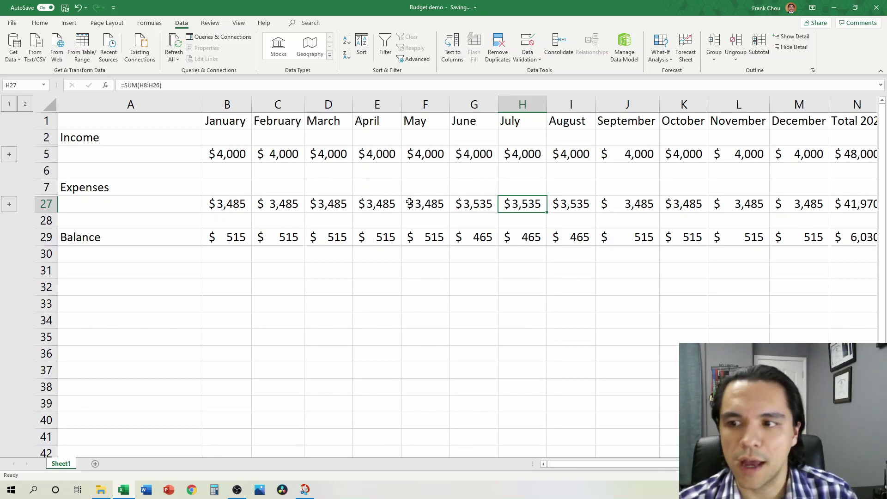
{"action": "left_click", "coordinate": [239, 154]}
{"action": "left_click", "coordinate": [236, 203]}
{"action": "left_click", "coordinate": [232, 235]}
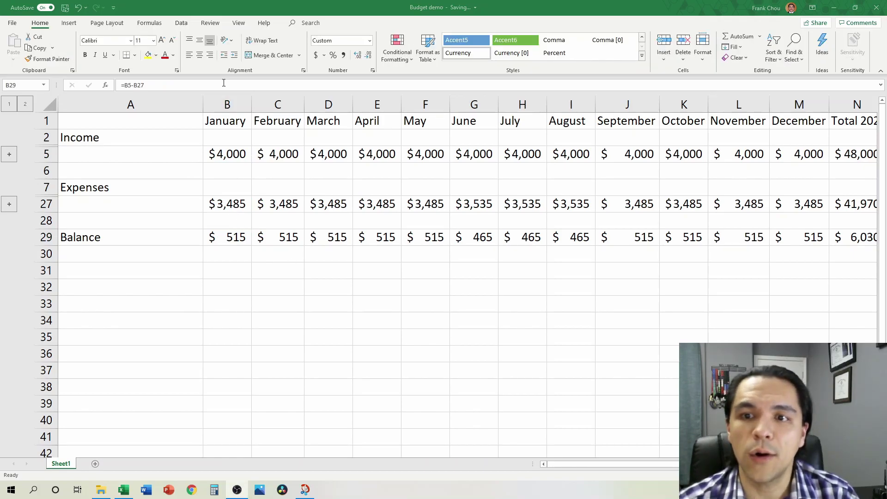
Group the January to December columns (B to M) and collapse the group
{"action": "left_click_drag", "start_coordinate": [239, 110], "coordinate": [800, 100]}
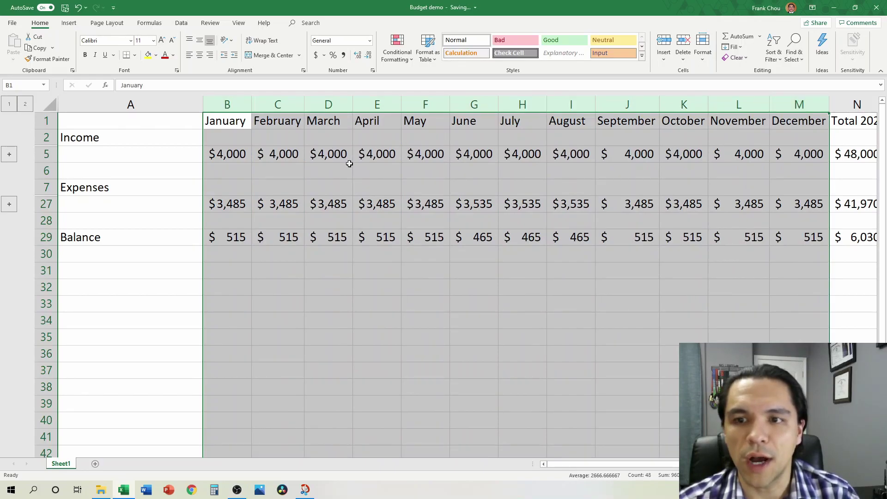
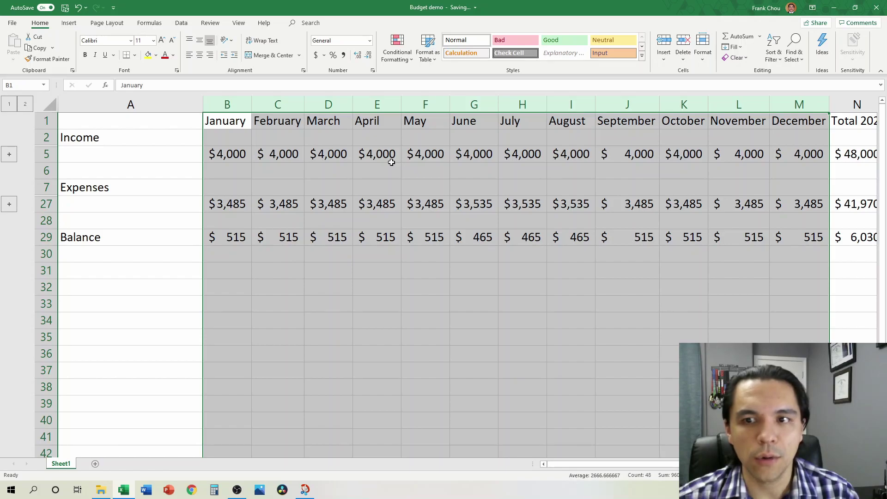
{"action": "key", "text": "shift+alt+Right"}
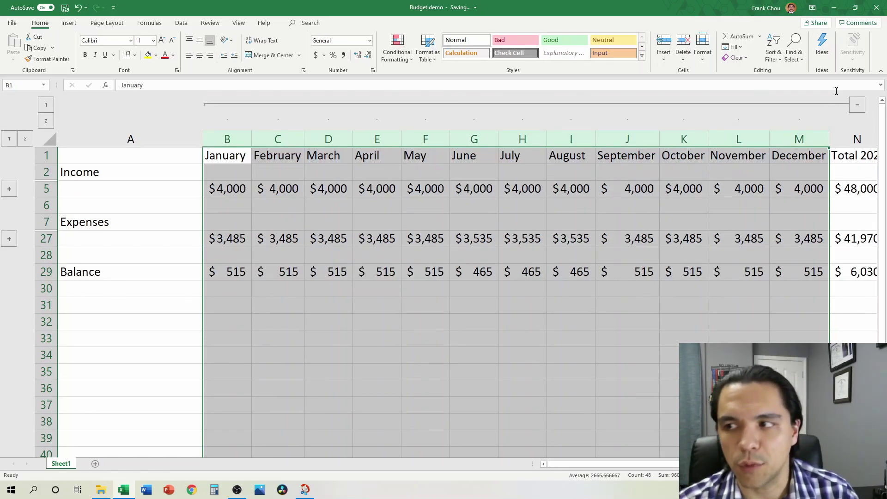
{"action": "left_click", "coordinate": [858, 104]}
{"action": "left_click_drag", "start_coordinate": [384, 188], "coordinate": [382, 176]}
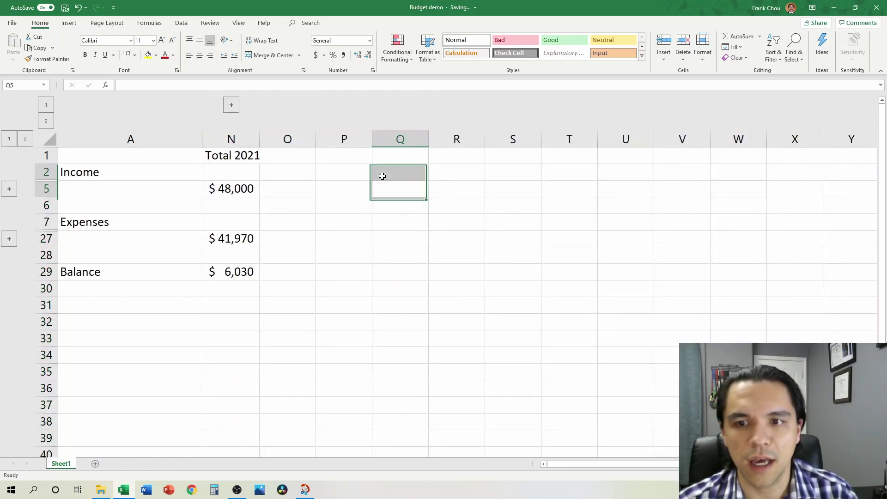
Autofit the width of the Total 2021 column and expand the grouped expense rows
{"action": "double_click", "coordinate": [260, 134]}
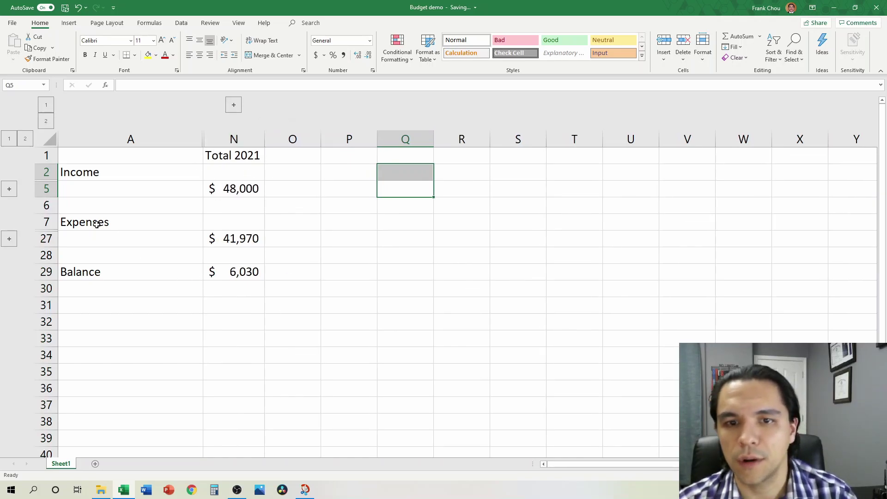
{"action": "left_click", "coordinate": [9, 239]}
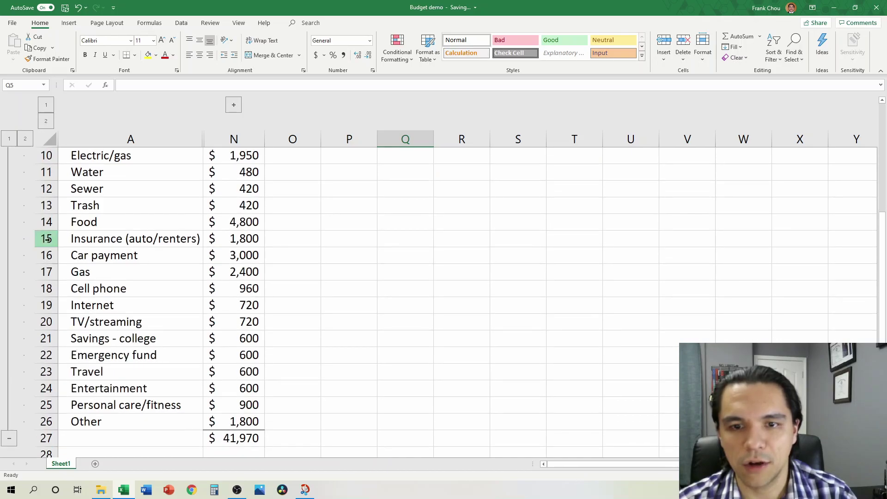
{"action": "scroll", "coordinate": [228, 277], "scroll_direction": "up", "scroll_amount": 3}
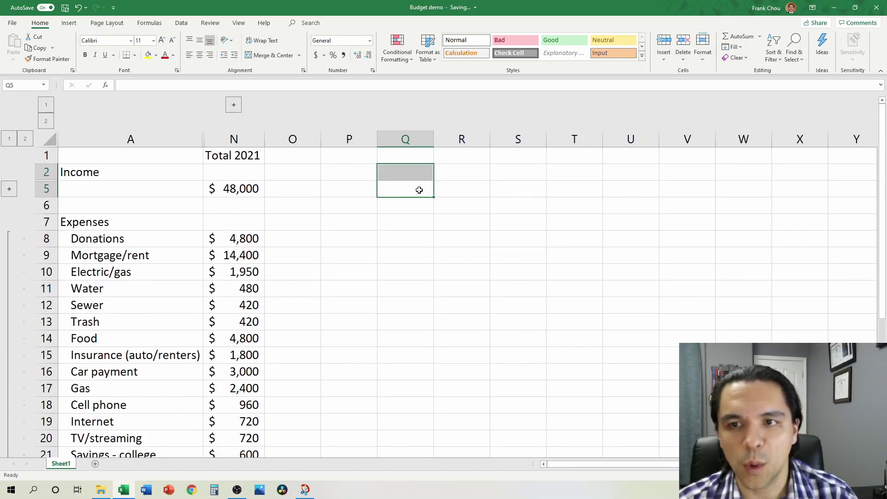
Insert a 2-D pie chart from the expenses table and place it beside the Total 2021 column, starting in column O
{"action": "left_click", "coordinate": [125, 244]}
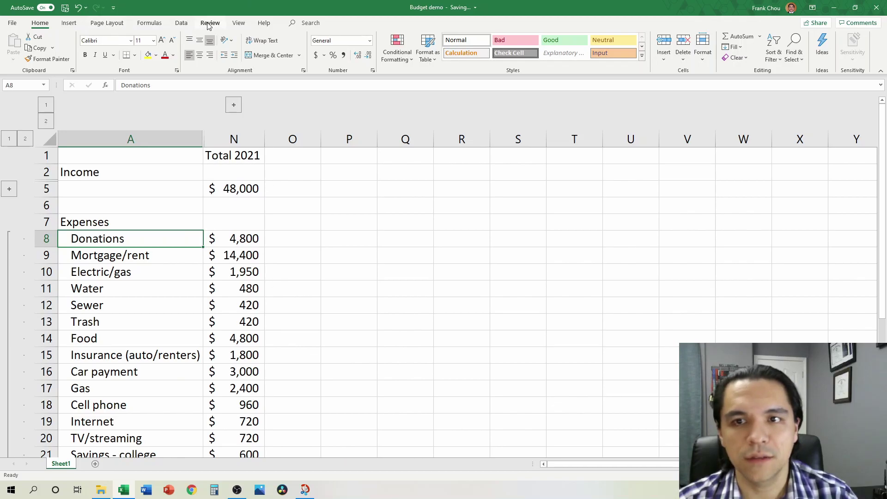
{"action": "left_click", "coordinate": [69, 23]}
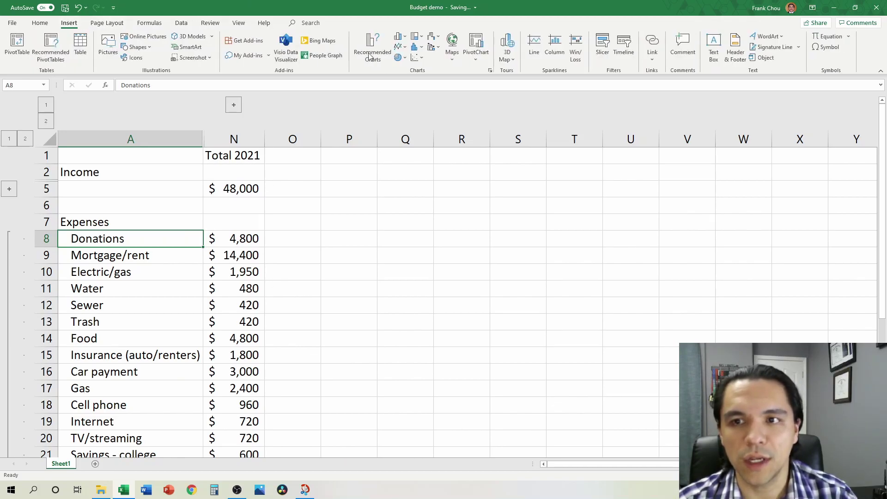
{"action": "left_click", "coordinate": [397, 58]}
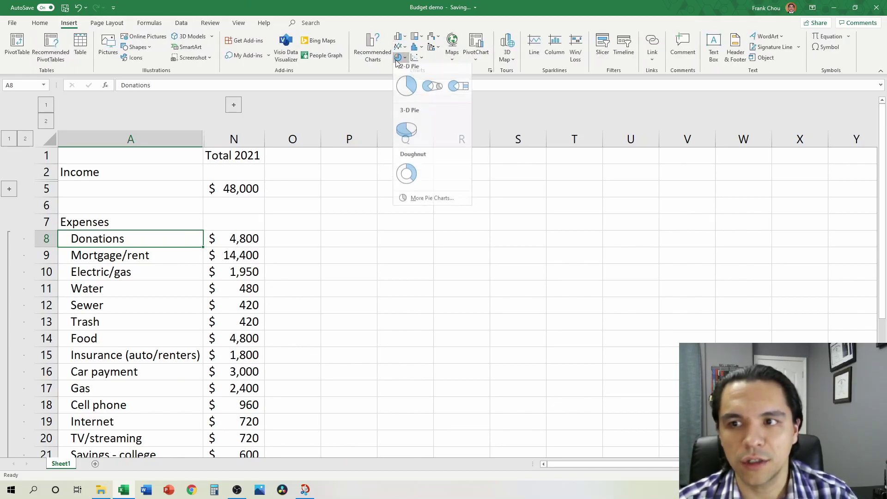
{"action": "left_click", "coordinate": [407, 94]}
{"action": "left_click_drag", "start_coordinate": [315, 239], "coordinate": [366, 222]}
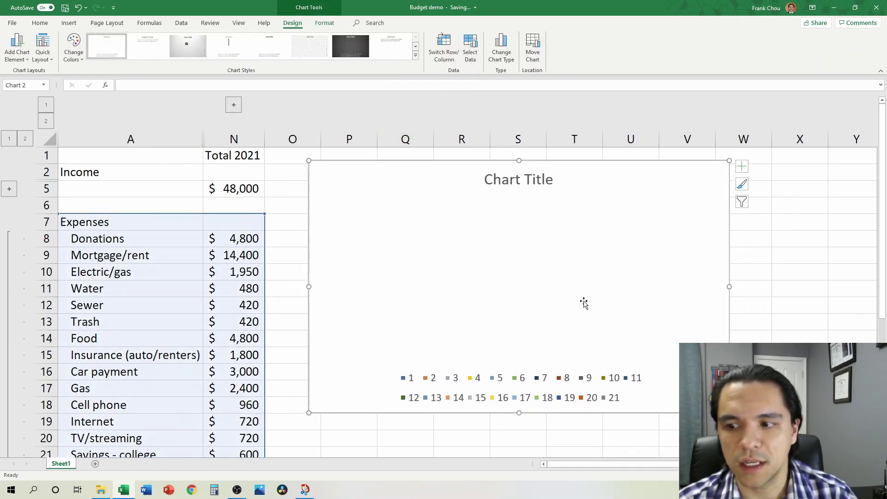
Reduce the pie chart's data range to the expense items Donations through Other, rows 8 to 26, without the heading and total rows
{"action": "scroll", "coordinate": [531, 319], "scroll_direction": "down", "scroll_amount": 2}
{"action": "scroll", "coordinate": [308, 346], "scroll_direction": "down", "scroll_amount": 3}
{"action": "scroll", "coordinate": [341, 313], "scroll_direction": "up", "scroll_amount": 5}
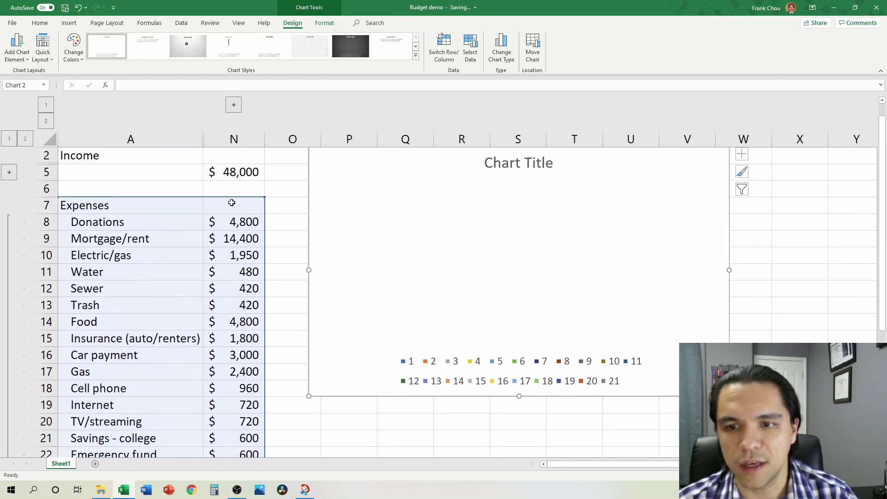
{"action": "left_click_drag", "start_coordinate": [264, 197], "coordinate": [265, 217]}
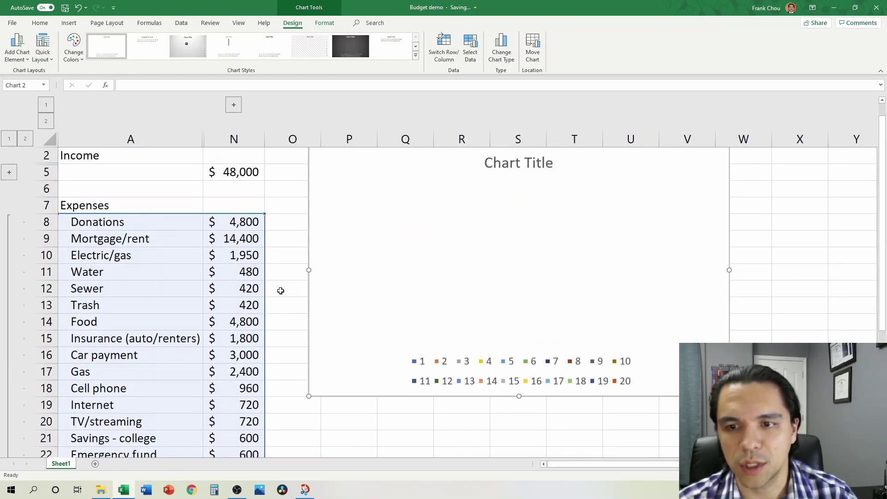
{"action": "scroll", "coordinate": [281, 290], "scroll_direction": "down", "scroll_amount": 4}
{"action": "left_click_drag", "start_coordinate": [262, 380], "coordinate": [262, 363]}
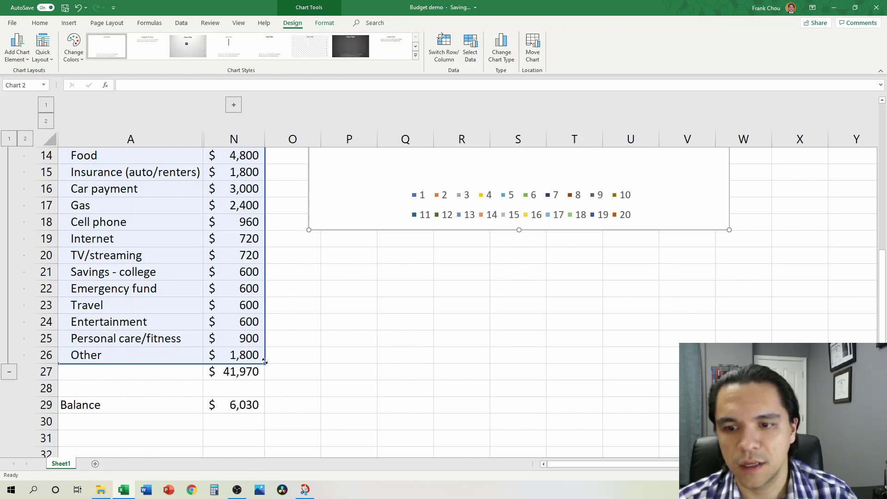
{"action": "scroll", "coordinate": [323, 291], "scroll_direction": "up", "scroll_amount": 3}
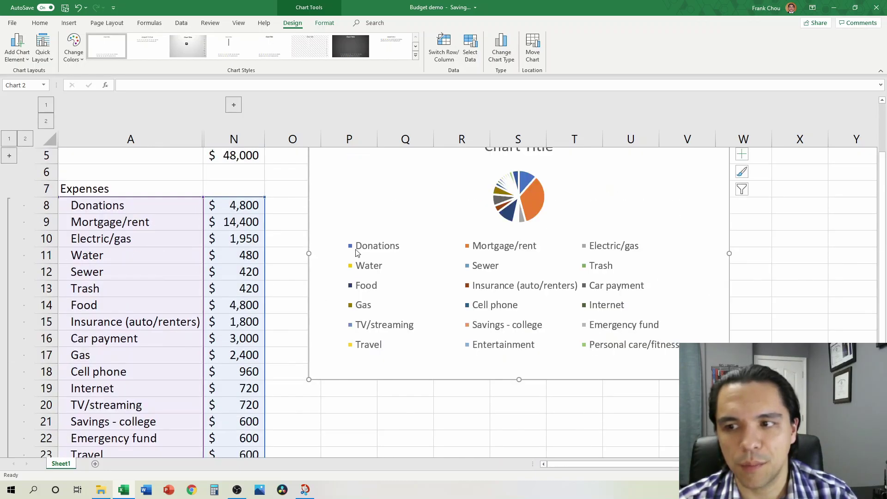
{"action": "scroll", "coordinate": [351, 258], "scroll_direction": "down", "scroll_amount": 1}
{"action": "scroll", "coordinate": [310, 266], "scroll_direction": "up", "scroll_amount": 2}
{"action": "scroll", "coordinate": [310, 267], "scroll_direction": "up", "scroll_amount": 1}
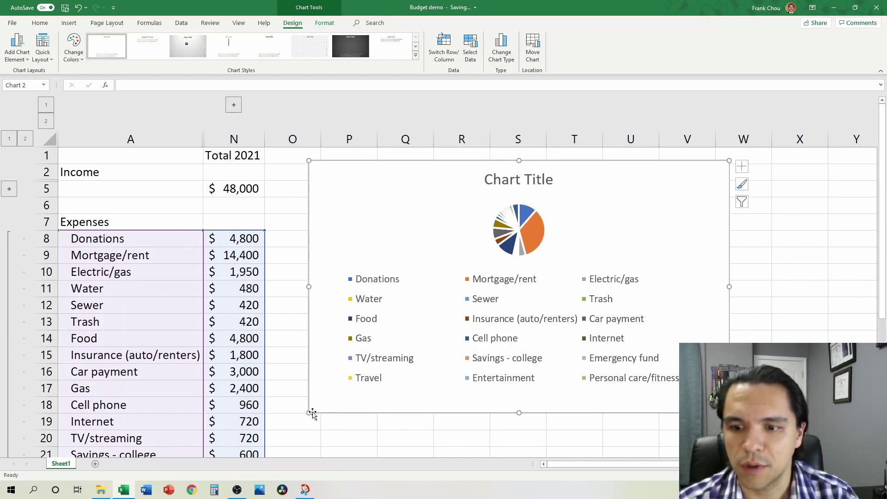
Enlarge the pie chart so it spans columns O to X and rows 1 to 23, with every slice and legend entry fitting
{"action": "left_click_drag", "start_coordinate": [312, 414], "coordinate": [281, 484]}
{"action": "scroll", "coordinate": [780, 307], "scroll_direction": "down", "scroll_amount": 1}
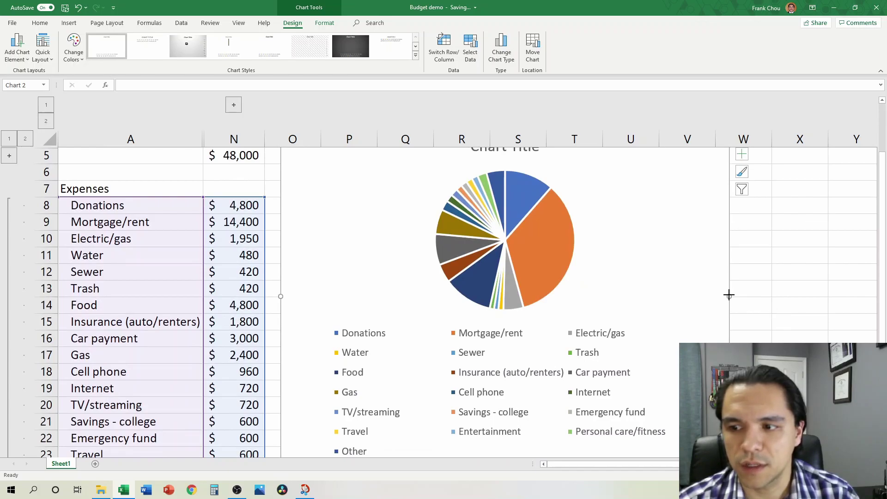
{"action": "left_click_drag", "start_coordinate": [729, 295], "coordinate": [818, 295]}
{"action": "scroll", "coordinate": [764, 301], "scroll_direction": "up", "scroll_amount": 1}
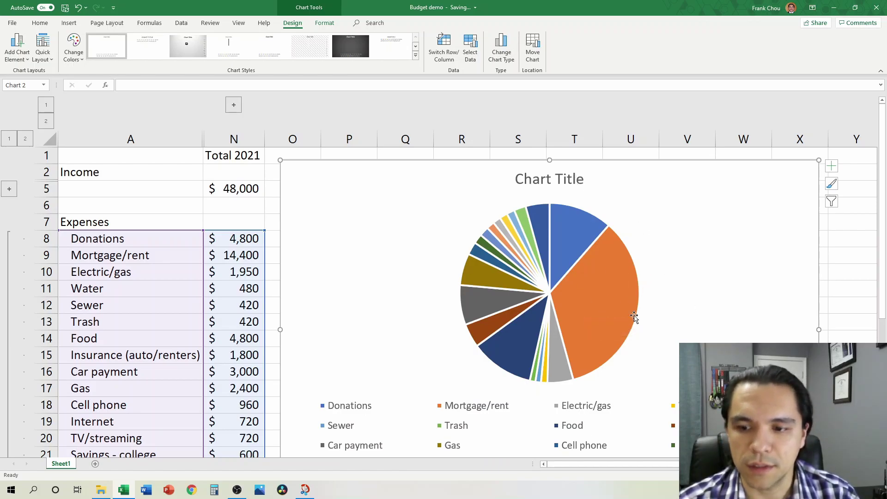
{"action": "scroll", "coordinate": [656, 316], "scroll_direction": "down", "scroll_amount": 3}
{"action": "mouse_move", "coordinate": [576, 181]}
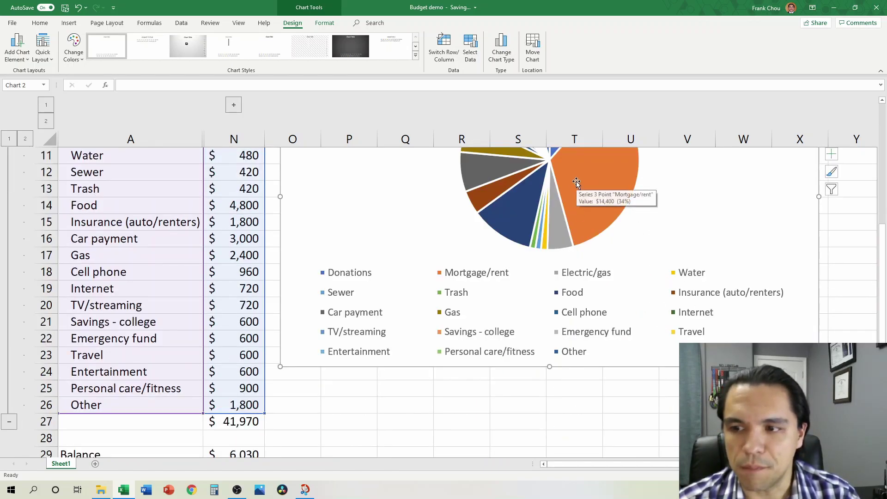
{"action": "scroll", "coordinate": [318, 289], "scroll_direction": "up", "scroll_amount": 2}
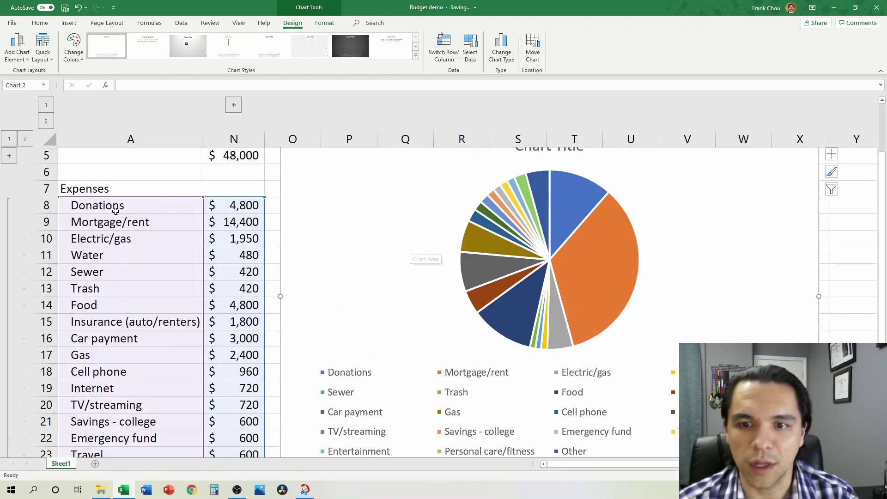
{"action": "scroll", "coordinate": [502, 253], "scroll_direction": "up", "scroll_amount": 1}
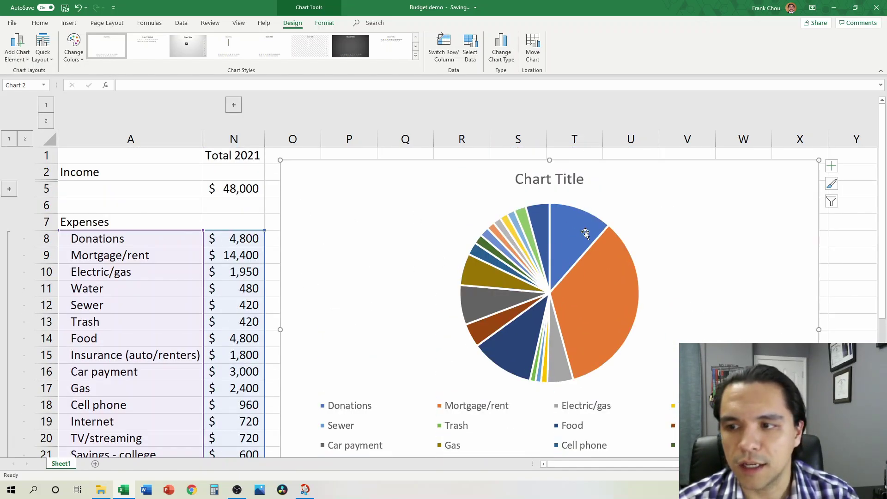
Replace the pie chart's placeholder title with "Expenses 2021"
{"action": "left_click", "coordinate": [565, 179]}
{"action": "left_click", "coordinate": [552, 179]}
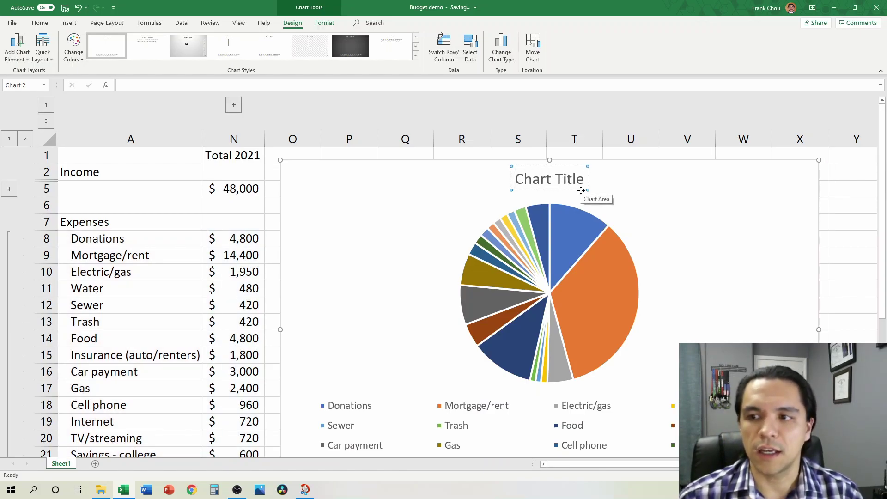
{"action": "key", "text": "ctrl+shift+Right"}
{"action": "key", "text": "ctrl+shift+Right"}
{"action": "type", "text": "E"}
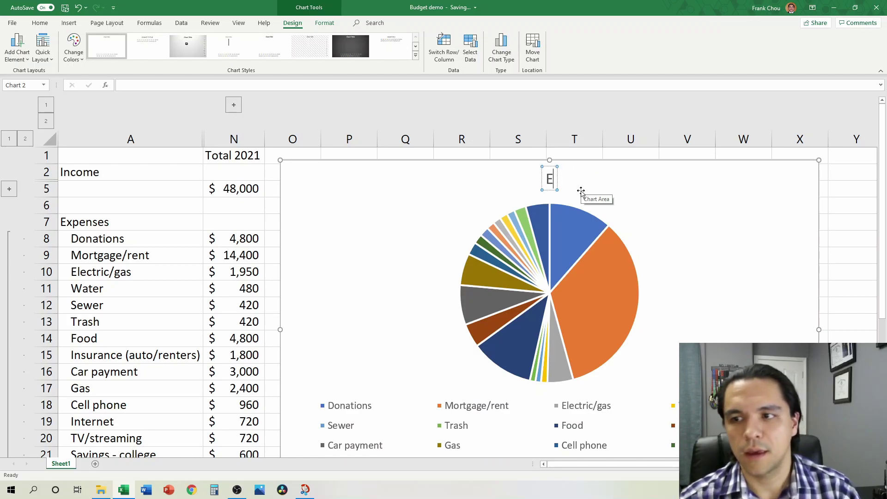
{"action": "type", "text": "xpenses 2021"}
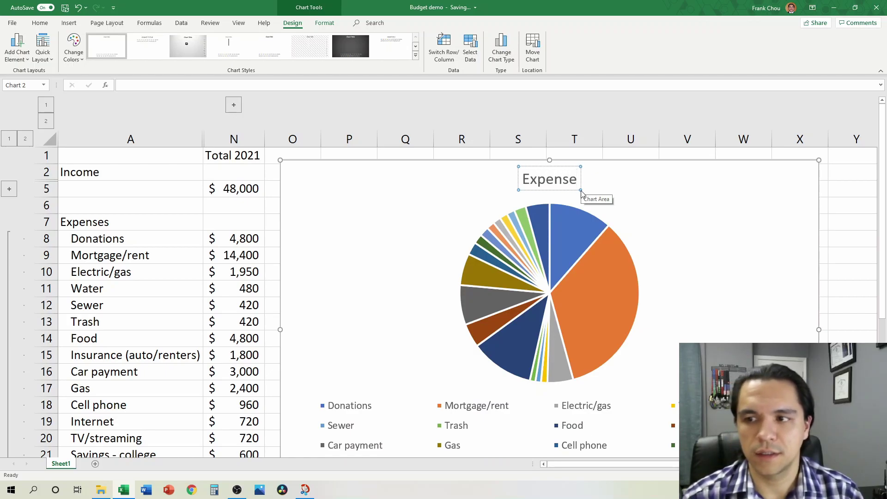
{"action": "left_click", "coordinate": [700, 236]}
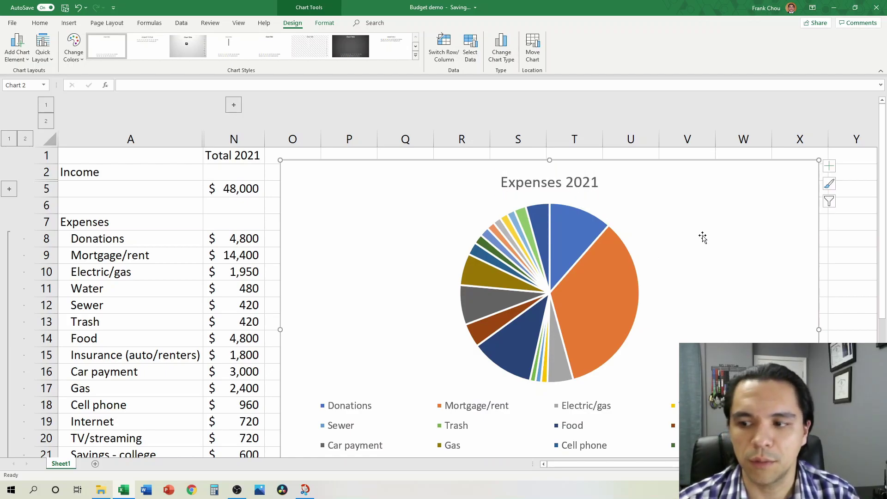
Add data labels to the slices of the Expenses 2021 pie chart
{"action": "left_click", "coordinate": [597, 326]}
{"action": "right_click", "coordinate": [600, 311]}
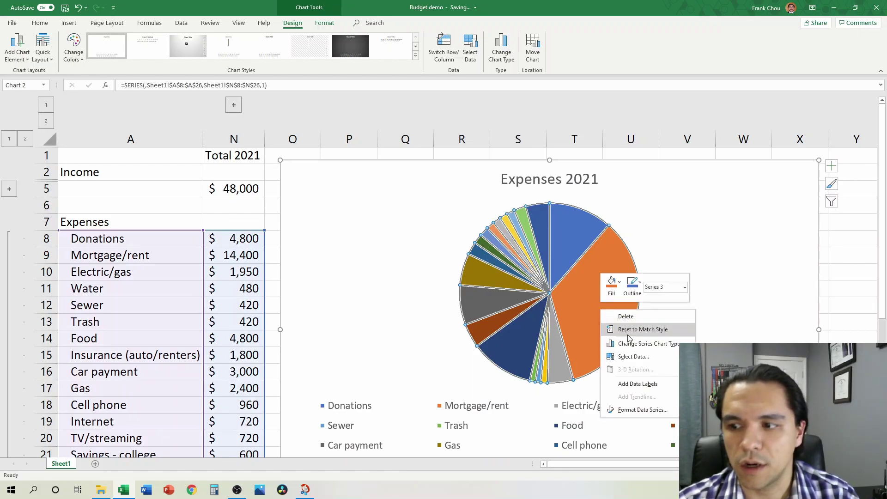
{"action": "left_click", "coordinate": [641, 385]}
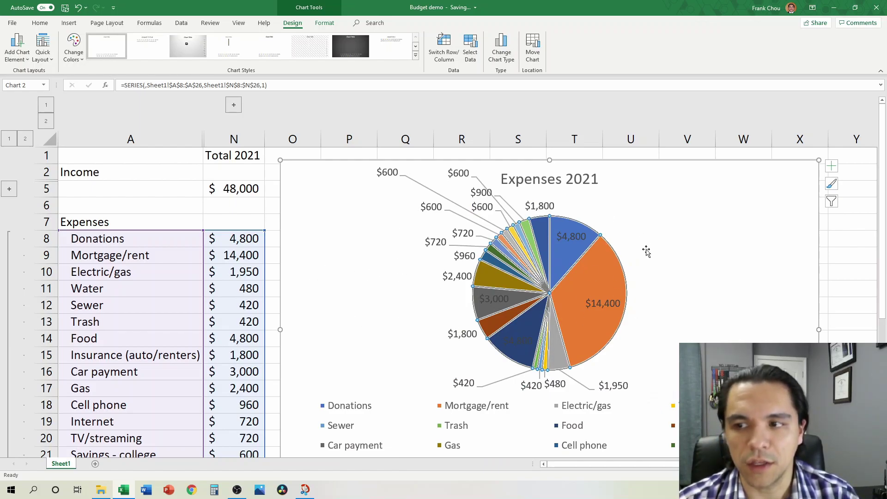
Shorten the pie chart from its upper edge and place it beside the expense items, spanning about rows 10 to 25
{"action": "left_click_drag", "start_coordinate": [281, 160], "coordinate": [288, 244]}
{"action": "scroll", "coordinate": [371, 264], "scroll_direction": "down", "scroll_amount": 3}
{"action": "scroll", "coordinate": [375, 254], "scroll_direction": "down", "scroll_amount": 1}
{"action": "scroll", "coordinate": [361, 250], "scroll_direction": "up", "scroll_amount": 2}
{"action": "left_click_drag", "start_coordinate": [307, 212], "coordinate": [301, 240]}
{"action": "left_click", "coordinate": [274, 221]}
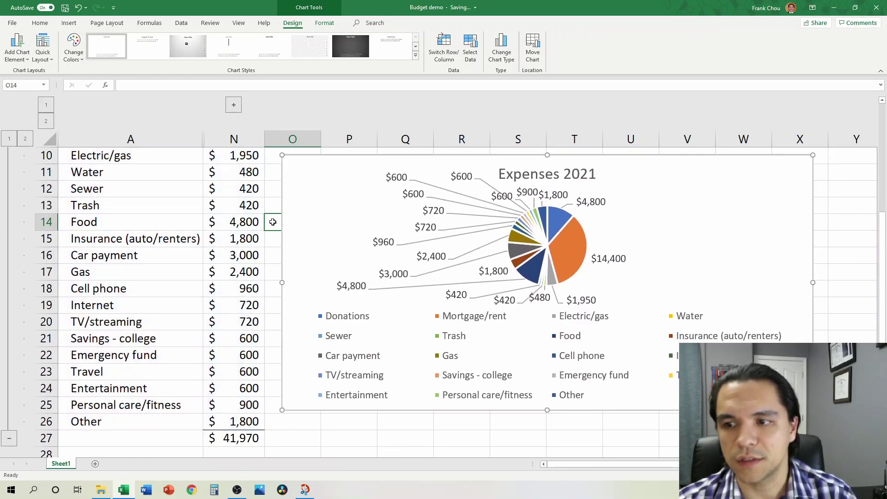
{"action": "scroll", "coordinate": [194, 362], "scroll_direction": "up", "scroll_amount": 2}
{"action": "scroll", "coordinate": [20, 406], "scroll_direction": "down", "scroll_amount": 3}
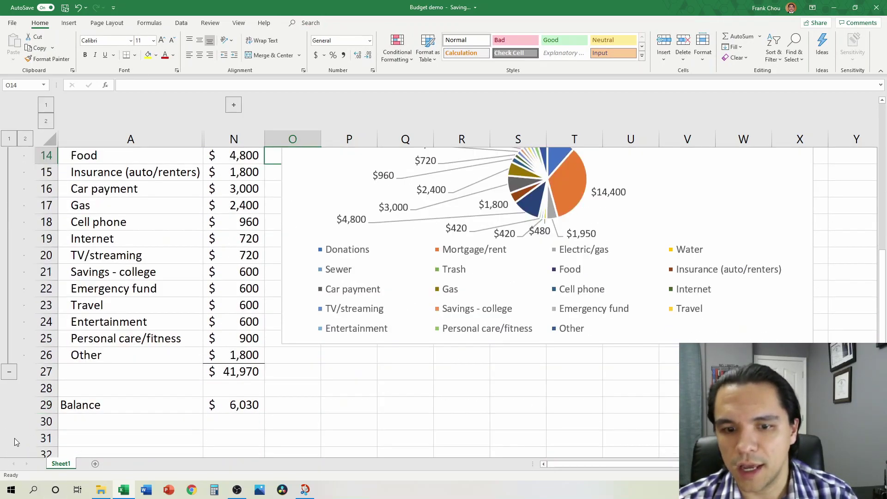
Collapse the grouped expense rows and expand the January to December columns
{"action": "left_click", "coordinate": [9, 372]}
{"action": "scroll", "coordinate": [16, 370], "scroll_direction": "up", "scroll_amount": 2}
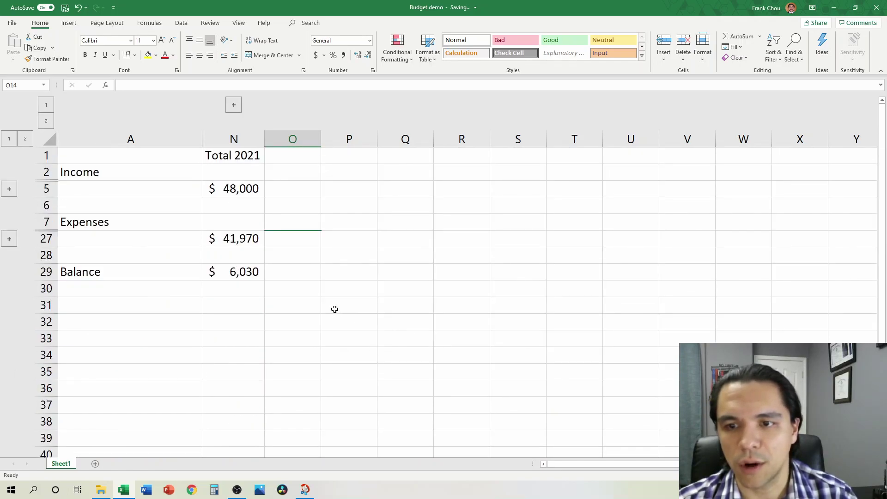
{"action": "left_click", "coordinate": [325, 209]}
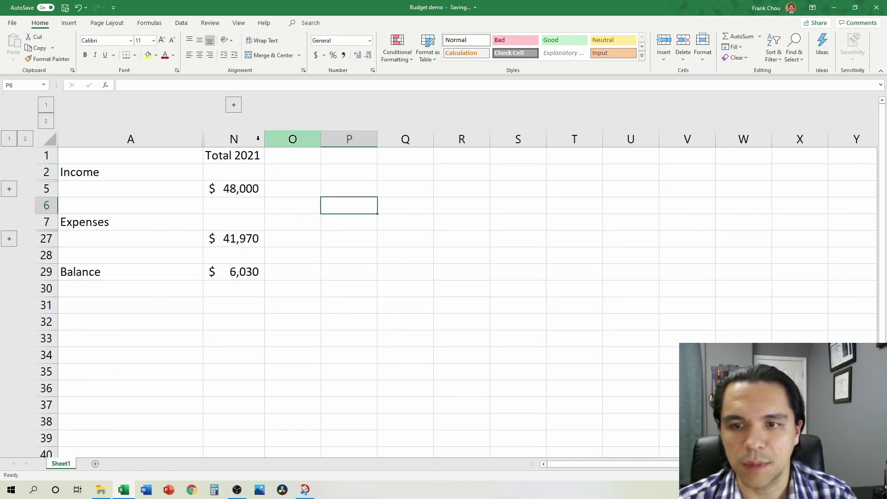
{"action": "left_click", "coordinate": [234, 105]}
{"action": "left_click_drag", "start_coordinate": [600, 463], "coordinate": [570, 464]}
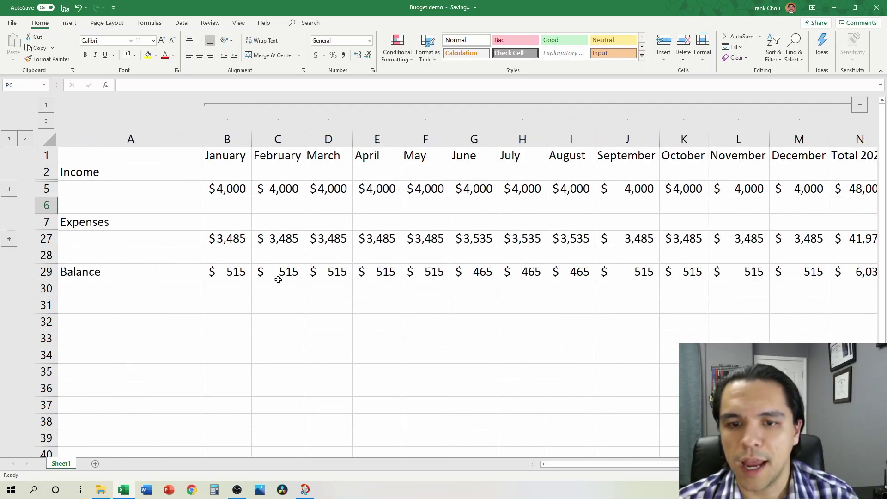
Insert a line chart of the Balance row and place it below the table, starting at row 31
{"action": "left_click_drag", "start_coordinate": [96, 275], "coordinate": [528, 248]}
{"action": "left_click_drag", "start_coordinate": [657, 464], "coordinate": [479, 453]}
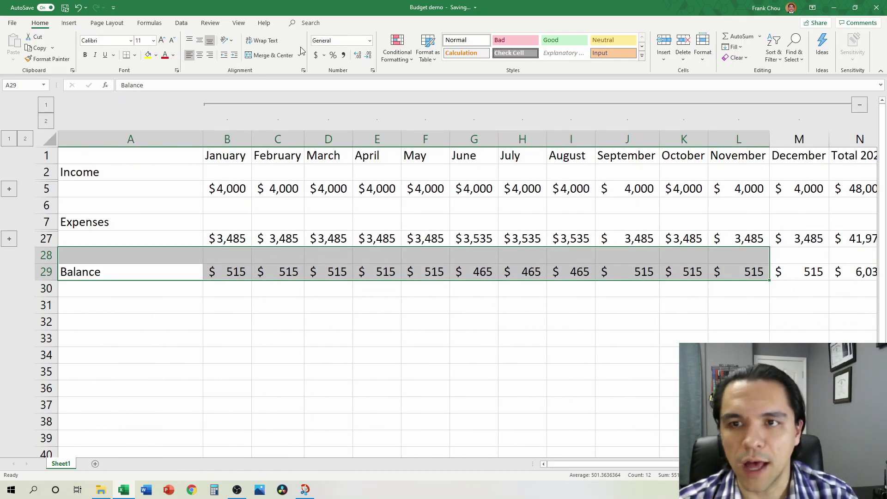
{"action": "left_click", "coordinate": [134, 276]}
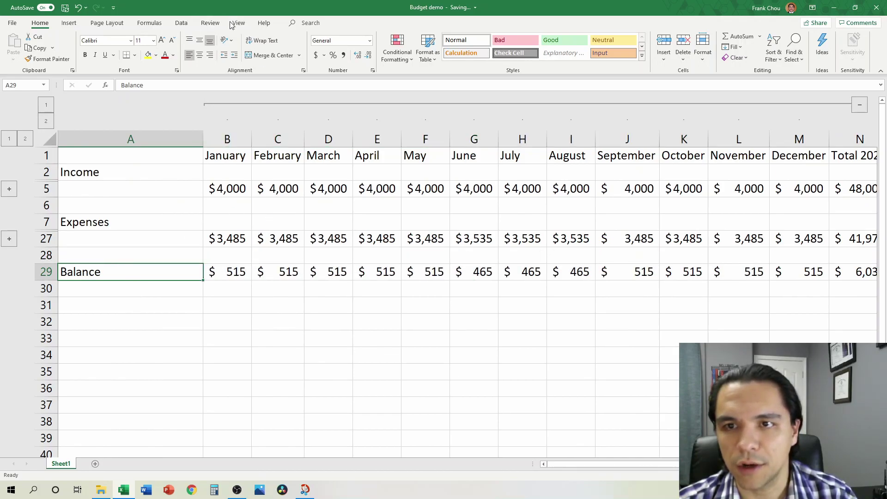
{"action": "left_click", "coordinate": [69, 23]}
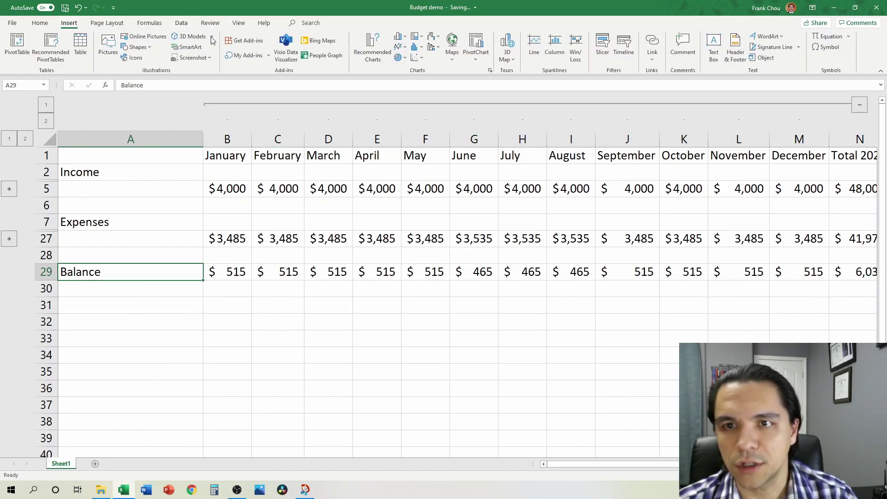
{"action": "left_click", "coordinate": [399, 46]}
{"action": "left_click", "coordinate": [408, 74]}
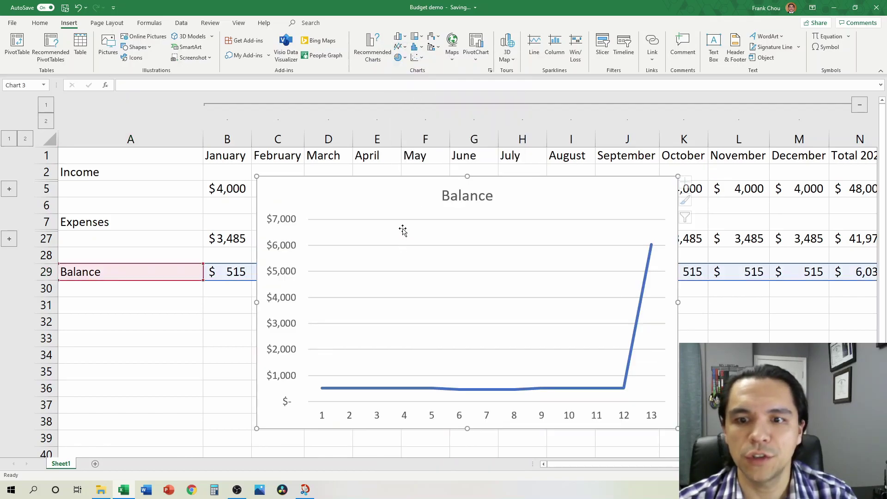
{"action": "left_click_drag", "start_coordinate": [390, 206], "coordinate": [350, 310]}
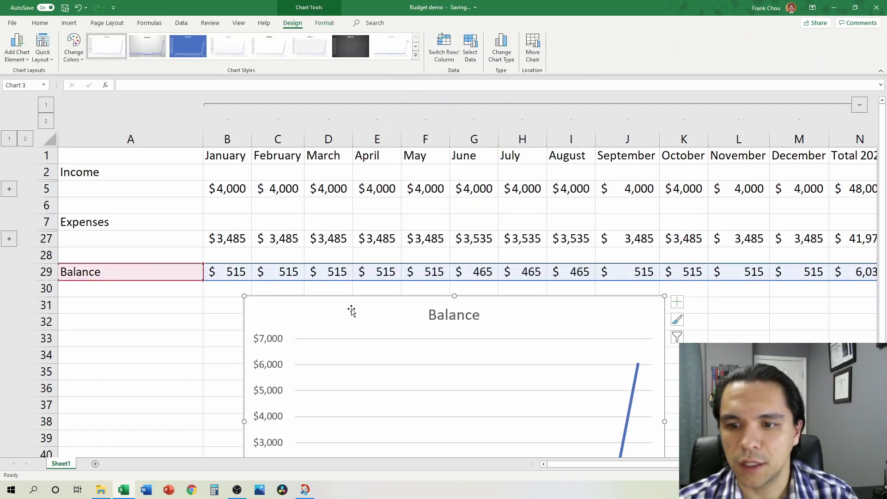
Reduce the Balance line chart's data range to January through December (B29:M29), leaving out the Total 2021 column
{"action": "scroll", "coordinate": [461, 333], "scroll_direction": "down", "scroll_amount": 3}
{"action": "left_click_drag", "start_coordinate": [682, 464], "coordinate": [702, 464]}
{"action": "scroll", "coordinate": [742, 238], "scroll_direction": "up", "scroll_amount": 2}
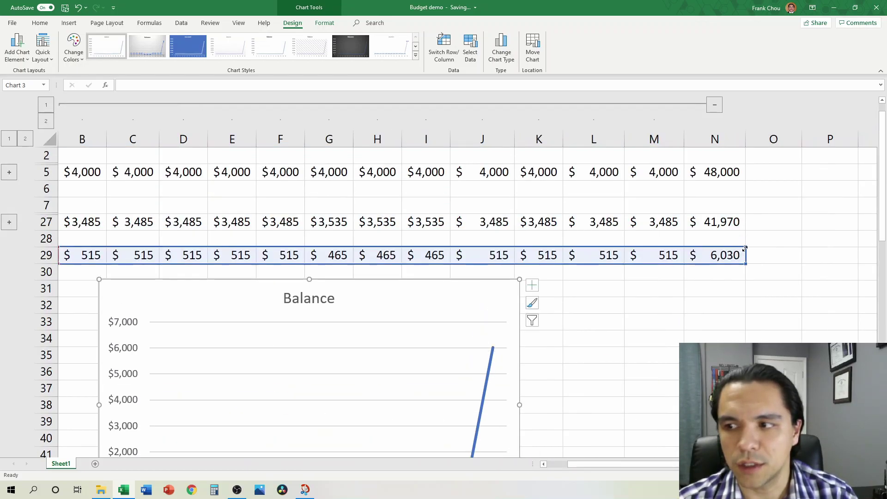
{"action": "left_click_drag", "start_coordinate": [704, 252], "coordinate": [682, 255]}
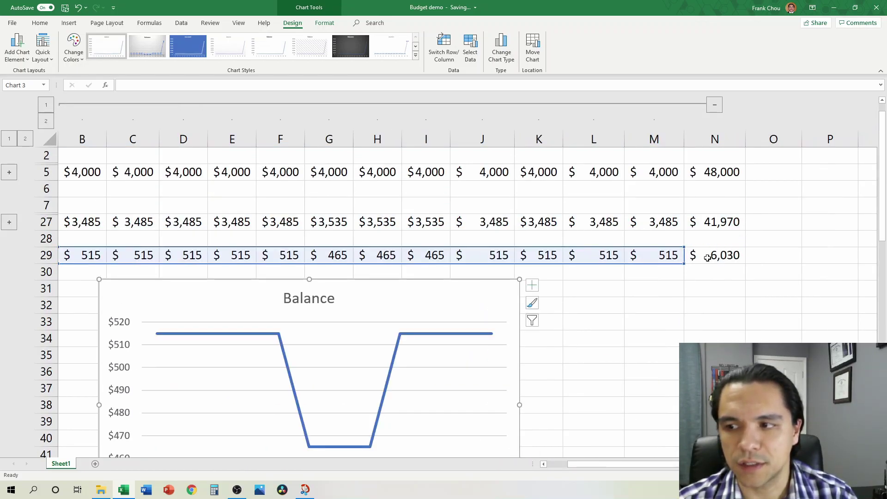
{"action": "scroll", "coordinate": [727, 254], "scroll_direction": "up", "scroll_amount": 1}
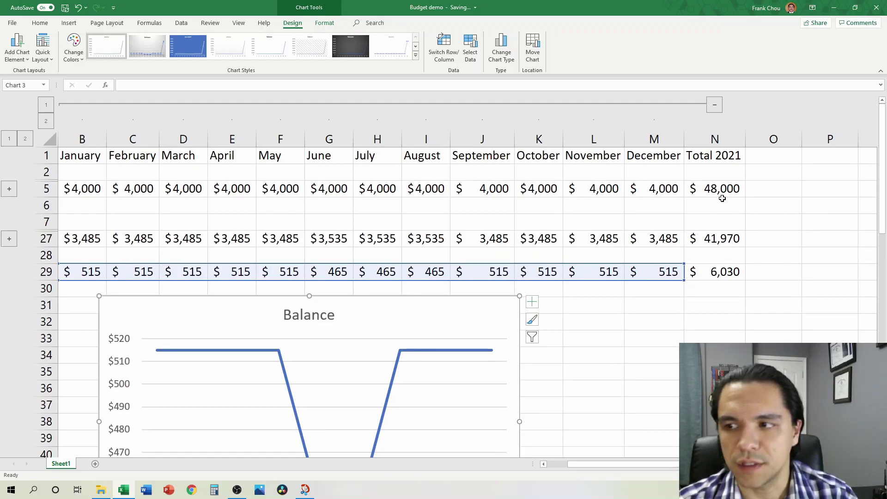
{"action": "scroll", "coordinate": [462, 303], "scroll_direction": "down", "scroll_amount": 3}
{"action": "scroll", "coordinate": [415, 260], "scroll_direction": "up", "scroll_amount": 1}
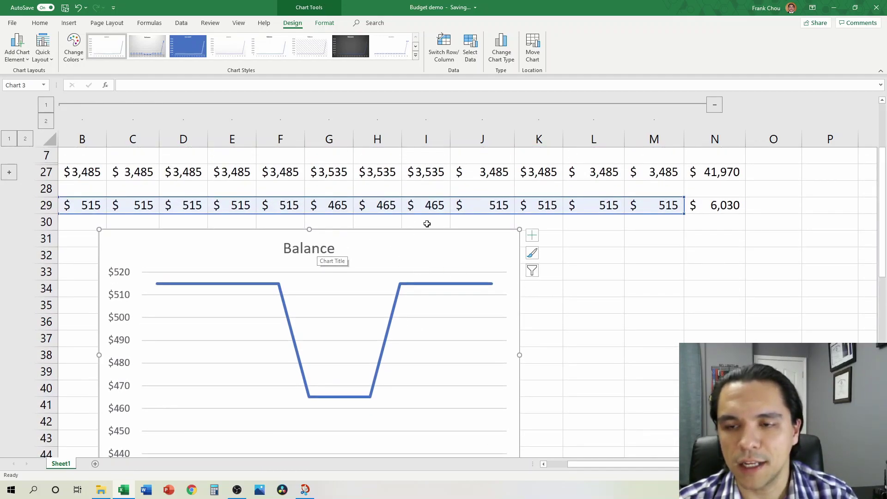
Move the Balance line chart down to start at row 33, leaving free rows under the Balance row
{"action": "left_click_drag", "start_coordinate": [642, 464], "coordinate": [480, 465]}
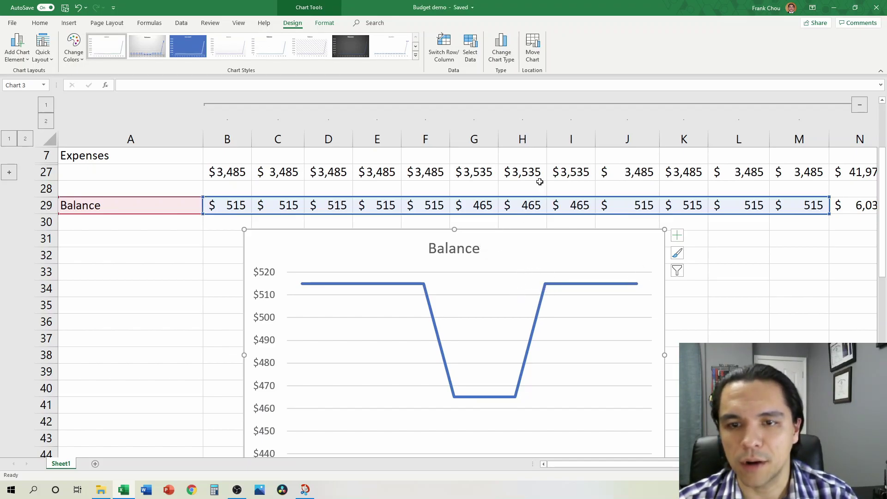
{"action": "scroll", "coordinate": [594, 307], "scroll_direction": "down", "scroll_amount": 2}
{"action": "scroll", "coordinate": [594, 312], "scroll_direction": "up", "scroll_amount": 2}
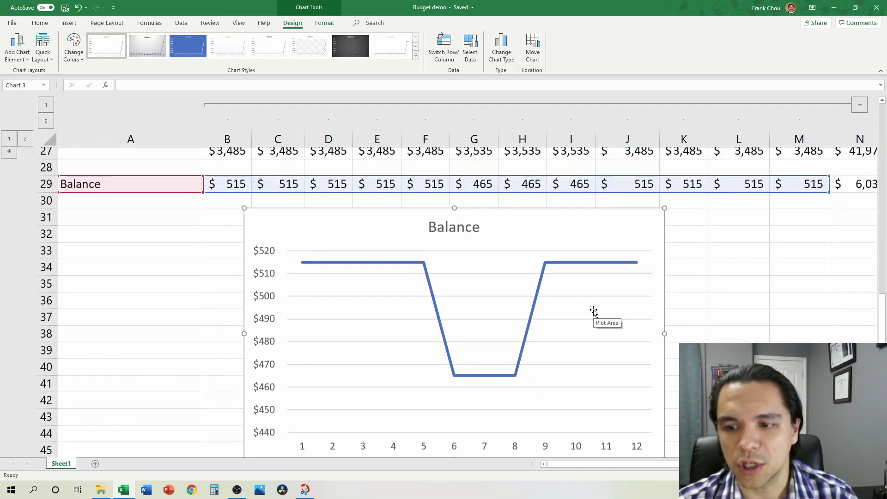
{"action": "left_click_drag", "start_coordinate": [524, 242], "coordinate": [521, 275]}
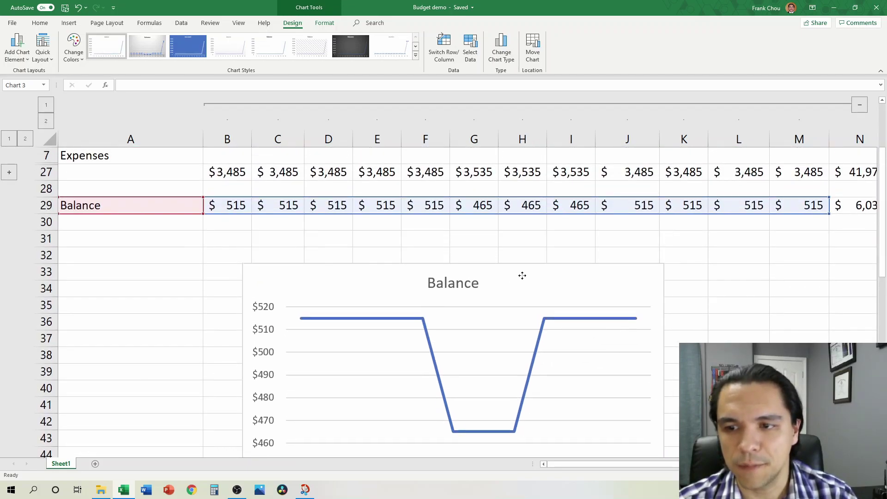
Start a running balance in B30 for January with the formula =B29
{"action": "left_click", "coordinate": [239, 224]}
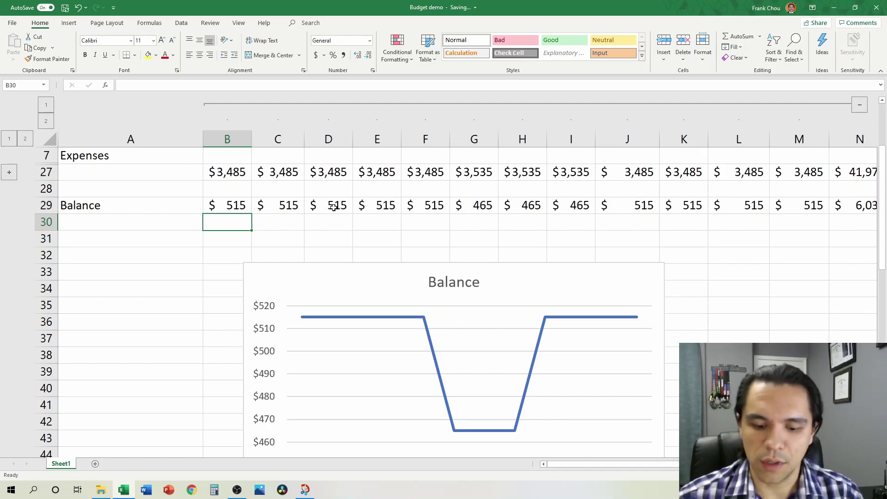
{"action": "type", "text": "="}
{"action": "key", "text": "Up"}
{"action": "key", "text": "Return"}
{"action": "key", "text": "Up"}
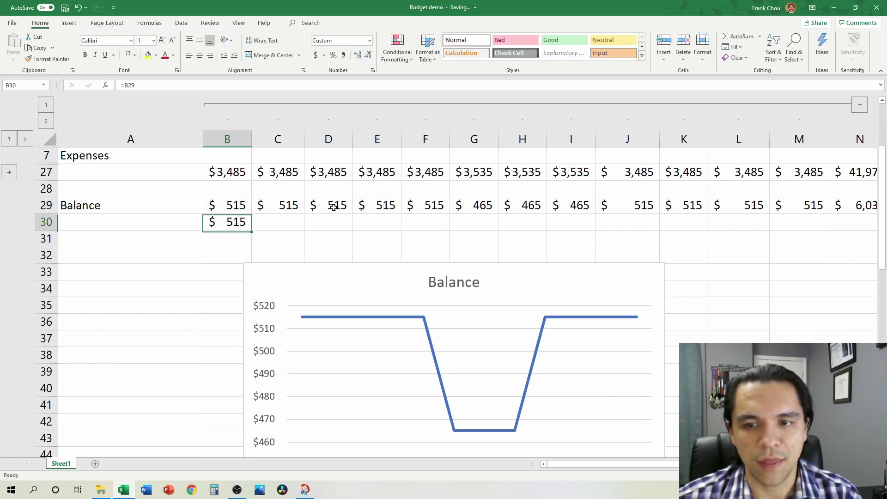
Enter =B30+C29 in C30 and fill the running balance formula across to December in M30
{"action": "key", "text": "Right"}
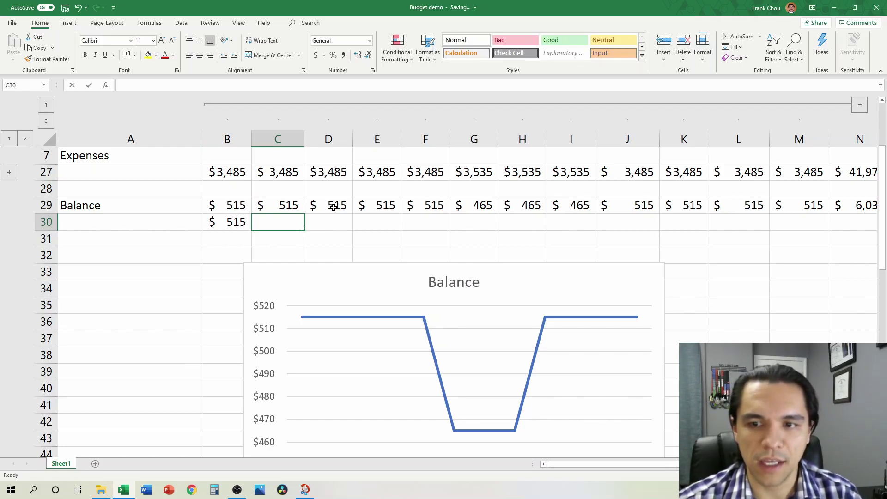
{"action": "type", "text": "="}
{"action": "key", "text": "Left"}
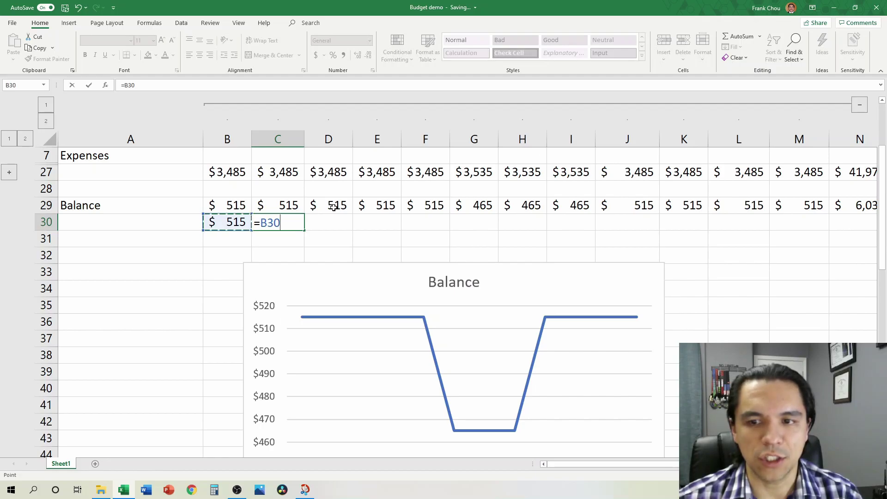
{"action": "type", "text": "+"}
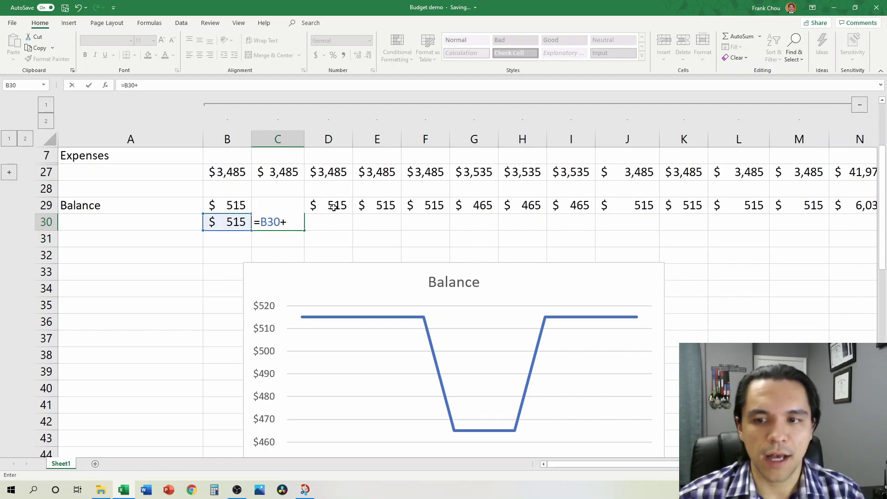
{"action": "key", "text": "Up"}
{"action": "key", "text": "ctrl+Return"}
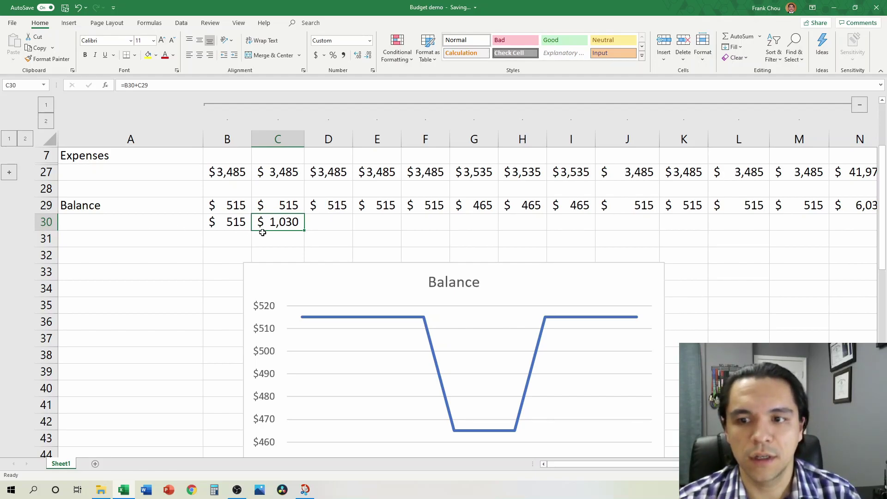
{"action": "left_click_drag", "start_coordinate": [303, 232], "coordinate": [780, 227]}
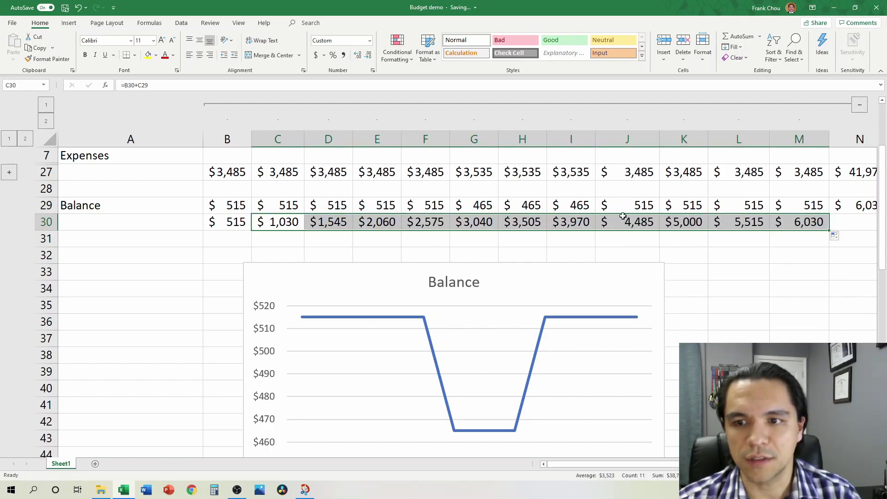
Compare December's running balance in M30 with the yearly balance total in N29
{"action": "left_click", "coordinate": [806, 222]}
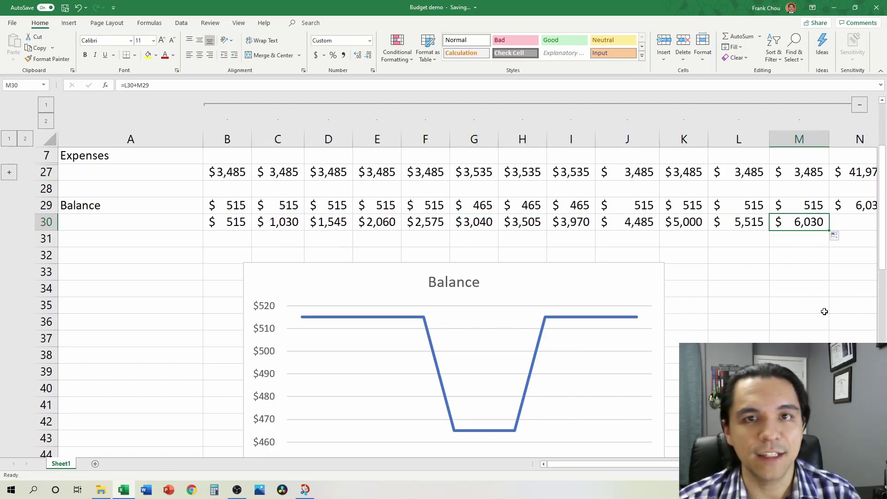
{"action": "left_click", "coordinate": [861, 207]}
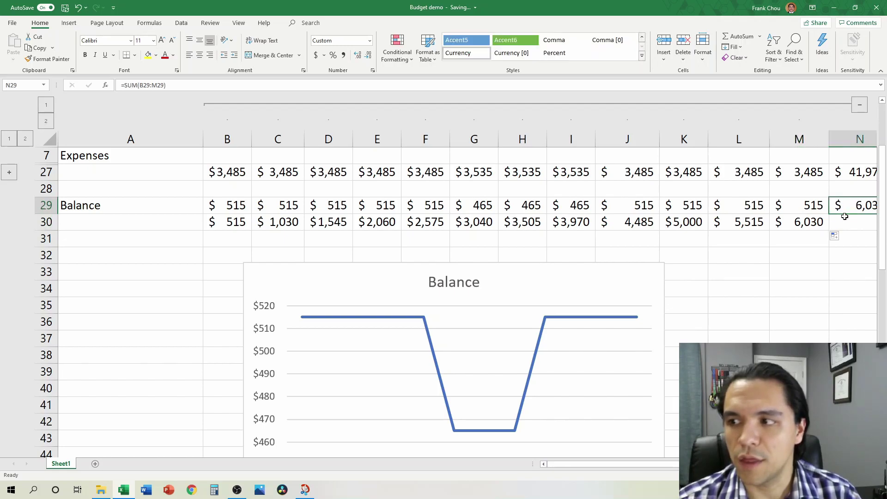
{"action": "left_click", "coordinate": [798, 225]}
{"action": "left_click", "coordinate": [848, 203]}
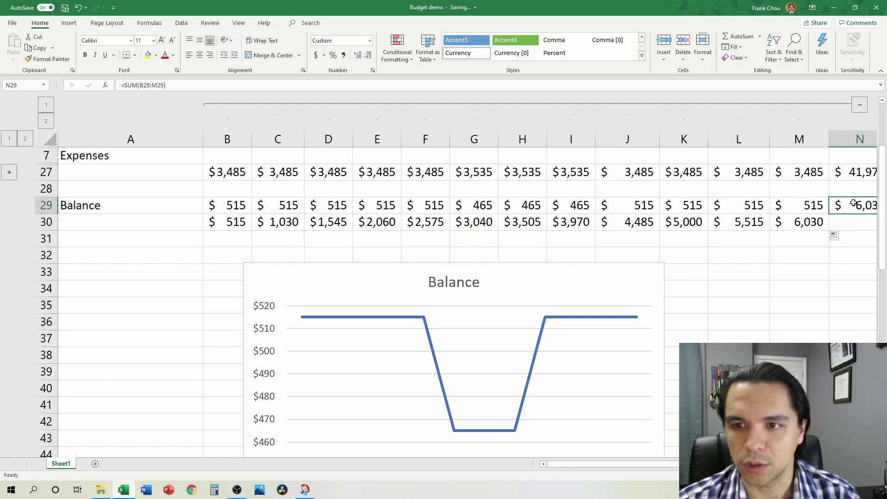
Label the running balance row in A30 as Cumulative and rename the Balance label in A29 to Monthly
{"action": "left_click", "coordinate": [144, 222]}
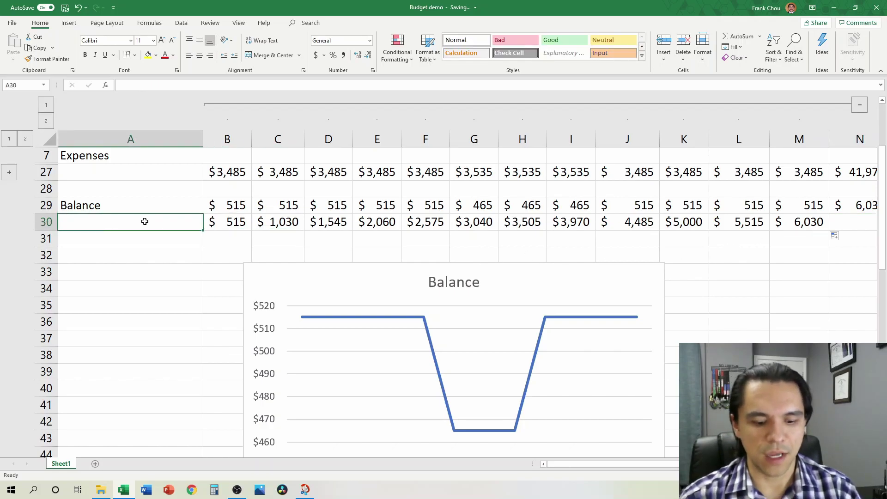
{"action": "type", "text": "Cum"}
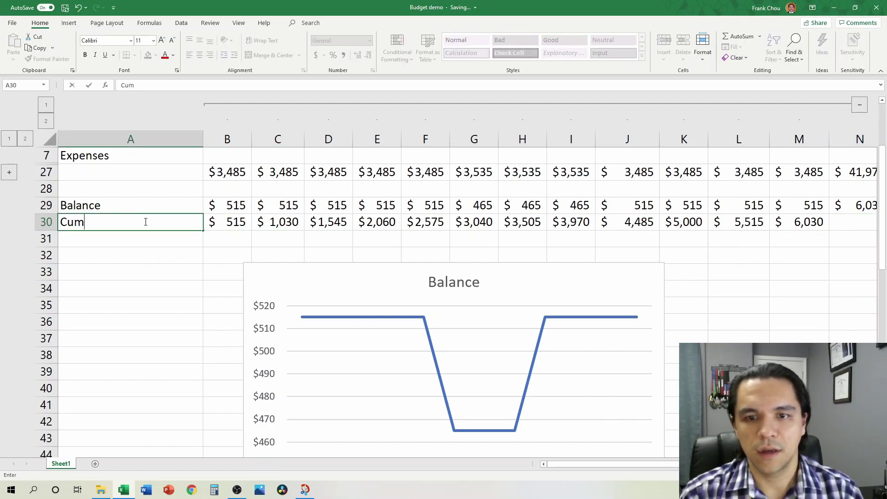
{"action": "type", "text": "ulative"}
{"action": "key", "text": "Up"}
{"action": "type", "text": "Mon"}
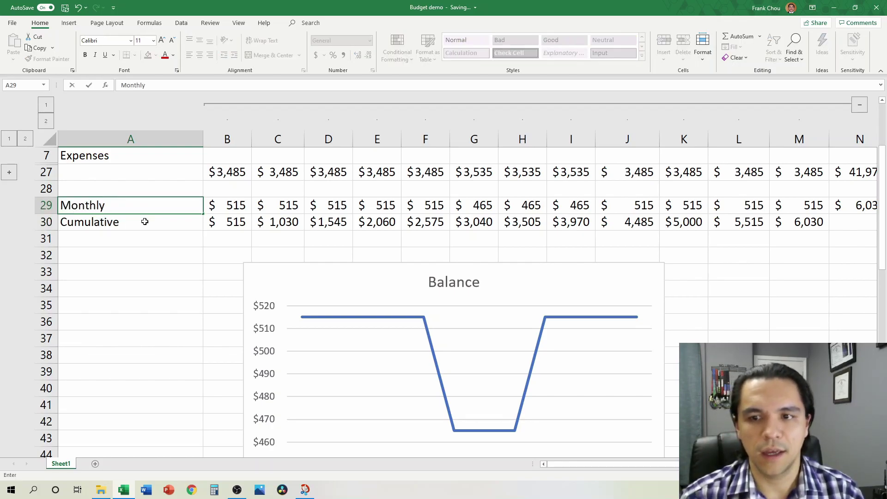
{"action": "key", "text": "Return"}
Change the line chart's title to Remaining
{"action": "left_click", "coordinate": [451, 282]}
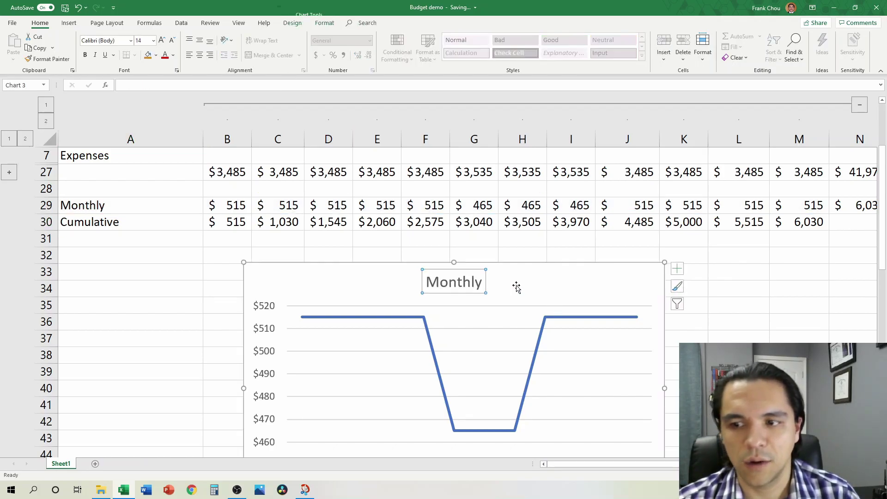
{"action": "left_click", "coordinate": [453, 284]}
{"action": "double_click", "coordinate": [465, 284]}
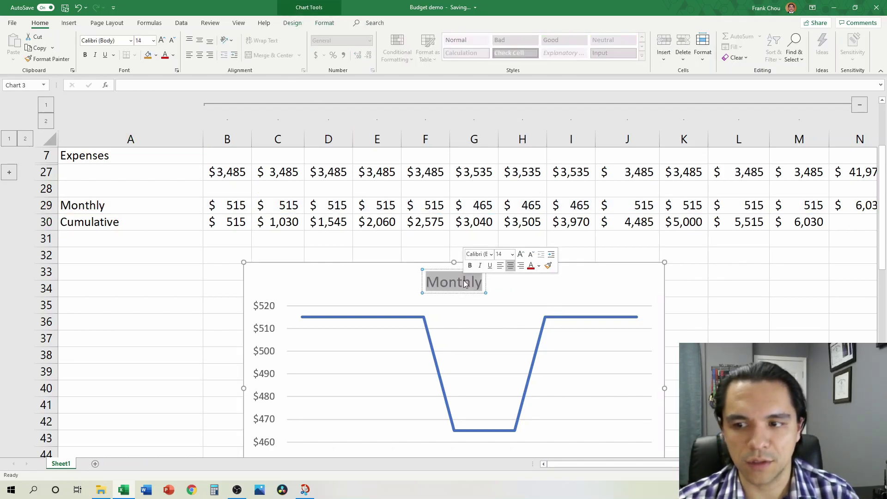
{"action": "type", "text": "Remaining"}
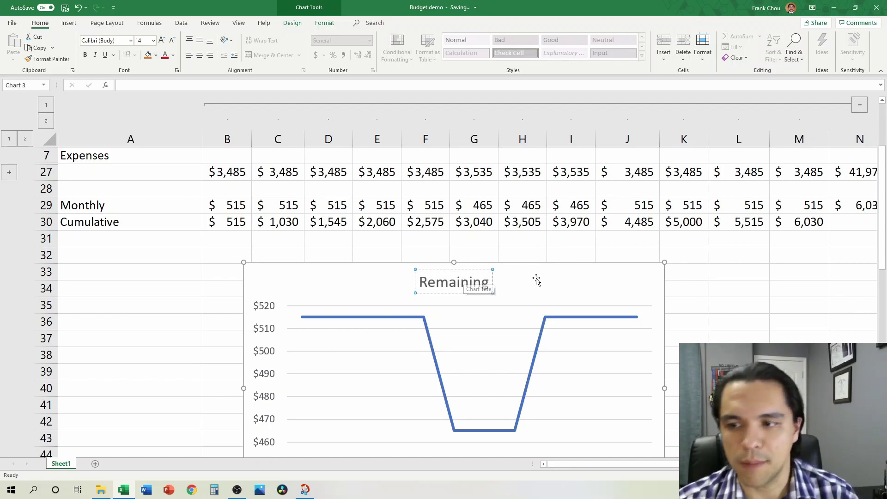
{"action": "left_click", "coordinate": [517, 295]}
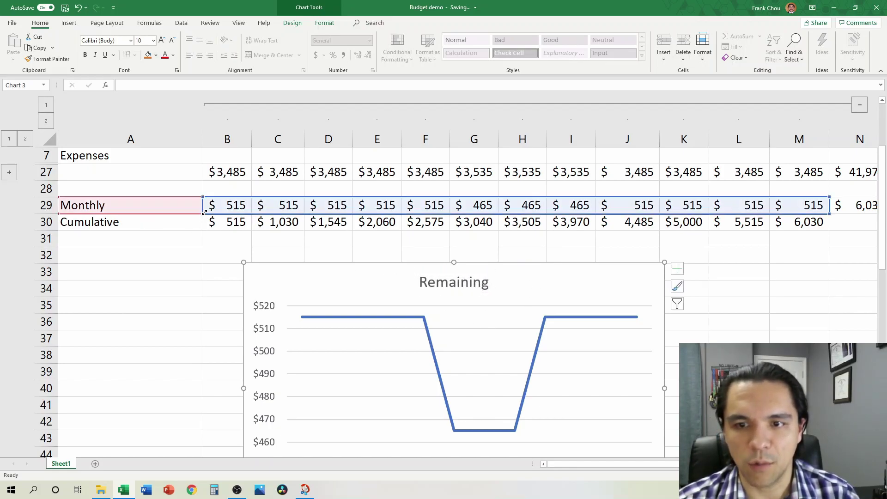
Extend the line chart's data range down to row 30 so it plots both the Monthly and Cumulative rows
{"action": "left_click_drag", "start_coordinate": [202, 213], "coordinate": [203, 230]}
{"action": "scroll", "coordinate": [437, 348], "scroll_direction": "down", "scroll_amount": 4}
{"action": "scroll", "coordinate": [499, 347], "scroll_direction": "up", "scroll_amount": 4}
{"action": "scroll", "coordinate": [478, 339], "scroll_direction": "down", "scroll_amount": 1}
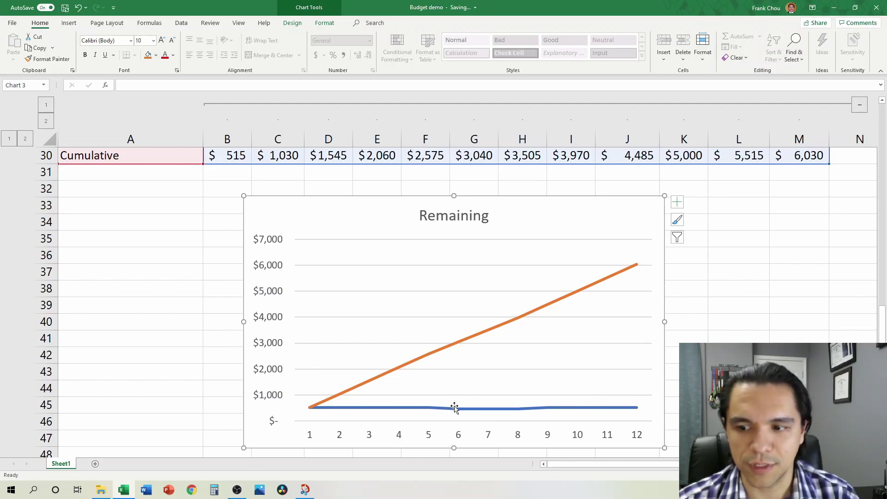
{"action": "scroll", "coordinate": [495, 410], "scroll_direction": "down", "scroll_amount": 1}
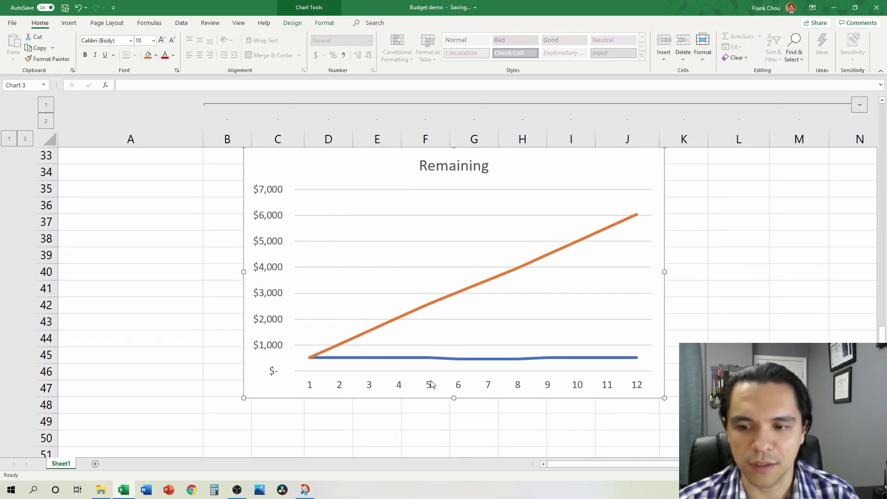
{"action": "scroll", "coordinate": [597, 363], "scroll_direction": "up", "scroll_amount": 1}
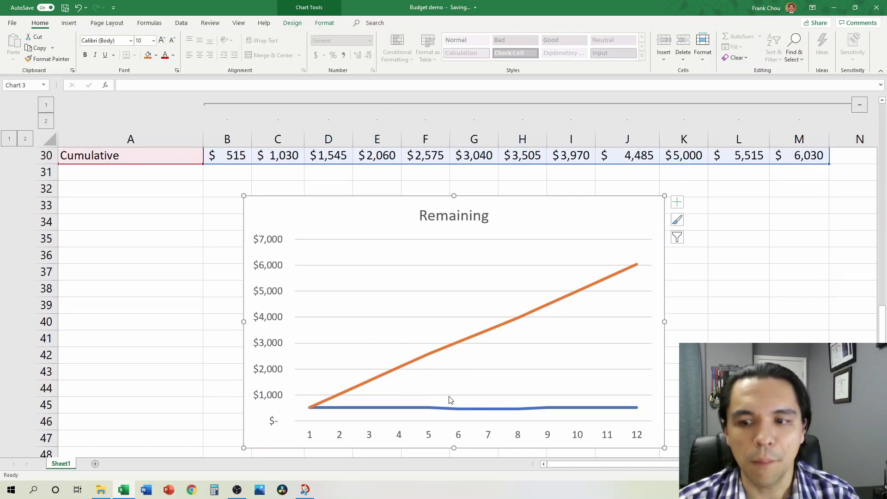
{"action": "scroll", "coordinate": [185, 195], "scroll_direction": "up", "scroll_amount": 3}
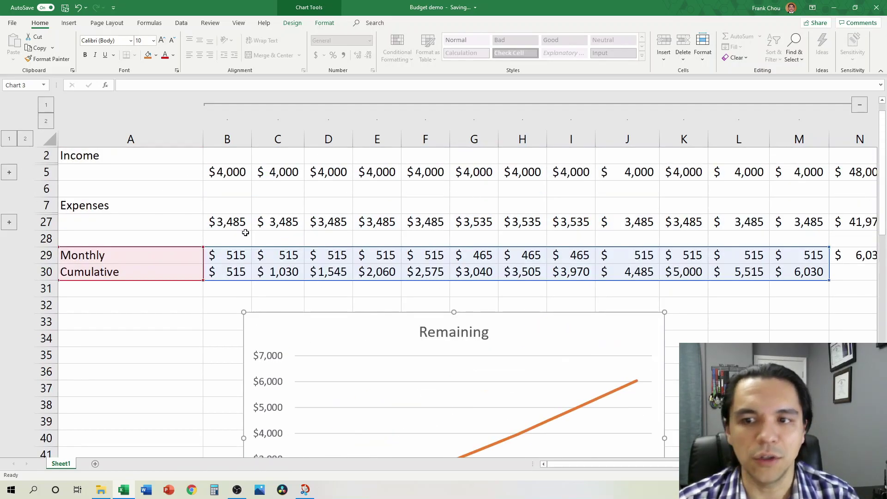
Reduce the line chart's data range to the Monthly row (B29:M29) and move the chart slightly up, closer to the data
{"action": "left_click_drag", "start_coordinate": [203, 280], "coordinate": [206, 262]}
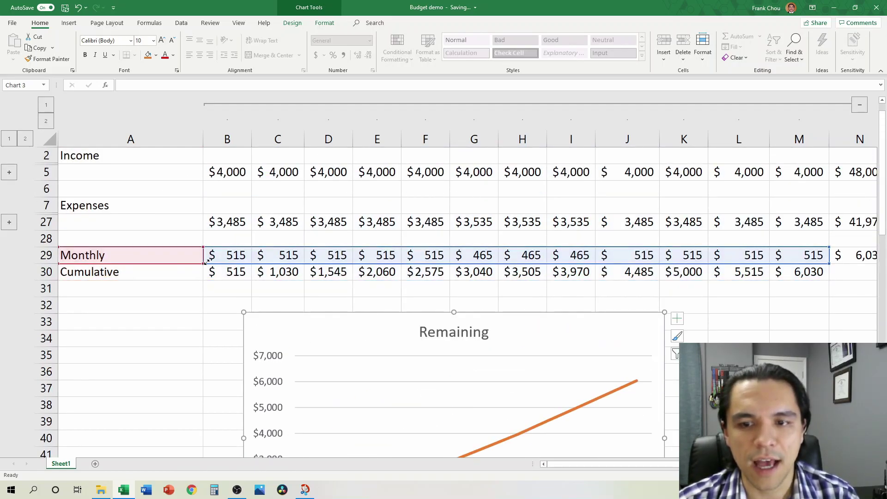
{"action": "left_click_drag", "start_coordinate": [366, 324], "coordinate": [358, 305]}
{"action": "scroll", "coordinate": [364, 336], "scroll_direction": "up", "scroll_amount": 1}
{"action": "left_click", "coordinate": [178, 221]}
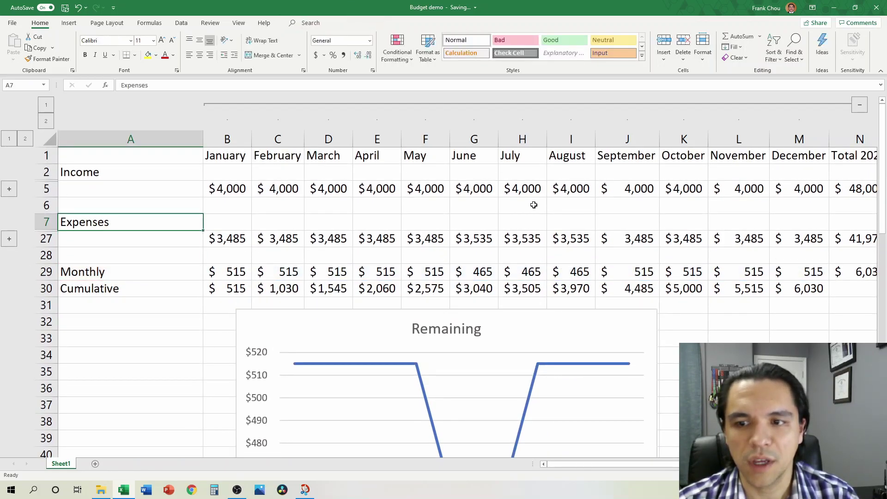
Delete the Remaining line chart below the budget rows
{"action": "left_click", "coordinate": [588, 322]}
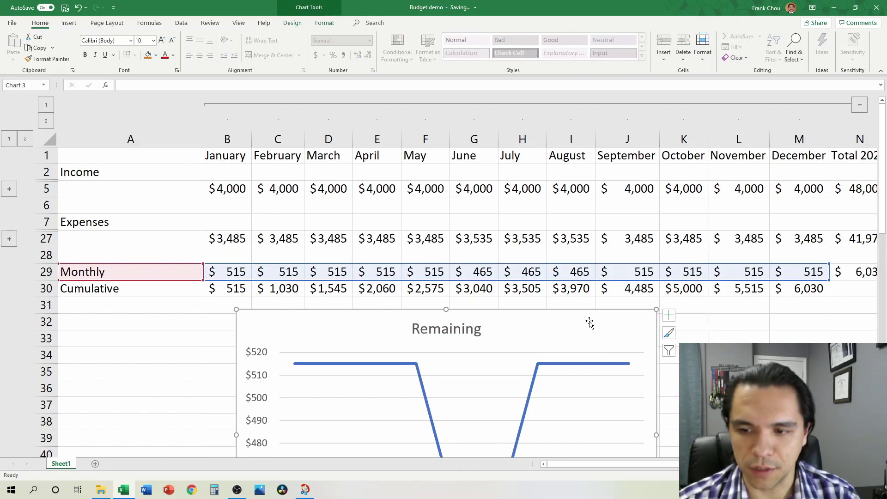
{"action": "key", "text": "Delete"}
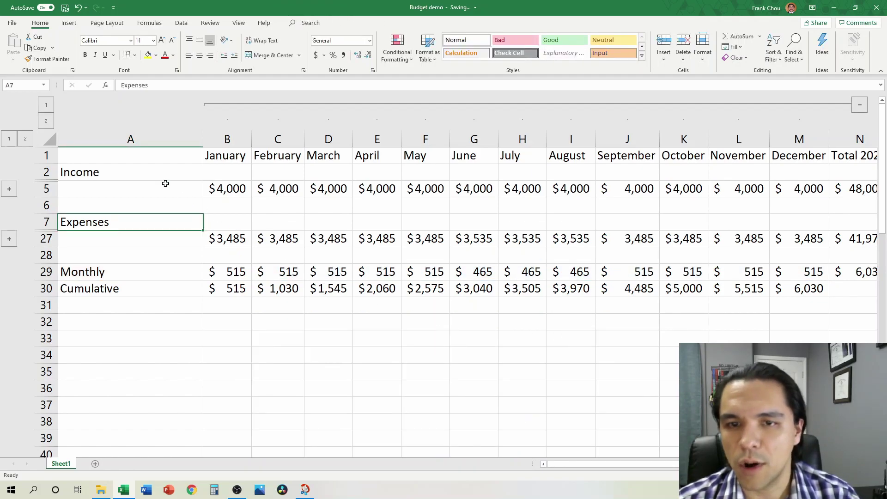
Expand the collapsed Income and Expenses row groups to show all their detail rows
{"action": "left_click", "coordinate": [9, 190]}
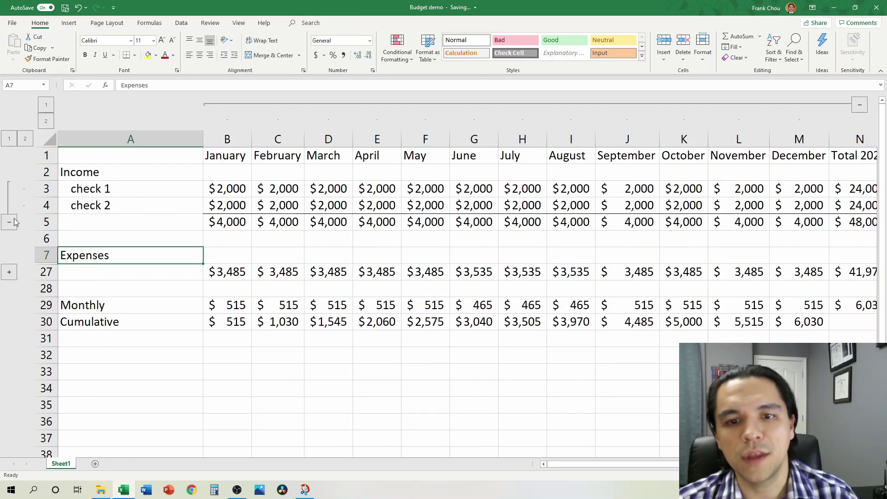
{"action": "left_click", "coordinate": [9, 272]}
{"action": "scroll", "coordinate": [578, 259], "scroll_direction": "up", "scroll_amount": 3}
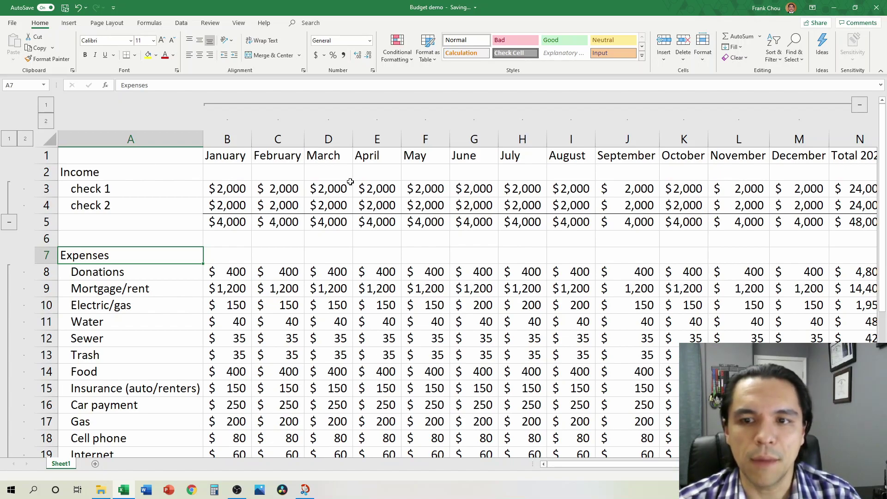
{"action": "scroll", "coordinate": [413, 193], "scroll_direction": "down", "scroll_amount": 3}
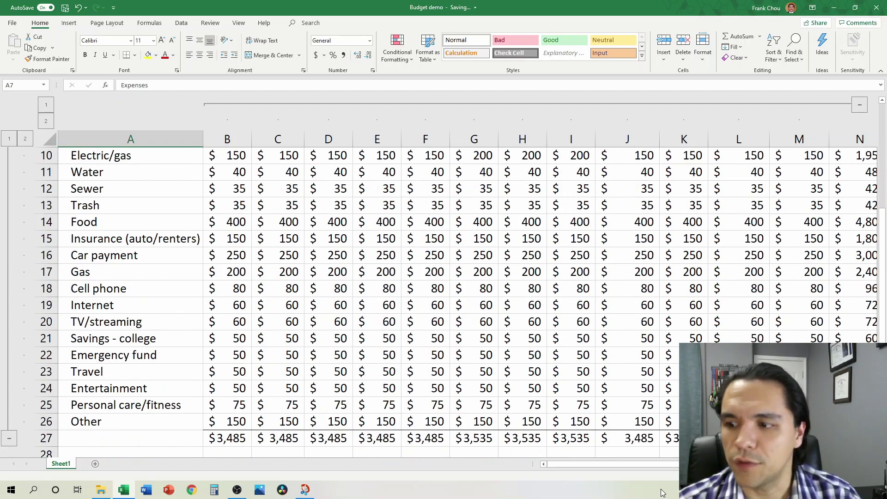
{"action": "left_click_drag", "start_coordinate": [633, 463], "coordinate": [608, 462]}
{"action": "scroll", "coordinate": [380, 370], "scroll_direction": "up", "scroll_amount": 3}
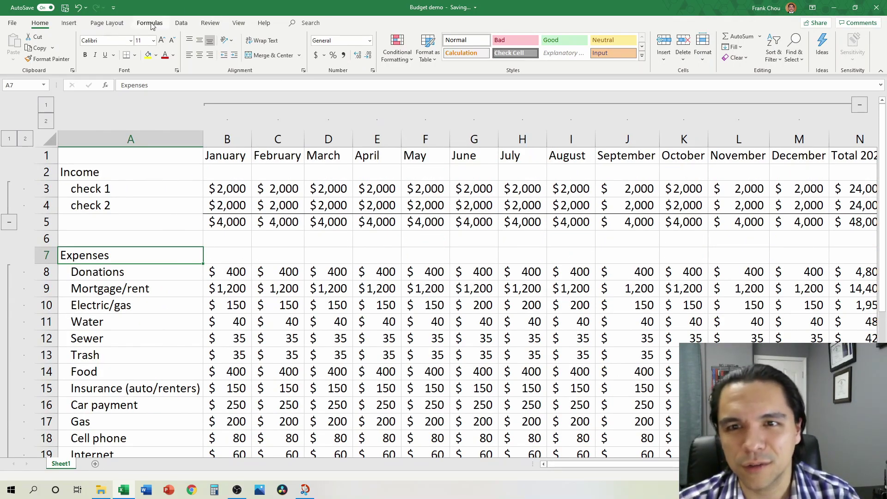
Create a table from the whole budget range A1:N30, leaving the option for existing headers off
{"action": "left_click", "coordinate": [181, 23]}
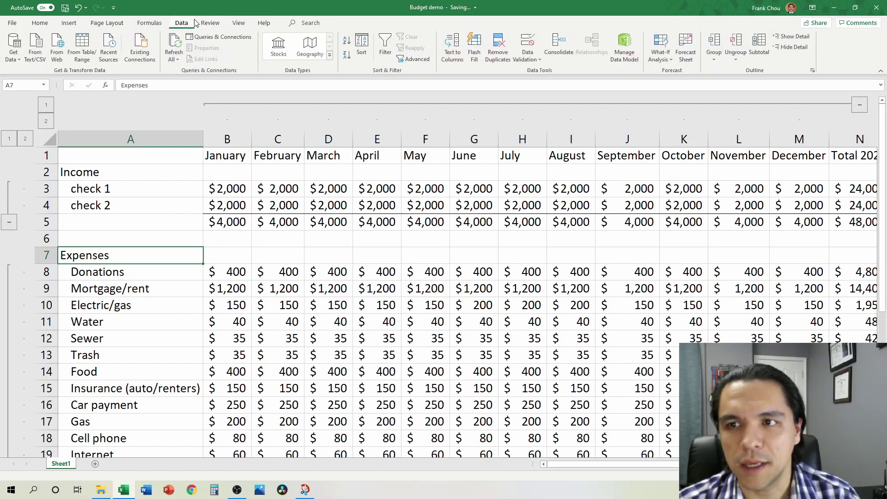
{"action": "left_click", "coordinate": [69, 22]}
{"action": "key", "text": "ctrl+Home"}
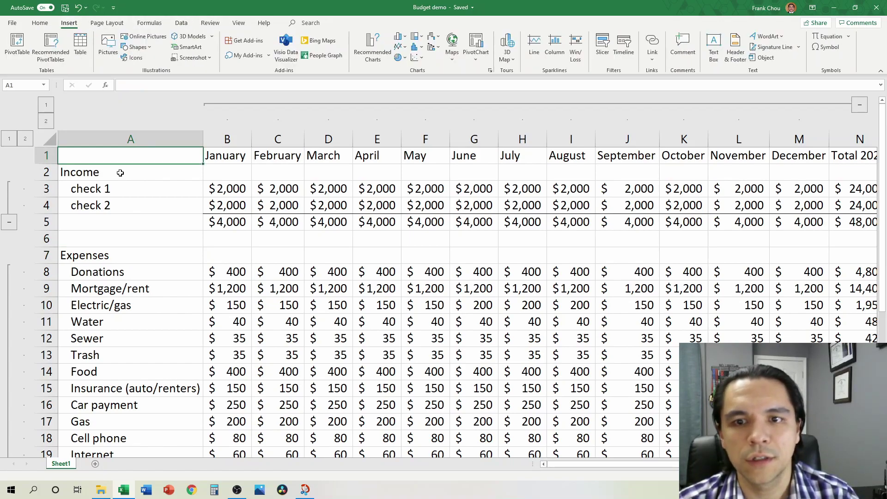
{"action": "left_click_drag", "start_coordinate": [114, 151], "coordinate": [717, 337]}
{"action": "scroll", "coordinate": [508, 337], "scroll_direction": "up", "scroll_amount": 6}
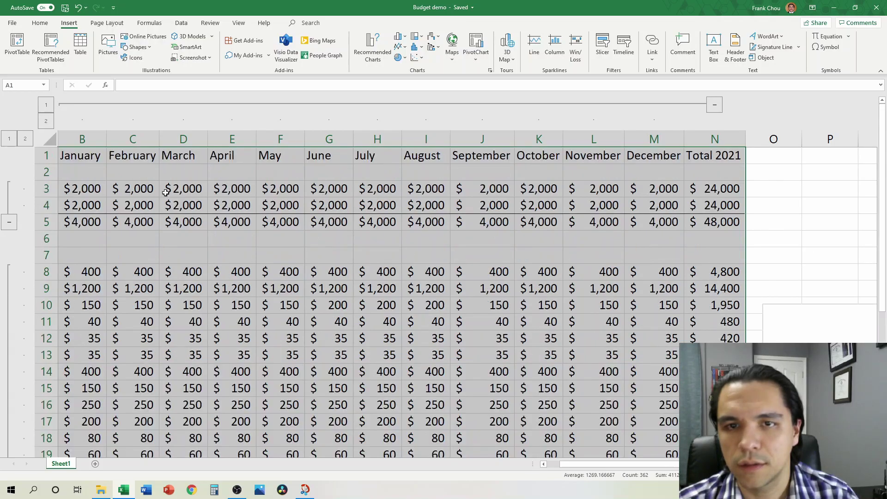
{"action": "left_click", "coordinate": [83, 43]}
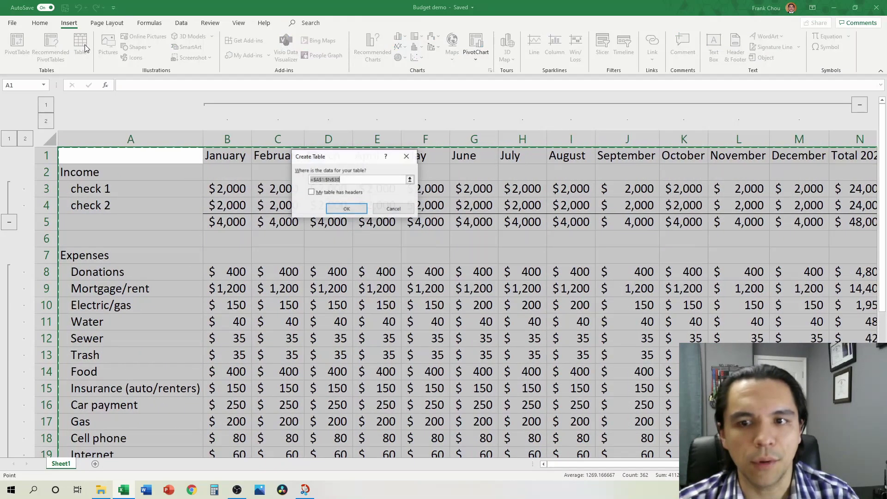
{"action": "left_click", "coordinate": [354, 211]}
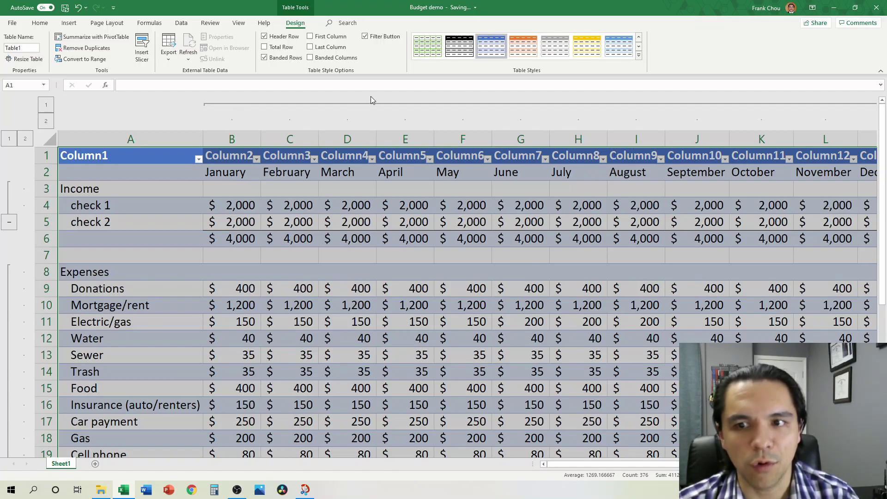
Convert the budget table to a normal range, confirming the conversion
{"action": "left_click", "coordinate": [78, 59]}
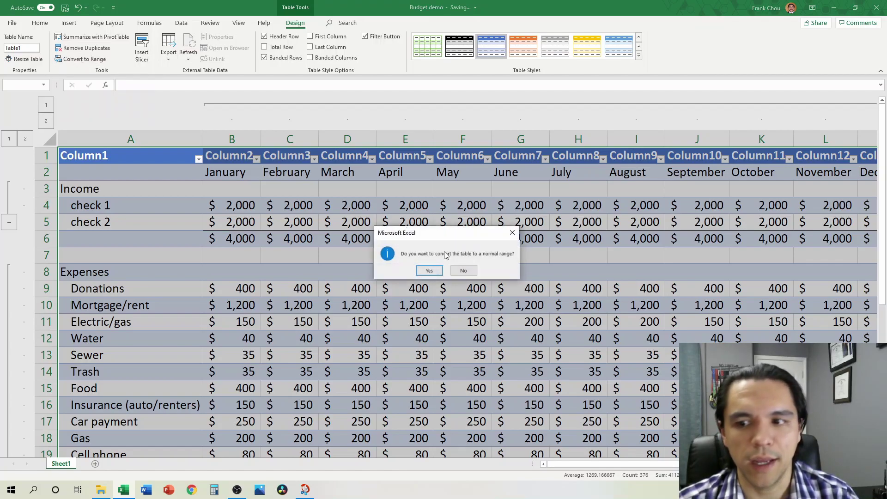
{"action": "left_click", "coordinate": [429, 272]}
{"action": "scroll", "coordinate": [387, 211], "scroll_direction": "down", "scroll_amount": 3}
{"action": "scroll", "coordinate": [420, 323], "scroll_direction": "up", "scroll_amount": 3}
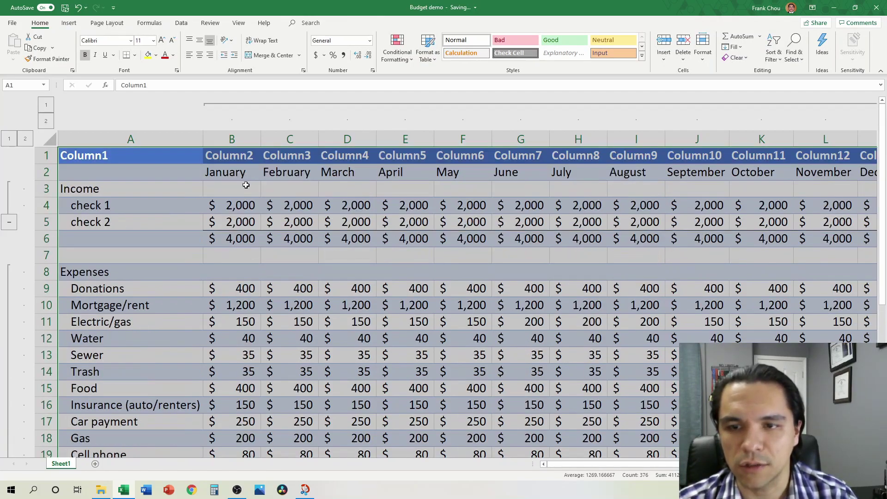
Delete row 1 with the generic Column1, Column2 headings above the month names
{"action": "left_click", "coordinate": [111, 158]}
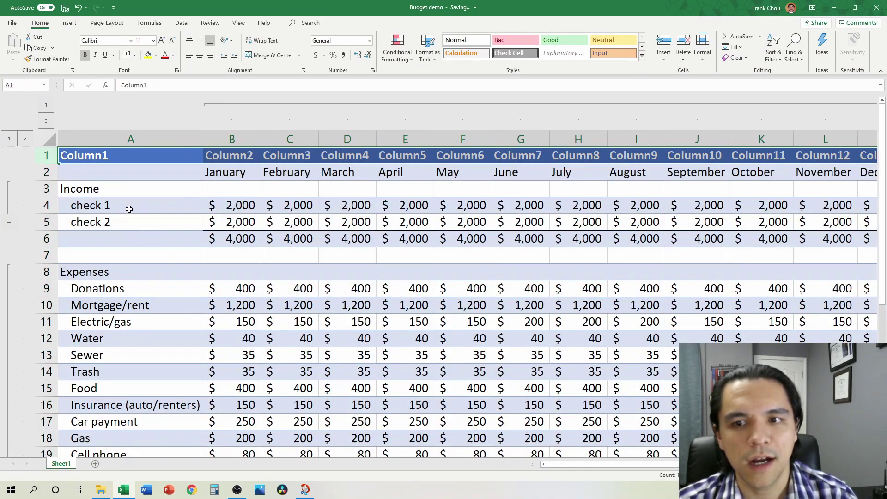
{"action": "left_click", "coordinate": [38, 156]}
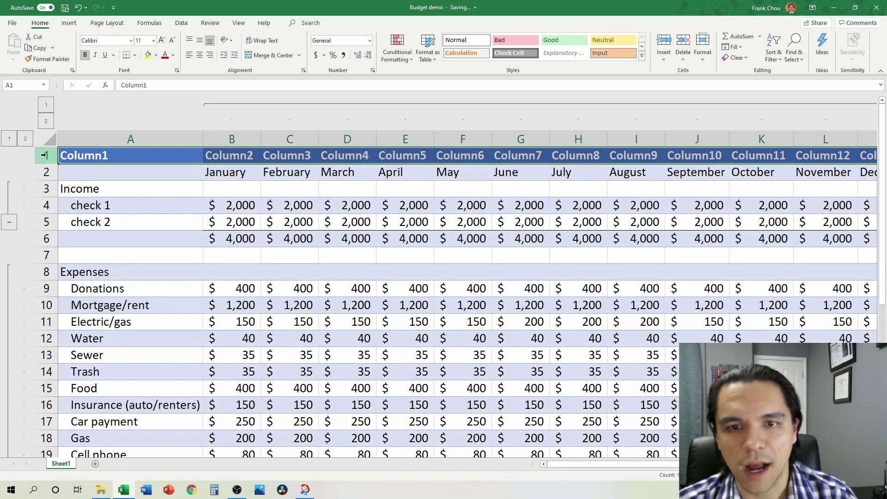
{"action": "right_click", "coordinate": [43, 156]}
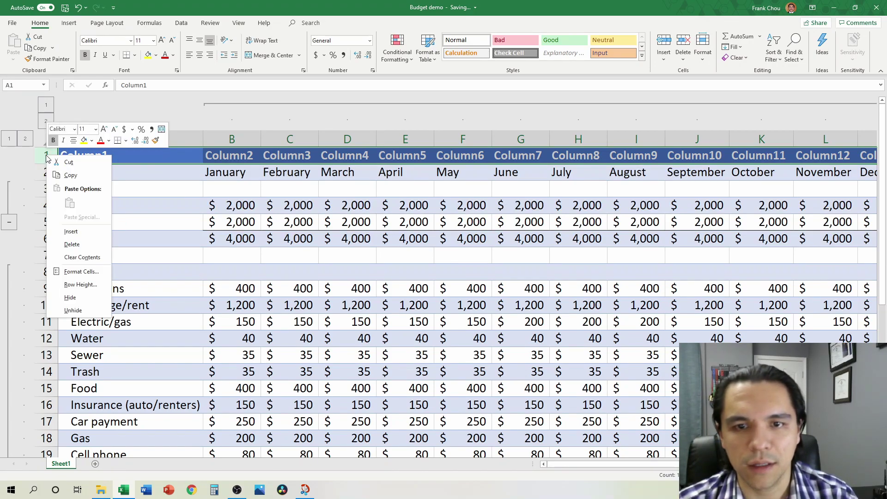
{"action": "left_click", "coordinate": [89, 244]}
{"action": "left_click", "coordinate": [494, 186]}
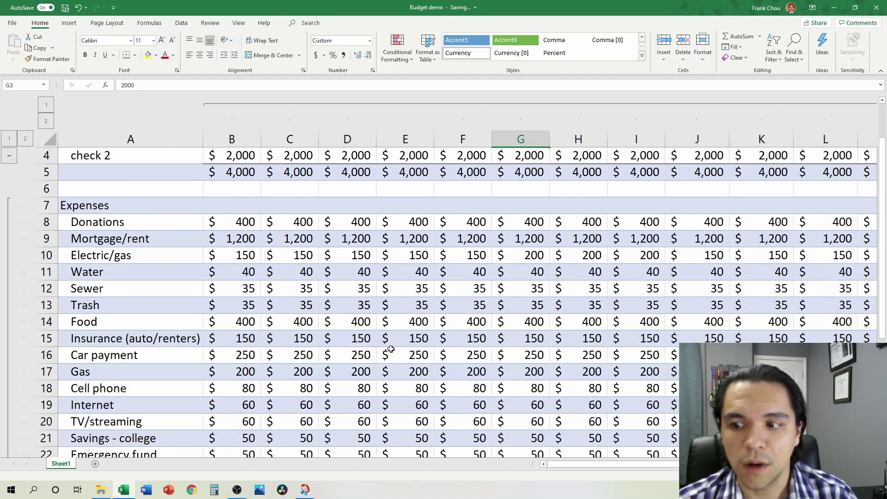
{"action": "scroll", "coordinate": [390, 349], "scroll_direction": "down", "scroll_amount": 5}
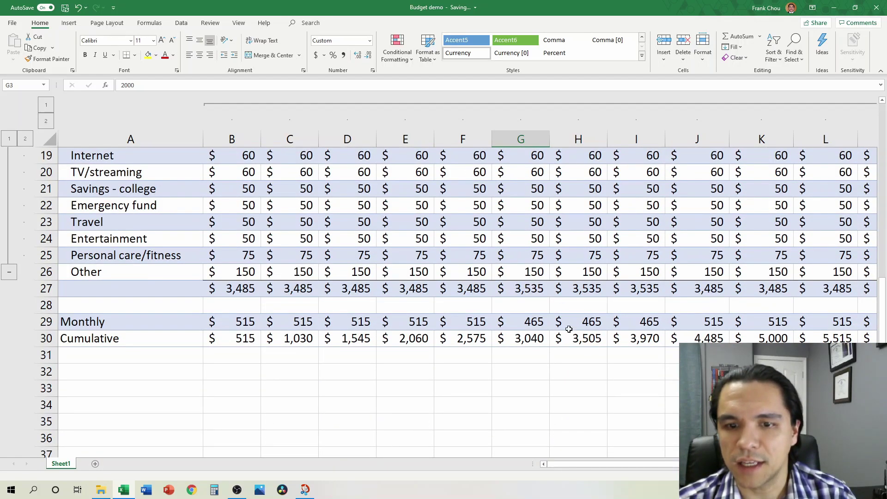
{"action": "scroll", "coordinate": [549, 347], "scroll_direction": "down", "scroll_amount": 1}
{"action": "scroll", "coordinate": [536, 372], "scroll_direction": "up", "scroll_amount": 7}
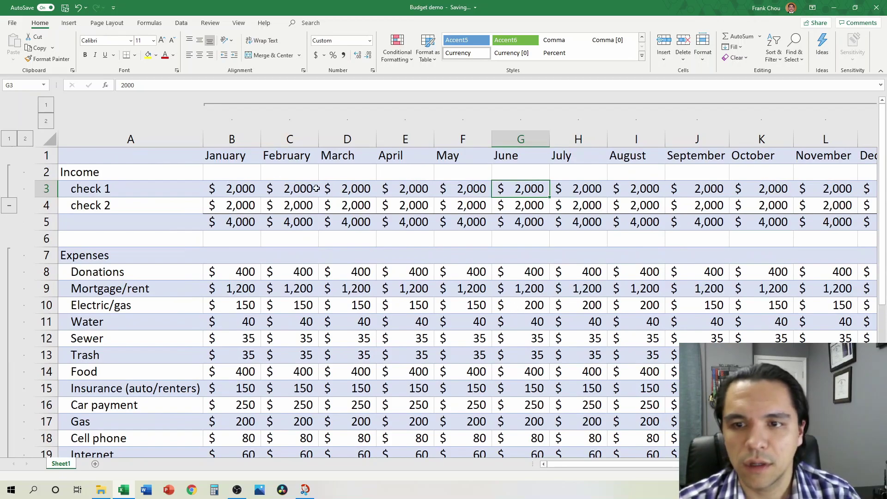
Clear all formats from the whole budget range A1:N30, keeping its contents
{"action": "left_click_drag", "start_coordinate": [156, 154], "coordinate": [750, 420]}
{"action": "left_click_drag", "start_coordinate": [156, 155], "coordinate": [804, 404]}
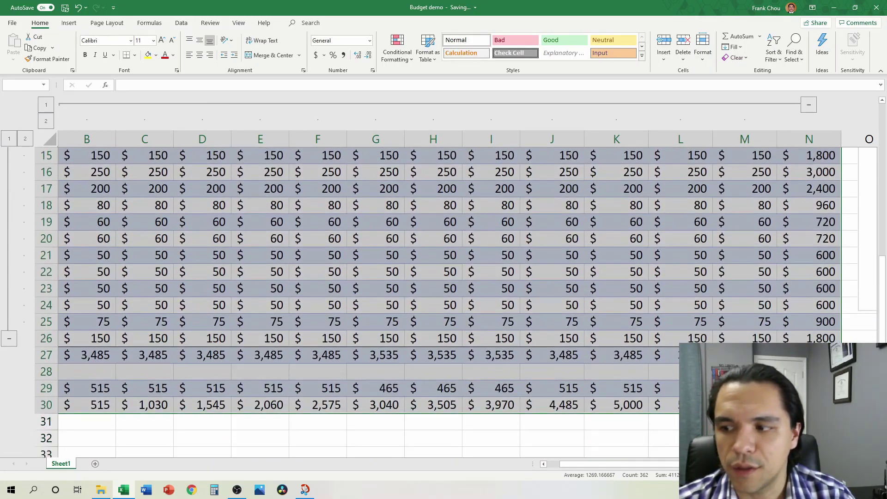
{"action": "left_click", "coordinate": [738, 57]}
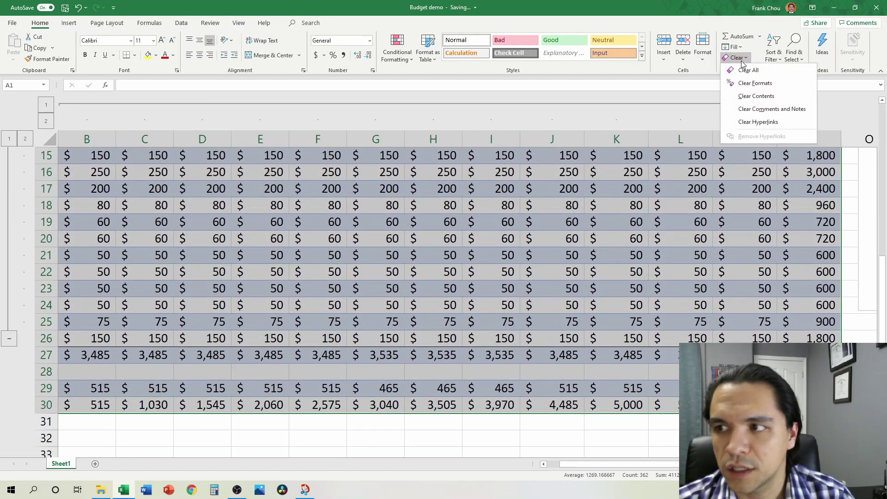
{"action": "left_click", "coordinate": [754, 84]}
{"action": "left_click", "coordinate": [274, 188]}
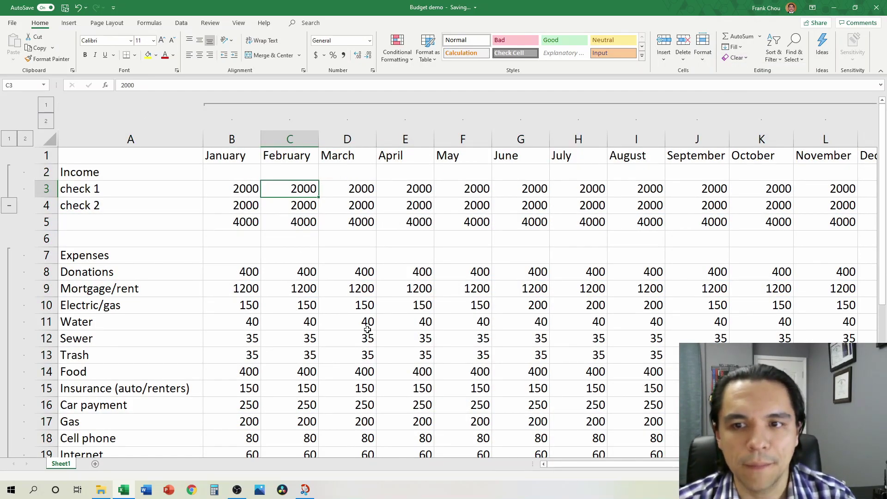
Move the Income label from A2 up to A1 beside the month headings and delete the emptied row 2
{"action": "left_click", "coordinate": [90, 173]}
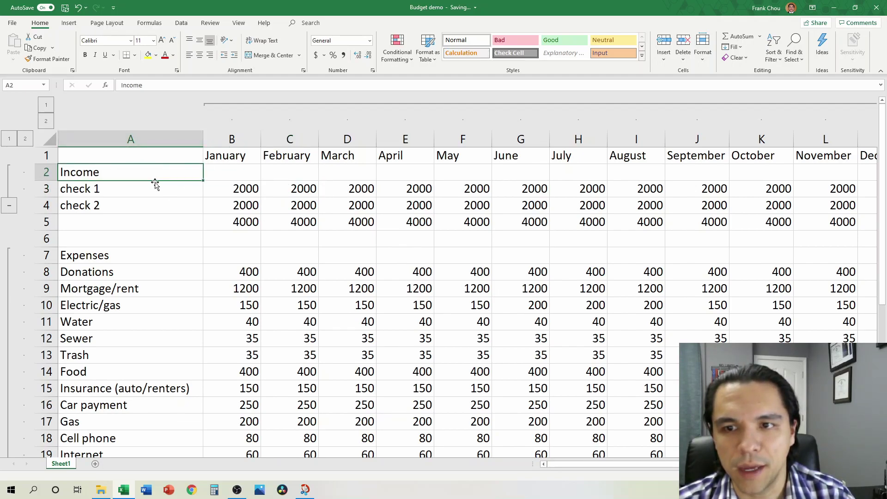
{"action": "left_click_drag", "start_coordinate": [156, 182], "coordinate": [153, 158]}
{"action": "left_click", "coordinate": [46, 172]}
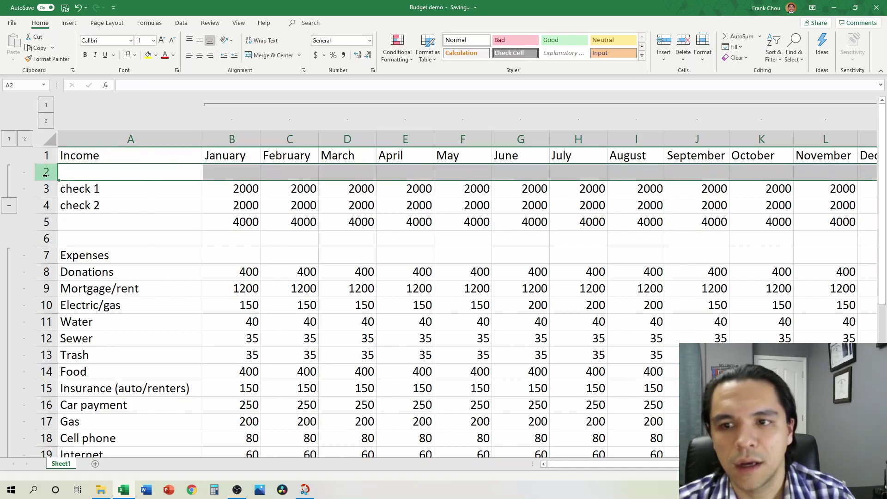
{"action": "right_click", "coordinate": [45, 175]}
{"action": "key", "text": "d"}
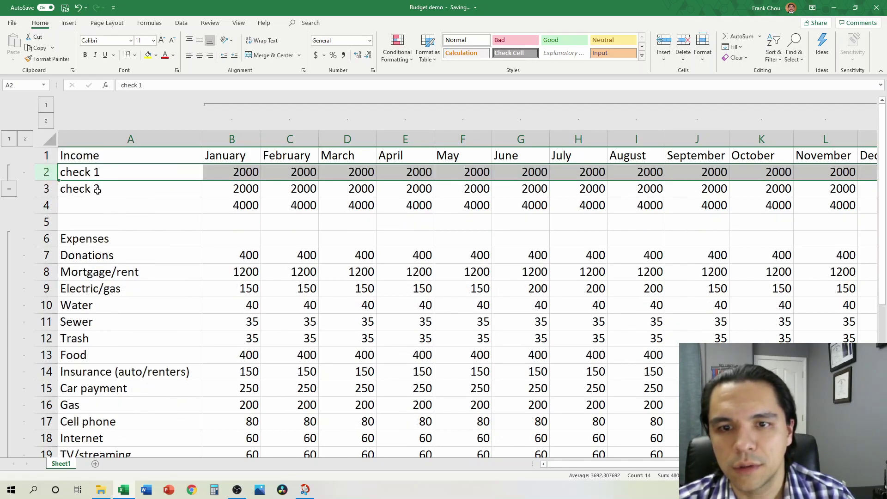
Indent the income labels check 1 and check 2 and the expense labels from Donations to Other in column A
{"action": "left_click_drag", "start_coordinate": [77, 175], "coordinate": [79, 189]}
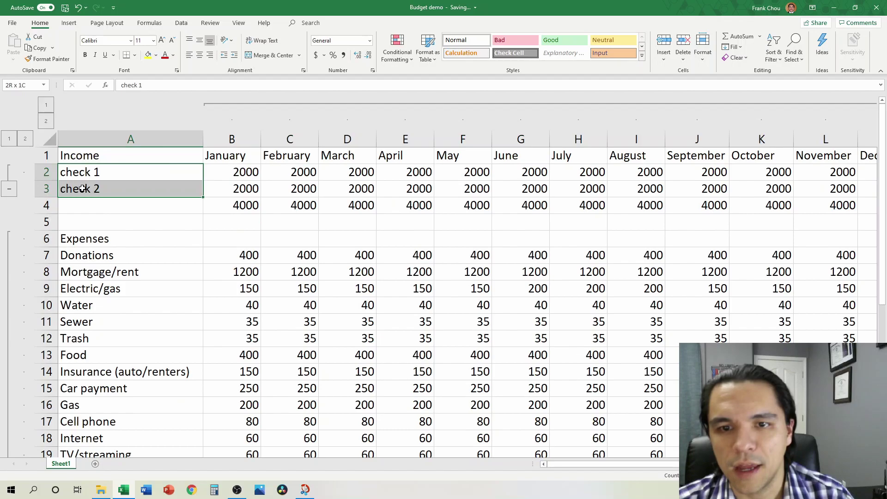
{"action": "left_click", "coordinate": [235, 60]}
{"action": "left_click", "coordinate": [86, 251]}
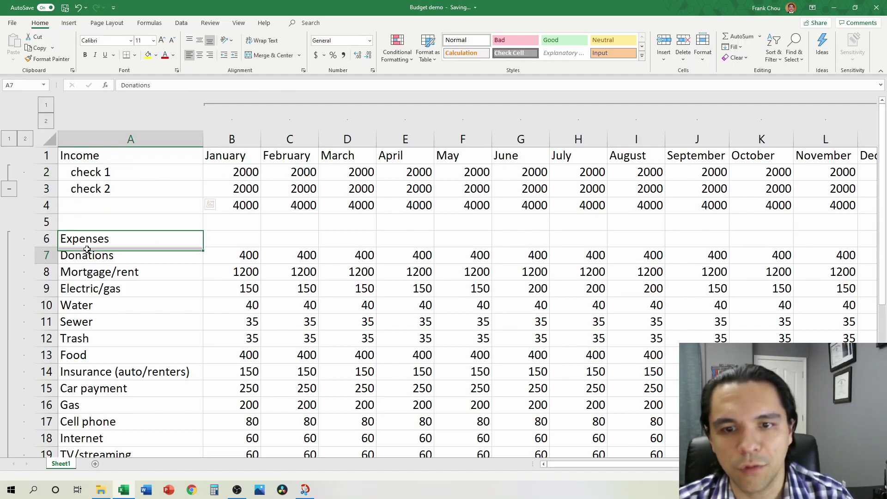
{"action": "scroll", "coordinate": [102, 283], "scroll_direction": "down", "scroll_amount": 5}
{"action": "left_click", "coordinate": [111, 304], "text": "shift"}
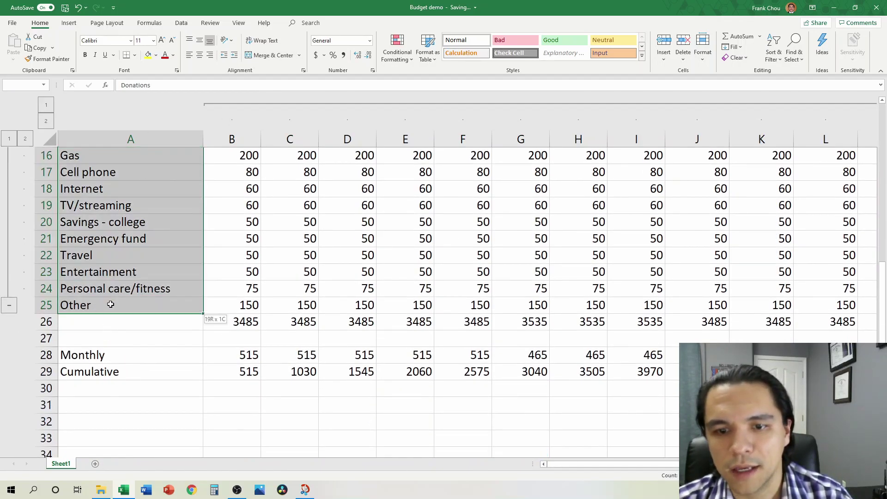
{"action": "left_click", "coordinate": [234, 55]}
{"action": "scroll", "coordinate": [197, 181], "scroll_direction": "up", "scroll_amount": 5}
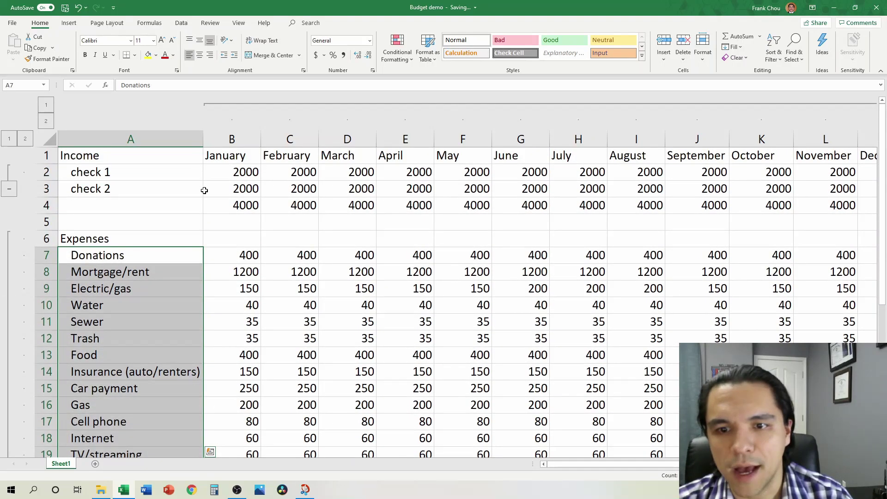
Apply the Accounting number format without decimals to all the amounts in B2:N29
{"action": "left_click_drag", "start_coordinate": [233, 172], "coordinate": [744, 388]}
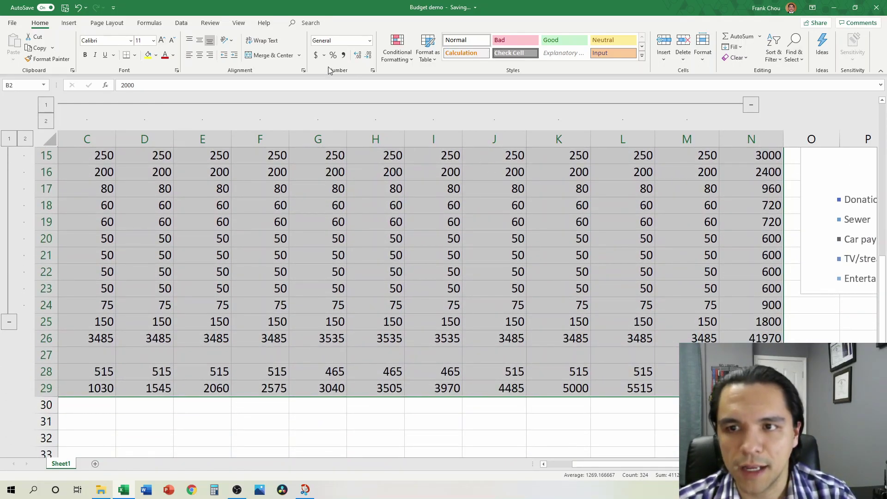
{"action": "left_click", "coordinate": [370, 41]}
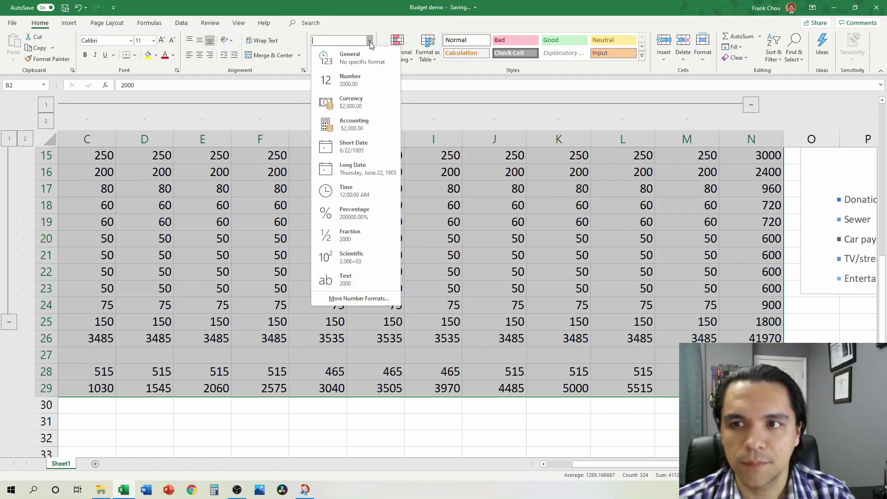
{"action": "left_click", "coordinate": [365, 132]}
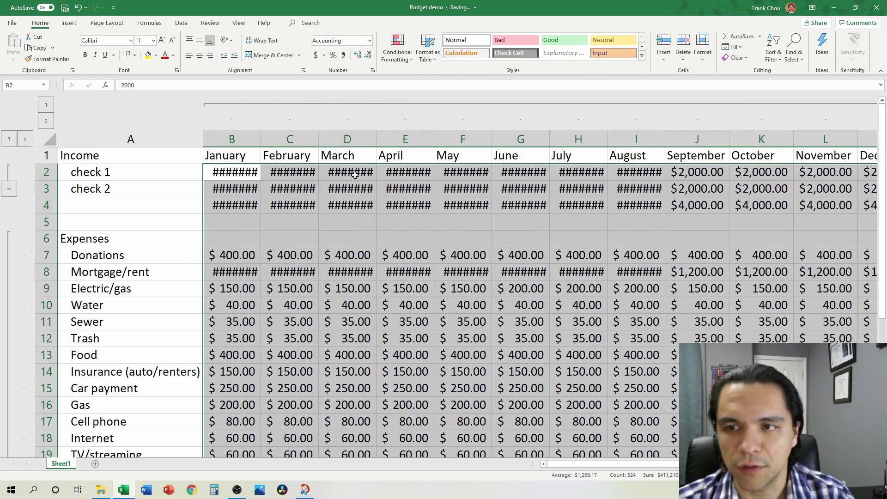
{"action": "left_click", "coordinate": [367, 58]}
{"action": "left_click", "coordinate": [367, 58]}
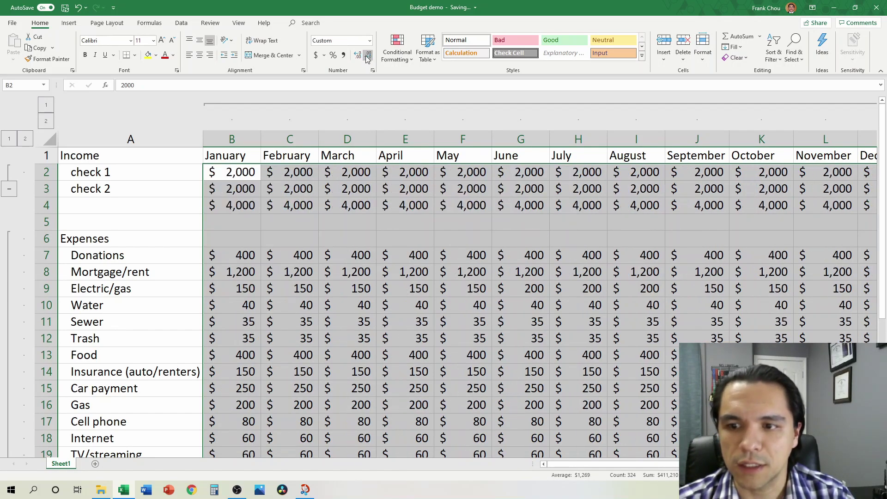
{"action": "left_click", "coordinate": [219, 173]}
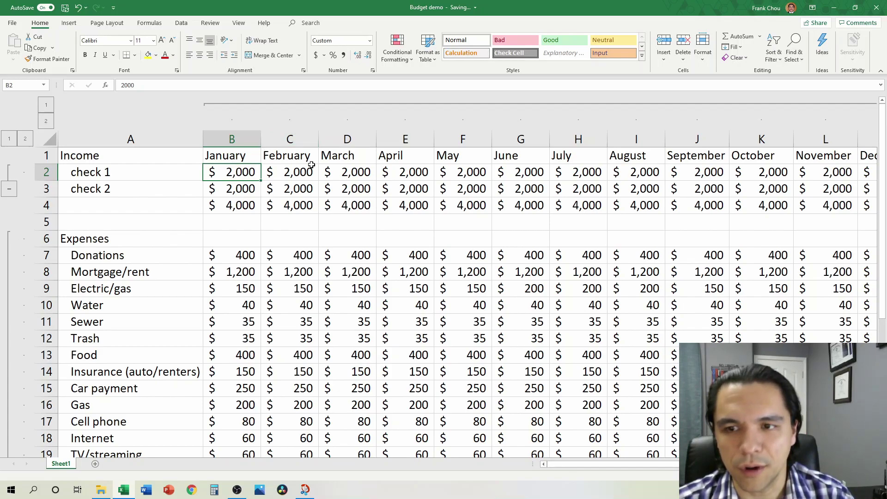
Fill the header row A1:N1 with the green theme color
{"action": "left_click_drag", "start_coordinate": [80, 151], "coordinate": [827, 156]}
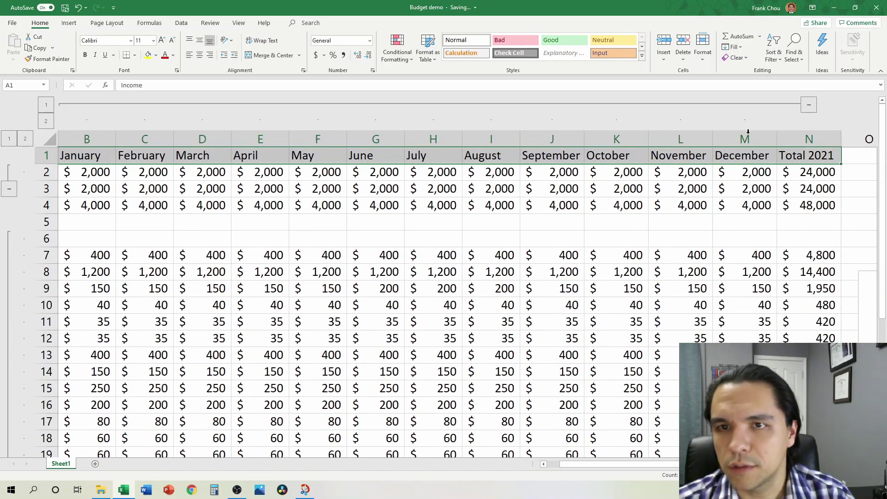
{"action": "left_click", "coordinate": [156, 55]}
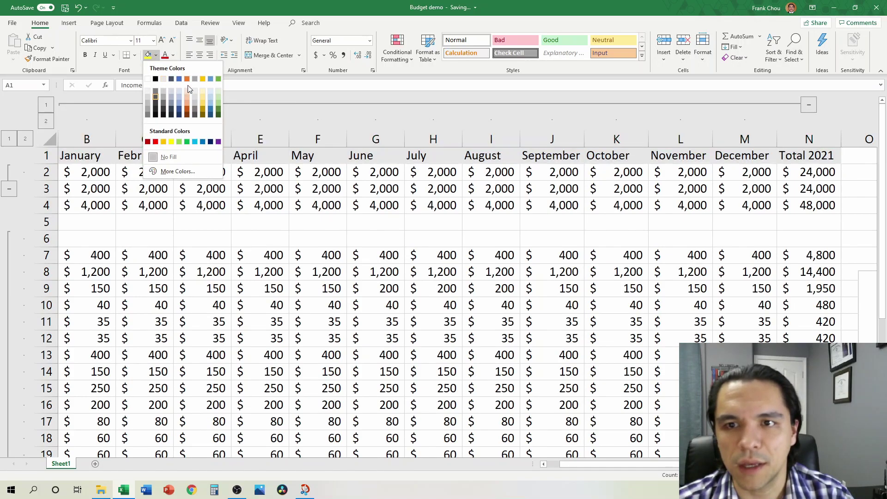
{"action": "left_click", "coordinate": [218, 80]}
Fill the income rows A2:N4 with the lightest shade of the same green theme color
{"action": "left_click_drag", "start_coordinate": [107, 172], "coordinate": [780, 203]}
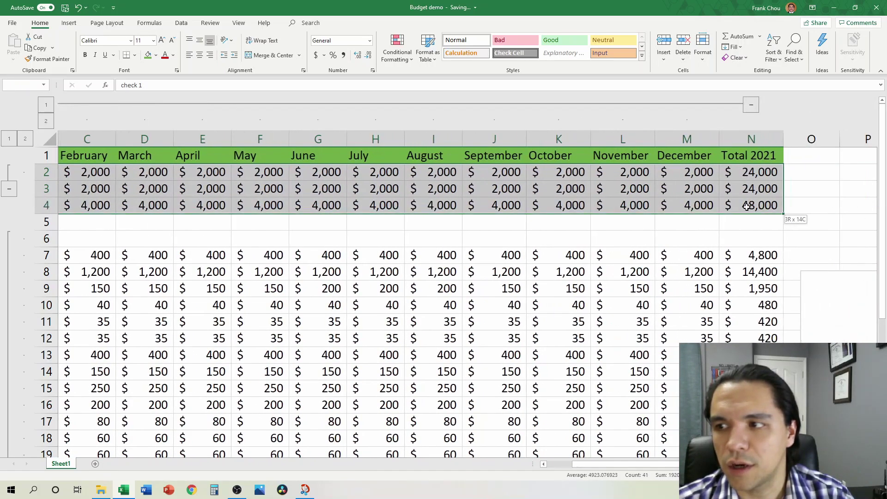
{"action": "left_click", "coordinate": [157, 55]}
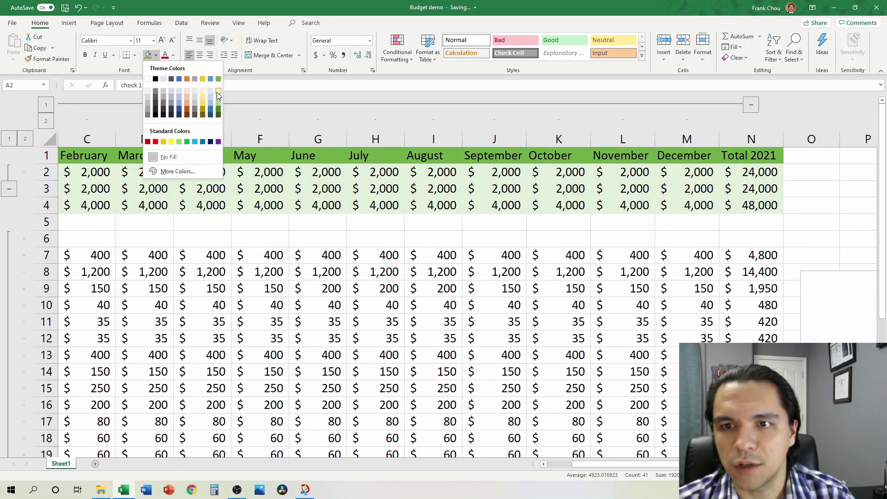
{"action": "left_click", "coordinate": [217, 93]}
Enter the label Total in A4 for the income sum row
{"action": "scroll", "coordinate": [416, 277], "scroll_direction": "left", "scroll_amount": 3}
{"action": "left_click", "coordinate": [157, 200]}
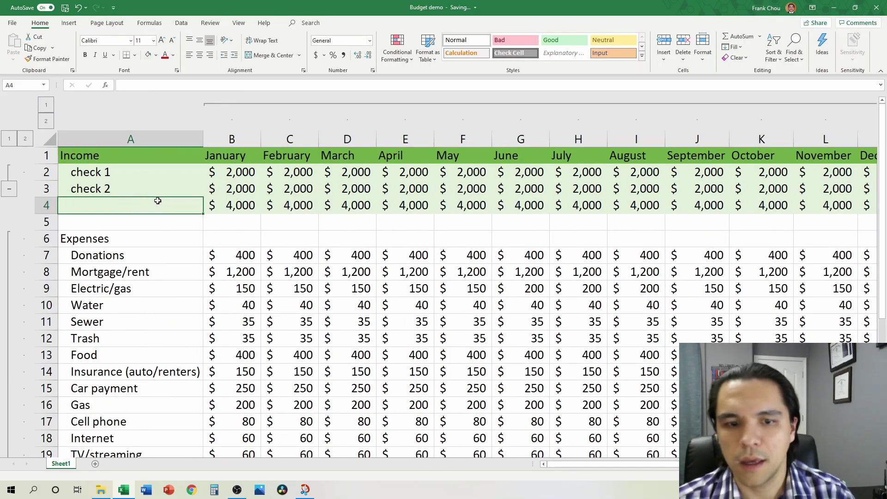
{"action": "type", "text": "Total"}
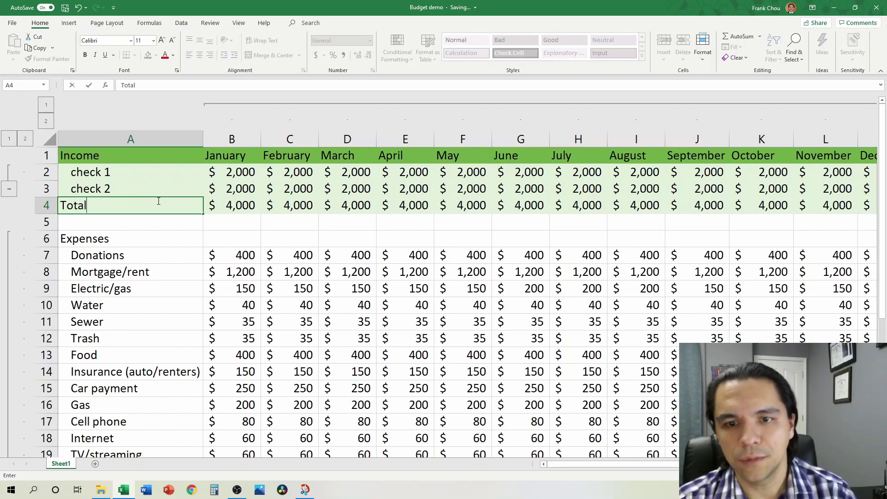
{"action": "key", "text": "Return"}
Add a bottom border under the check 2 row from A3 to N3, above the income total
{"action": "key", "text": "Up"}
{"action": "key", "text": "Up"}
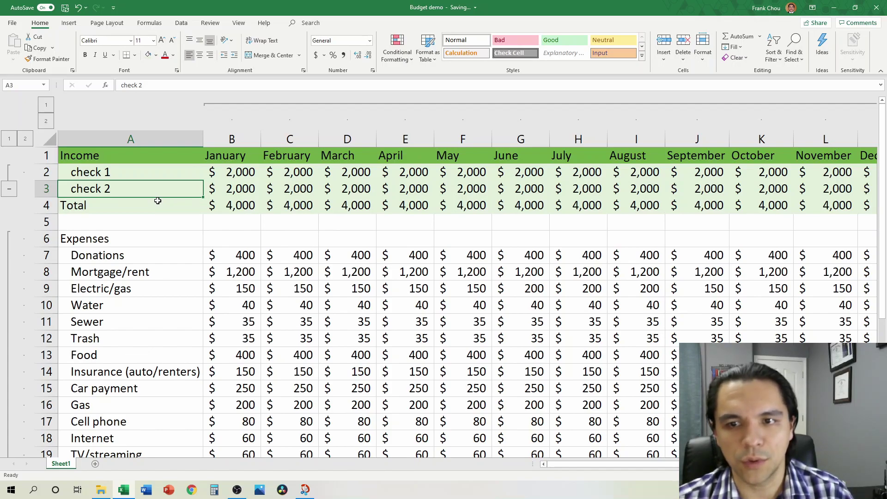
{"action": "key", "text": "ctrl+shift+Right"}
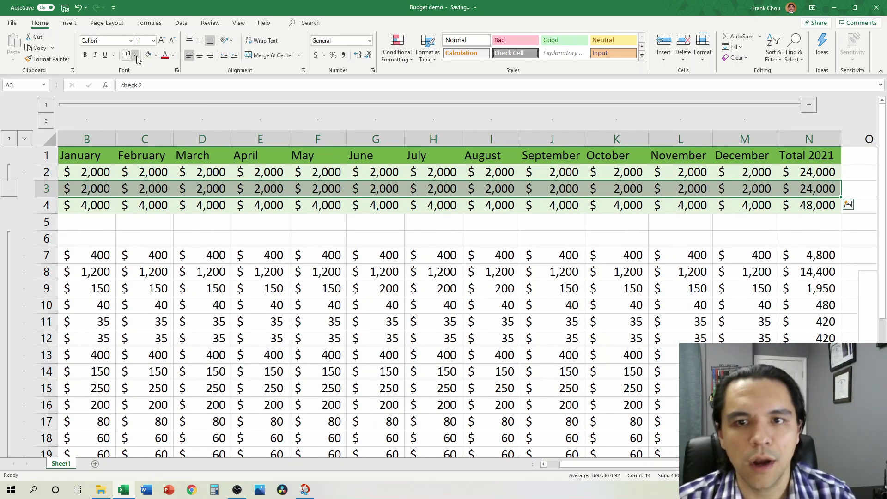
{"action": "scroll", "coordinate": [164, 224], "scroll_direction": "left", "scroll_amount": 2}
{"action": "key", "text": "ctrl+shift+Left"}
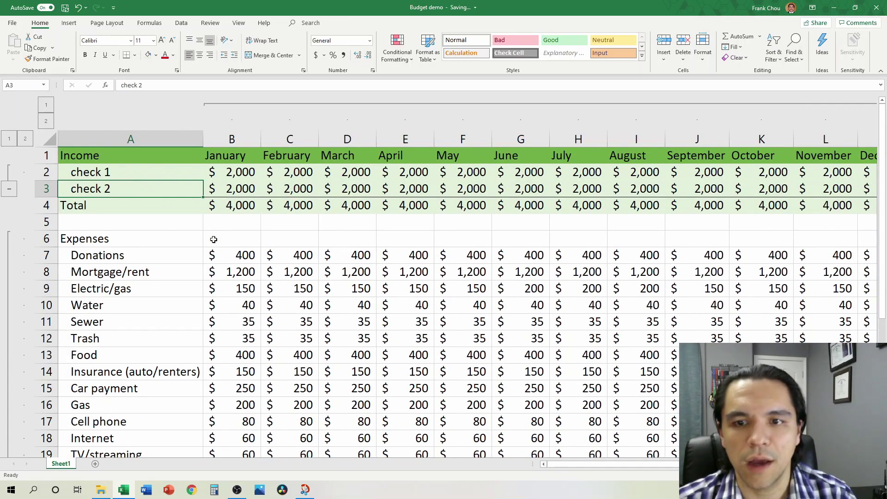
{"action": "left_click", "coordinate": [231, 220]}
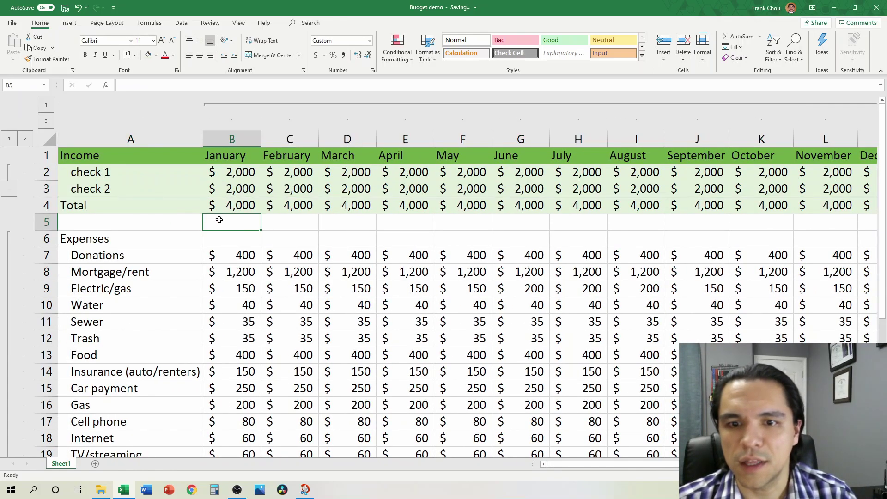
Copy the month and Total 2021 headings from B1:N1 into the Expenses row starting at B6
{"action": "left_click", "coordinate": [232, 152]}
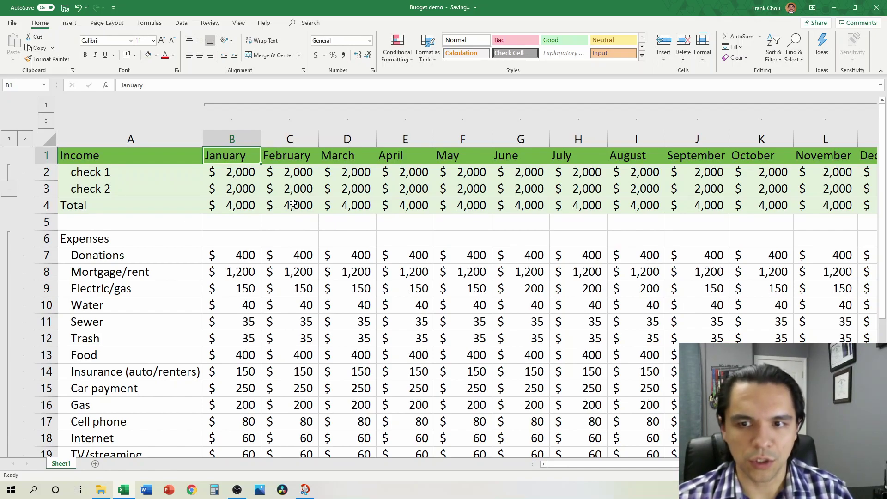
{"action": "key", "text": "ctrl+shift+Right"}
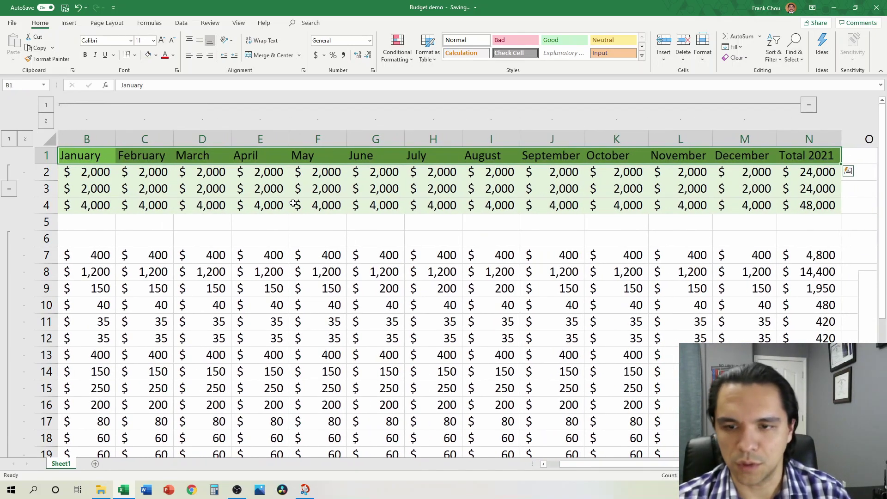
{"action": "key", "text": "ctrl+c"}
{"action": "key", "text": "Down"}
{"action": "key", "text": "Down"}
{"action": "key", "text": "Down"}
{"action": "key", "text": "Down"}
{"action": "key", "text": "Down"}
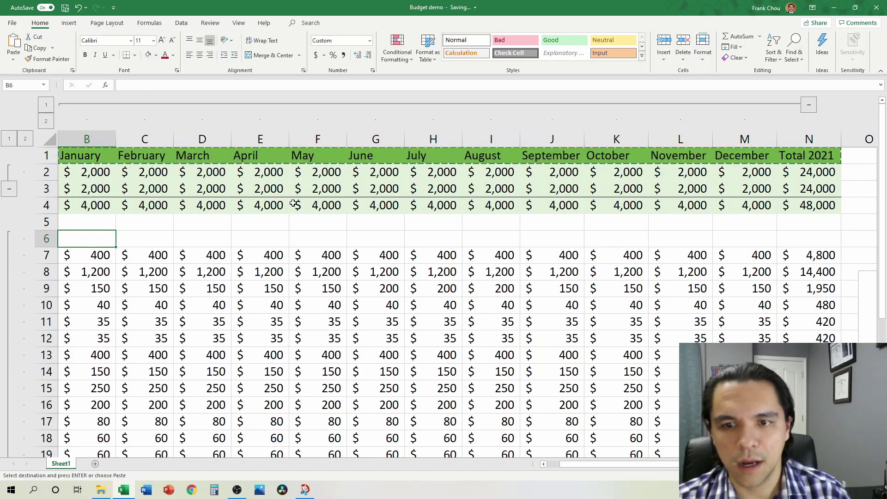
{"action": "key", "text": "ctrl+v"}
Copy the green heading format from the January cell B6 onto the Expenses label in A6
{"action": "key", "text": "Left"}
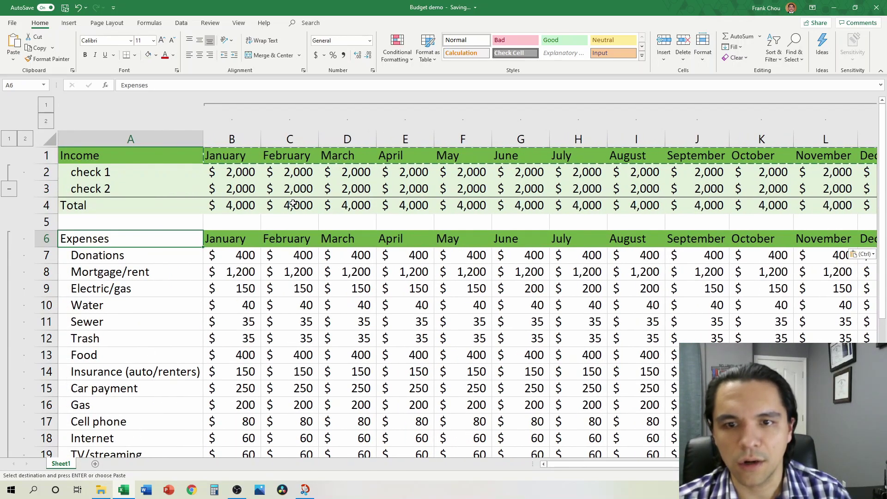
{"action": "key", "text": "Right"}
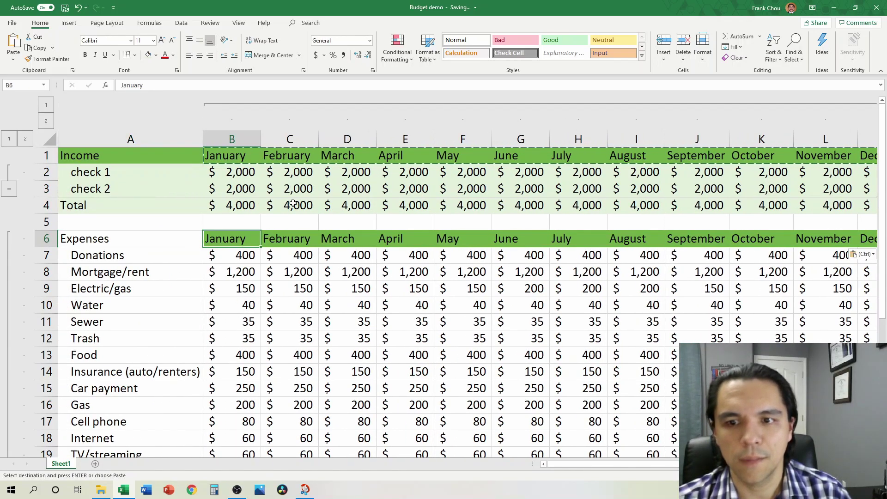
{"action": "left_click", "coordinate": [44, 61]}
{"action": "key", "text": "Left"}
{"action": "key", "text": "Right"}
{"action": "key", "text": "Down"}
{"action": "key", "text": "Down"}
{"action": "key", "text": "Up"}
{"action": "key", "text": "Up"}
{"action": "key", "text": "Left"}
Fill the expense detail rows A7:N25, from Donations to Other, with the same light green as the income rows
{"action": "key", "text": "Down"}
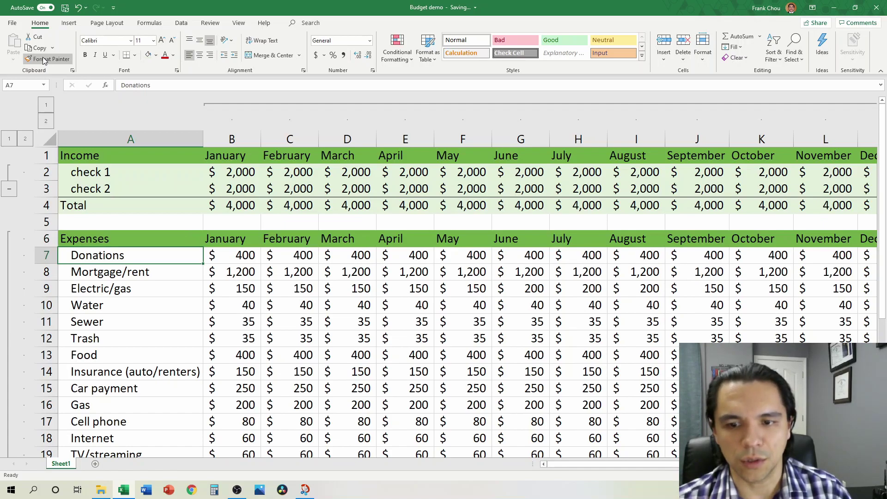
{"action": "key", "text": "ctrl+shift+Down"}
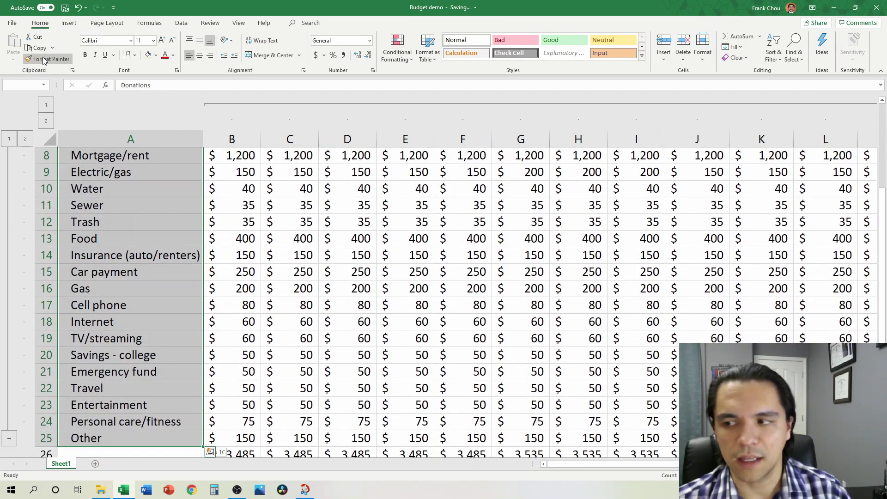
{"action": "key", "text": "ctrl+shift+Right"}
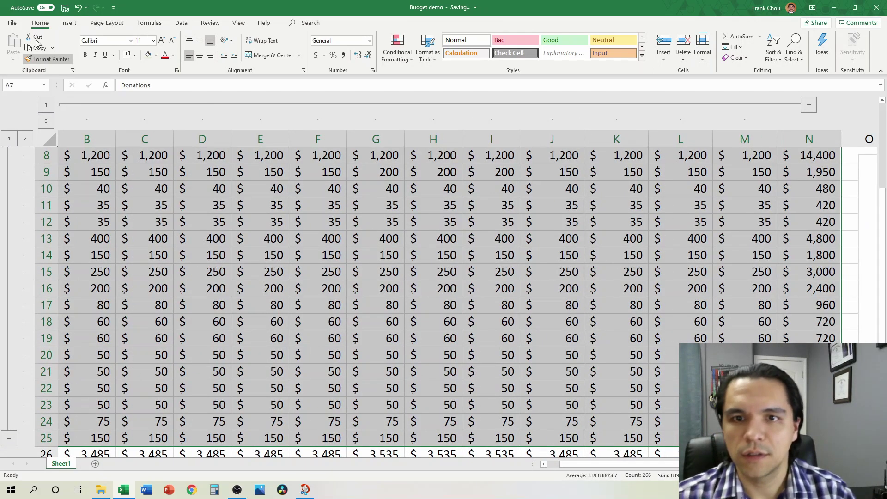
{"action": "left_click", "coordinate": [147, 56]}
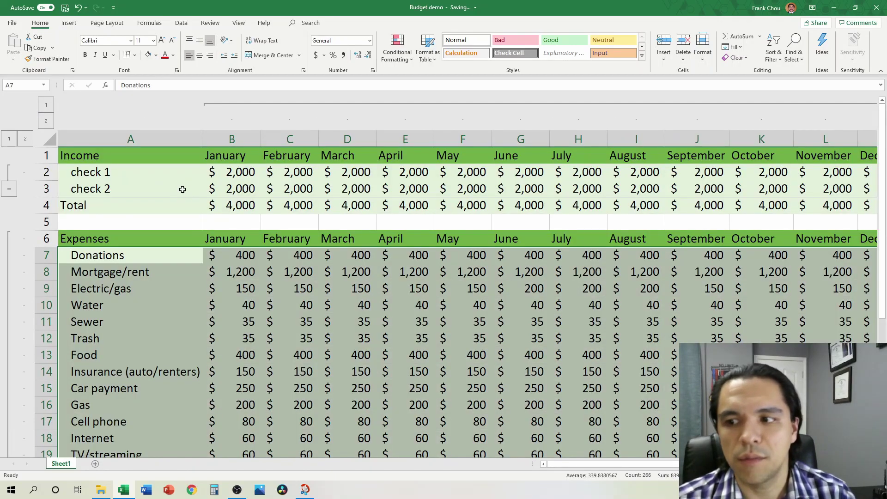
{"action": "left_click", "coordinate": [246, 305]}
{"action": "scroll", "coordinate": [240, 296], "scroll_direction": "down", "scroll_amount": 5}
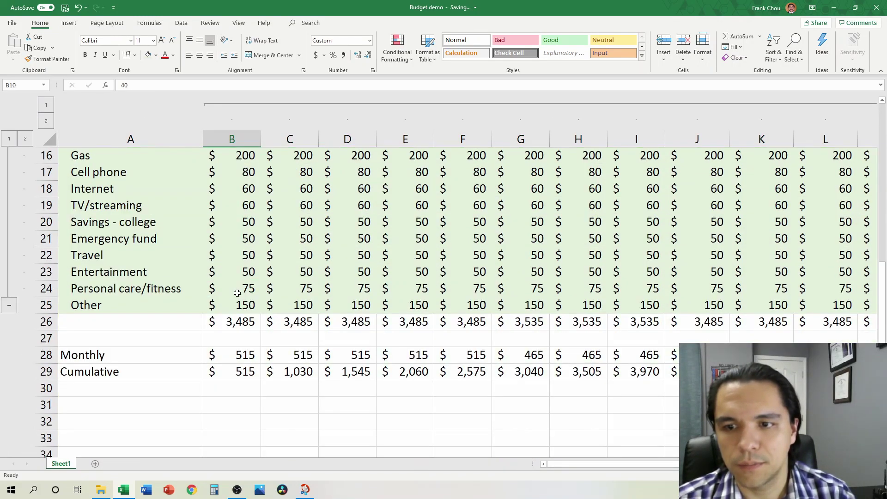
Label the expense sum row in A26 as Total and remove the label's indent
{"action": "left_click", "coordinate": [153, 316]}
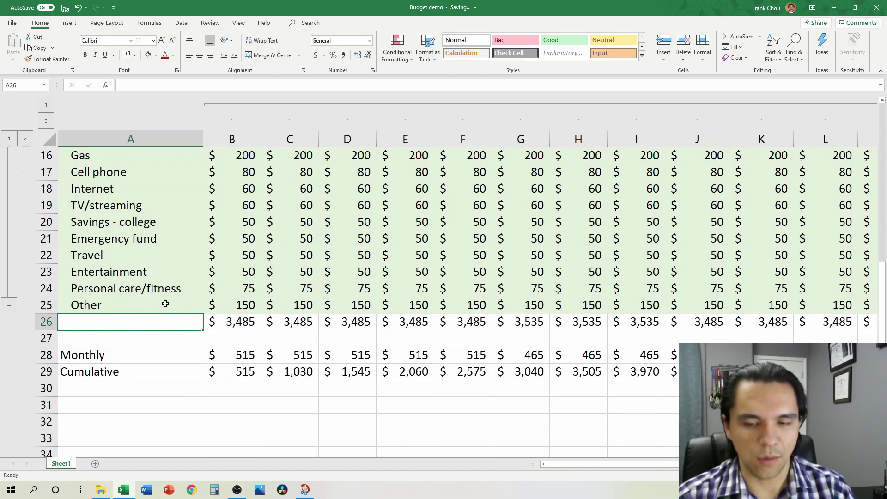
{"action": "type", "text": "Total"}
{"action": "key", "text": "Return"}
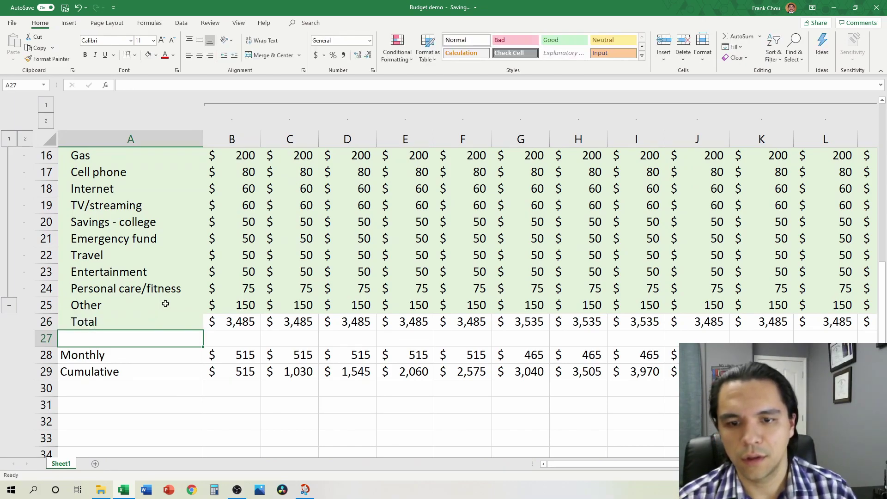
{"action": "key", "text": "Up"}
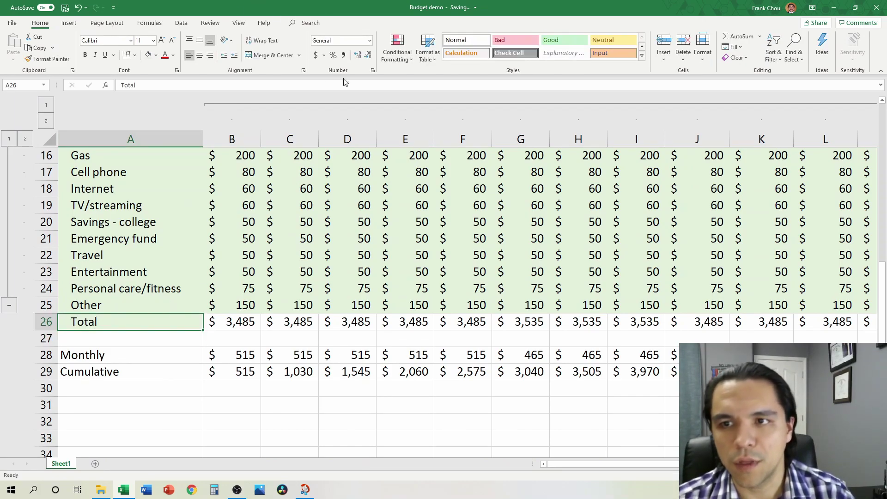
{"action": "left_click", "coordinate": [224, 55]}
Add a bottom border under the Other expense row from A25 to N25
{"action": "left_click", "coordinate": [153, 306]}
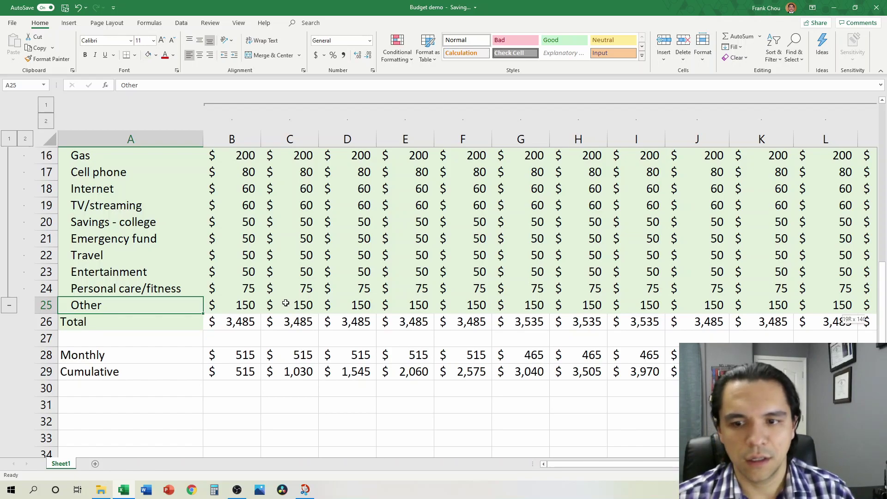
{"action": "key", "text": "ctrl+shift+Right"}
{"action": "scroll", "coordinate": [147, 175], "scroll_direction": "left", "scroll_amount": 3}
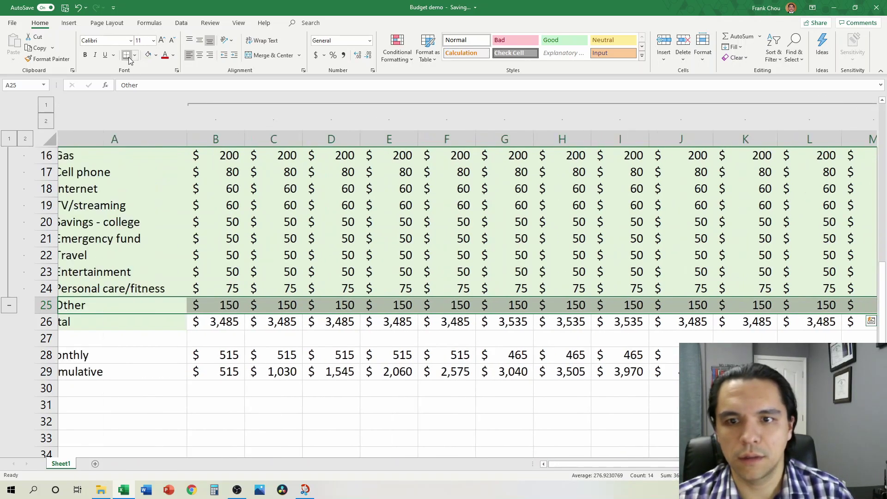
{"action": "left_click", "coordinate": [188, 322]}
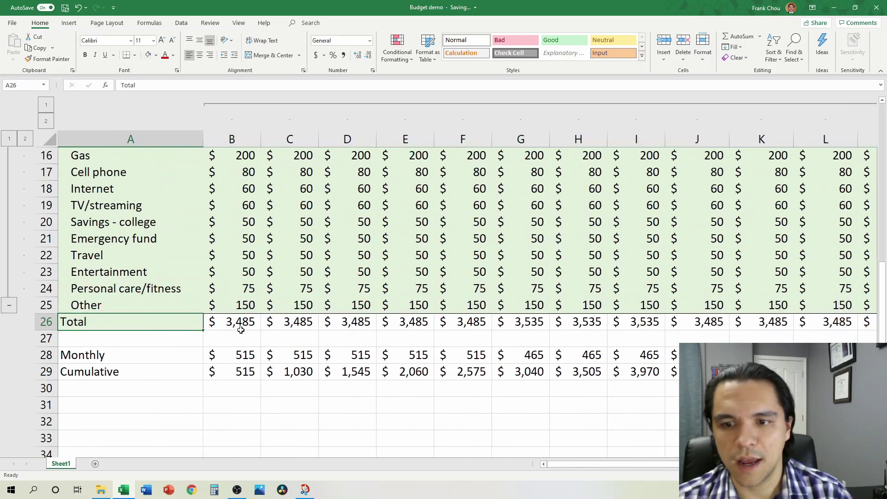
Copy the light green format from the January Personal care/fitness cell B24 onto the expense totals B26:N26
{"action": "left_click", "coordinate": [241, 329]}
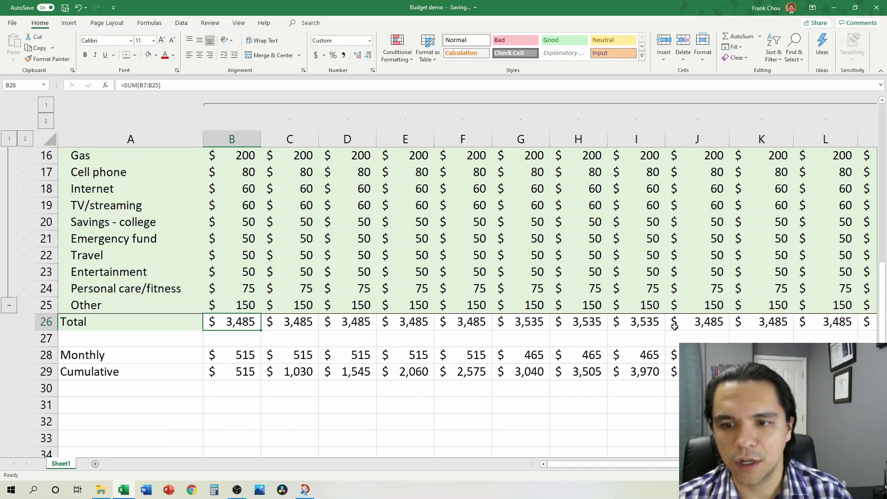
{"action": "left_click", "coordinate": [227, 289]}
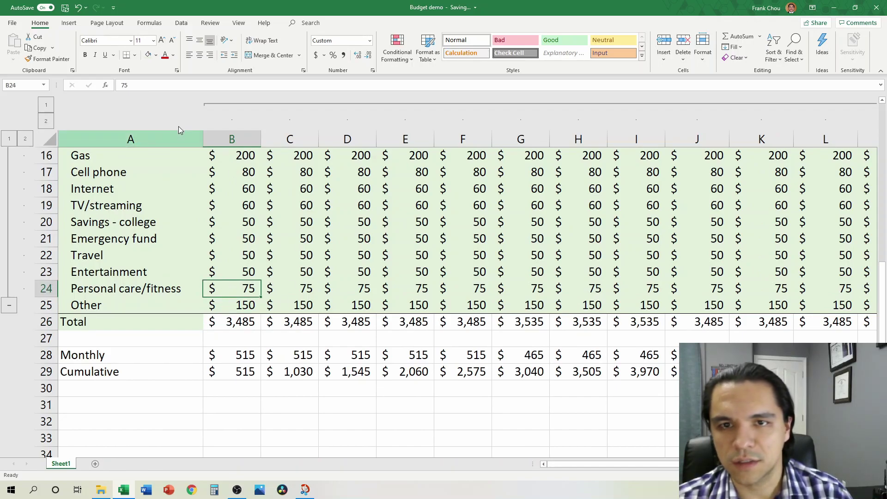
{"action": "left_click", "coordinate": [52, 59]}
{"action": "mouse_move", "coordinate": [231, 322]}
{"action": "left_mouse_down"}
{"action": "mouse_move", "coordinate": [835, 334]}
{"action": "mouse_move", "coordinate": [873, 324]}
{"action": "mouse_move", "coordinate": [754, 319]}
{"action": "left_mouse_up"}
{"action": "left_click", "coordinate": [241, 223]}
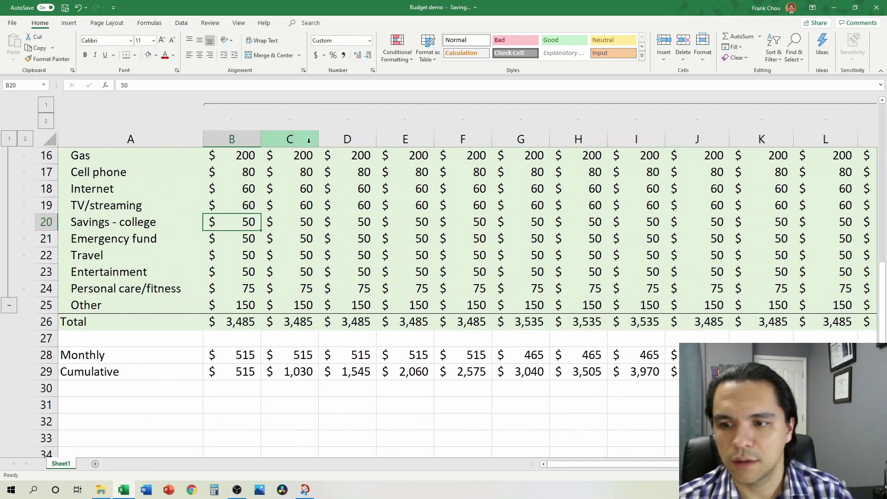
Fill the Monthly and Cumulative rows A28:N29 with the same green as the headings
{"action": "scroll", "coordinate": [641, 257], "scroll_direction": "up", "scroll_amount": 5}
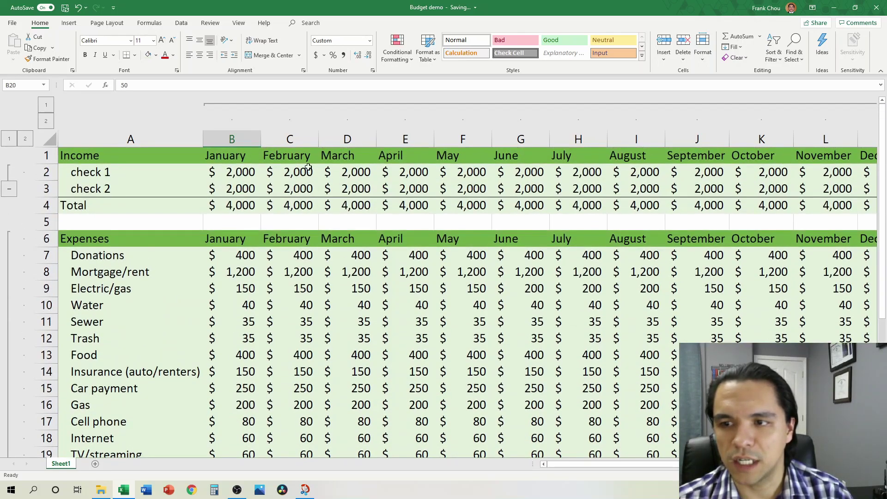
{"action": "scroll", "coordinate": [427, 231], "scroll_direction": "down", "scroll_amount": 8}
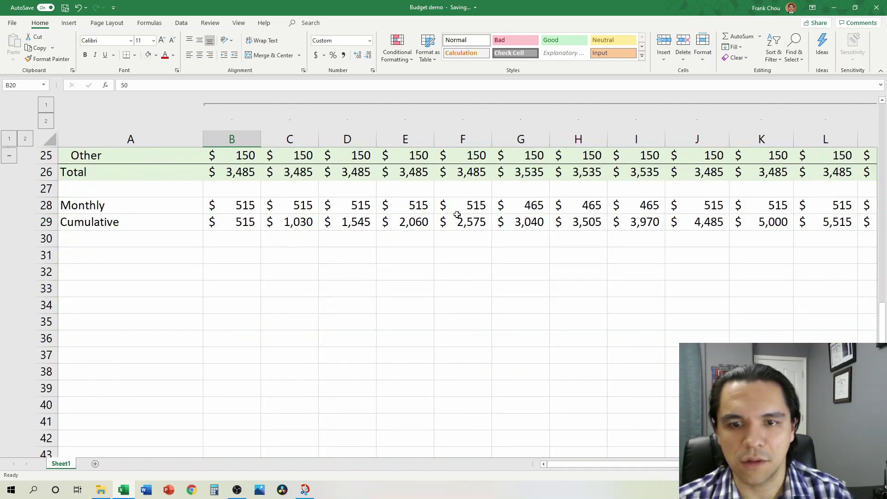
{"action": "left_click", "coordinate": [127, 208]}
{"action": "left_click_drag", "start_coordinate": [126, 208], "coordinate": [739, 219]}
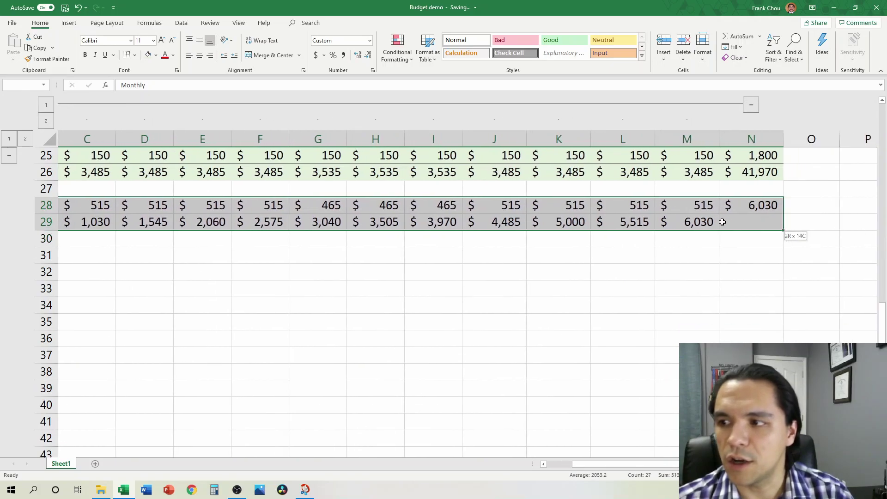
{"action": "left_click", "coordinate": [156, 55]}
{"action": "left_click", "coordinate": [214, 78]}
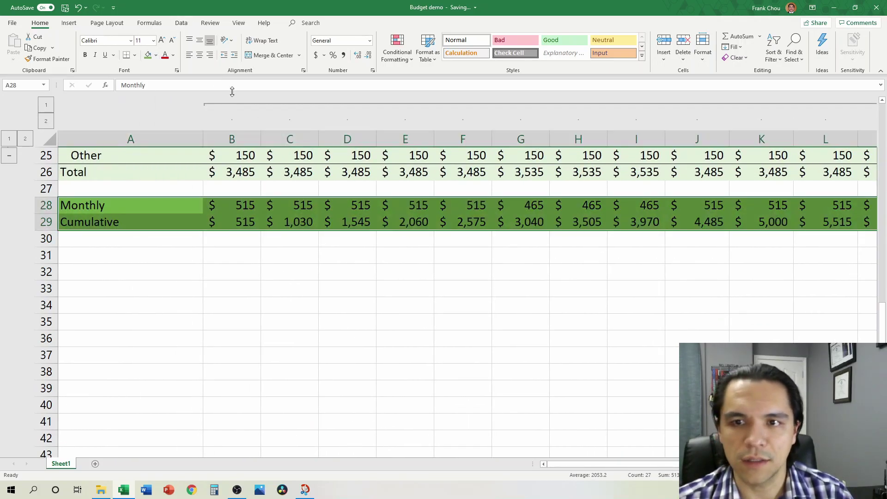
Review the colour formatting of the whole budget, from the Income heading down to the Cumulative row
{"action": "scroll", "coordinate": [324, 198], "scroll_direction": "up", "scroll_amount": 4}
{"action": "left_click", "coordinate": [304, 187]}
{"action": "scroll", "coordinate": [304, 186], "scroll_direction": "up", "scroll_amount": 4}
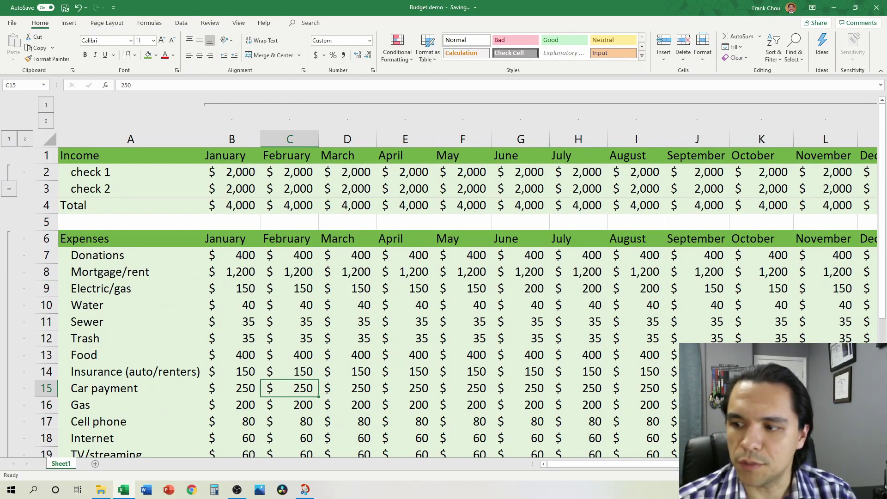
{"action": "scroll", "coordinate": [438, 277], "scroll_direction": "down", "scroll_amount": 10}
{"action": "scroll", "coordinate": [438, 278], "scroll_direction": "up", "scroll_amount": 10}
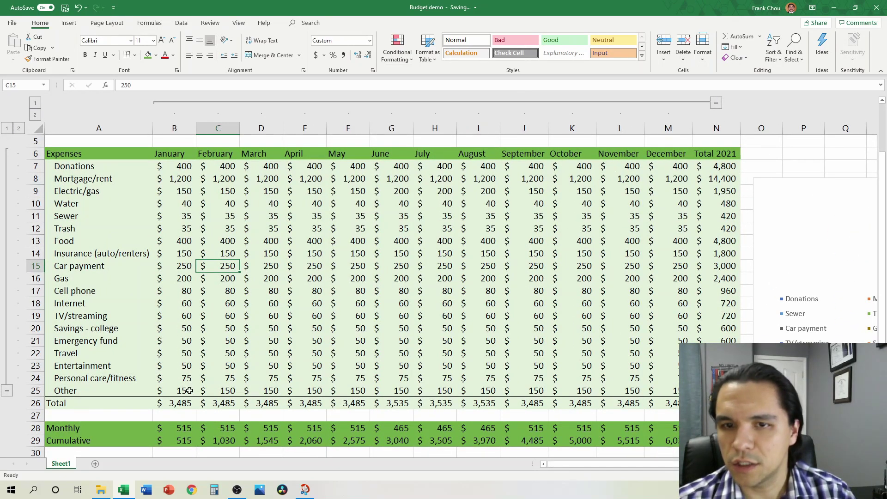
{"action": "scroll", "coordinate": [186, 377], "scroll_direction": "up", "scroll_amount": 2}
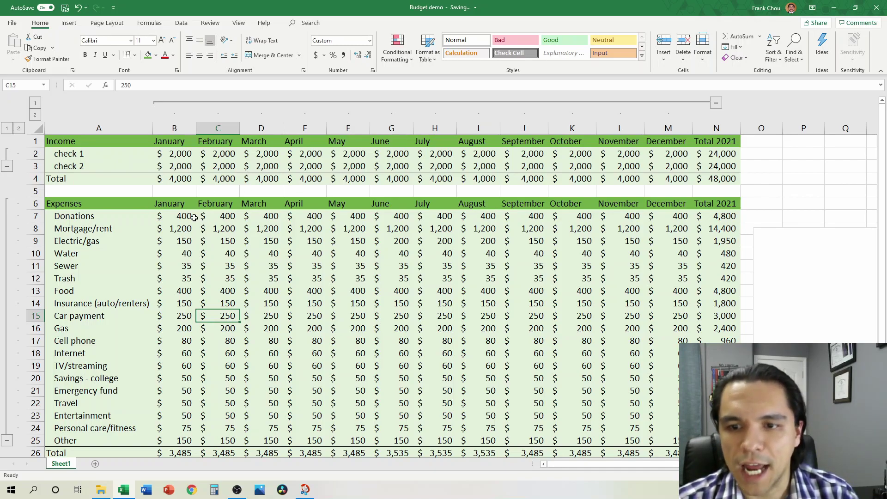
{"action": "scroll", "coordinate": [259, 228], "scroll_direction": "down", "scroll_amount": 2}
{"action": "scroll", "coordinate": [273, 247], "scroll_direction": "up", "scroll_amount": 2}
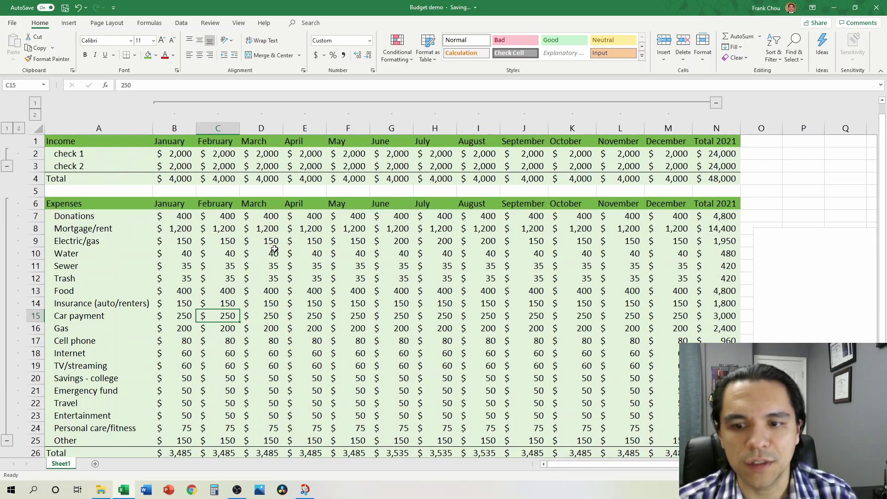
Try all borders on the expense amounts and totals in B7:N26, and undo the change
{"action": "left_click", "coordinate": [175, 215]}
{"action": "key", "text": "ctrl+shift+End"}
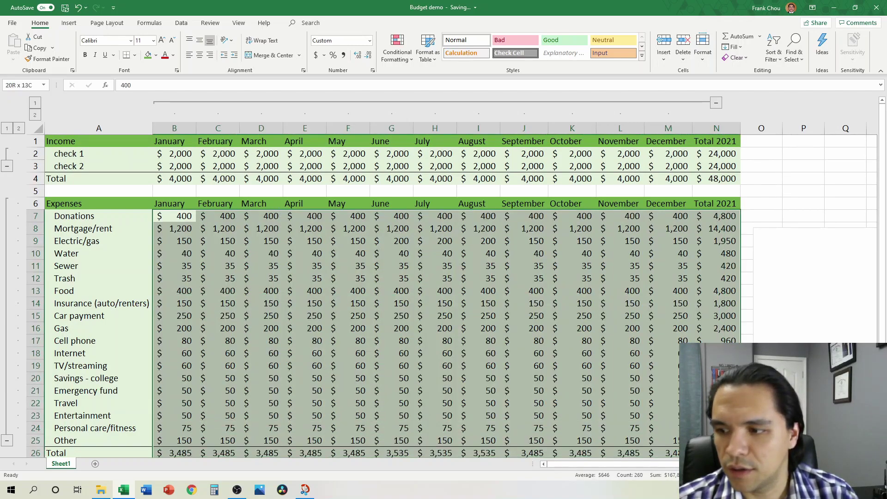
{"action": "left_click", "coordinate": [134, 55]}
{"action": "left_click", "coordinate": [154, 147]}
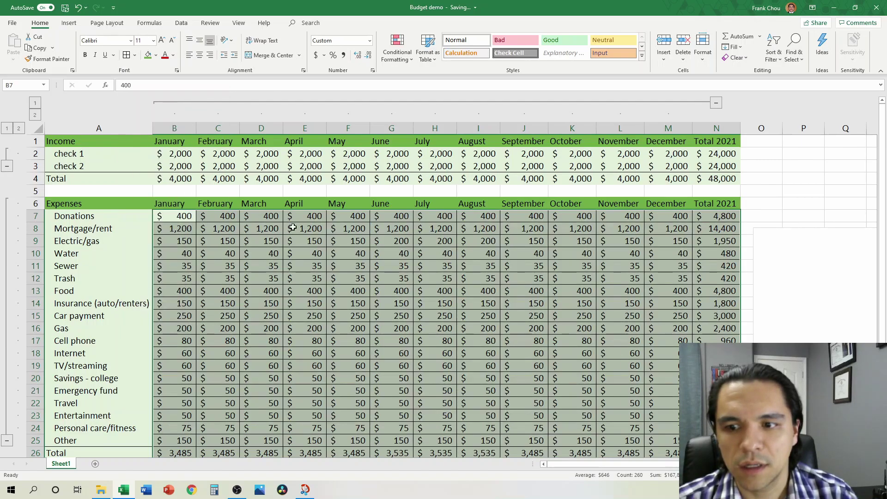
{"action": "left_click", "coordinate": [395, 280]}
{"action": "scroll", "coordinate": [602, 284], "scroll_direction": "down", "scroll_amount": 3}
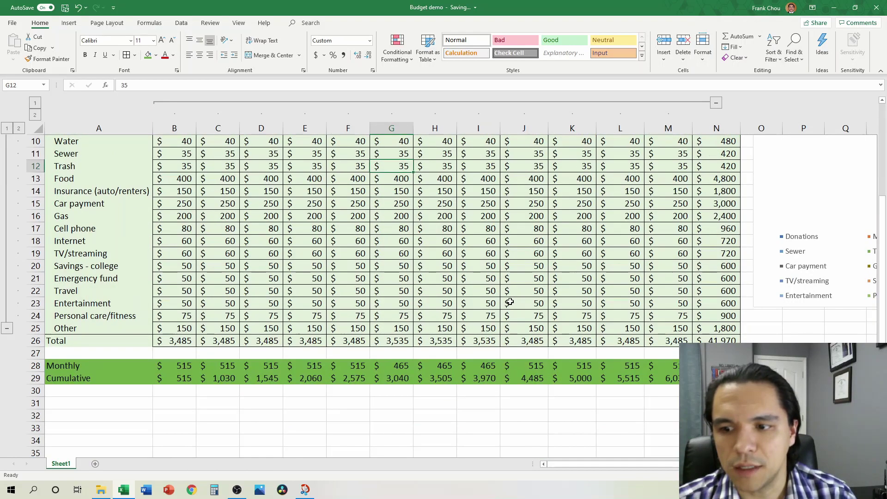
{"action": "scroll", "coordinate": [508, 300], "scroll_direction": "up", "scroll_amount": 1}
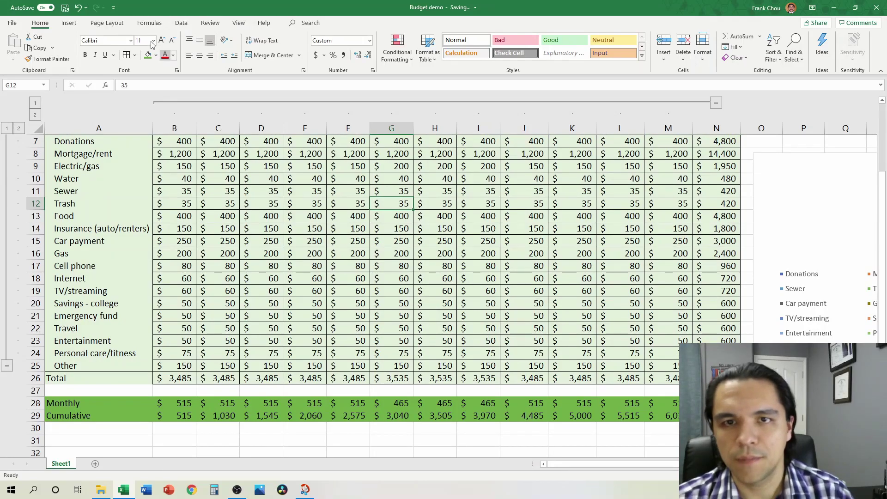
{"action": "left_click", "coordinate": [79, 8]}
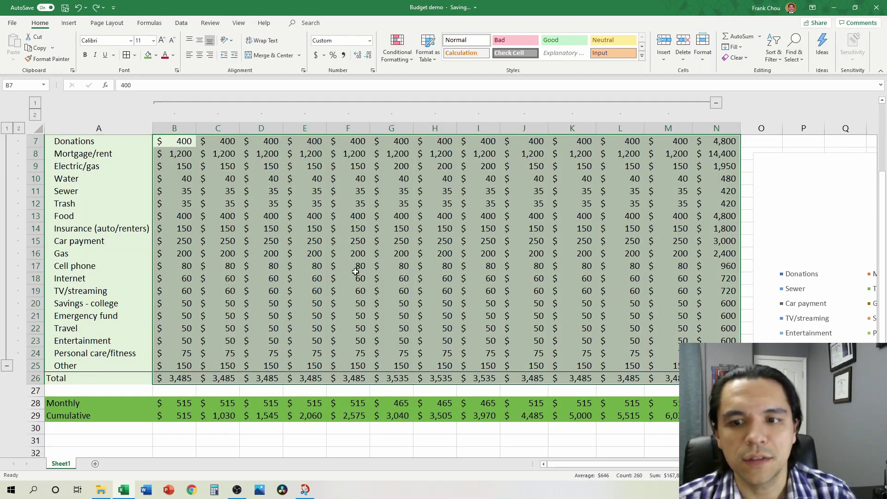
Add a left border to the February expense amounts and total in C7:C26
{"action": "left_click", "coordinate": [233, 225]}
{"action": "scroll", "coordinate": [418, 268], "scroll_direction": "up", "scroll_amount": 2}
{"action": "left_click_drag", "start_coordinate": [217, 215], "coordinate": [230, 454]}
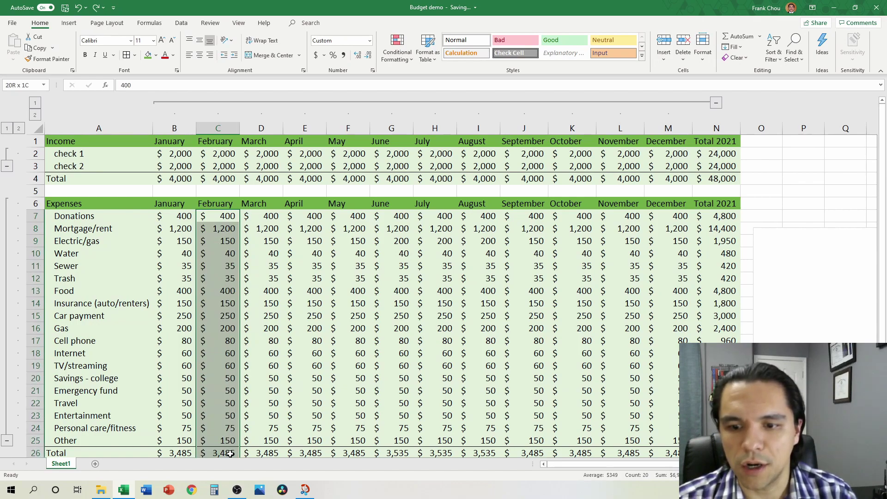
{"action": "left_click", "coordinate": [134, 55]}
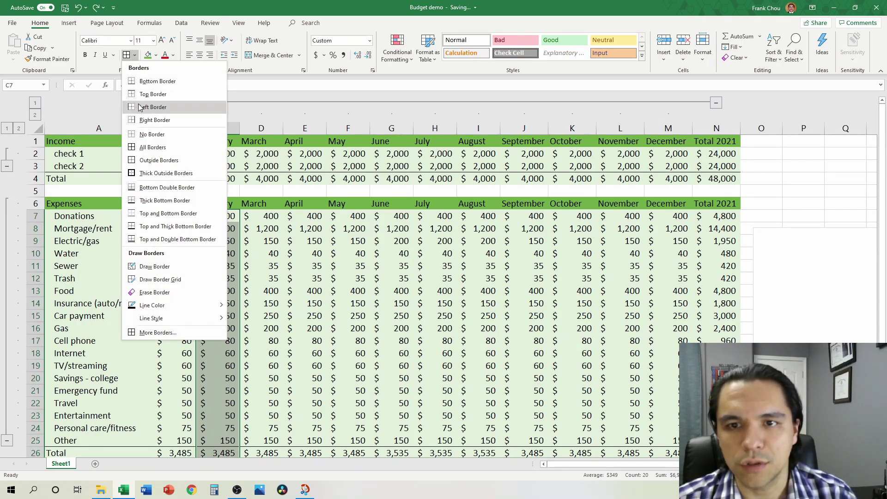
{"action": "left_click", "coordinate": [140, 106]}
{"action": "left_click", "coordinate": [280, 255]}
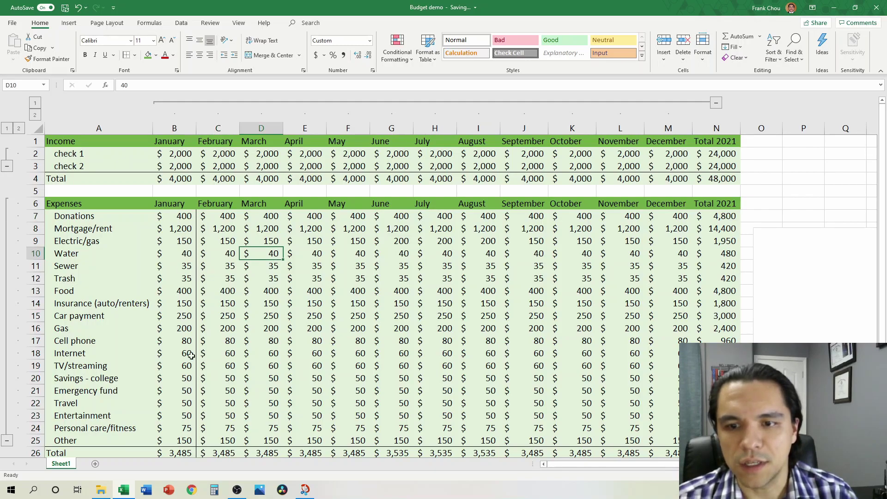
Copy the left-border format of C7:C26 across the remaining months through the Total 2021 column N
{"action": "left_click_drag", "start_coordinate": [218, 216], "coordinate": [220, 430]}
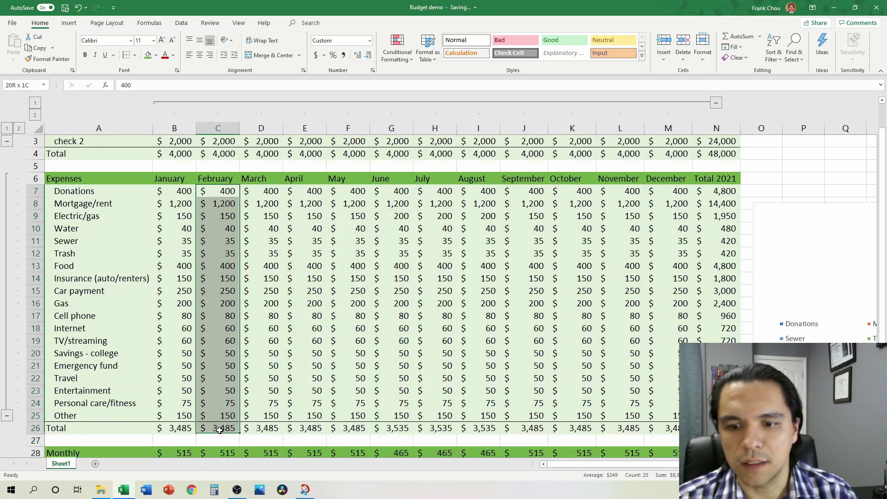
{"action": "left_click", "coordinate": [59, 60]}
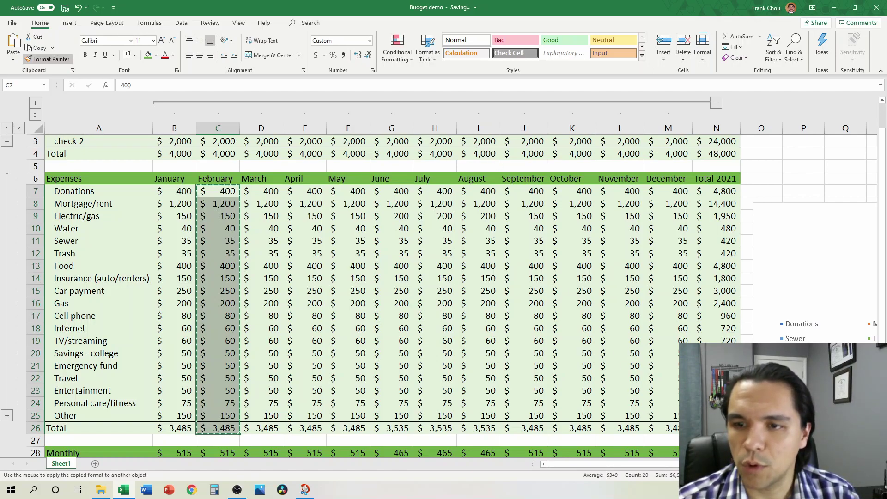
{"action": "key", "text": "ctrl+shift+Right"}
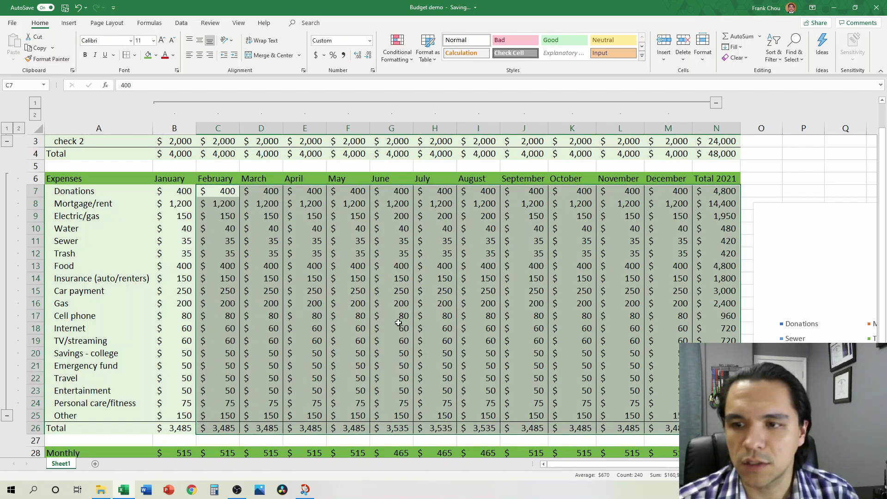
{"action": "left_click", "coordinate": [273, 262]}
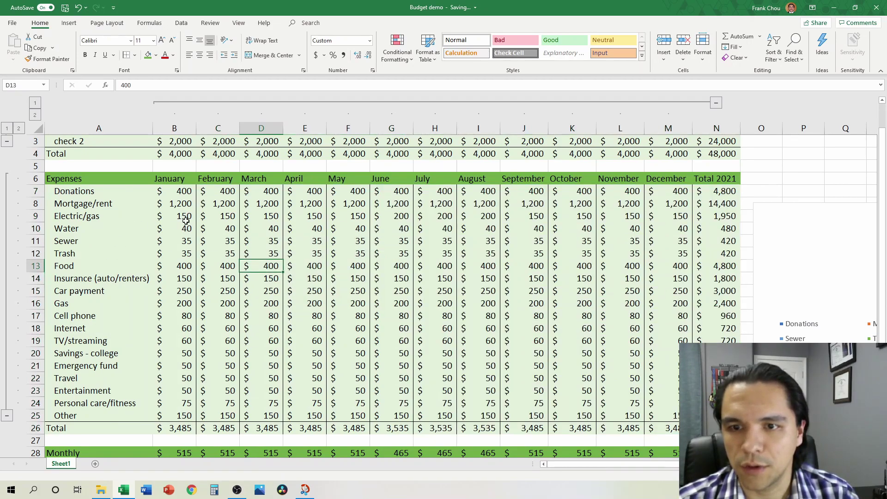
Copy the left-border format of the February expenses C7:C26 onto the January expenses B7:B26
{"action": "left_click_drag", "start_coordinate": [202, 191], "coordinate": [217, 432]}
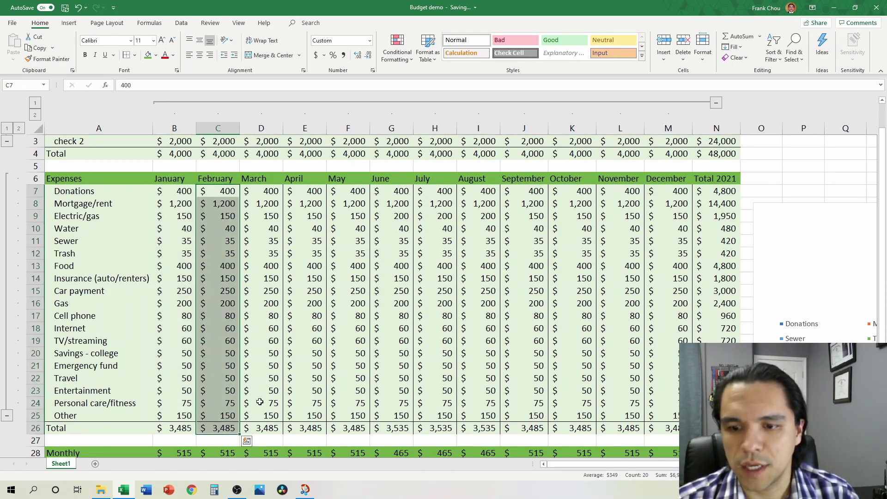
{"action": "left_click", "coordinate": [46, 59]}
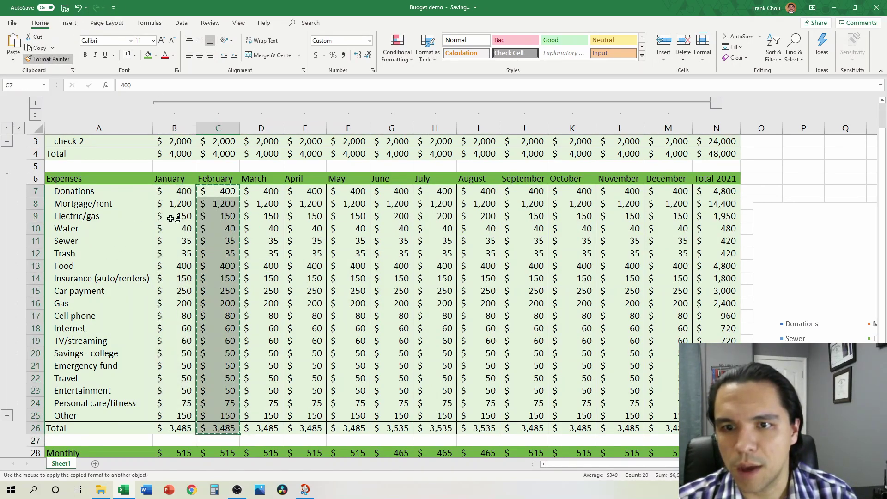
{"action": "left_click", "coordinate": [171, 193]}
{"action": "left_click", "coordinate": [303, 228]}
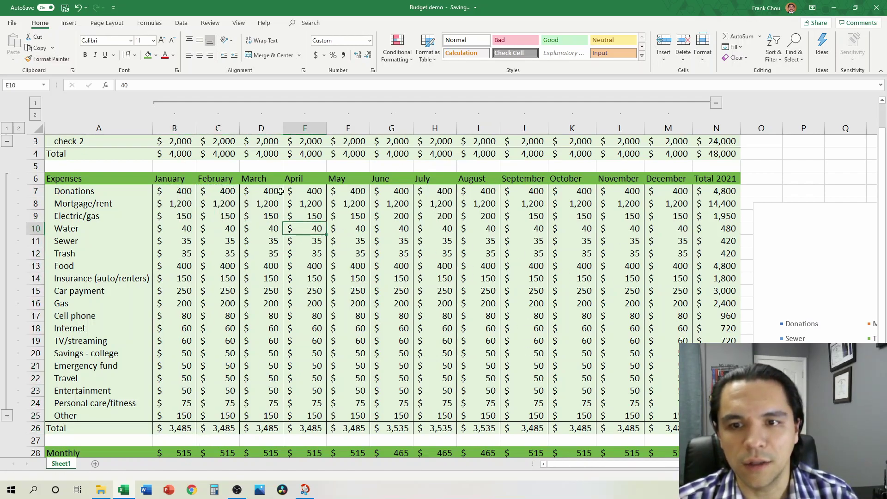
Center the month and Total 2021 headings in the Expenses row, B6:N6
{"action": "left_click_drag", "start_coordinate": [157, 178], "coordinate": [702, 178]}
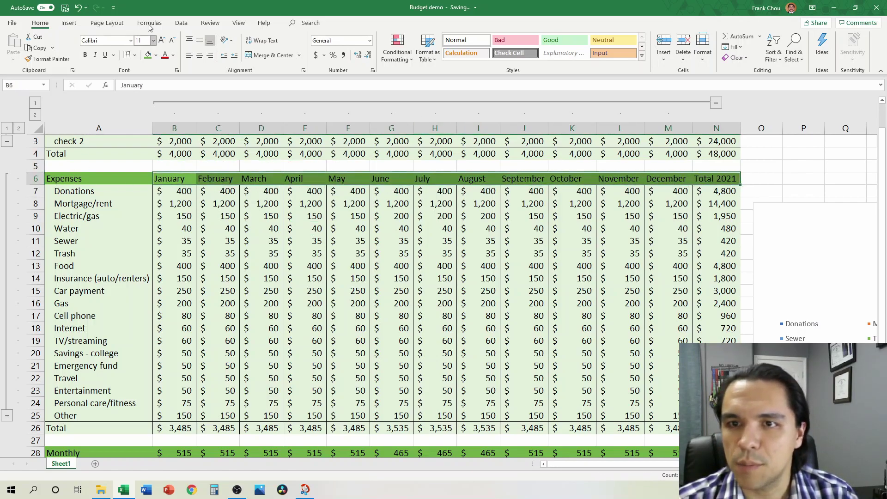
{"action": "left_click", "coordinate": [200, 55]}
{"action": "left_click", "coordinate": [258, 240]}
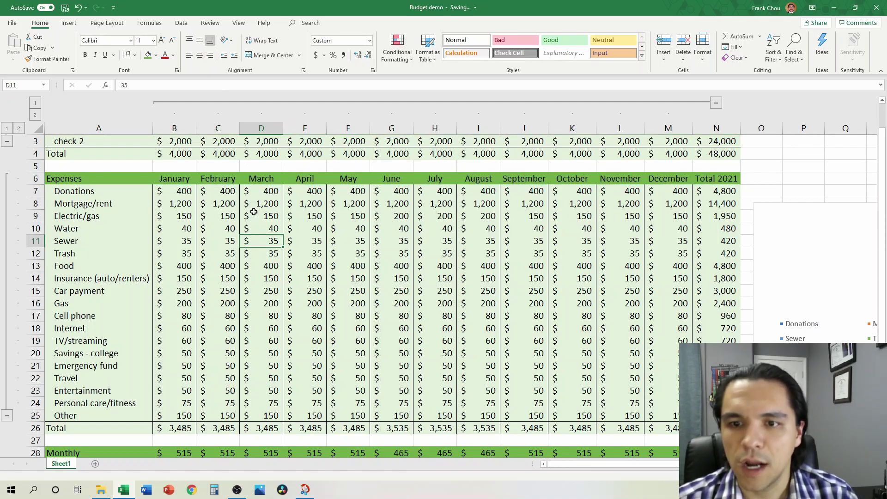
Copy the format of the Expenses headings and Donations amounts B6:N7 onto the Income headings and check 1 amounts B1:N2
{"action": "scroll", "coordinate": [195, 186], "scroll_direction": "up", "scroll_amount": 1}
{"action": "left_click_drag", "start_coordinate": [173, 204], "coordinate": [703, 216]}
{"action": "left_click", "coordinate": [53, 59]}
{"action": "left_click", "coordinate": [183, 144]}
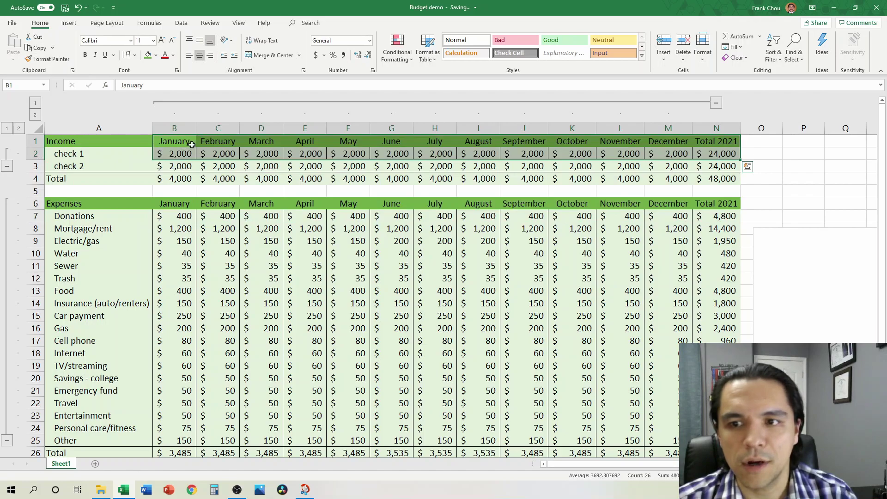
Copy the format of the Other and Total expense rows B25:N26 onto the Income check 2 and Total amounts B3:N4
{"action": "left_click", "coordinate": [318, 224]}
{"action": "scroll", "coordinate": [318, 224], "scroll_direction": "down", "scroll_amount": 2}
{"action": "left_click_drag", "start_coordinate": [178, 368], "coordinate": [716, 378]}
{"action": "scroll", "coordinate": [309, 273], "scroll_direction": "up", "scroll_amount": 2}
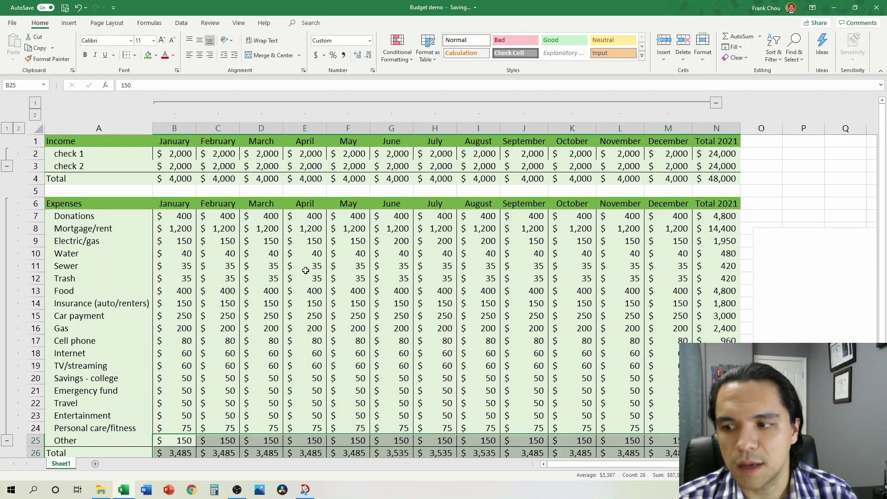
{"action": "left_click", "coordinate": [49, 59]}
{"action": "left_click_drag", "start_coordinate": [166, 165], "coordinate": [166, 166]}
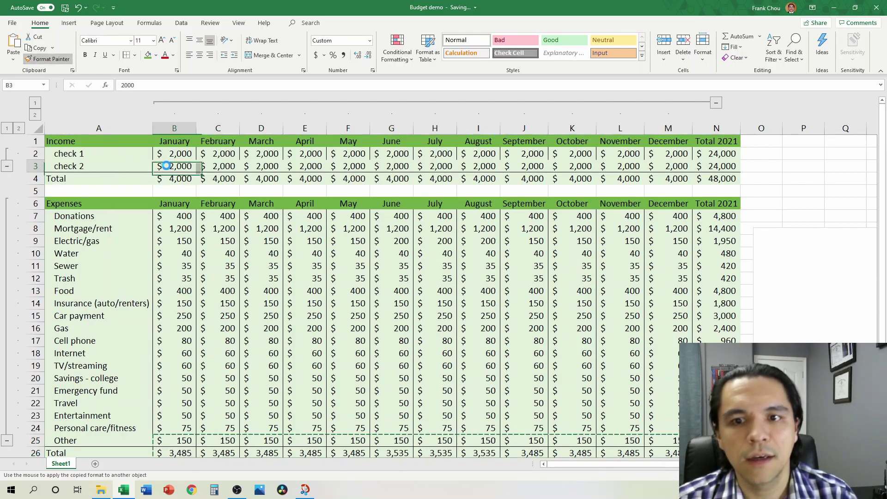
{"action": "left_click", "coordinate": [252, 167]}
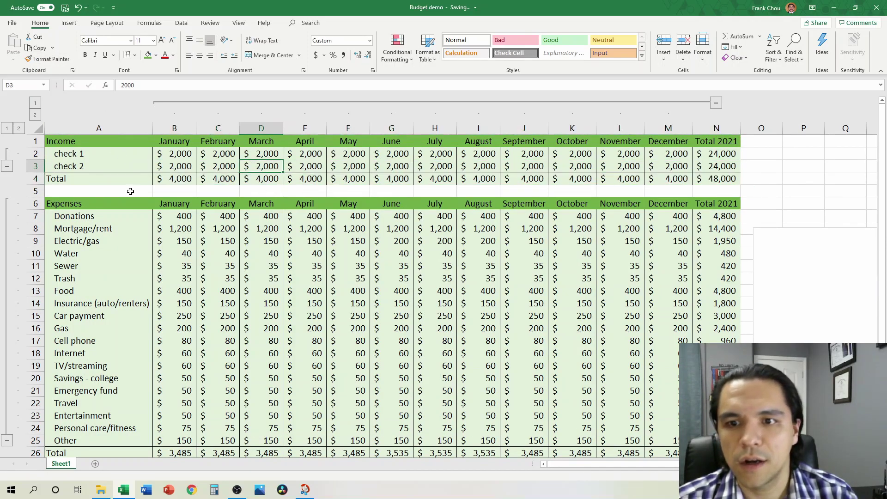
{"action": "left_click", "coordinate": [396, 201]}
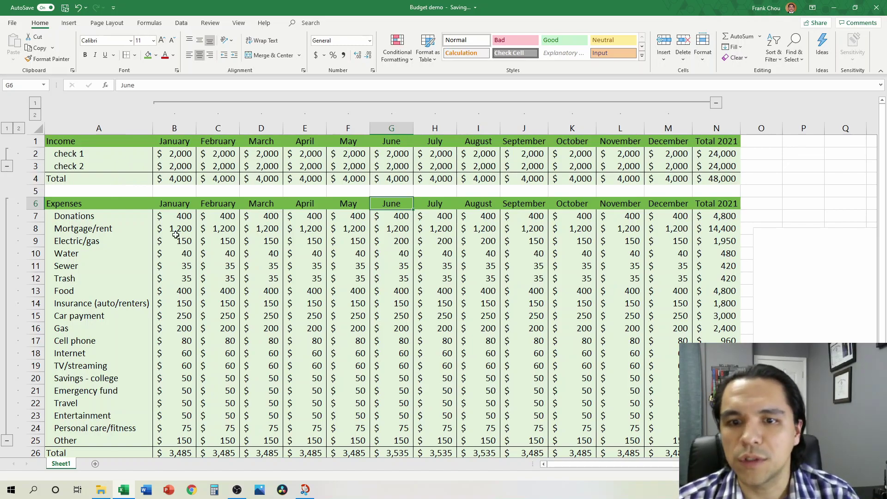
{"action": "scroll", "coordinate": [238, 287], "scroll_direction": "down", "scroll_amount": 3}
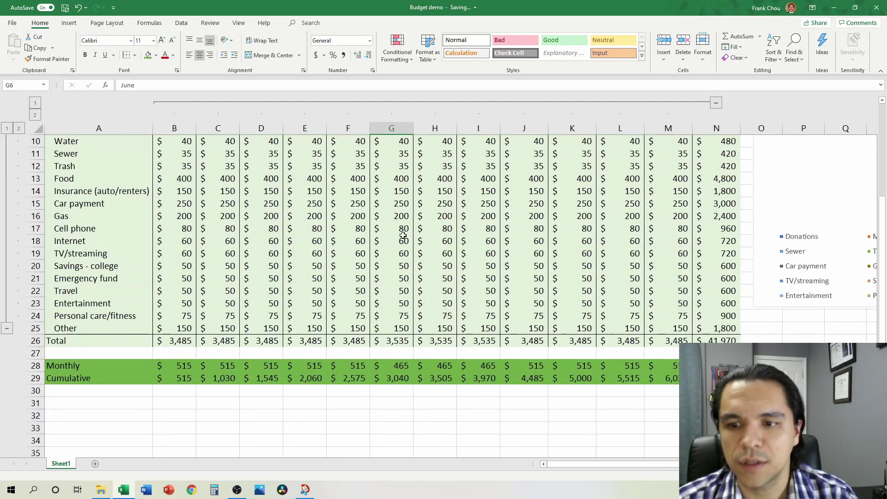
{"action": "scroll", "coordinate": [360, 221], "scroll_direction": "up", "scroll_amount": 3}
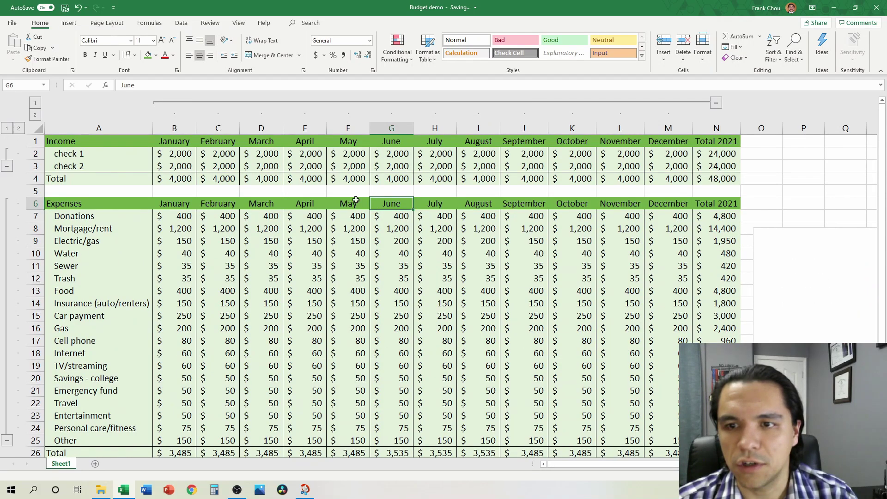
{"action": "scroll", "coordinate": [475, 244], "scroll_direction": "down", "scroll_amount": 3}
{"action": "scroll", "coordinate": [475, 230], "scroll_direction": "up", "scroll_amount": 3}
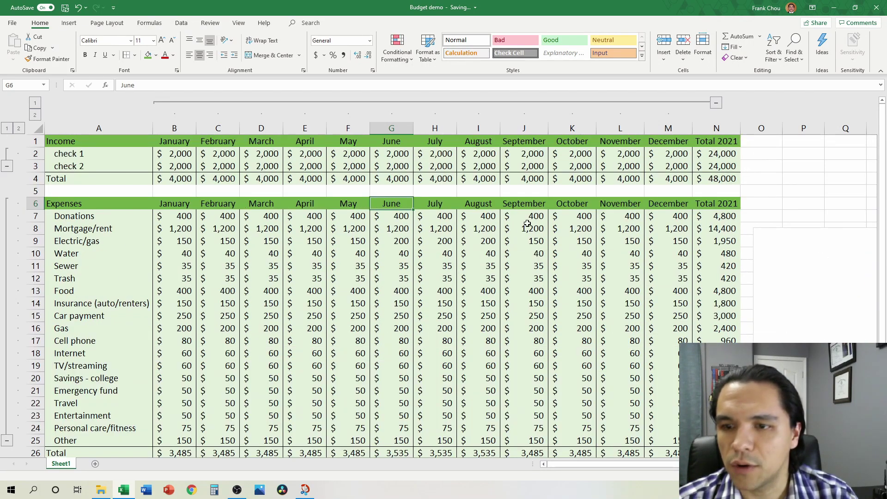